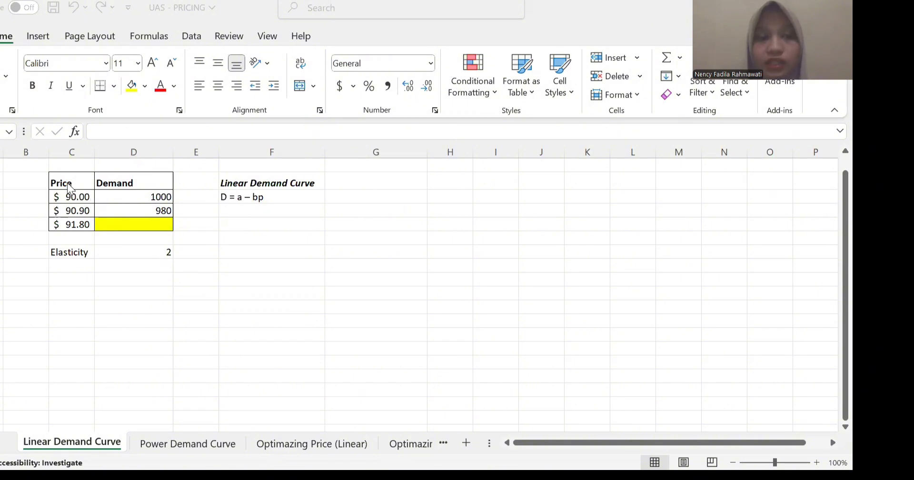
# - Insert a markers-only scatter chart from the Price and Demand data in C3:D5
pyautogui.click(151, 205)
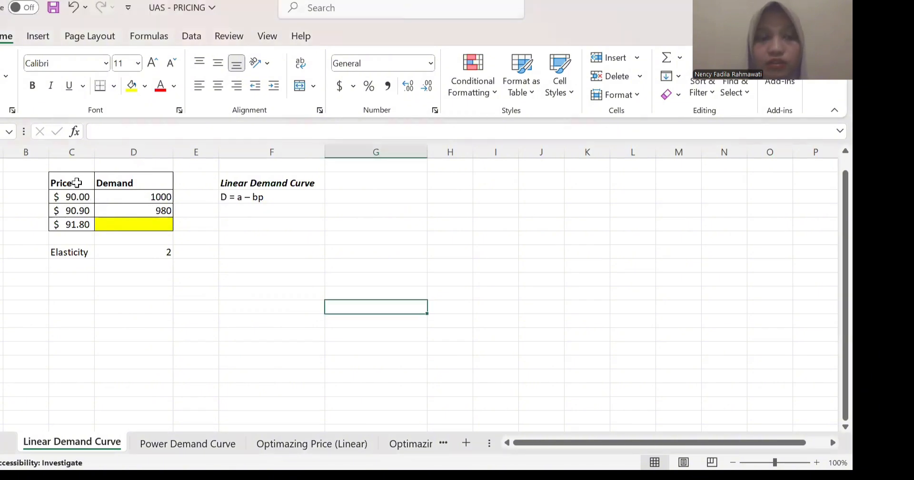
pyautogui.moveTo(76, 182); pyautogui.dragTo(142, 208)
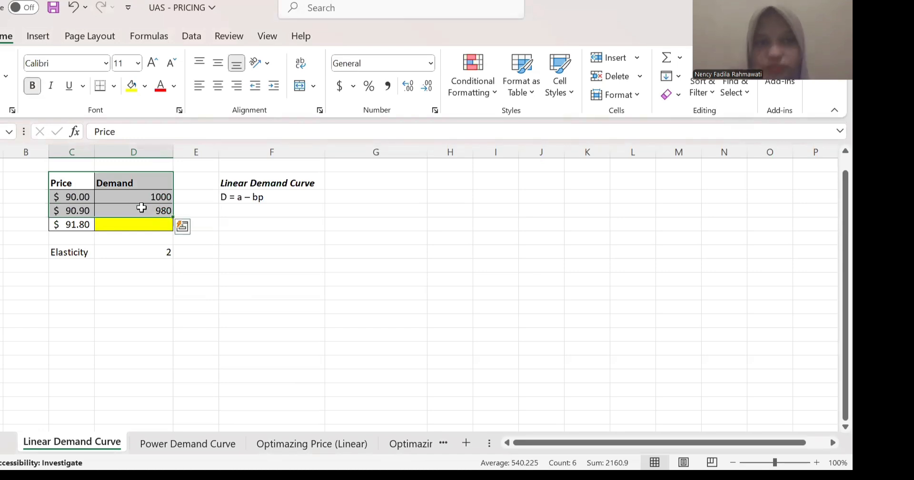
pyautogui.click(40, 39)
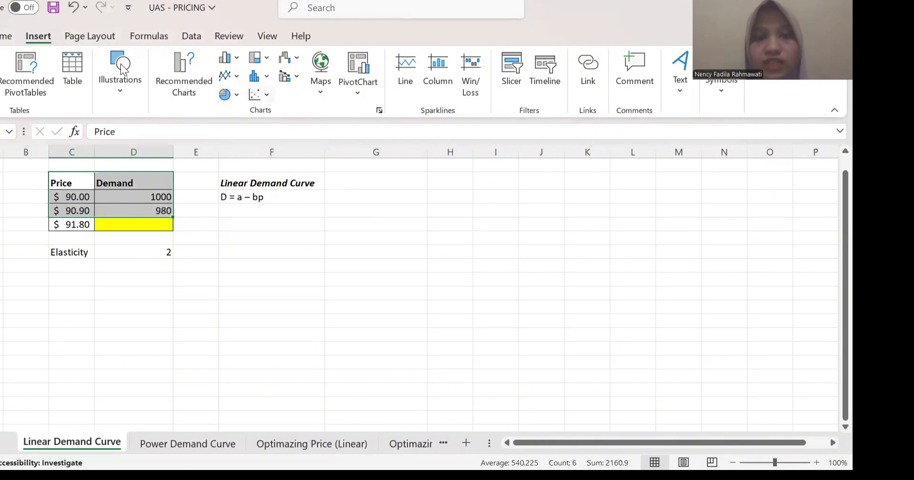
pyautogui.click(257, 94)
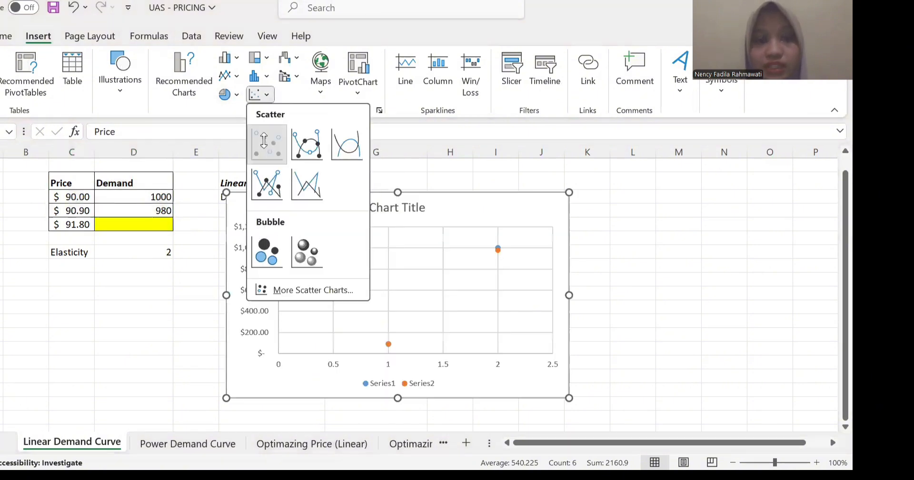
pyautogui.click(264, 140)
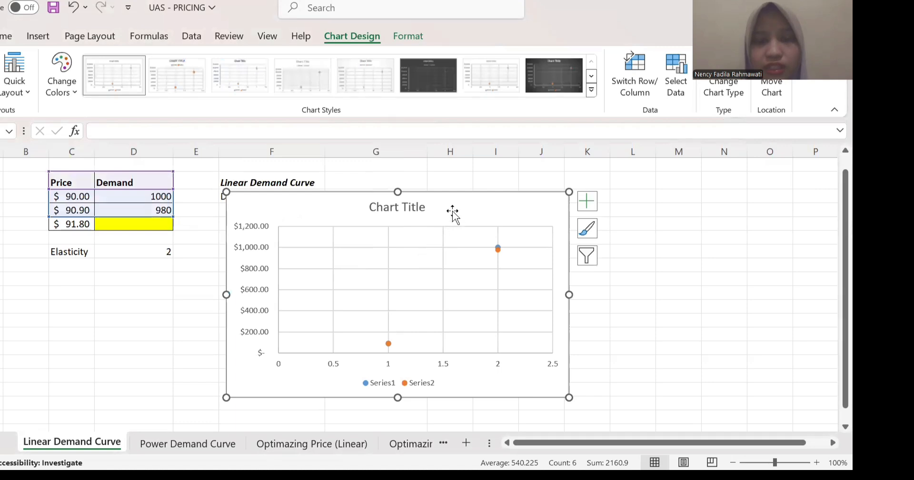
# - Move the scatter chart below the linear demand formula and swap its rows and columns
pyautogui.moveTo(453, 208); pyautogui.dragTo(447, 227)
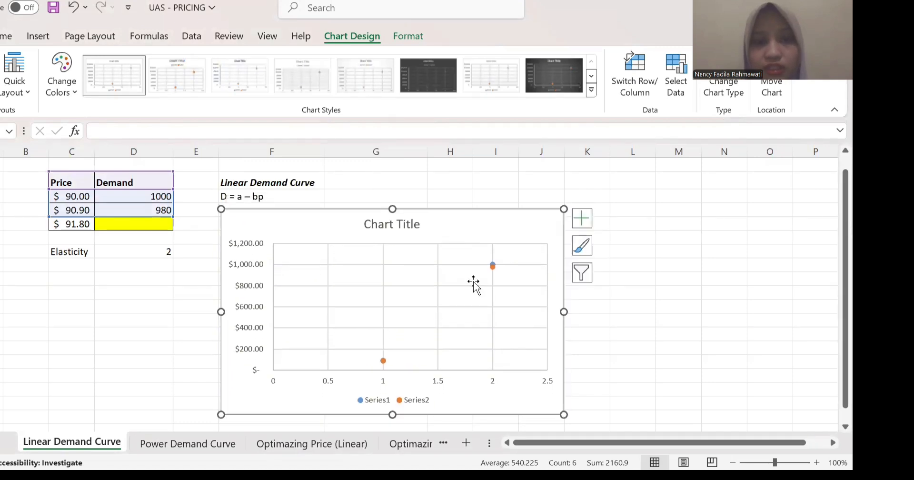
pyautogui.click(493, 265)
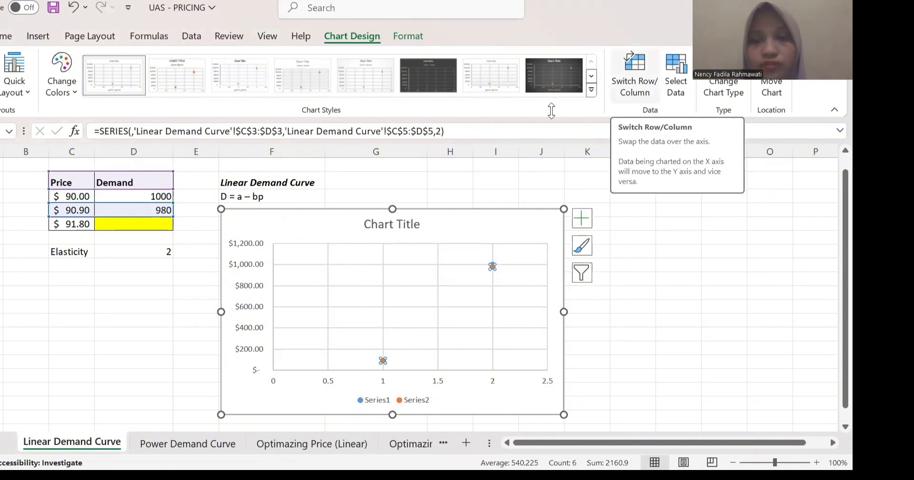
pyautogui.click(635, 76)
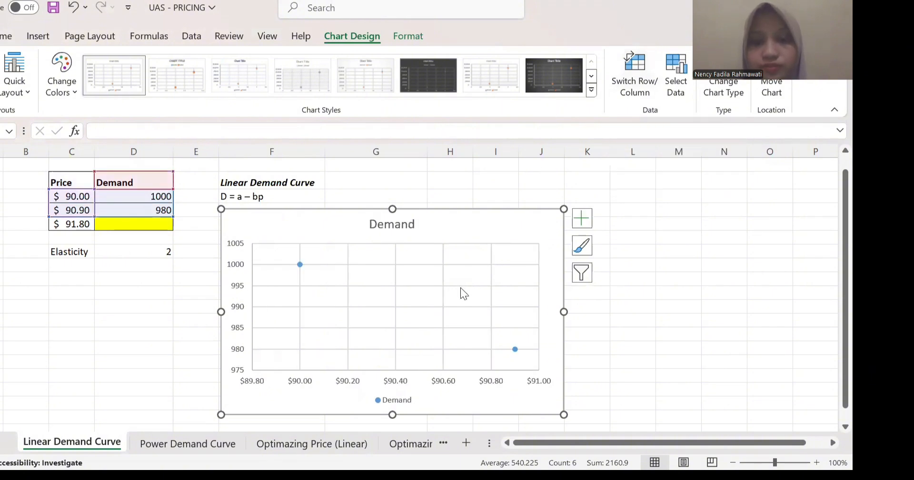
# - Add a linear trendline with its equation displayed to the Demand series, and shift the chart slightly away from the demand formula
pyautogui.click(300, 264)
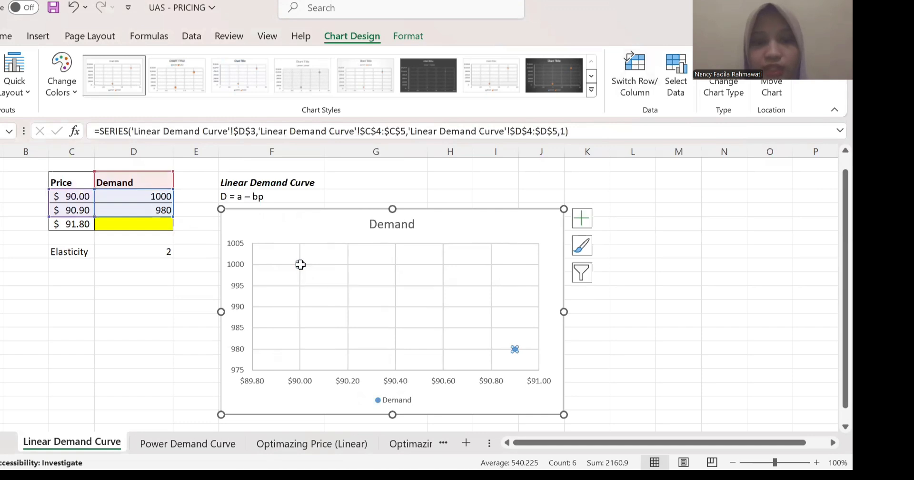
pyautogui.rightClick(300, 264)
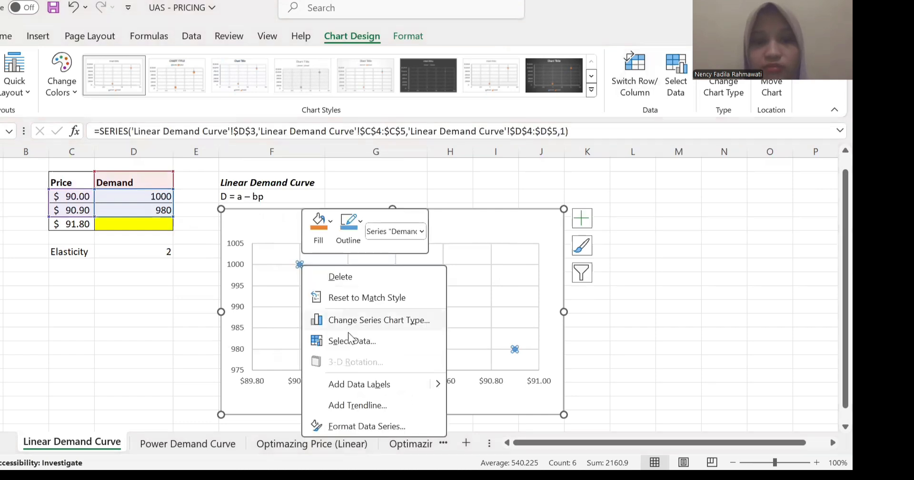
pyautogui.click(361, 405)
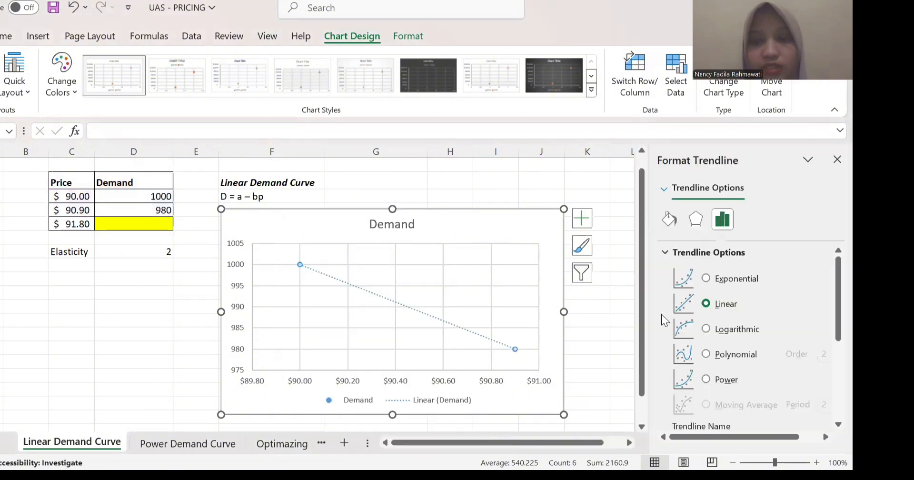
pyautogui.scroll(-3, 717, 306)
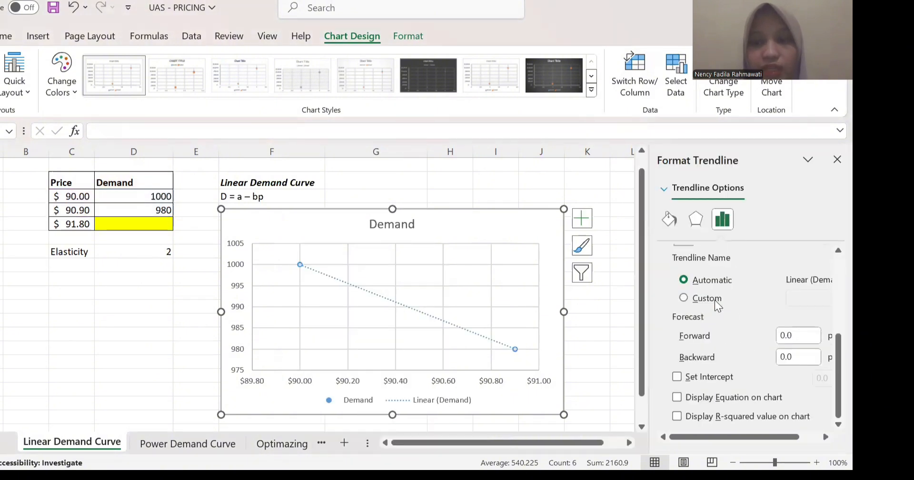
pyautogui.click(676, 398)
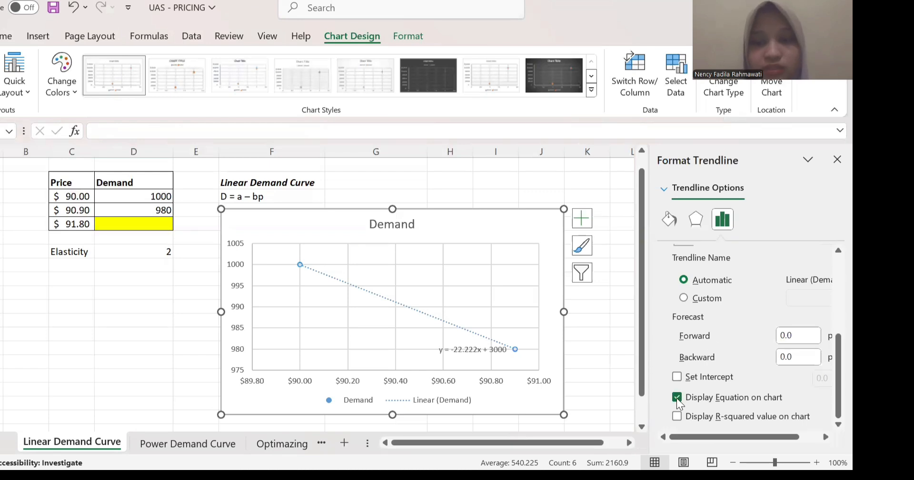
pyautogui.click(837, 159)
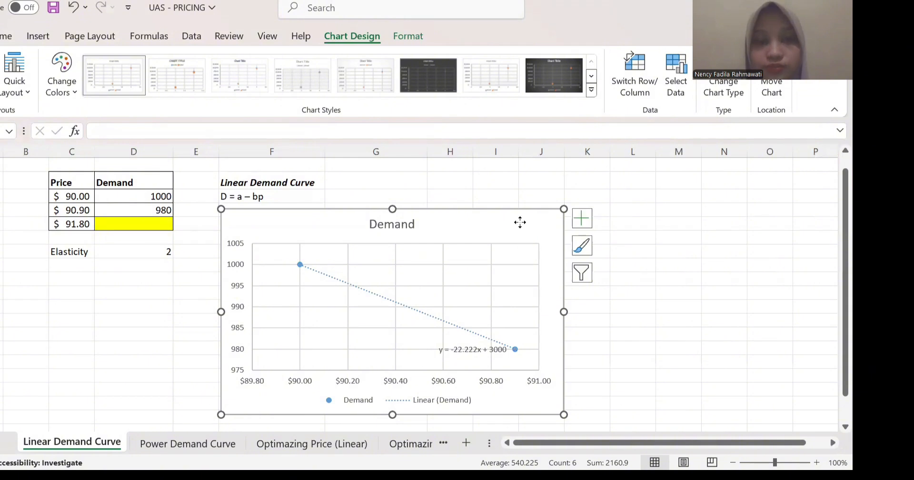
pyautogui.moveTo(520, 221); pyautogui.dragTo(540, 233)
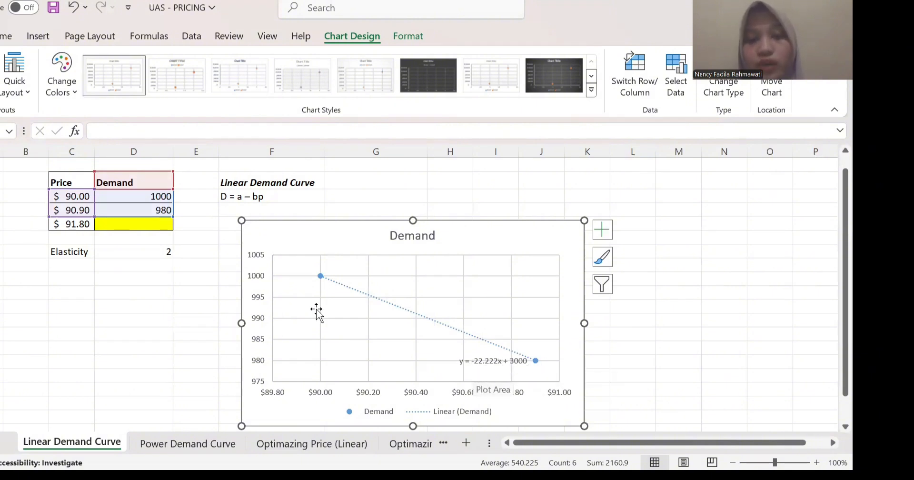
# - Calculate the demand for the $91.80 price in D6 with the formula =3000-22.222*C6
pyautogui.click(104, 225)
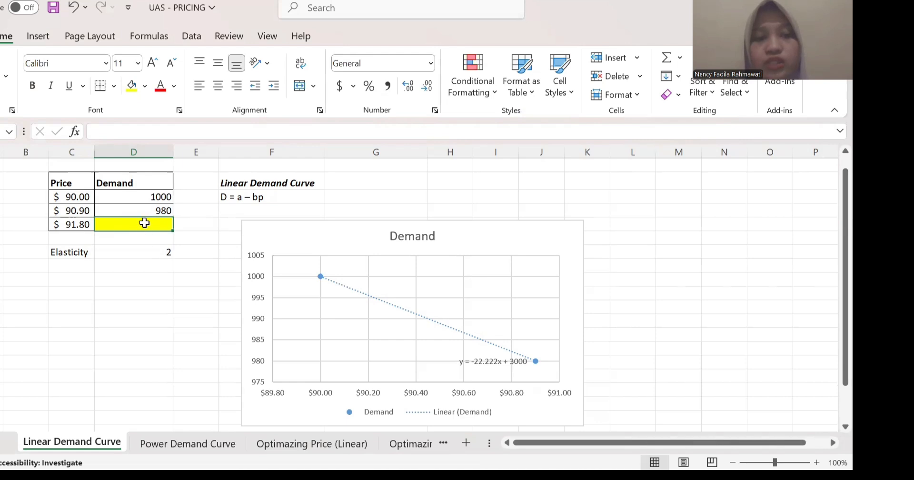
pyautogui.write('=')
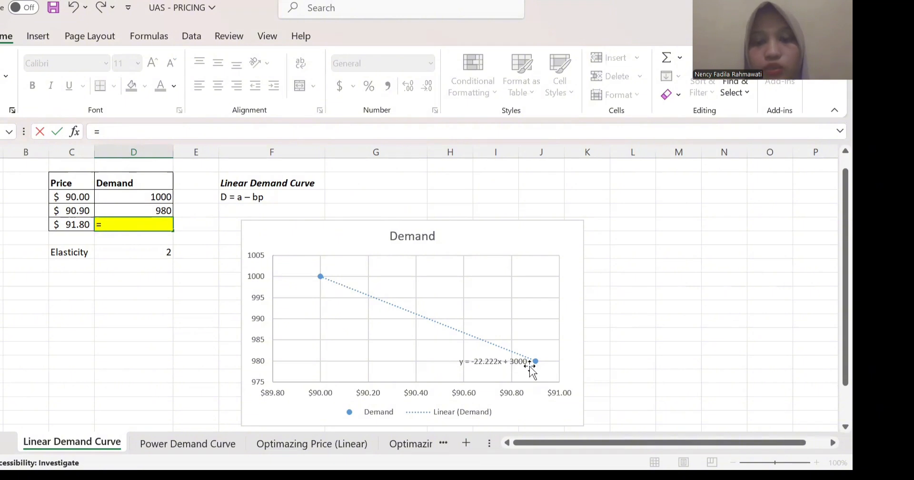
pyautogui.write('30')
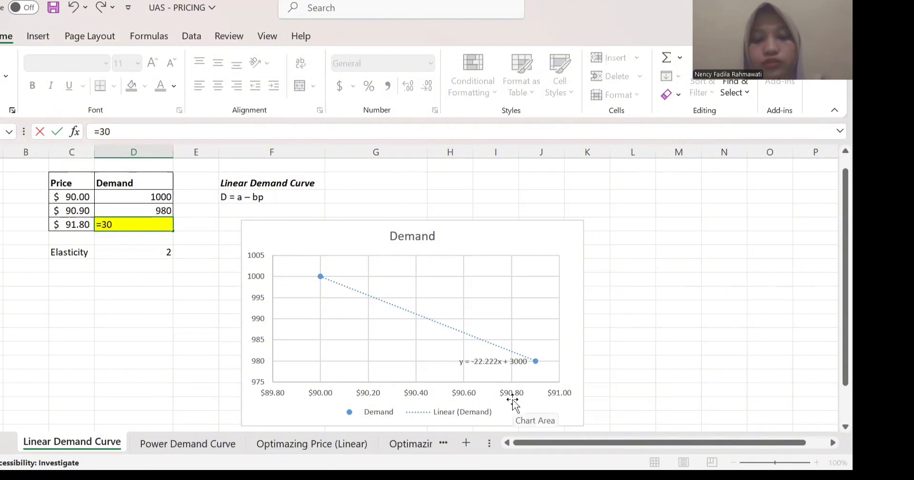
pyautogui.write('00')
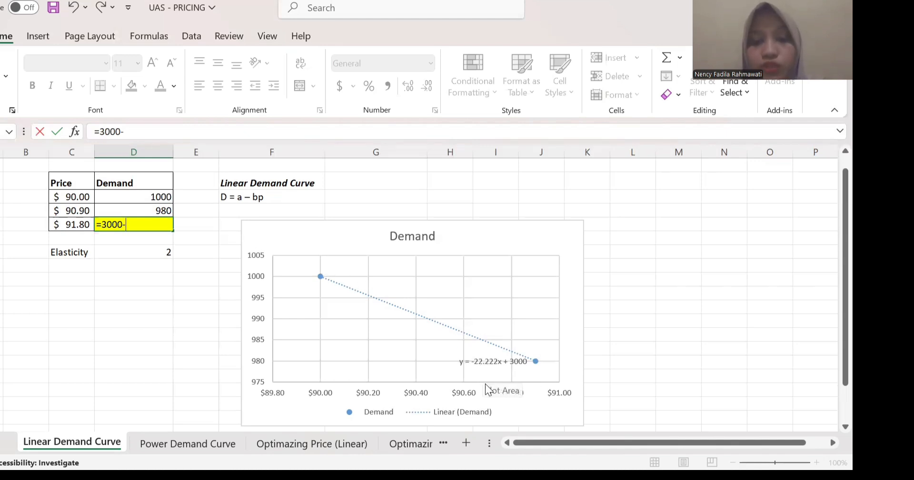
pyautogui.write('2')
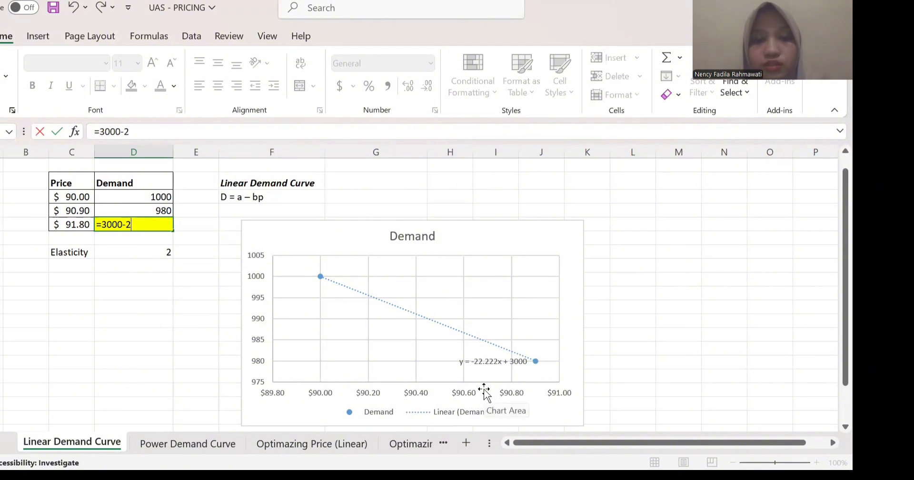
pyautogui.write('2.222*')
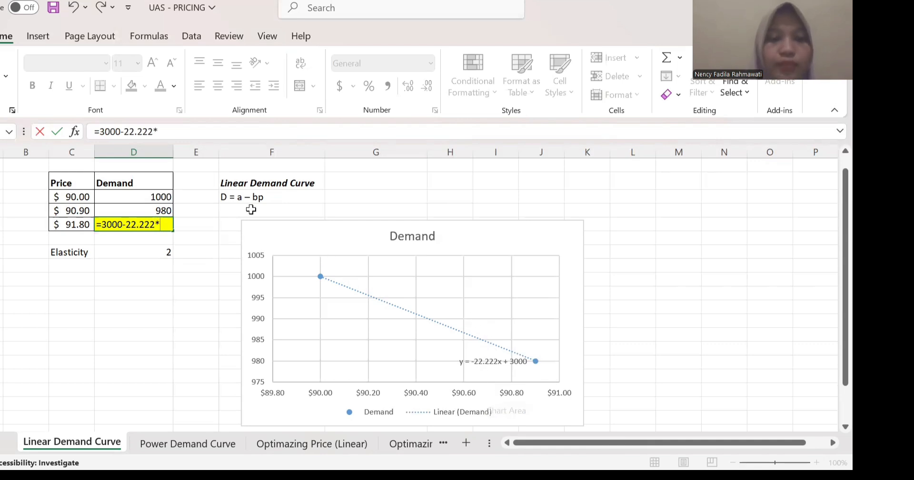
pyautogui.click(80, 223)
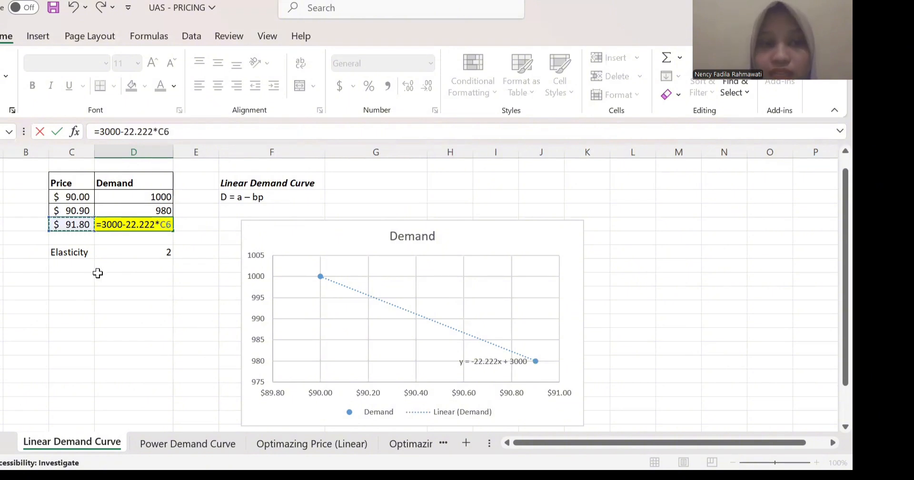
pyautogui.press('Return')
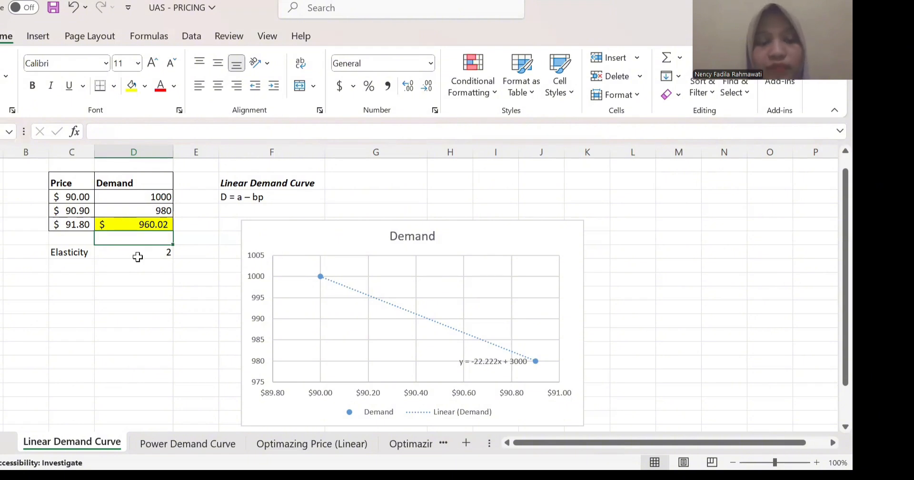
# - Remove the accounting format from the demand in D6 and show it with no decimal places
pyautogui.click(145, 198)
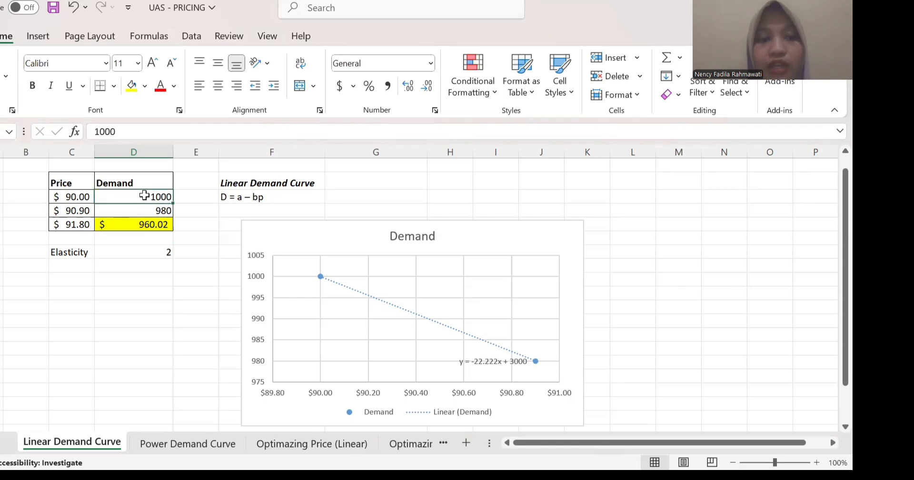
pyautogui.click(134, 225)
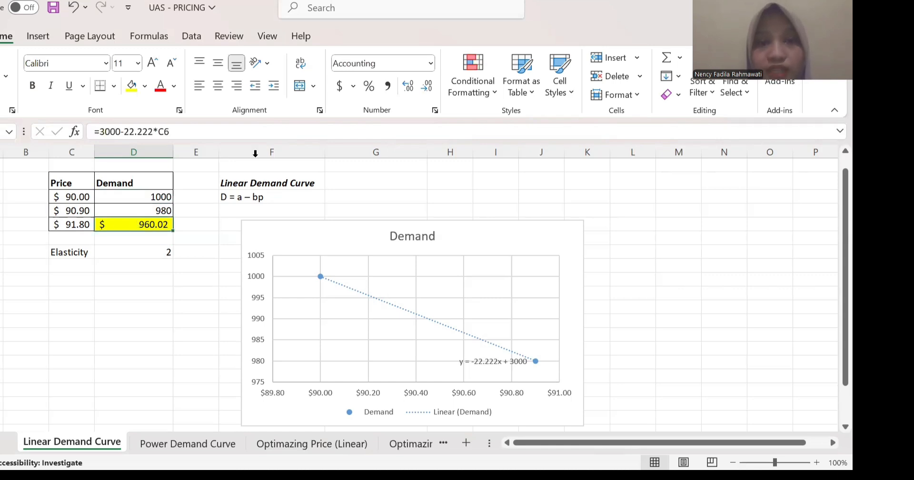
pyautogui.click(431, 64)
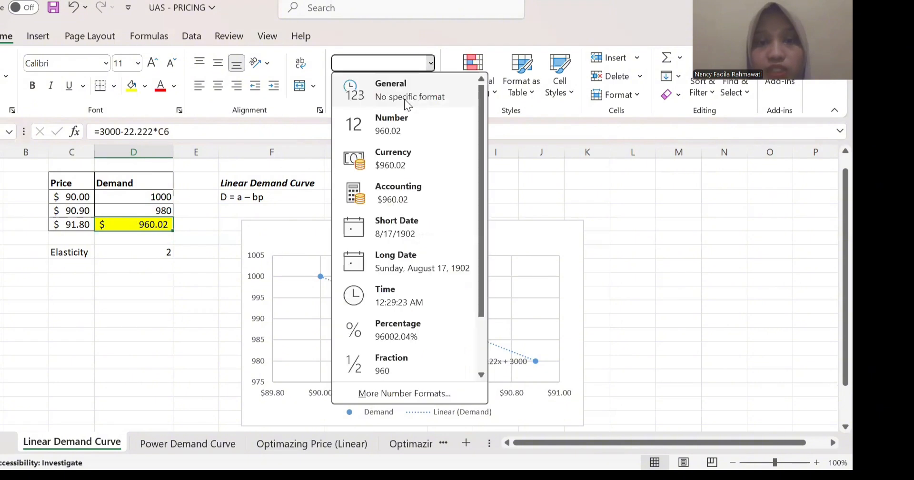
pyautogui.click(407, 94)
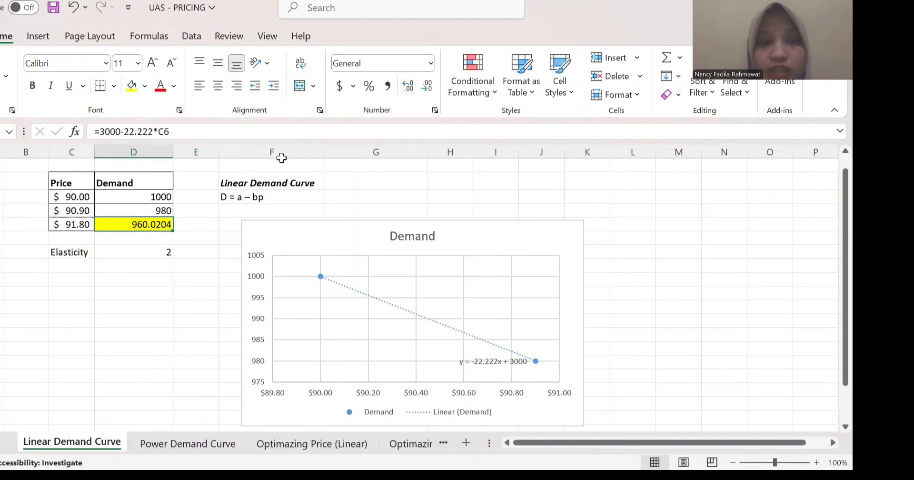
pyautogui.click(423, 90)
pyautogui.click(423, 90)
pyautogui.click(423, 91)
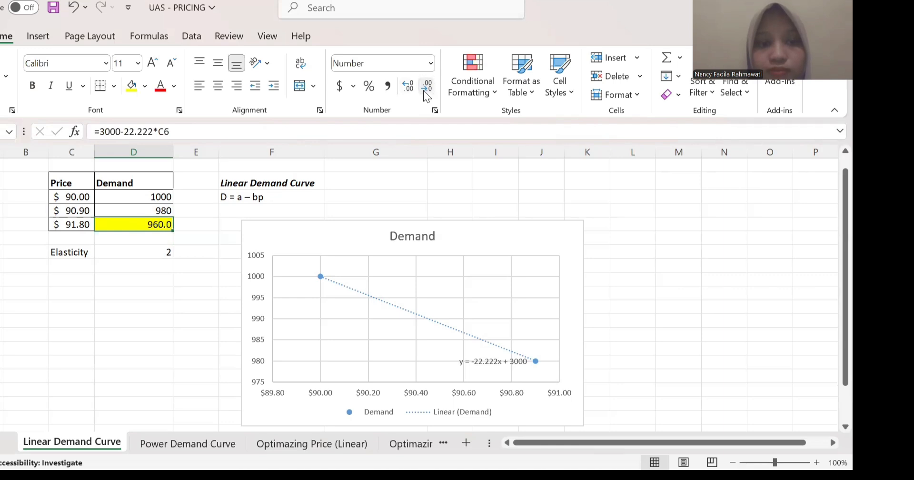
pyautogui.click(424, 91)
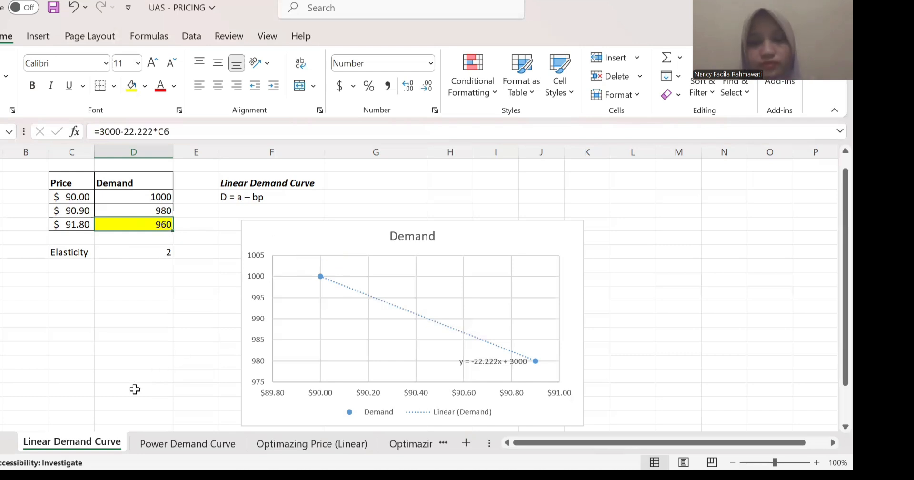
# - On the Power Demand Curve sheet, enter 8100000 in the column B cell beside "(Estimation)"
pyautogui.click(176, 443)
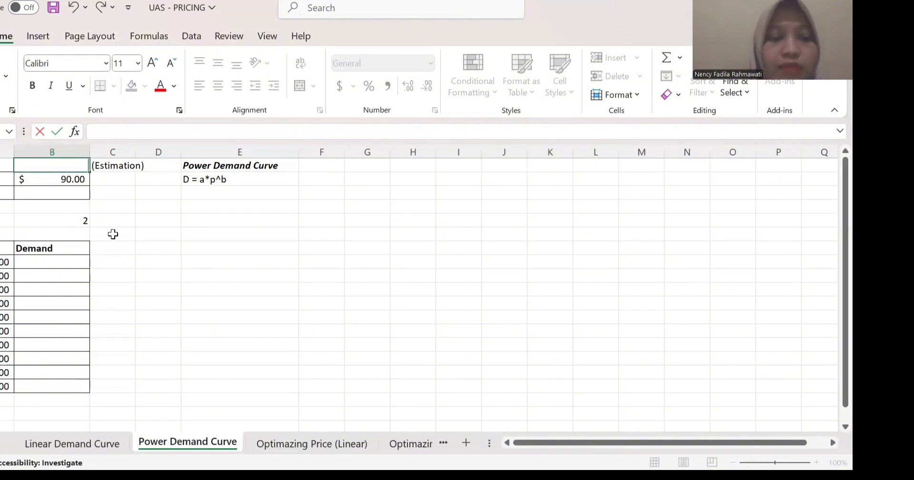
pyautogui.click(113, 234)
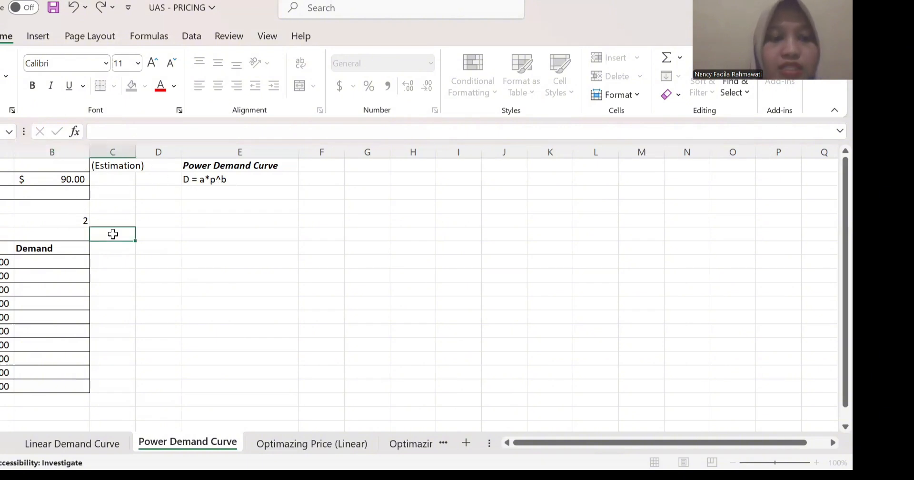
pyautogui.click(50, 164)
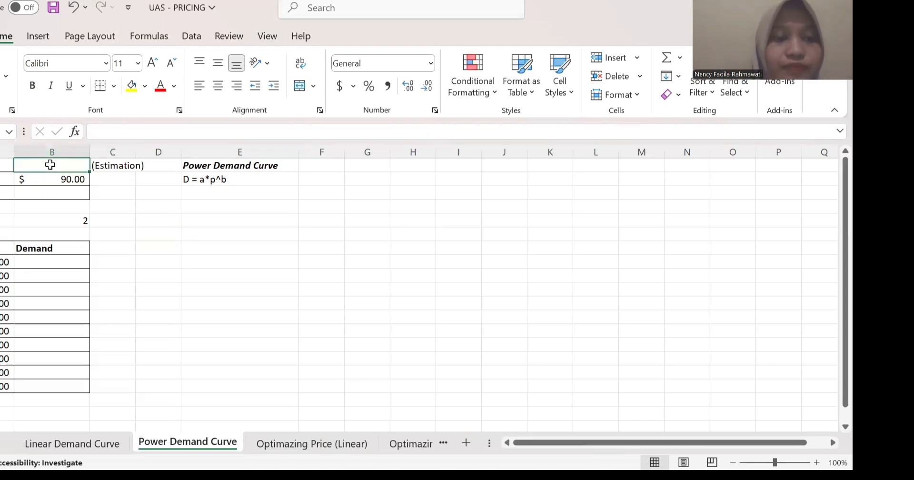
pyautogui.write('8')
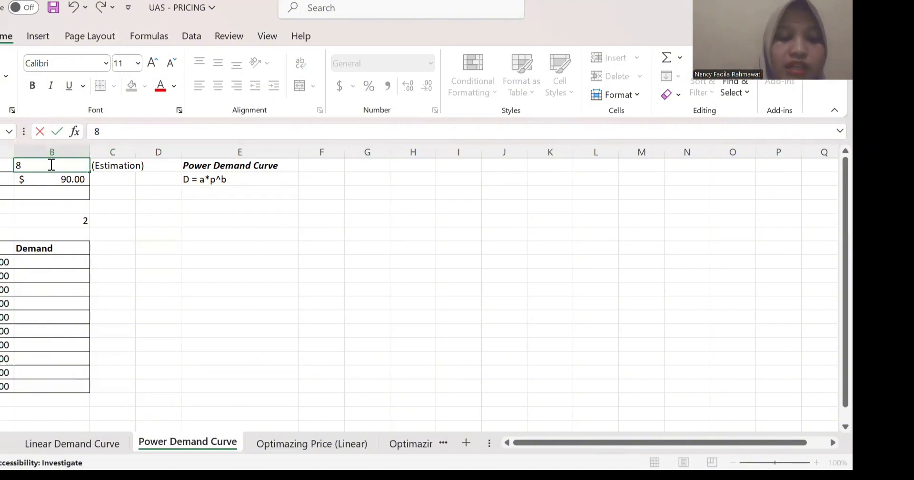
pyautogui.write('10')
pyautogui.write('0000')
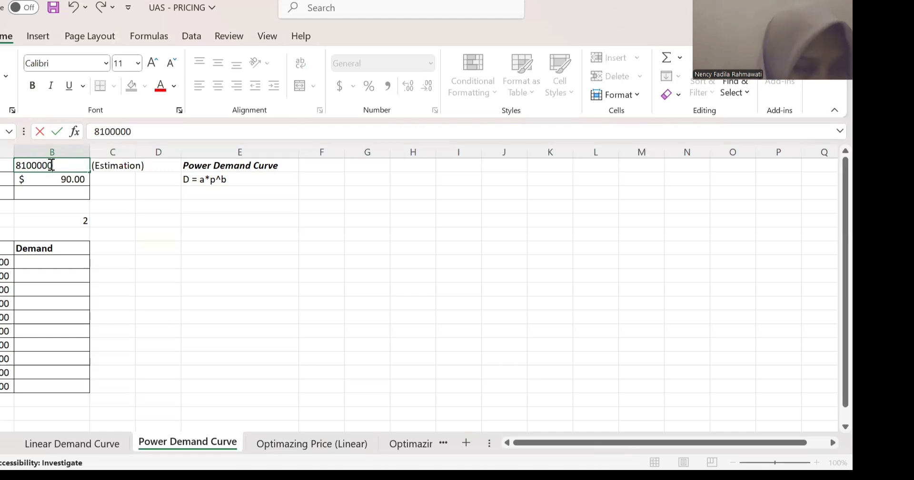
pyautogui.click(36, 194)
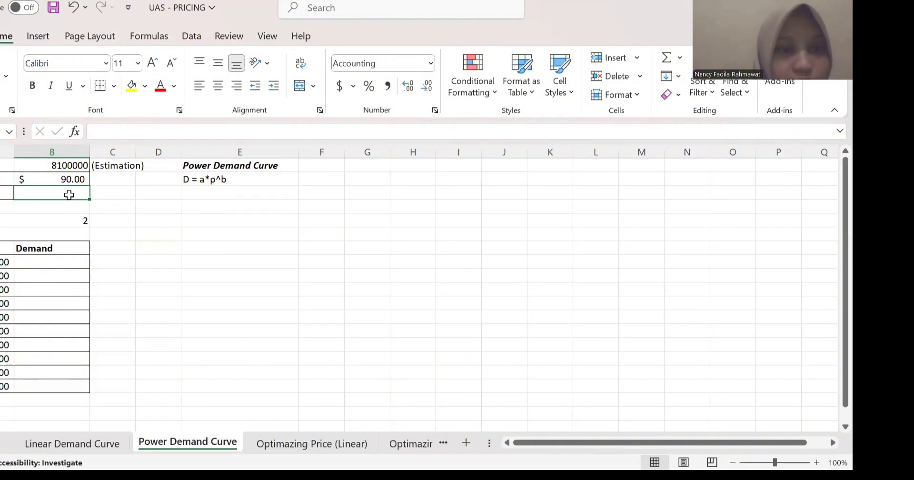
# - Calculate the demand in B3 for the price in B2 with the formula =B1*B2^-2
pyautogui.write('=')
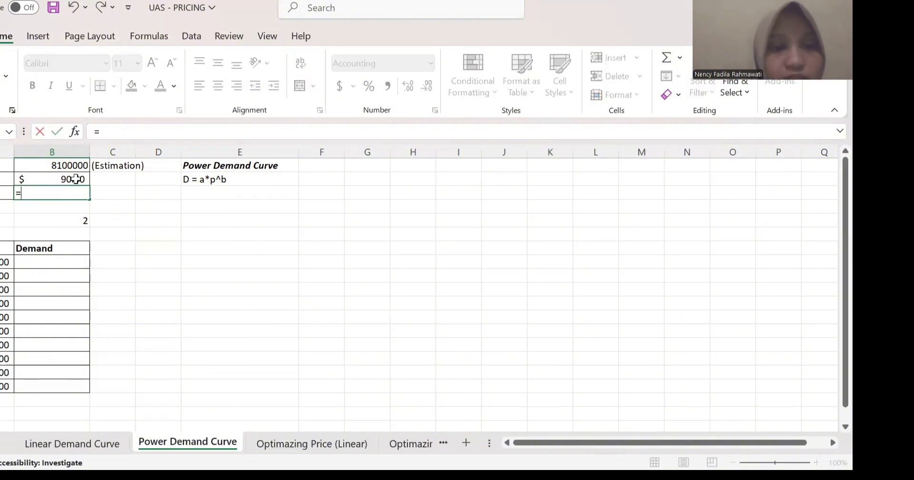
pyautogui.click(68, 165)
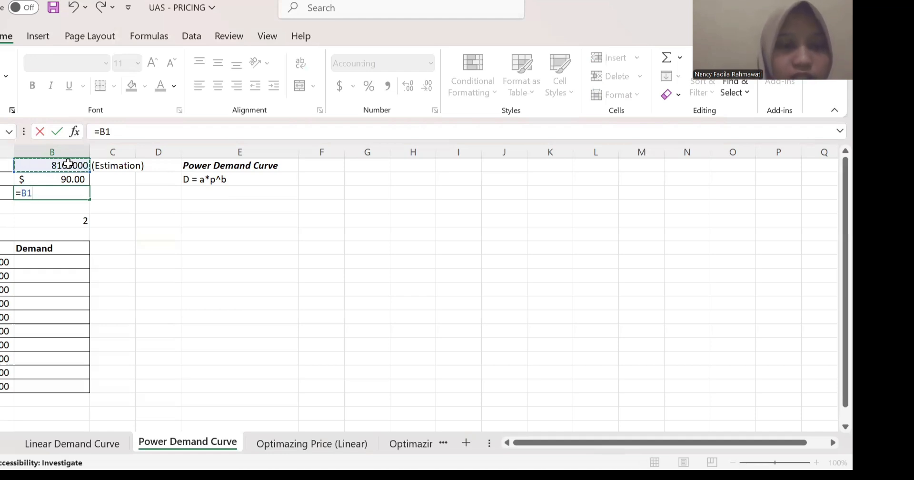
pyautogui.write('*')
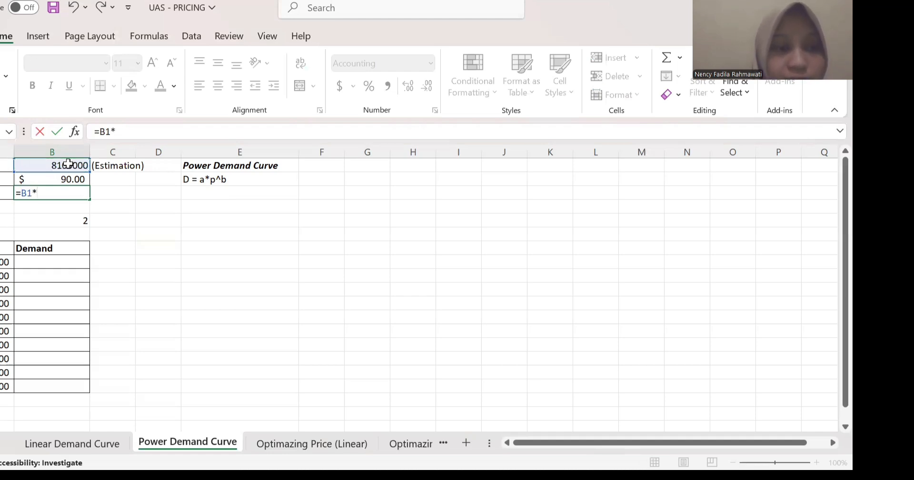
pyautogui.click(61, 180)
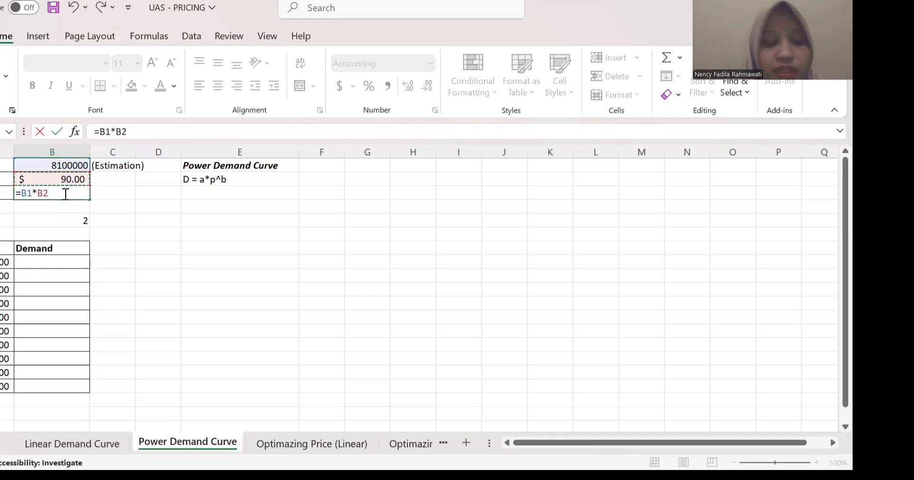
pyautogui.write('^-')
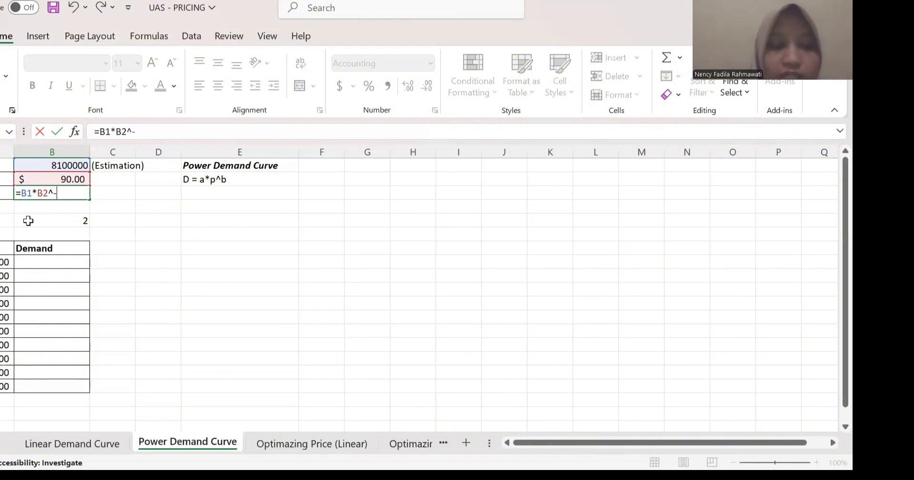
pyautogui.write('2')
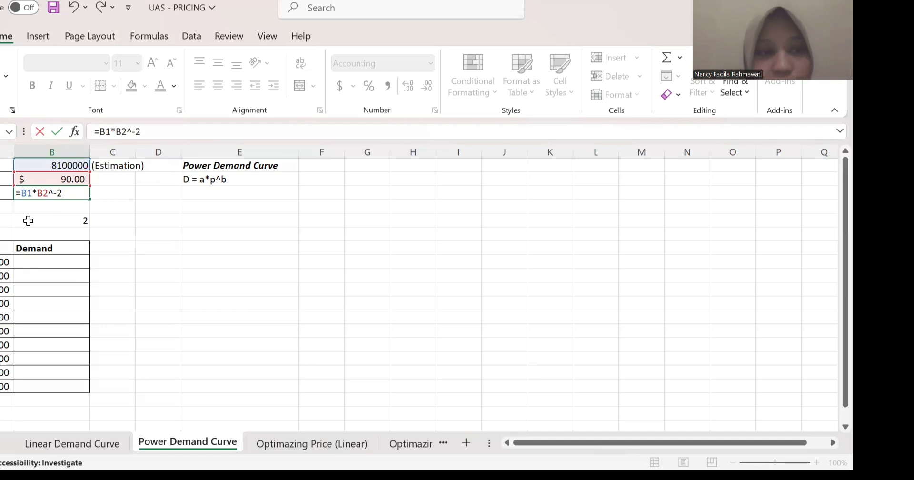
pyautogui.press('Return')
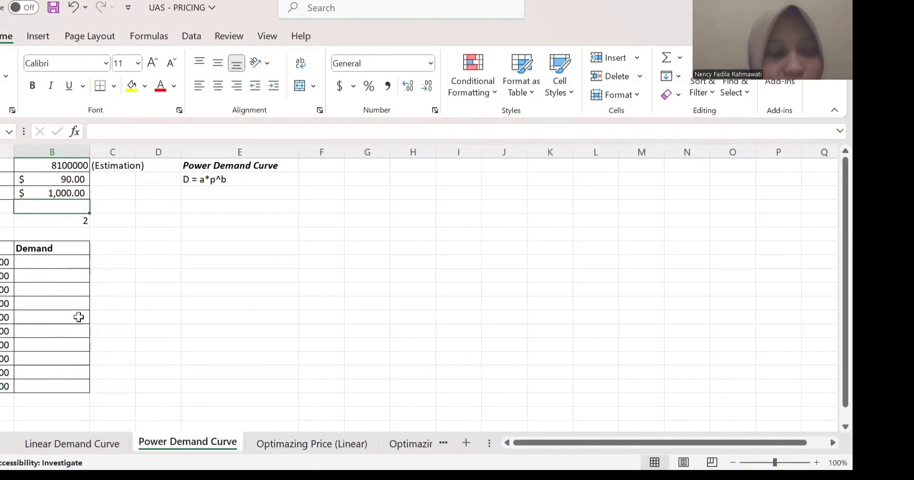
# - Add a bold "Revenue" header in C7, next to the Demand header
pyautogui.click(107, 251)
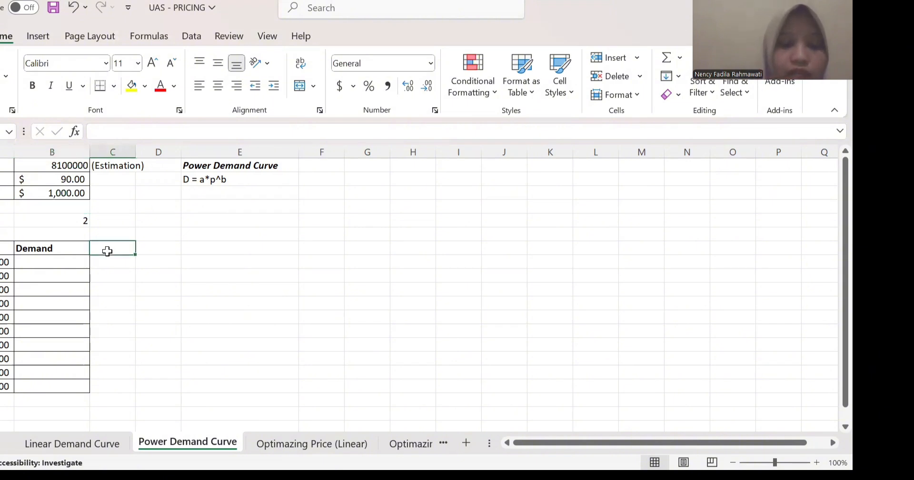
pyautogui.click(32, 87)
pyautogui.write('R')
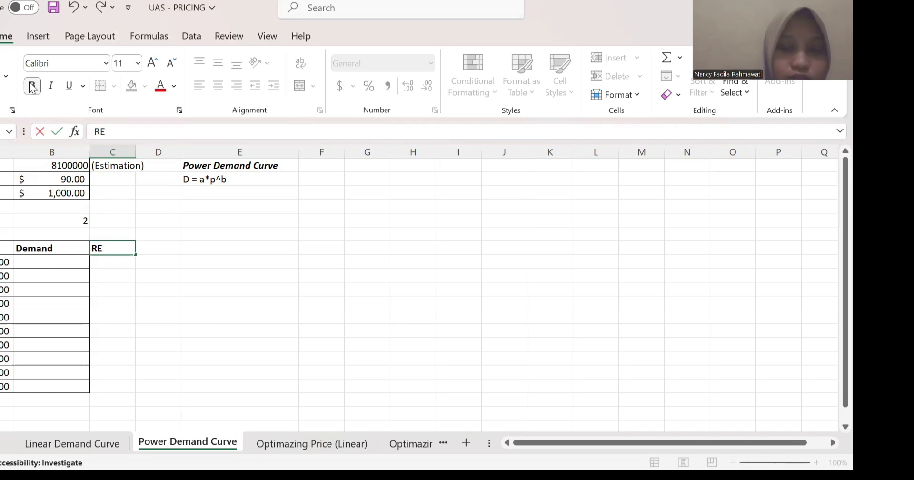
pyautogui.write('eveb')
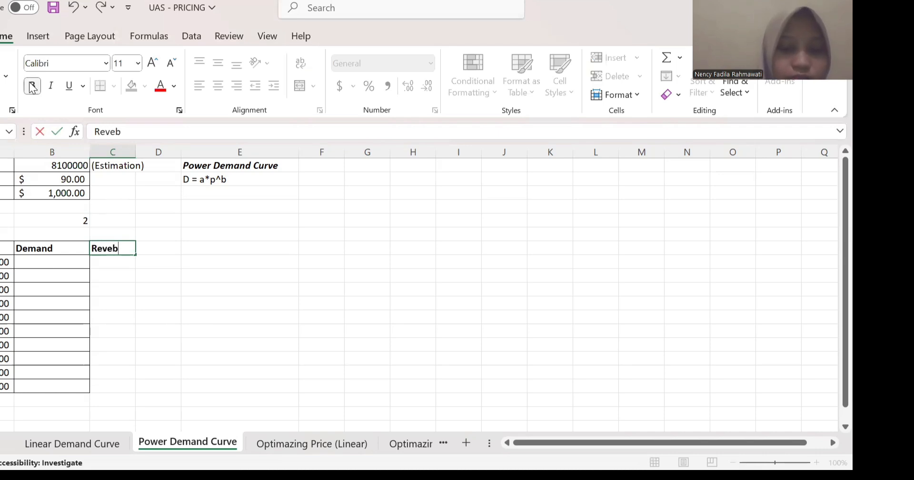
pyautogui.press('BackSpace')
pyautogui.write('nue')
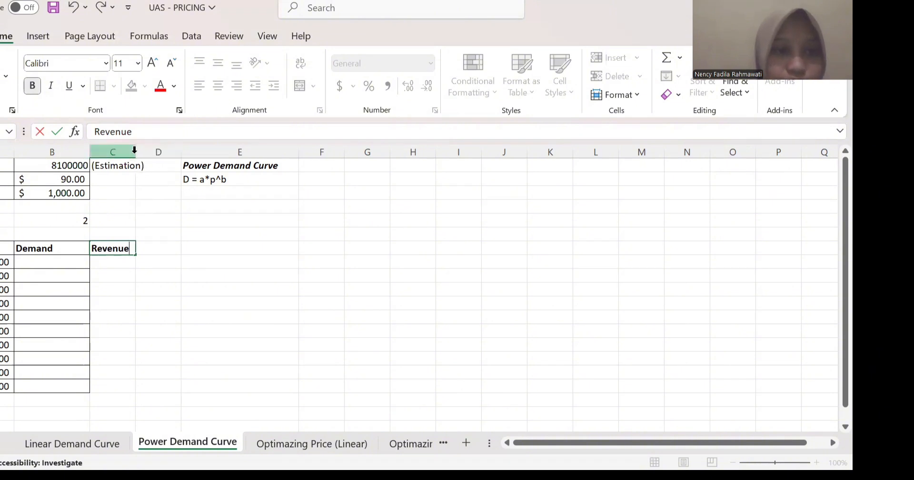
pyautogui.click(179, 265)
# - Apply all borders to the Revenue column cells C7:C17 and widen column C to about twice its width
pyautogui.keyDown('shift'); pyautogui.click(120, 249); pyautogui.keyUp('shift')
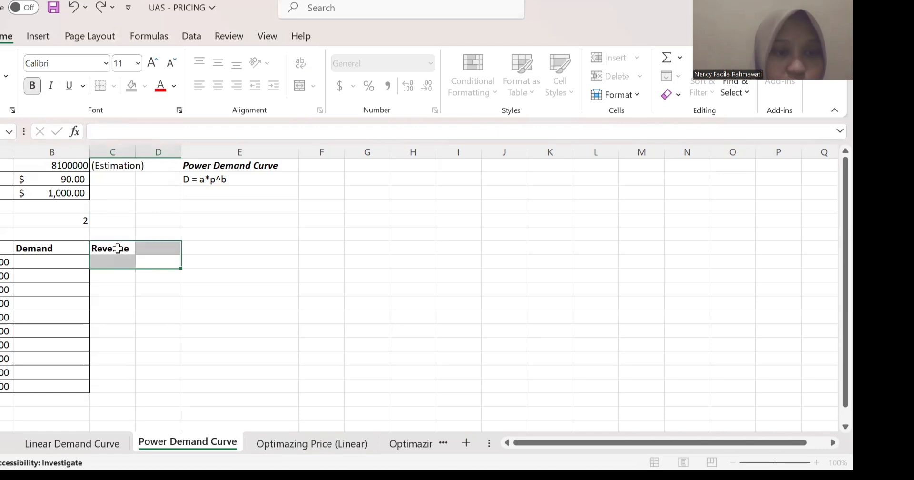
pyautogui.click(182, 272)
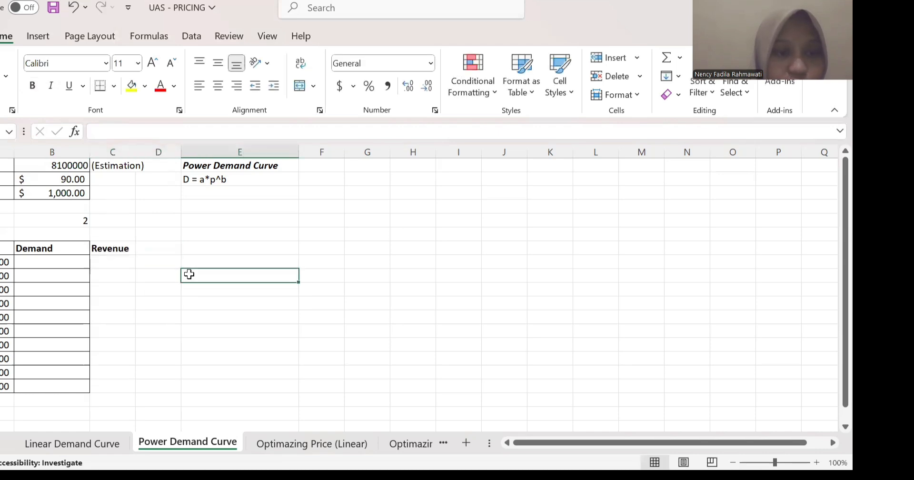
pyautogui.click(123, 248)
pyautogui.keyDown('shift'); pyautogui.click(127, 363); pyautogui.keyUp('shift')
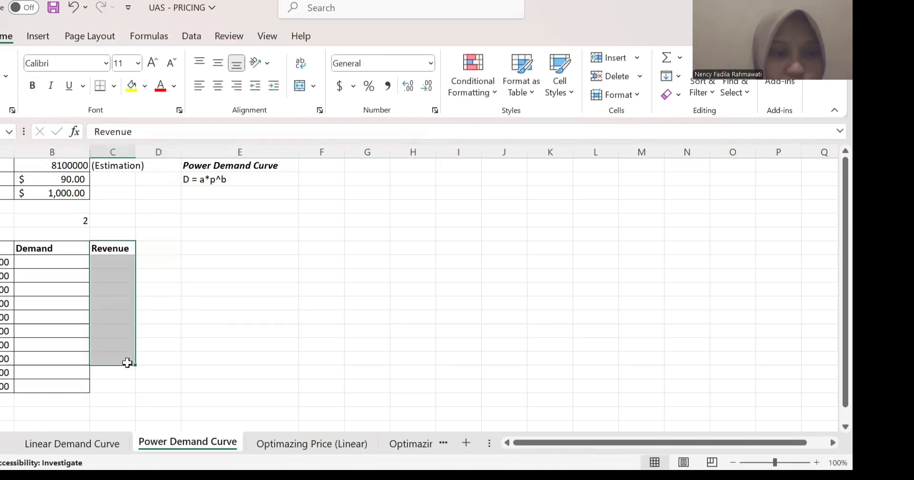
pyautogui.moveTo(127, 363); pyautogui.dragTo(119, 345)
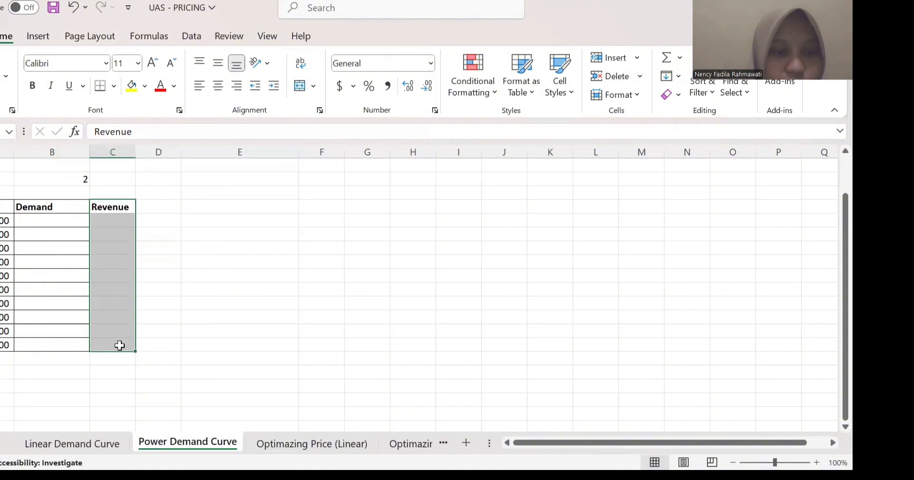
pyautogui.click(114, 86)
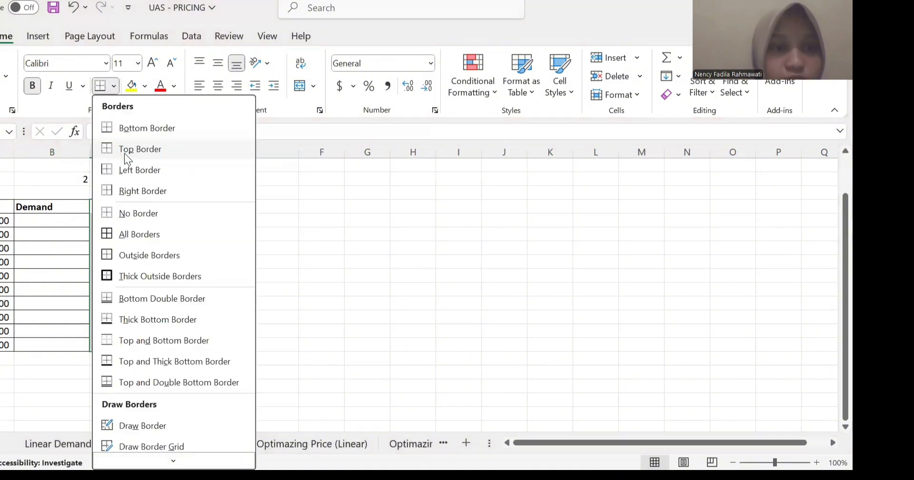
pyautogui.click(136, 231)
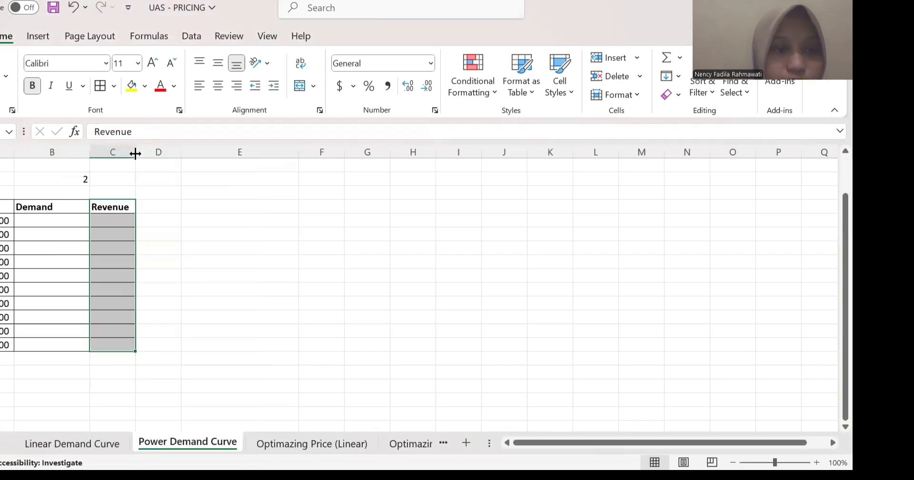
pyautogui.moveTo(136, 153); pyautogui.dragTo(180, 162)
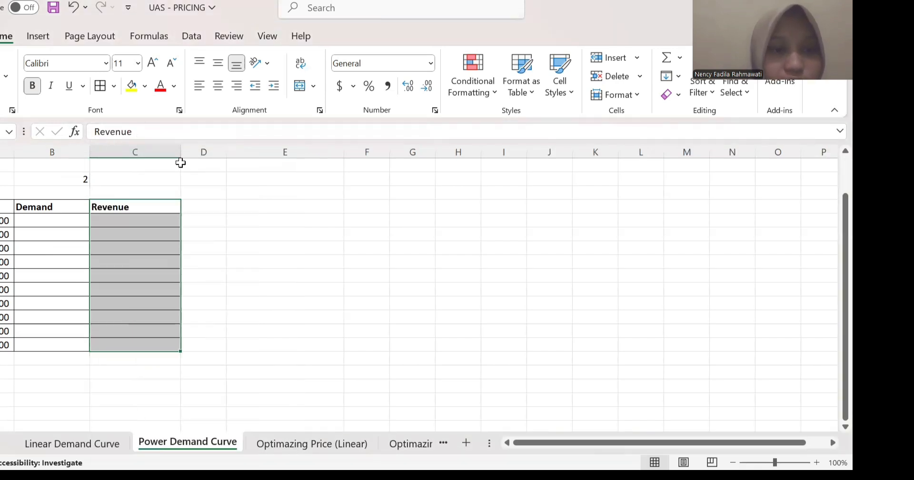
pyautogui.click(296, 249)
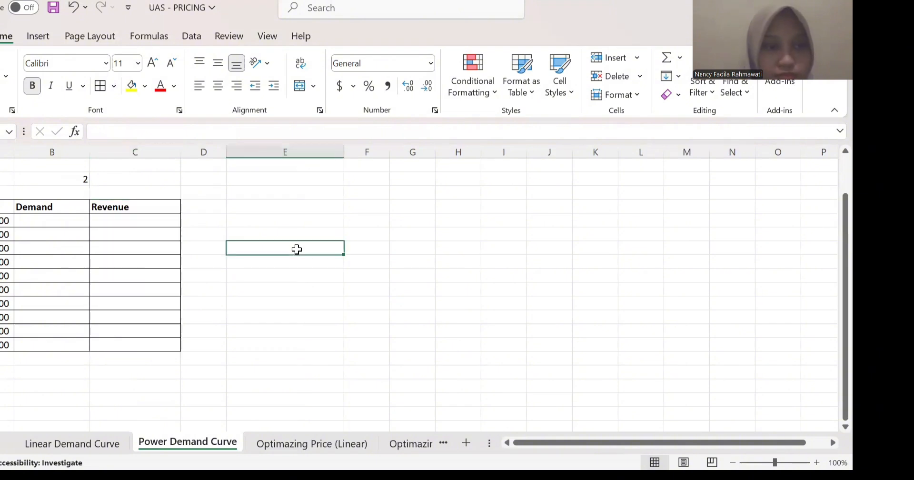
# - Calculate the first price's demand in B8 with the formula =$B$1*A8^-2 and fill it down to B17
pyautogui.scroll(1, 172, 240)
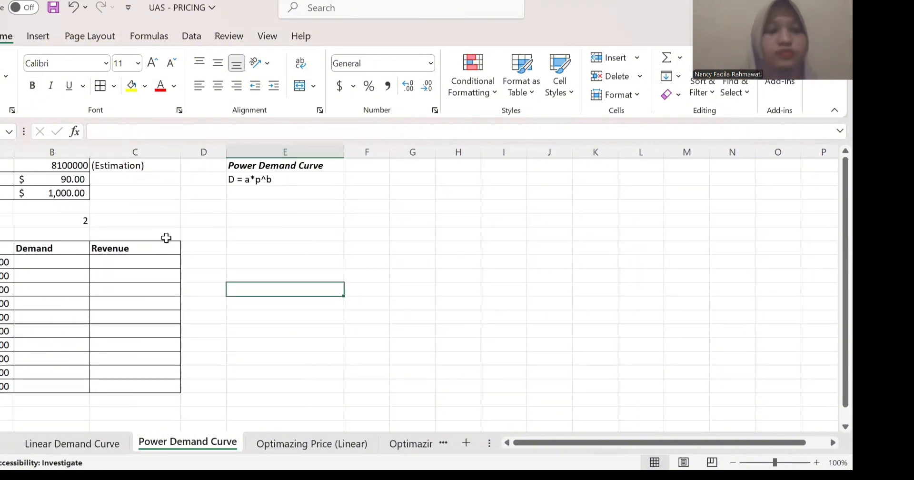
pyautogui.click(40, 262)
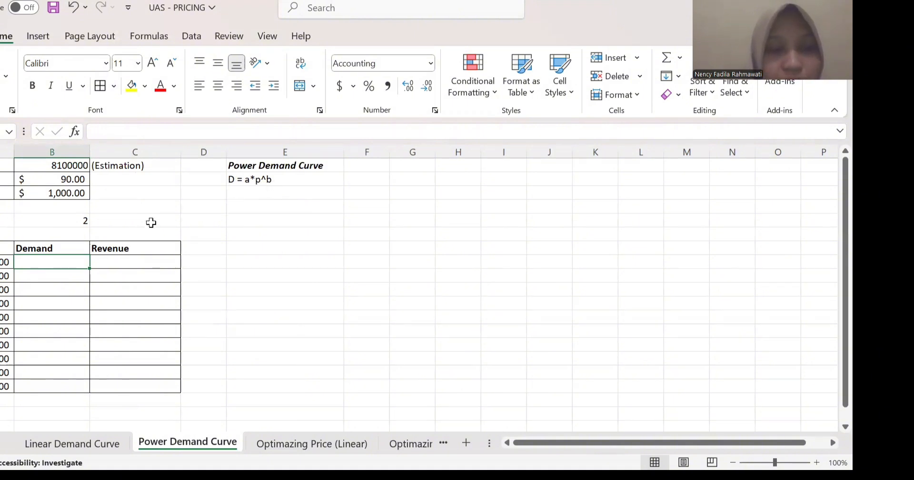
pyautogui.write('=')
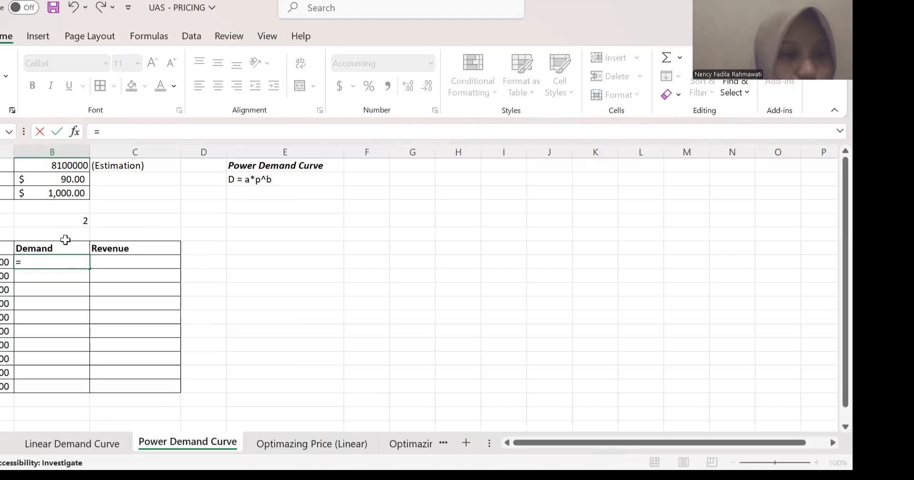
pyautogui.click(44, 166)
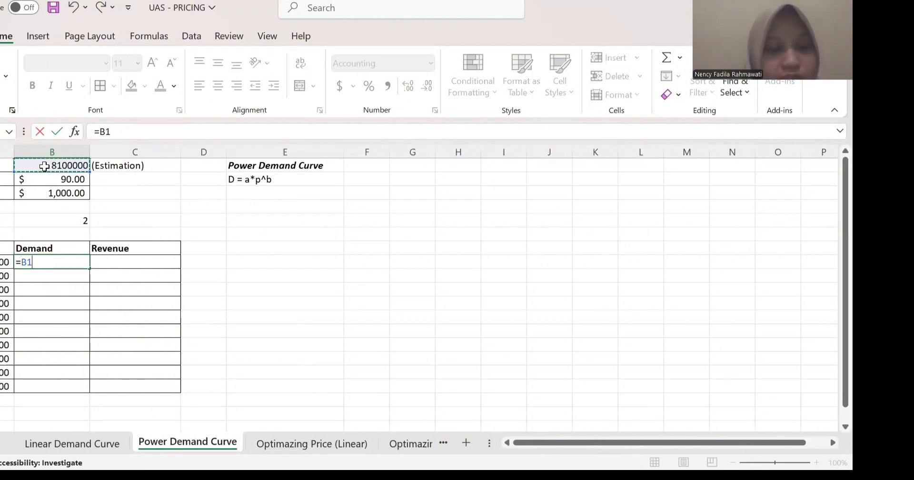
pyautogui.write('*')
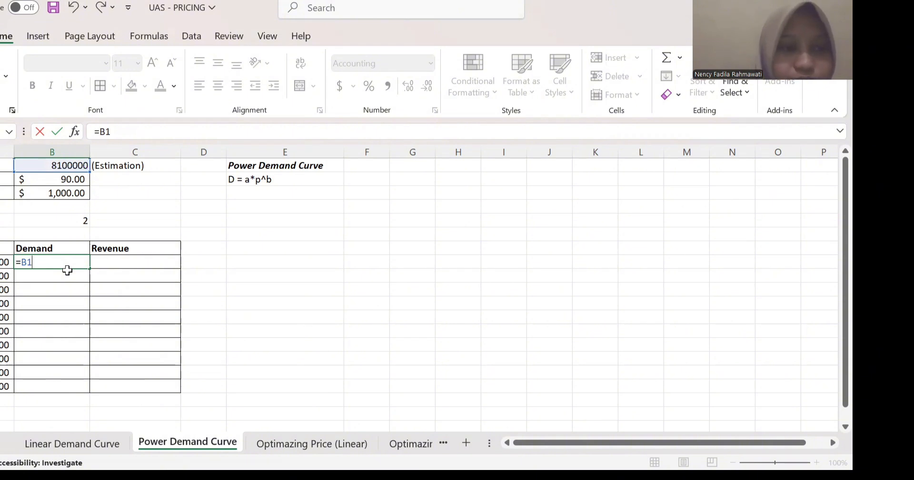
pyautogui.press('F4')
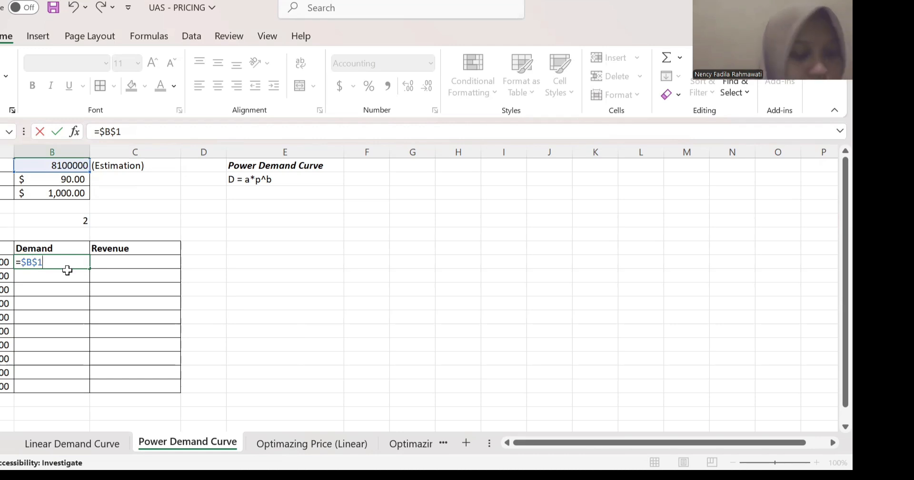
pyautogui.write('*')
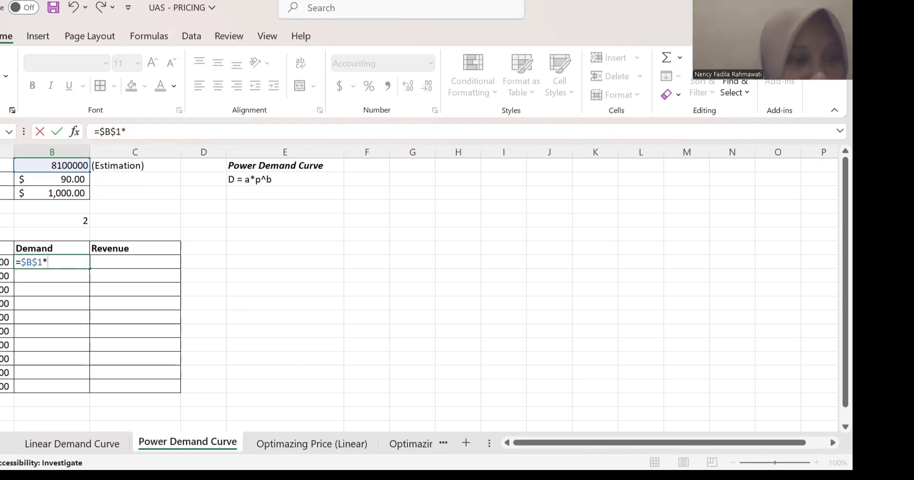
pyautogui.write('A8')
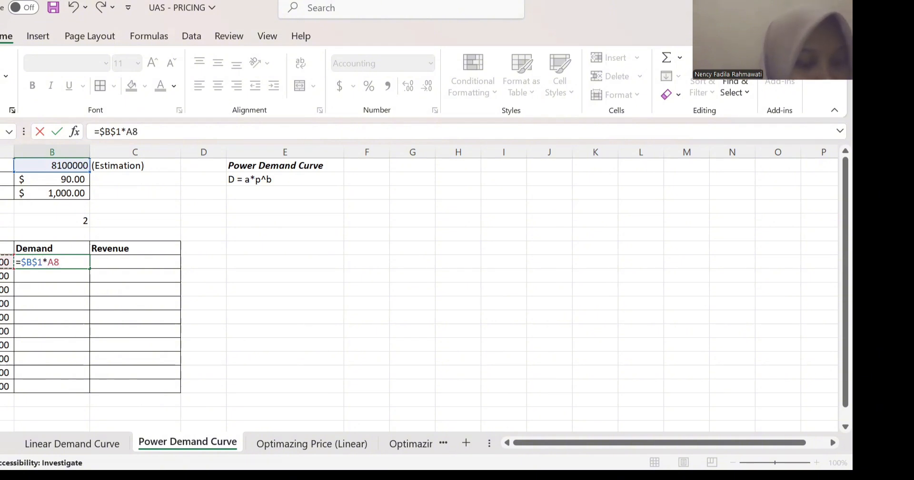
pyautogui.write('^')
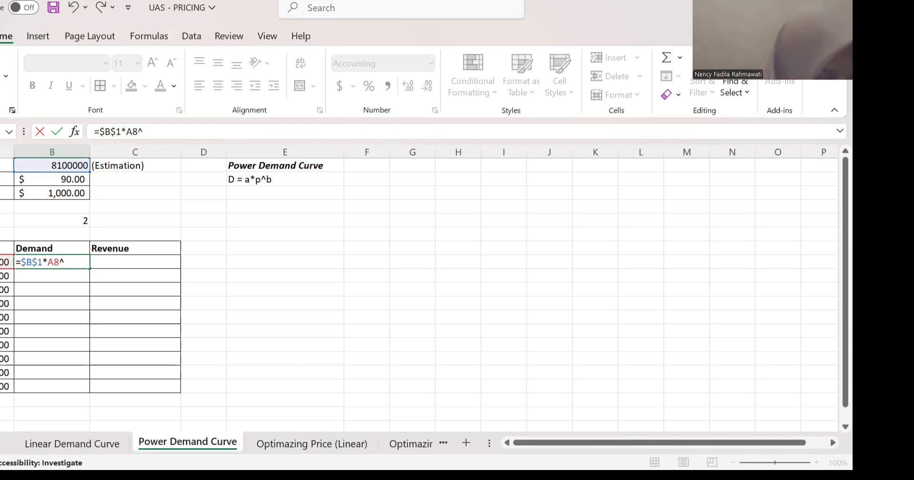
pyautogui.write('-2')
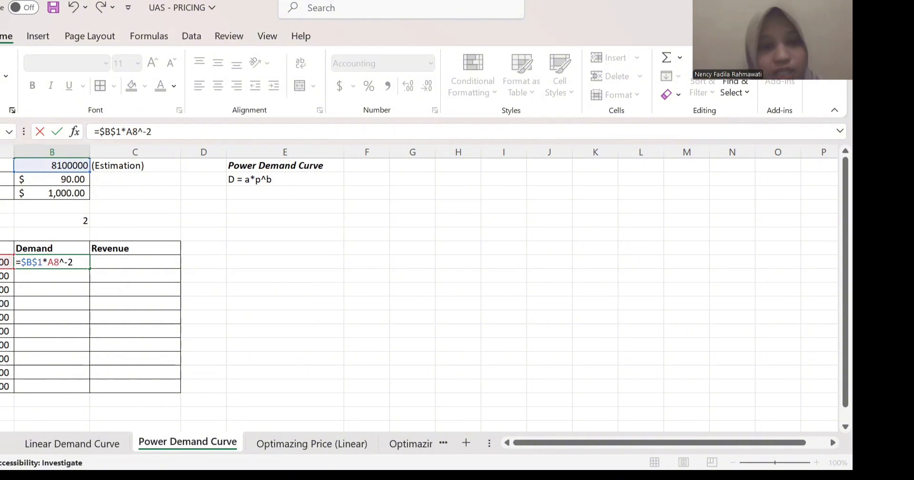
pyautogui.press('Return')
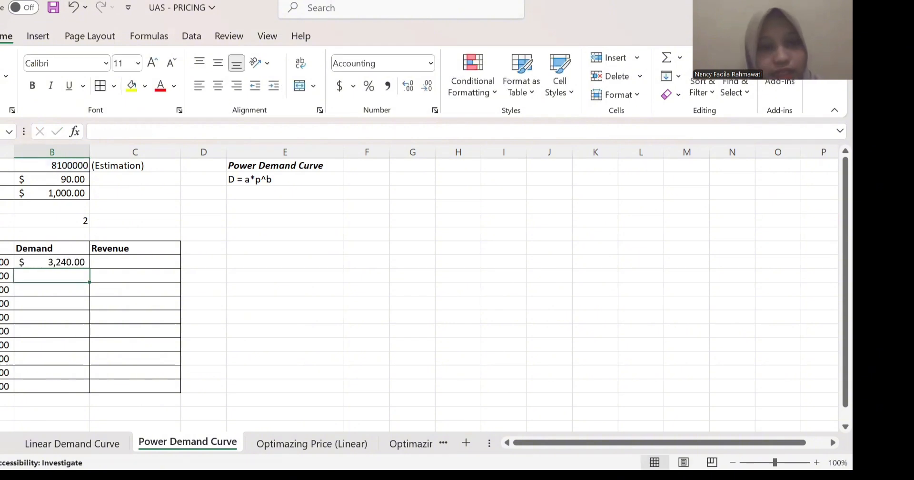
pyautogui.click(58, 261)
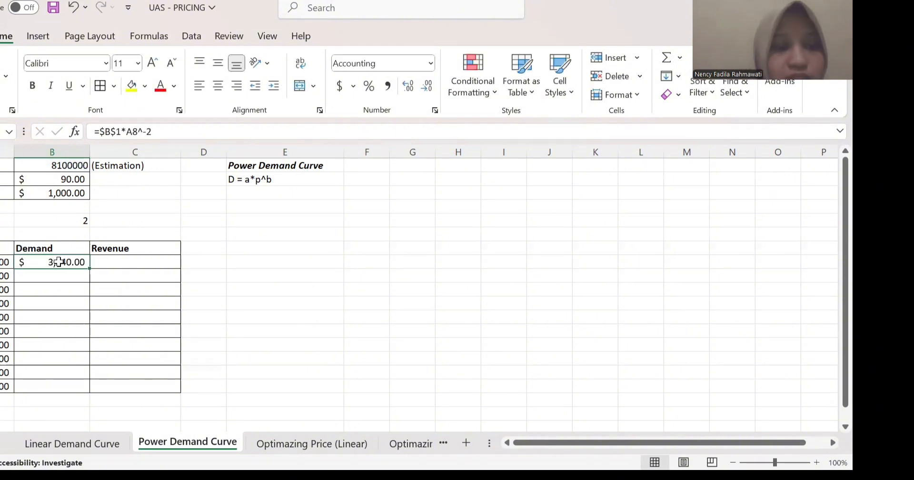
pyautogui.doubleClick(88, 269)
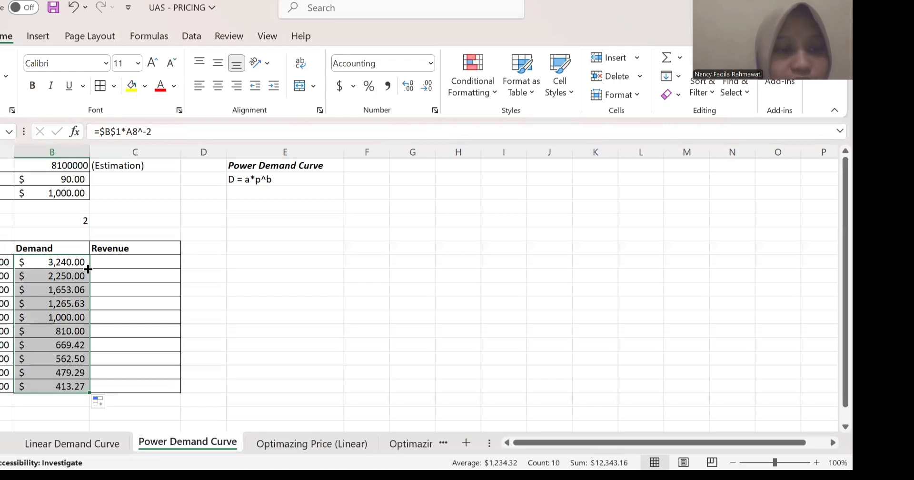
# - Calculate the first price's revenue in C8 with the formula =A8*B8 and fill it down to C17
pyautogui.click(112, 262)
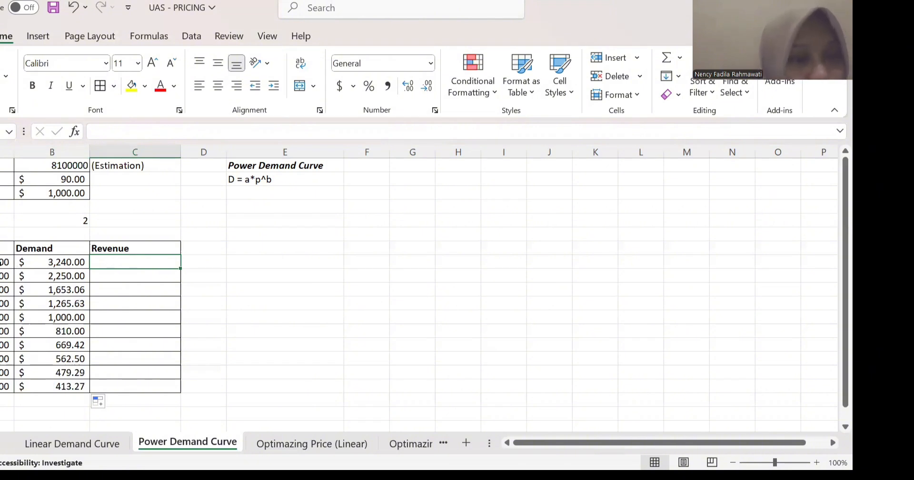
pyautogui.click(115, 265)
pyautogui.write('=')
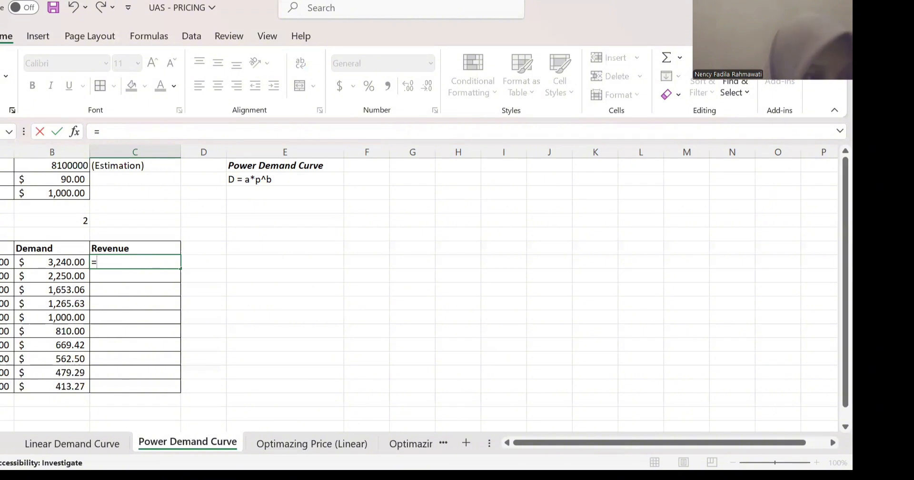
pyautogui.click(4, 262)
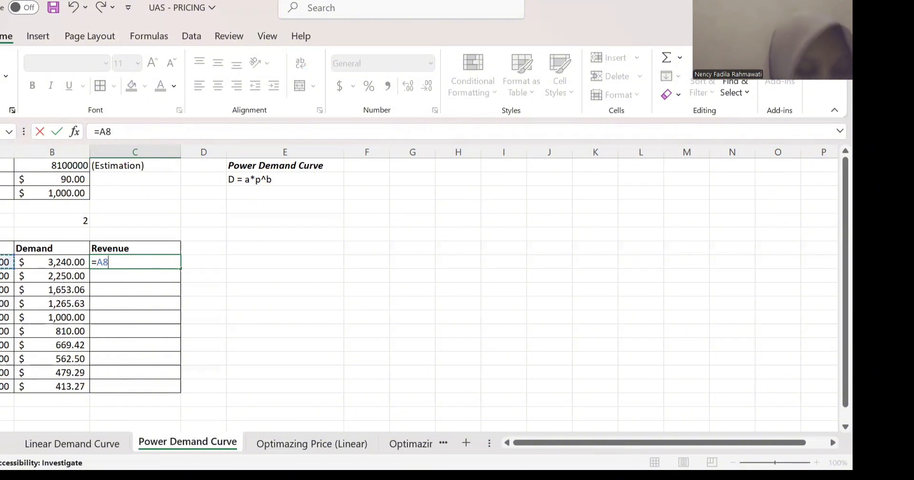
pyautogui.write('*')
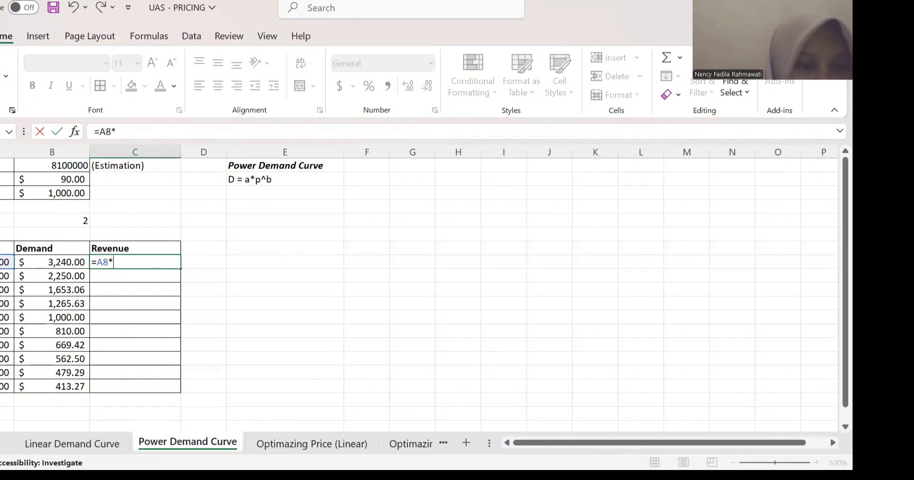
pyautogui.click(40, 263)
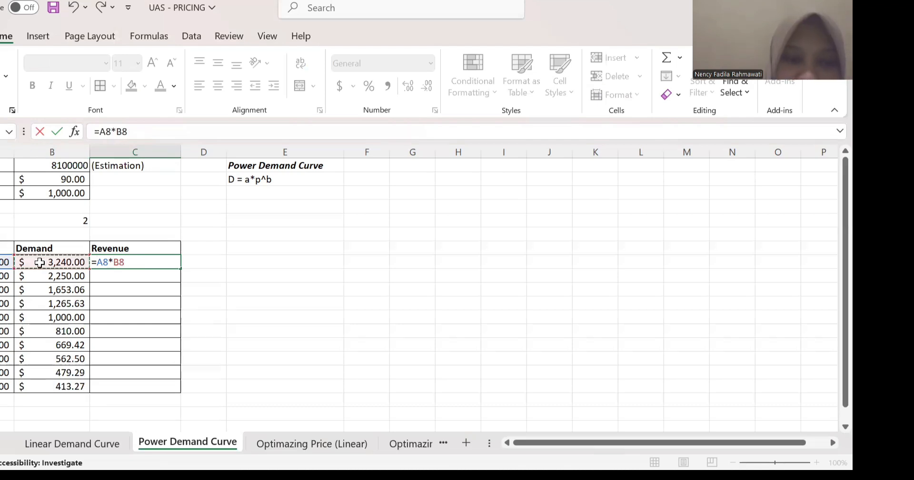
pyautogui.press('Return')
pyautogui.click(127, 257)
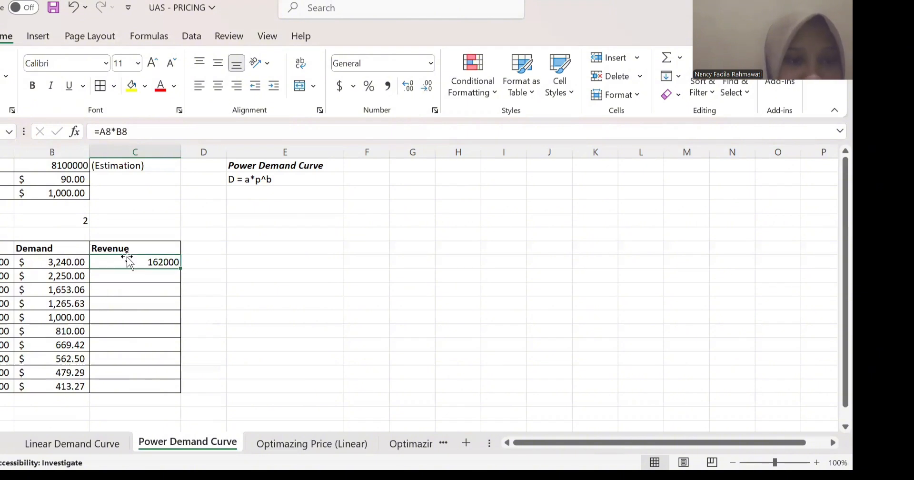
pyautogui.doubleClick(181, 267)
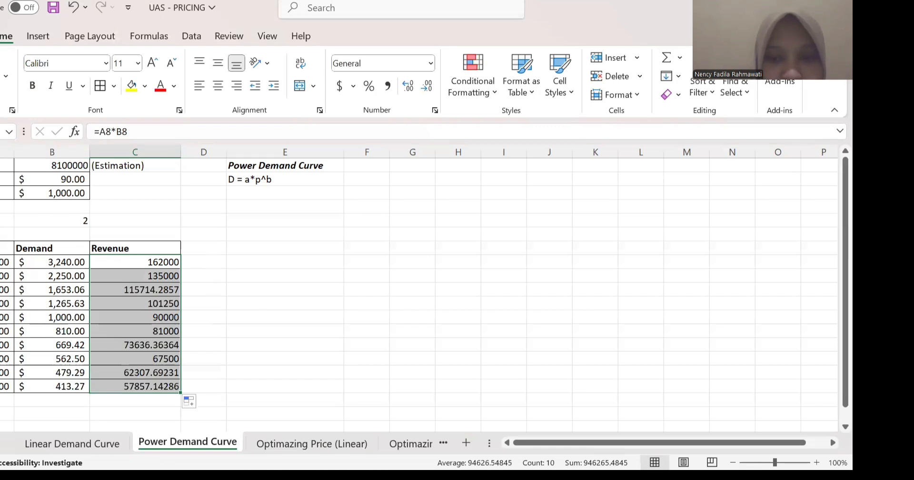
# - Format the revenue values in C8:C17 with the Accounting number format
pyautogui.hotkey('alt', 'Tab')
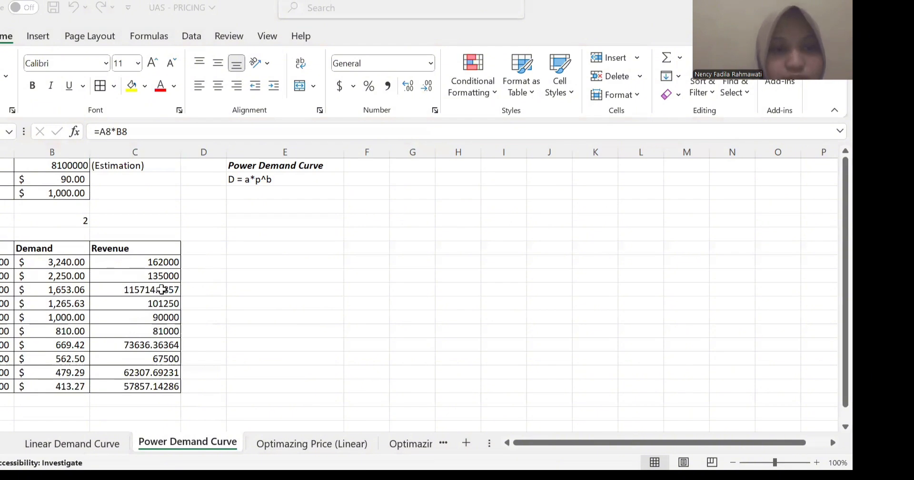
pyautogui.hotkey('alt', 'Tab')
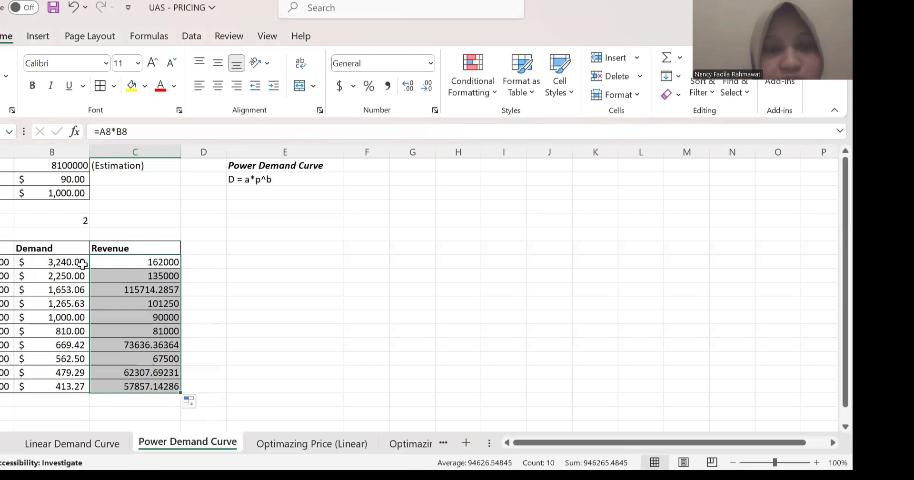
pyautogui.click(430, 63)
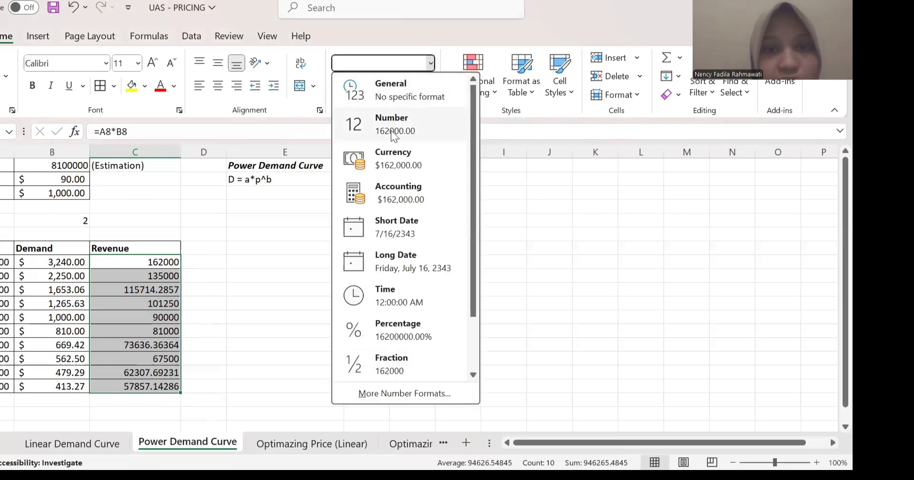
pyautogui.click(385, 189)
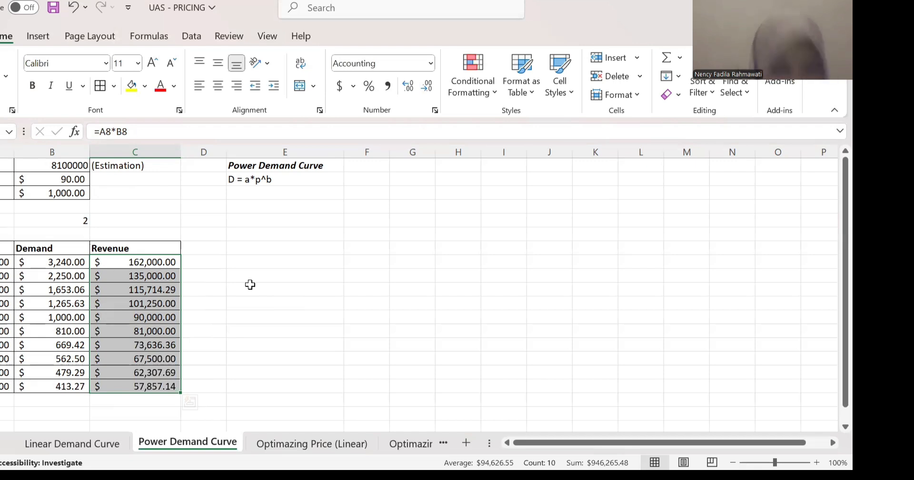
# - On the Optimazing Price (Linear) sheet, enter 80 as the estimated price in the green cell B7
pyautogui.click(292, 444)
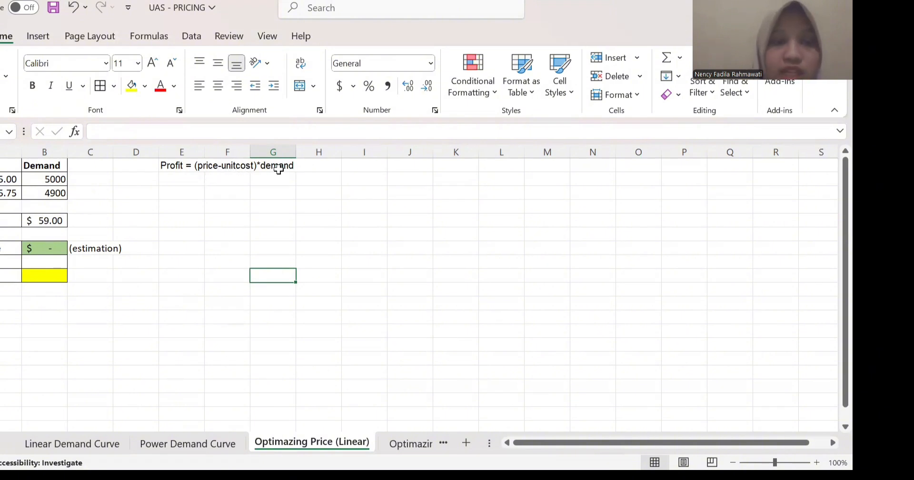
pyautogui.click(49, 247)
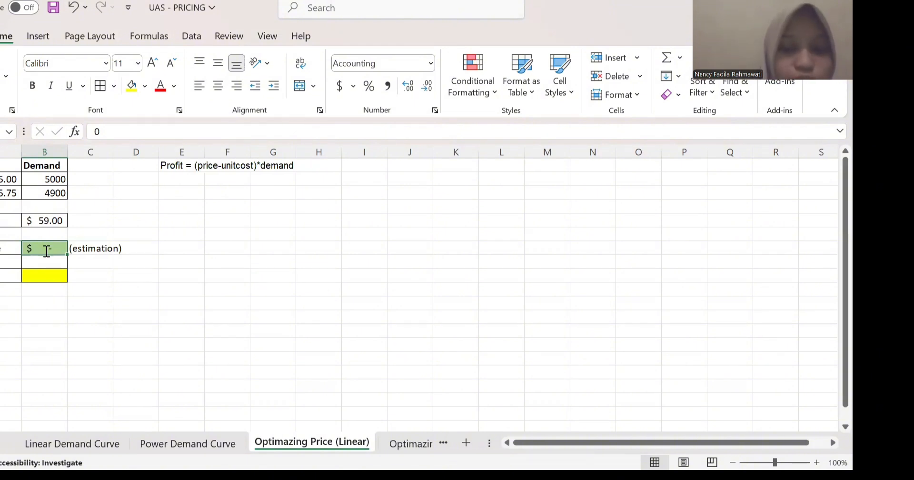
pyautogui.write('80')
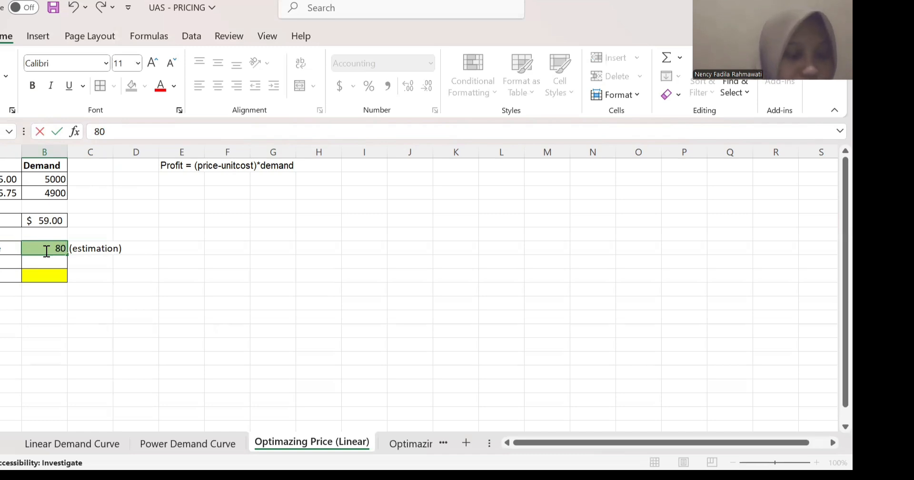
pyautogui.click(51, 262)
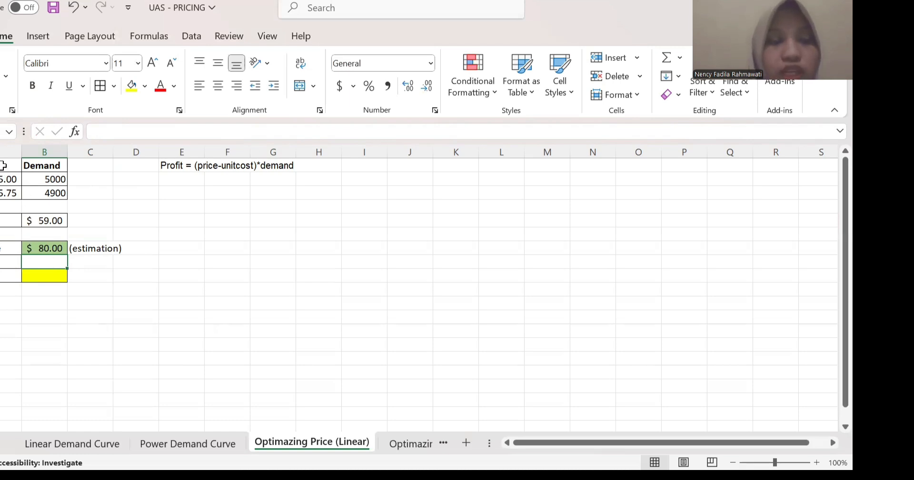
# - Insert a scatter chart of the price and demand data in A1:B3 and swap its rows and columns
pyautogui.moveTo(3, 165); pyautogui.dragTo(57, 199)
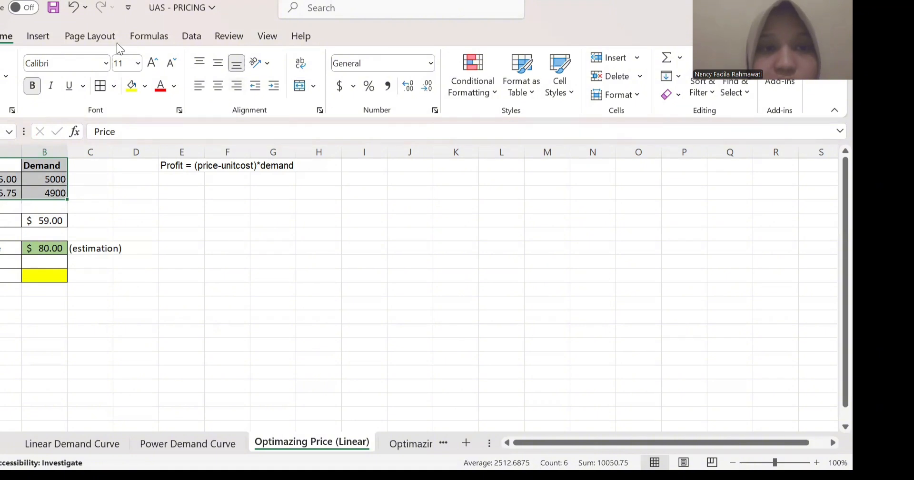
pyautogui.click(37, 37)
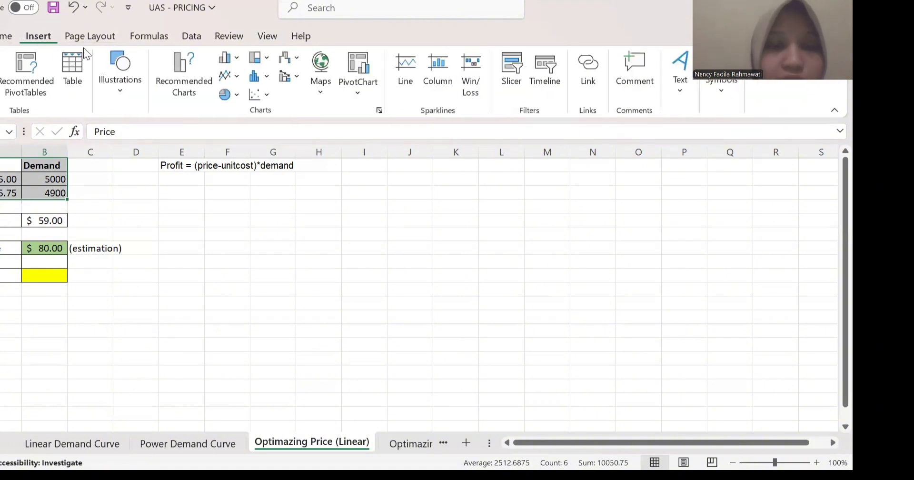
pyautogui.click(256, 95)
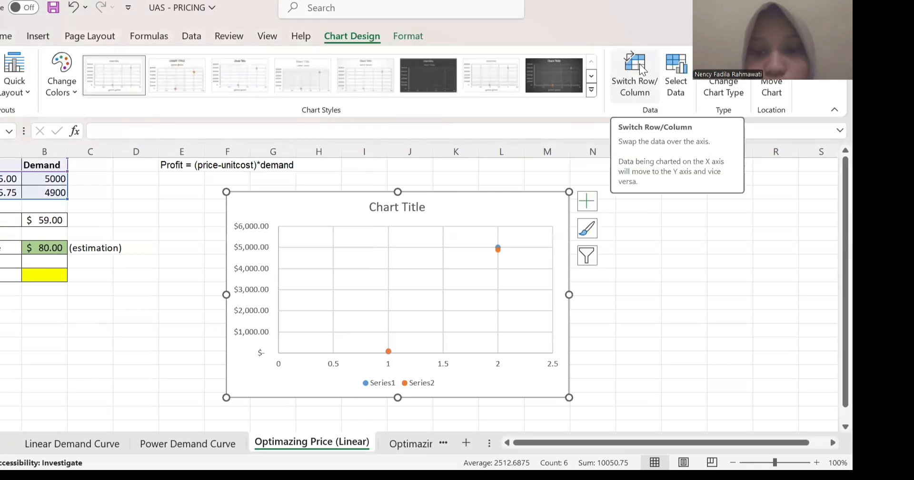
pyautogui.click(636, 66)
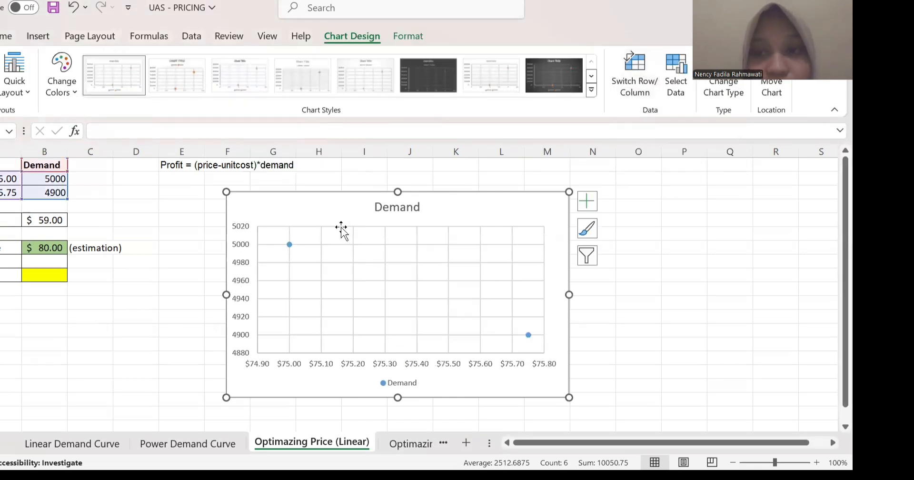
# - Add a linear trendline to the Demand series and display its equation on the chart
pyautogui.click(288, 243)
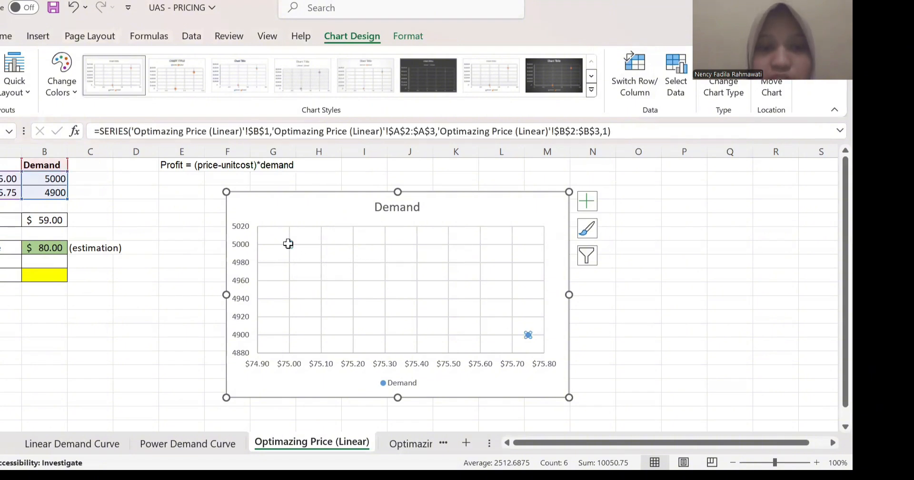
pyautogui.rightClick(291, 247)
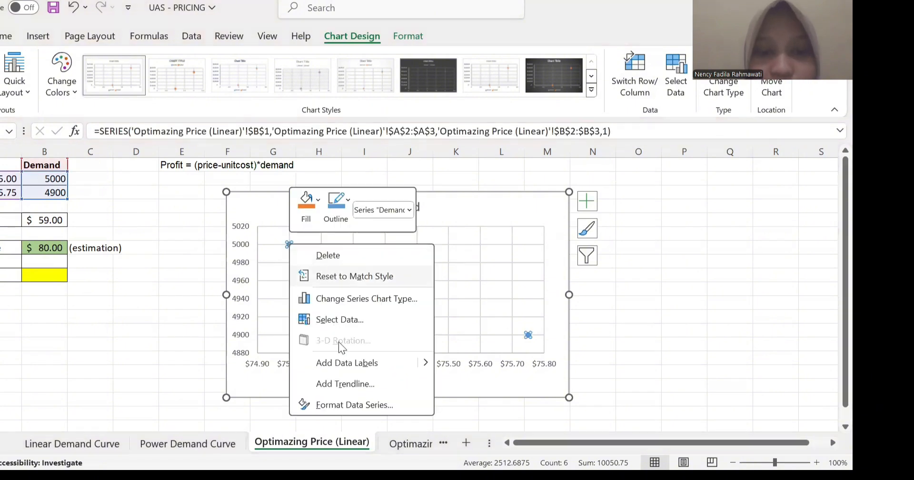
pyautogui.click(346, 384)
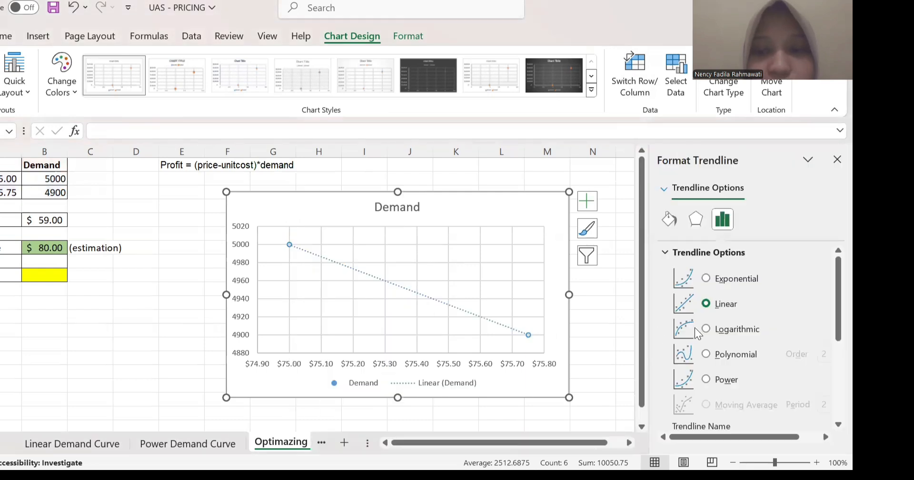
pyautogui.scroll(-3, 721, 309)
pyautogui.scroll(-1, 723, 312)
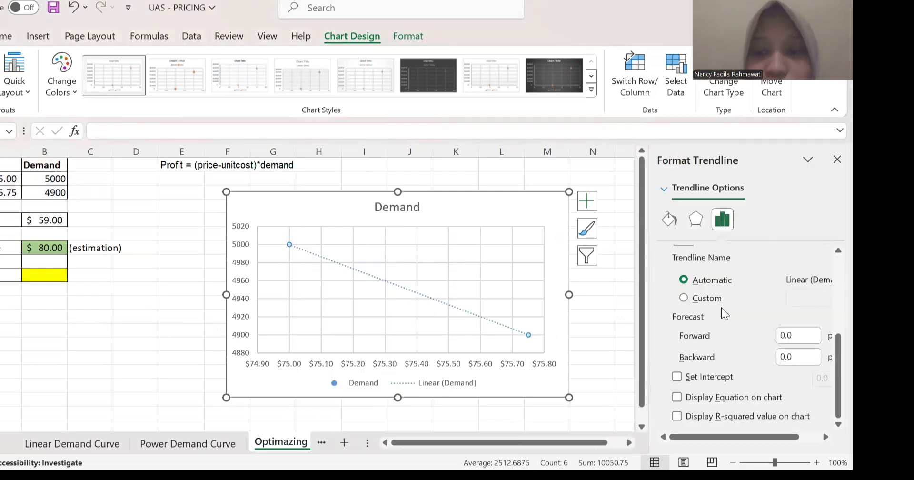
pyautogui.click(677, 398)
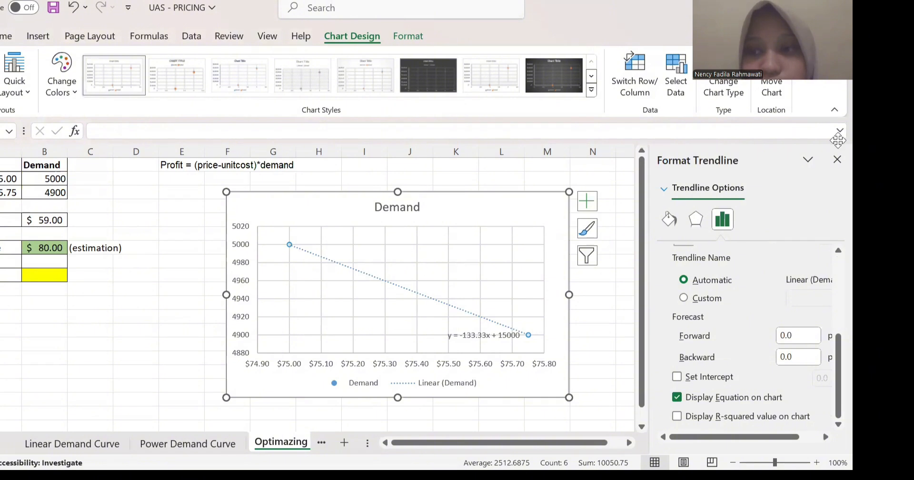
pyautogui.click(837, 159)
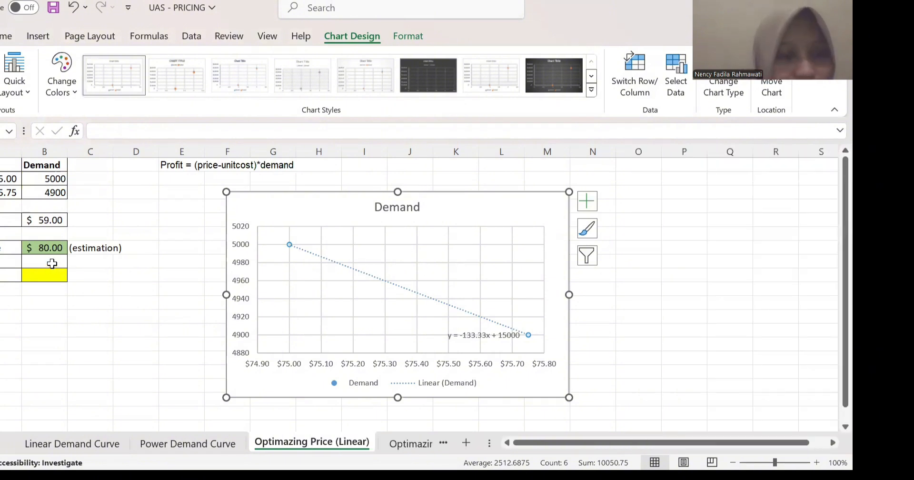
# - Calculate the demand in B8 from the trendline equation with the formula =15000-133.33*B7
pyautogui.click(52, 263)
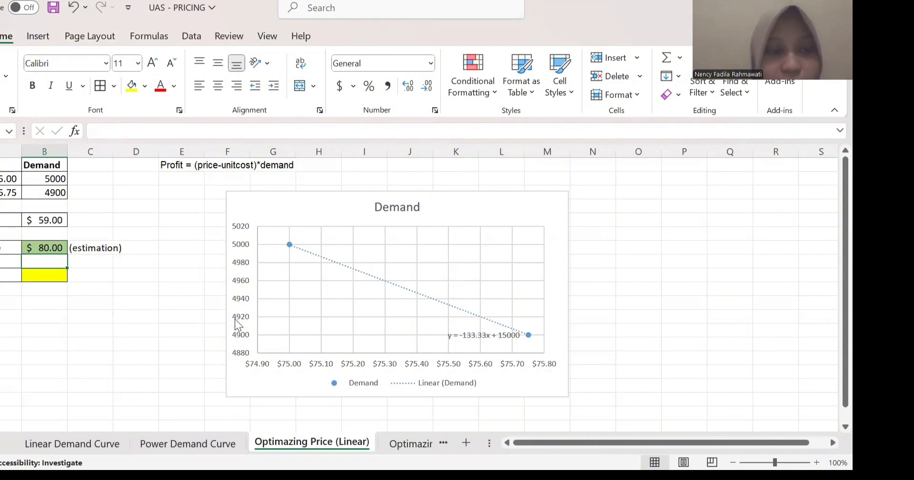
pyautogui.write('=')
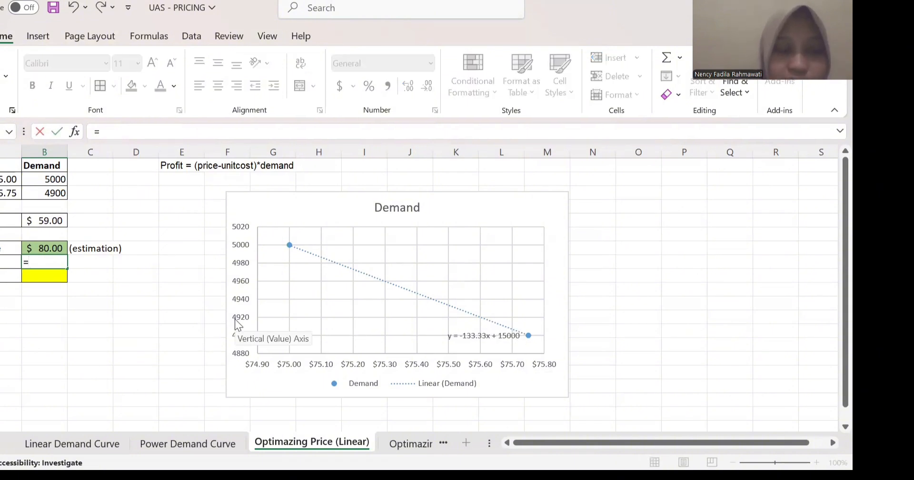
pyautogui.write('15')
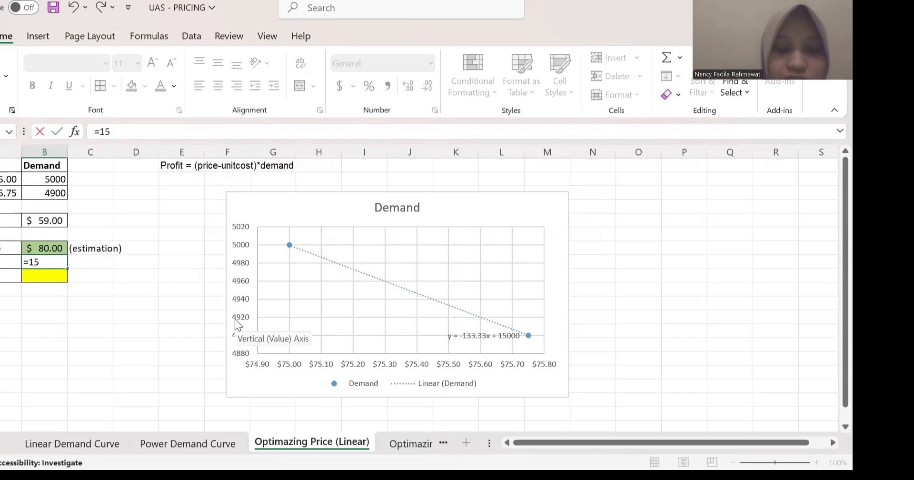
pyautogui.write('000')
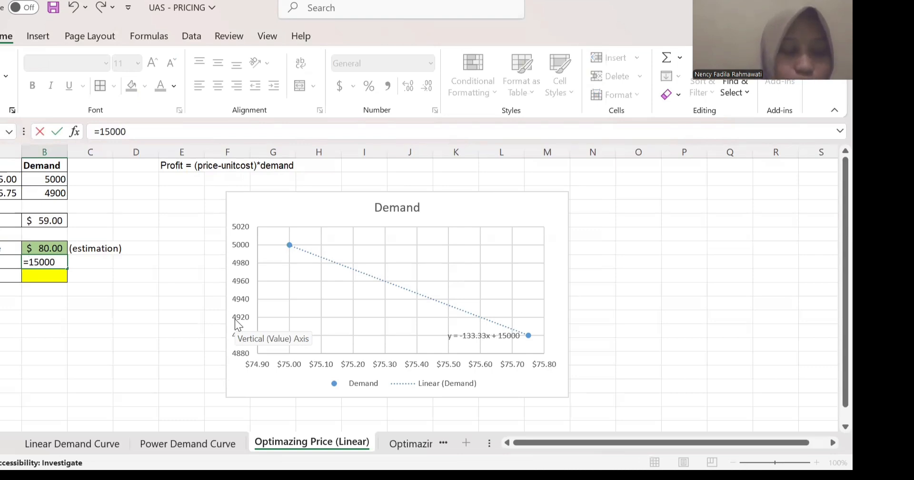
pyautogui.write('-')
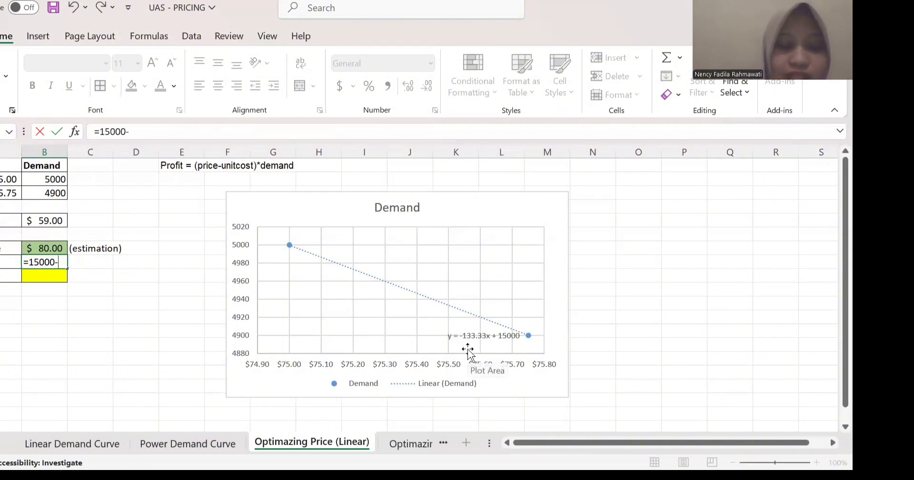
pyautogui.write('133.33*')
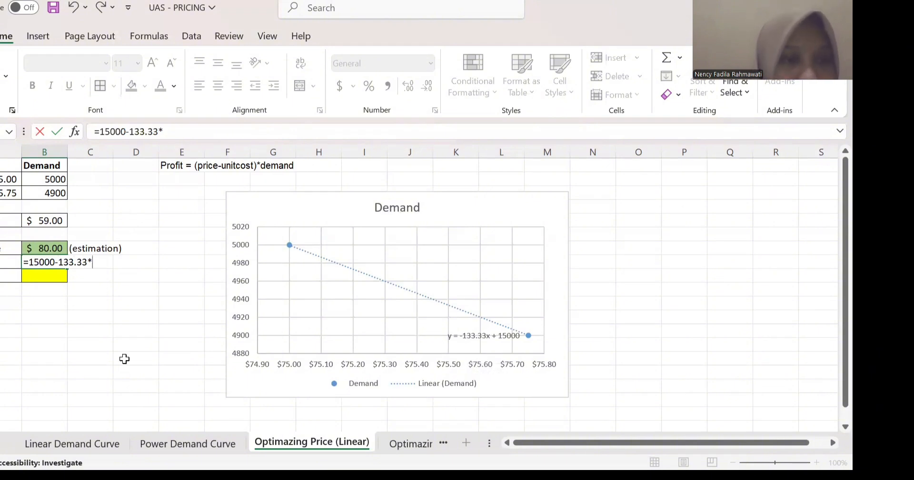
pyautogui.click(44, 246)
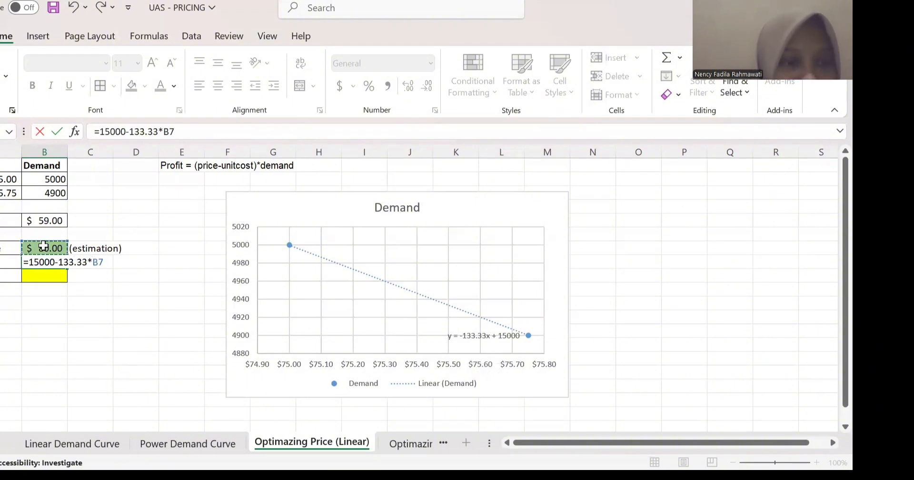
pyautogui.press('Return')
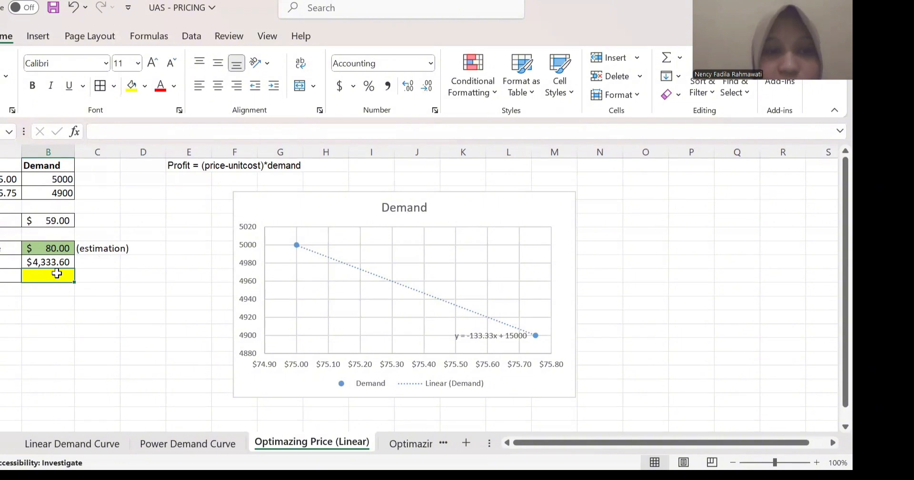
# - Calculate the profit in the yellow cell B9 with the formula =(B7-B5)*B8
pyautogui.write('=')
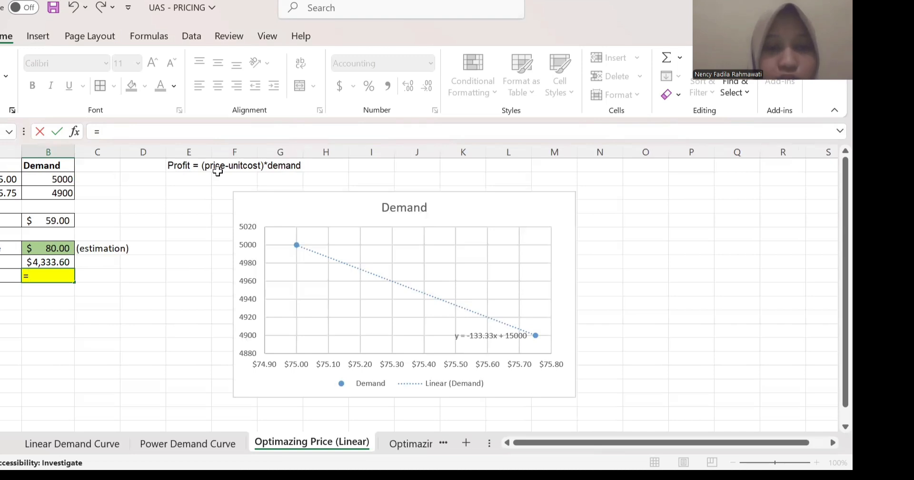
pyautogui.write('(')
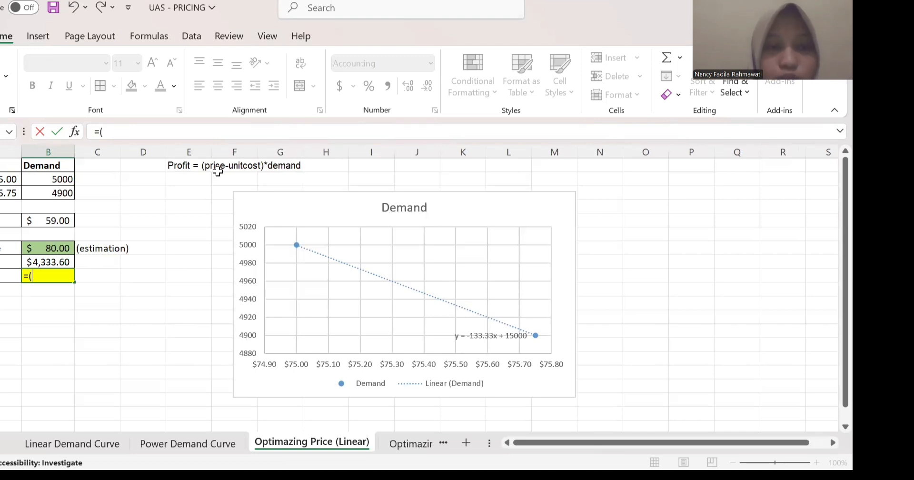
pyautogui.click(64, 248)
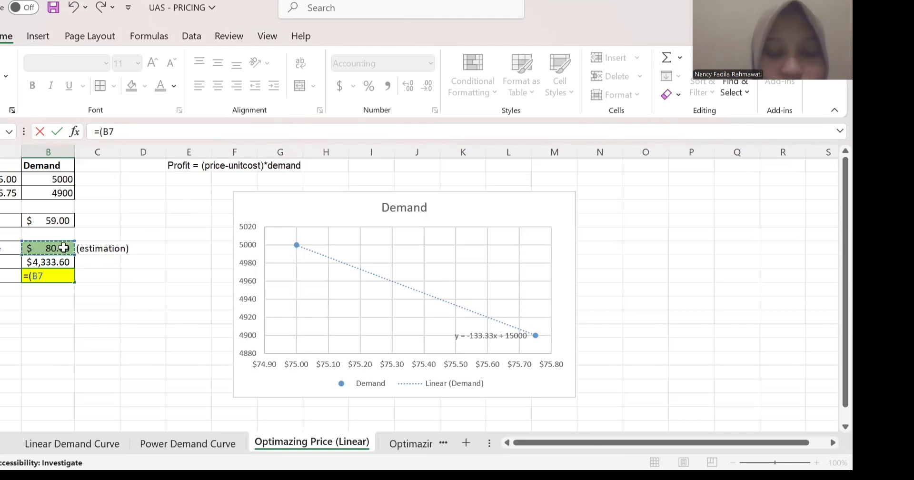
pyautogui.write('-')
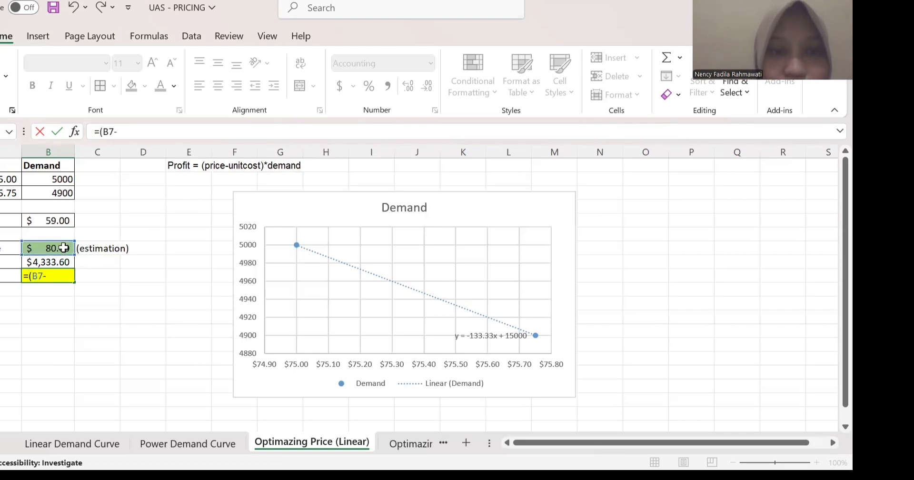
pyautogui.click(55, 221)
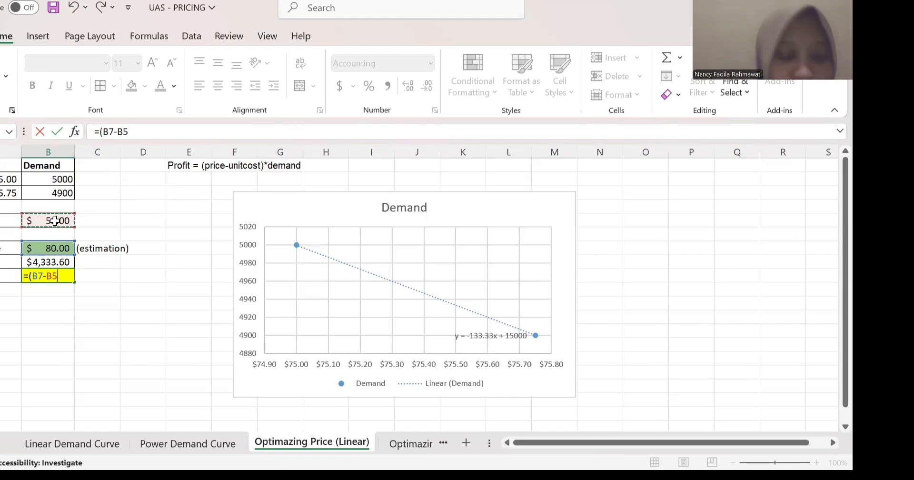
pyautogui.write(')')
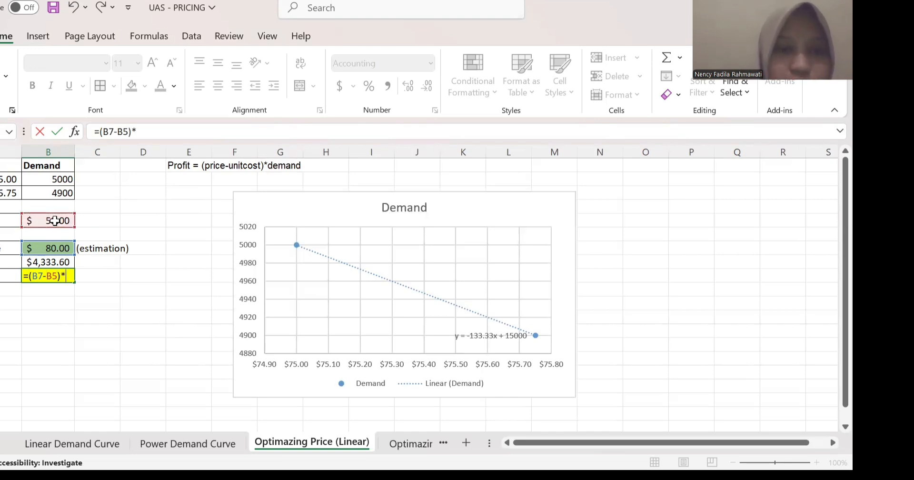
pyautogui.write('*')
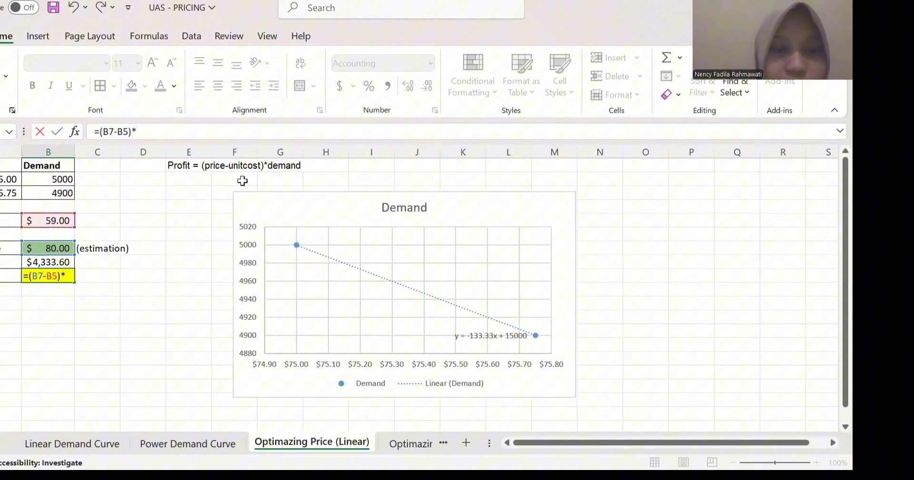
pyautogui.click(41, 262)
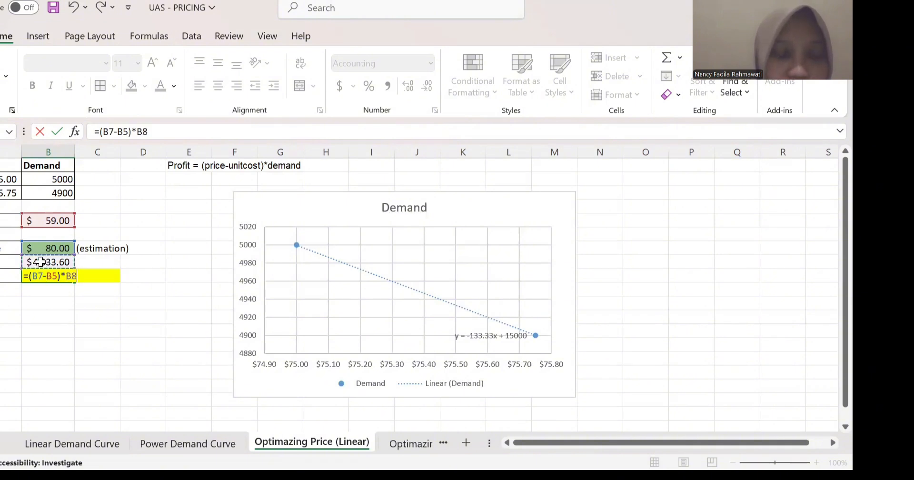
pyautogui.press('Return')
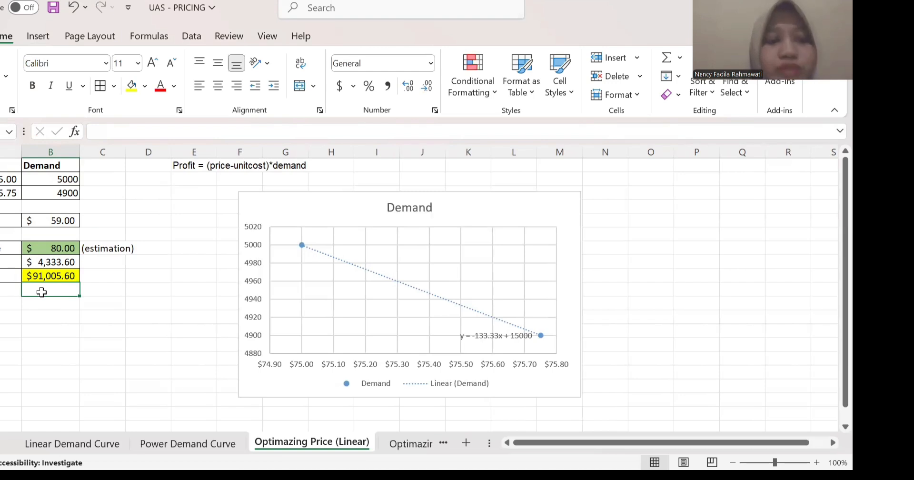
# - Change the demand cell B8 from currency to General format and reduce it to a whole number without decimals
pyautogui.click(32, 262)
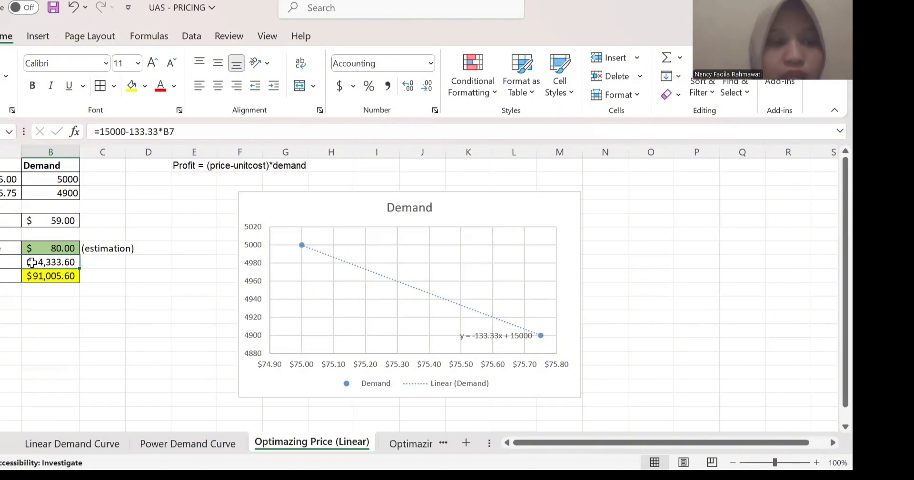
pyautogui.click(430, 65)
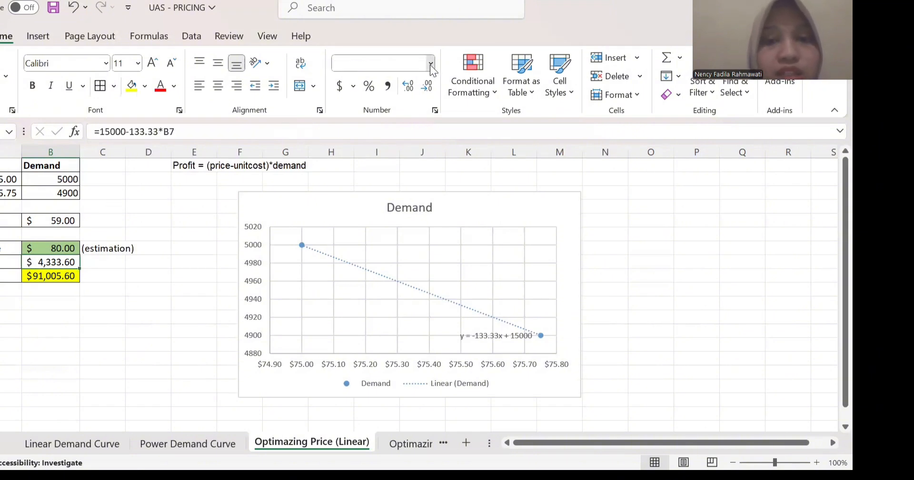
pyautogui.click(410, 88)
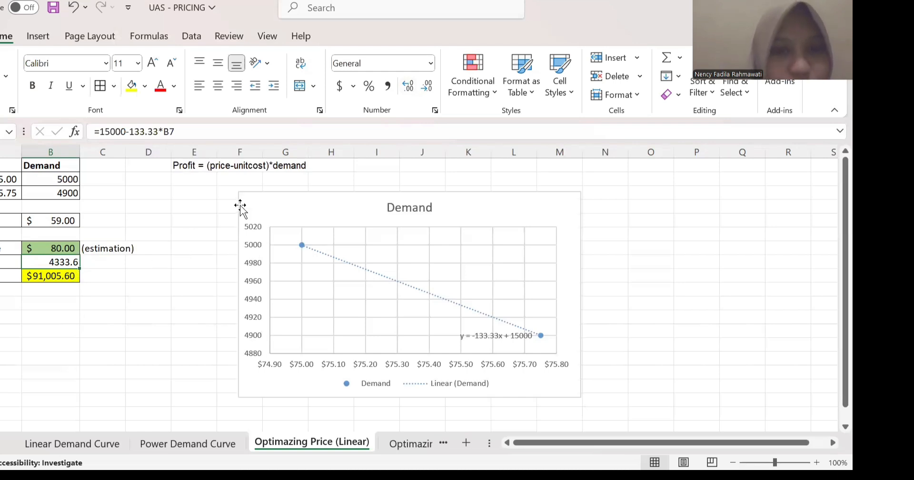
pyautogui.click(426, 85)
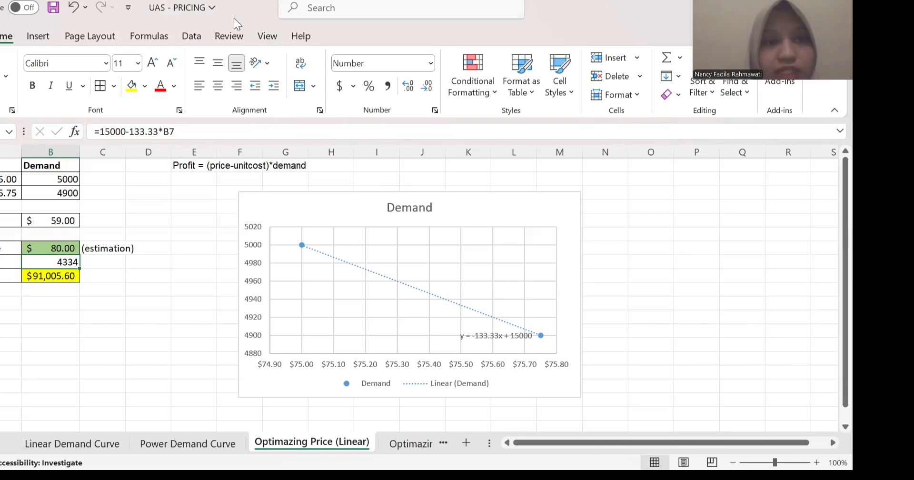
# - Run Solver to maximize the profit in B9 by changing the price in B7, and keep the Solver solution
pyautogui.click(192, 37)
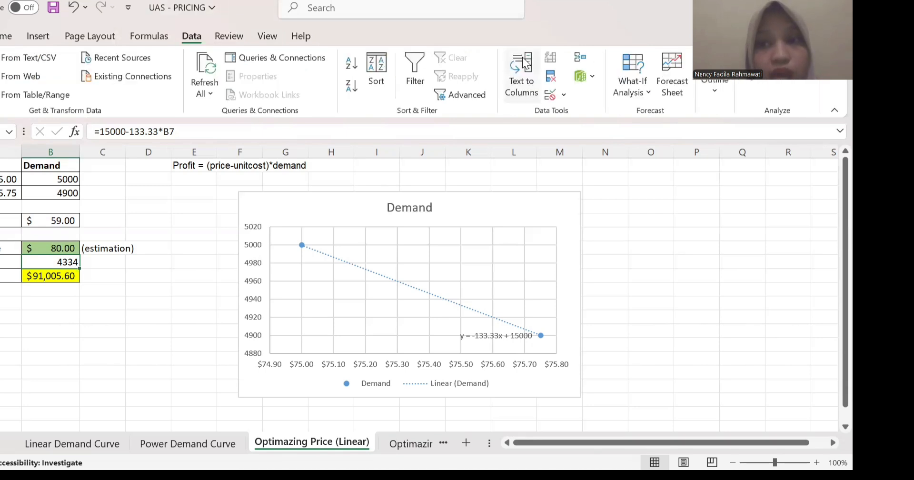
pyautogui.click(766, 84)
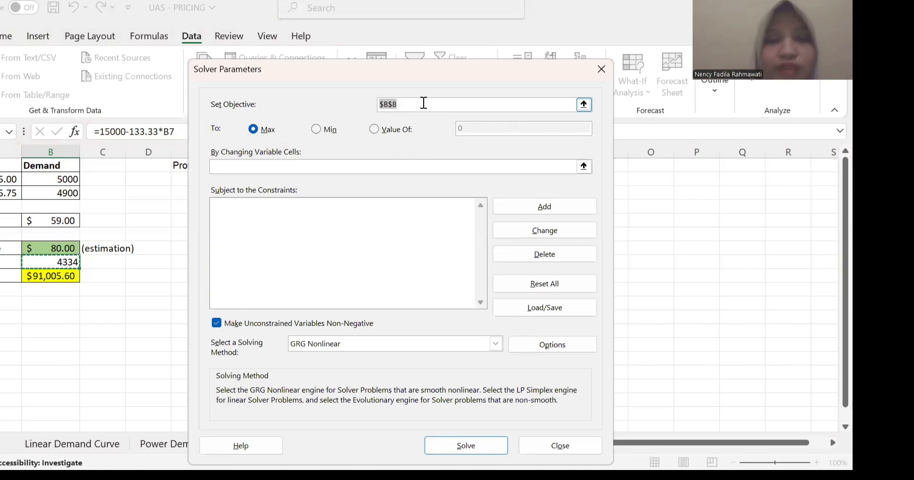
pyautogui.press('BackSpace')
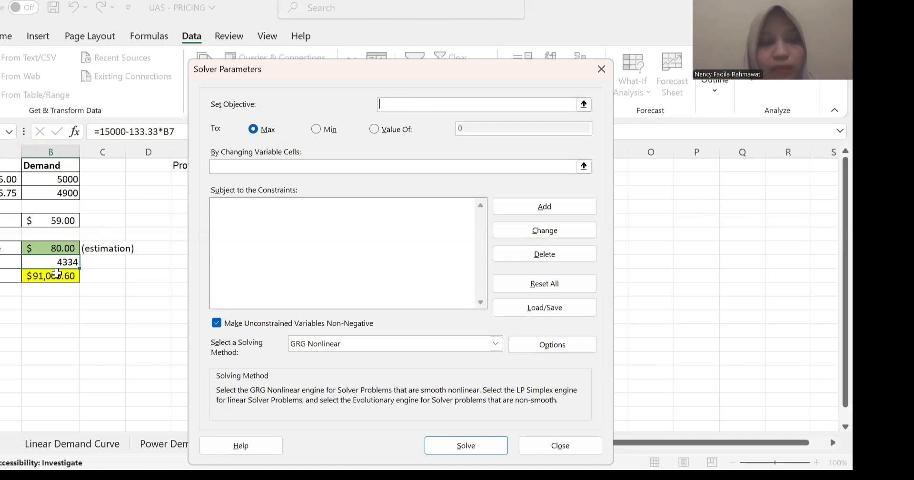
pyautogui.click(56, 276)
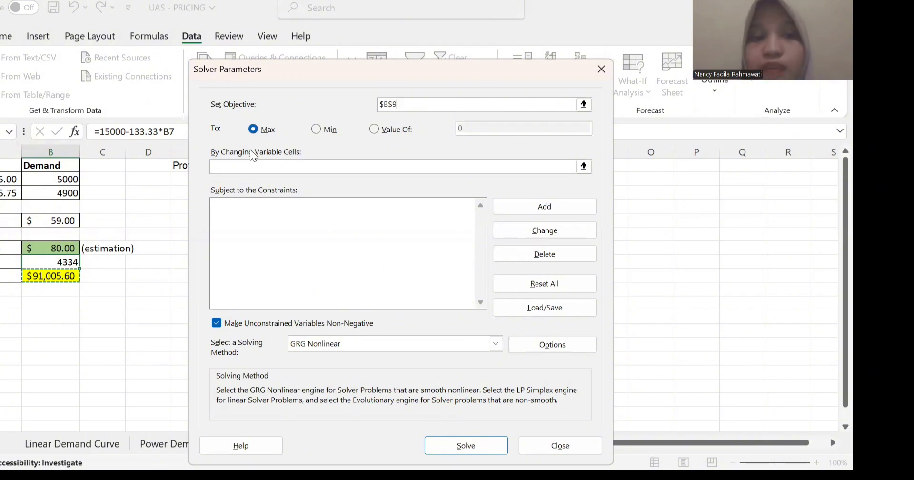
pyautogui.click(239, 166)
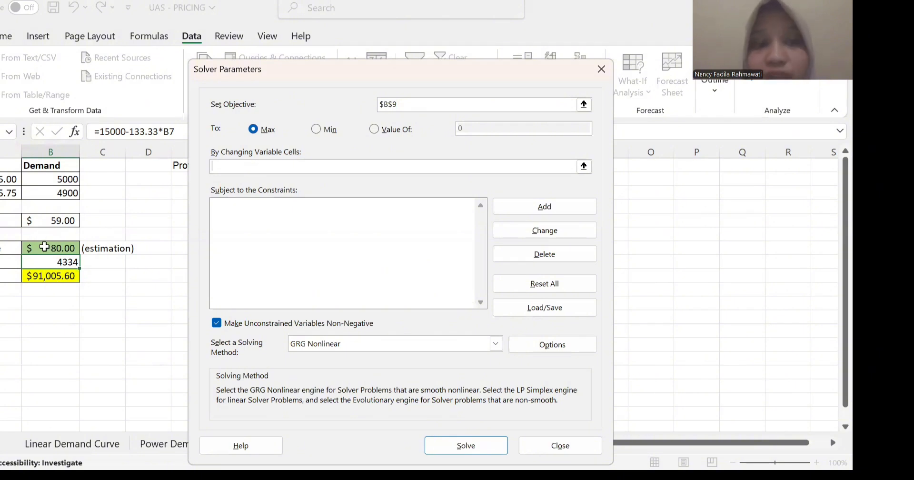
pyautogui.click(44, 246)
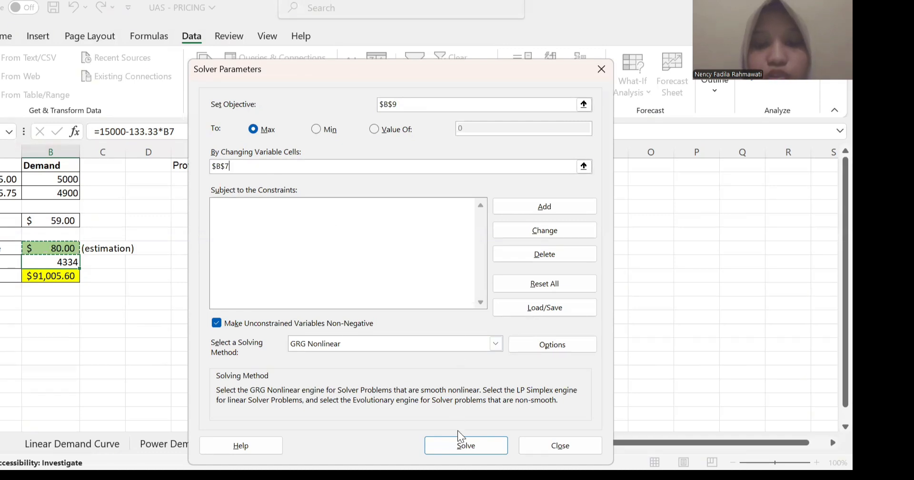
pyautogui.click(459, 447)
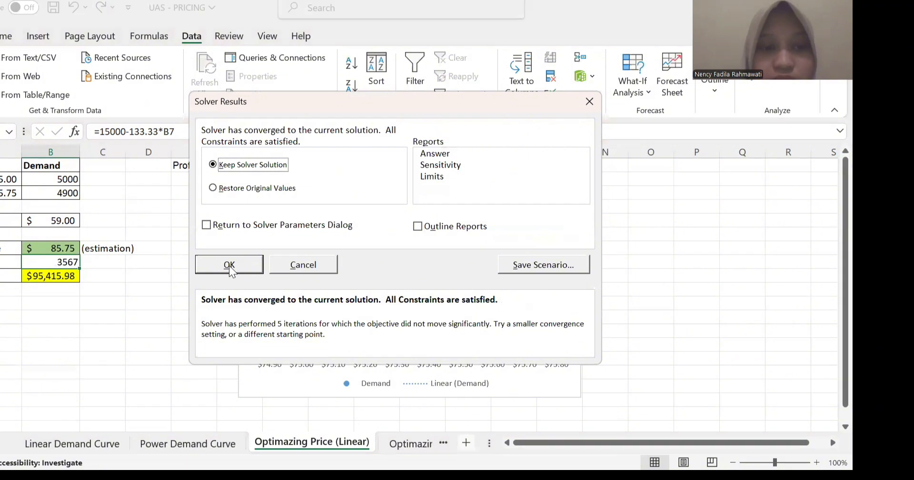
pyautogui.click(230, 265)
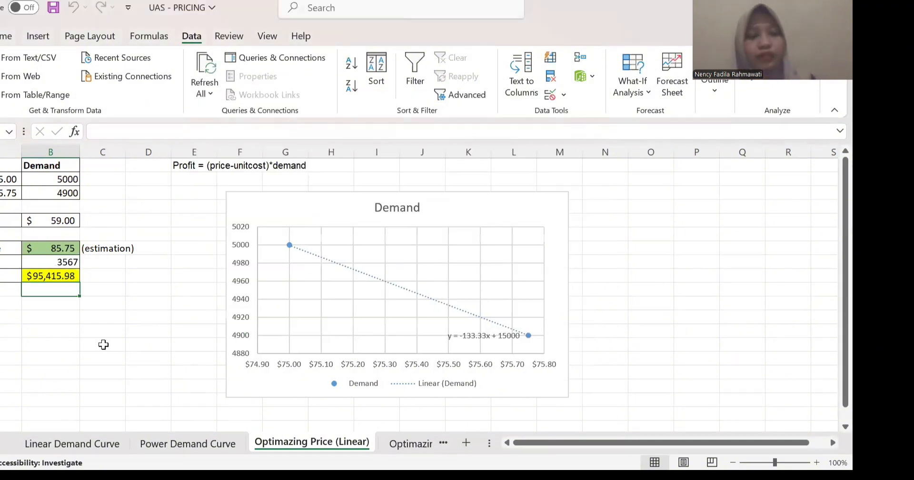
pyautogui.click(57, 276)
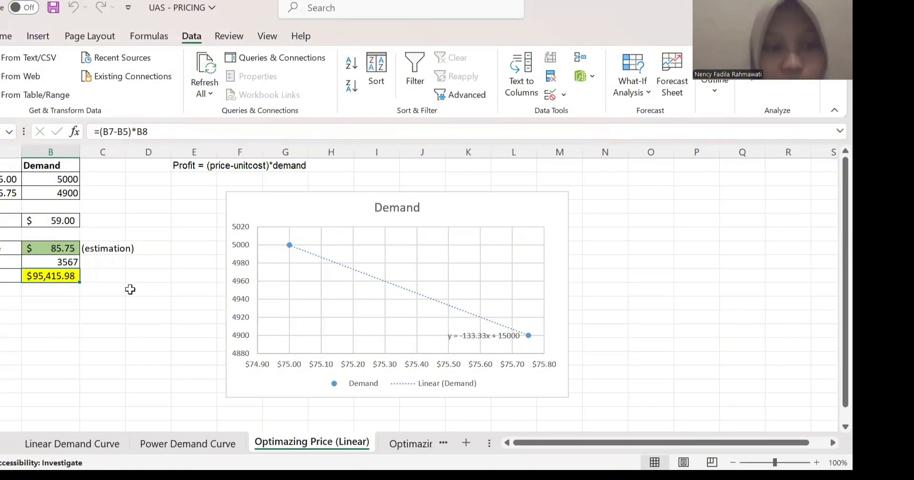
pyautogui.click(129, 289)
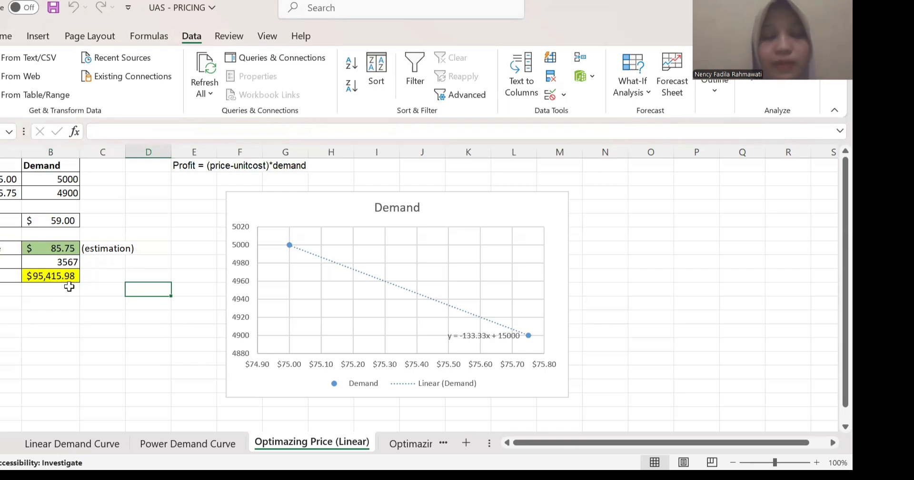
# - On the Optimazing Price (Liner 2) sheet, enter 65 as the estimated price in the green cell B6
pyautogui.click(410, 443)
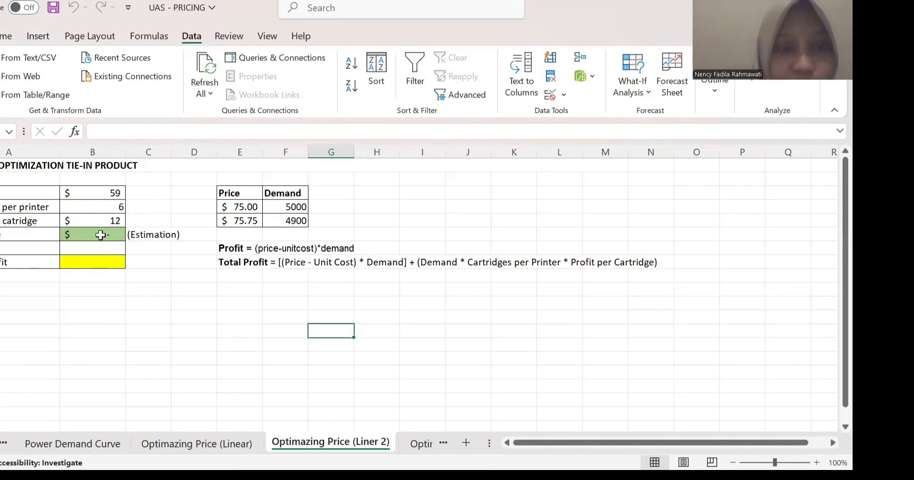
pyautogui.click(101, 234)
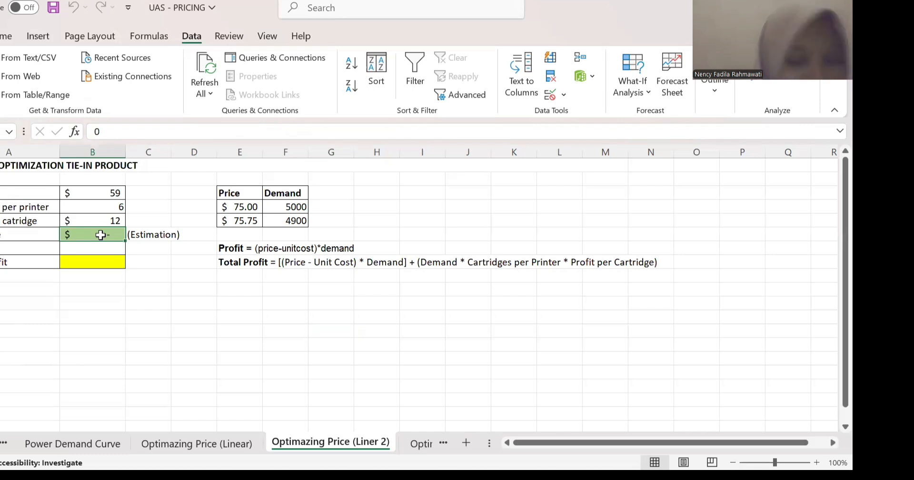
pyautogui.write('65')
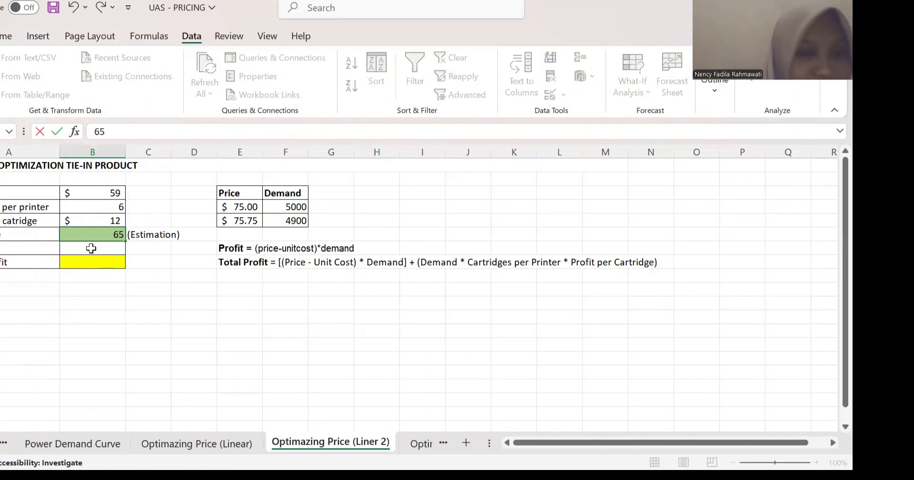
# - Insert a scatter chart of the price and demand data in E3:F5 and swap its rows and columns
pyautogui.click(226, 192)
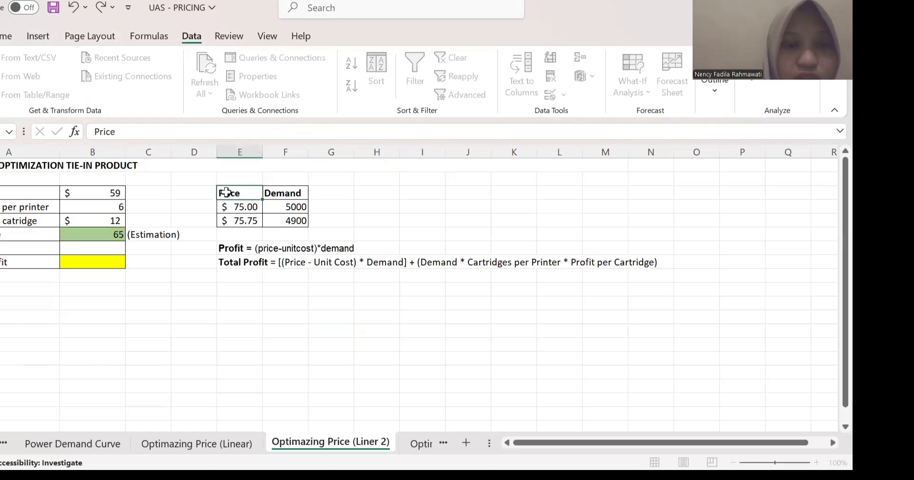
pyautogui.moveTo(226, 192); pyautogui.dragTo(287, 222)
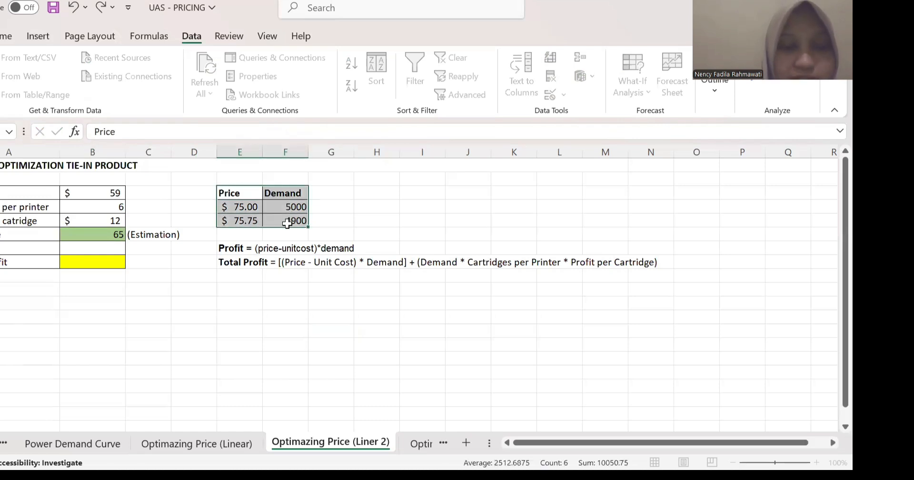
pyautogui.click(42, 37)
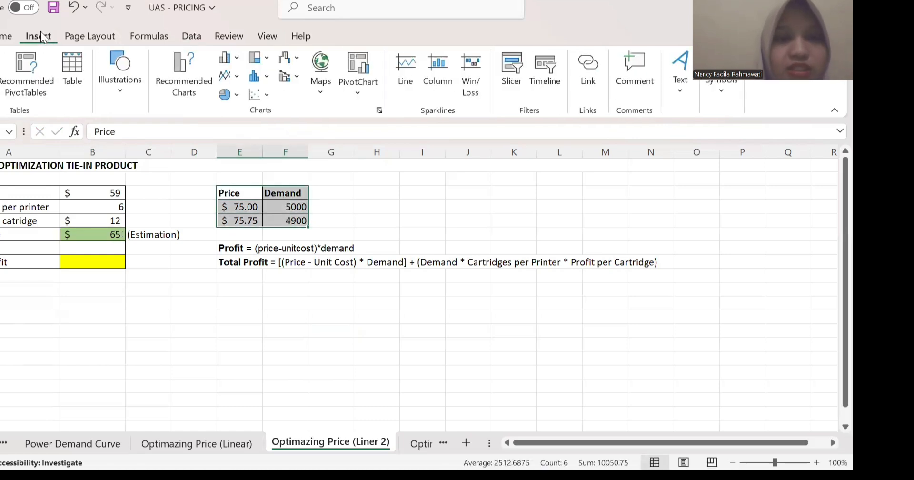
pyautogui.click(257, 98)
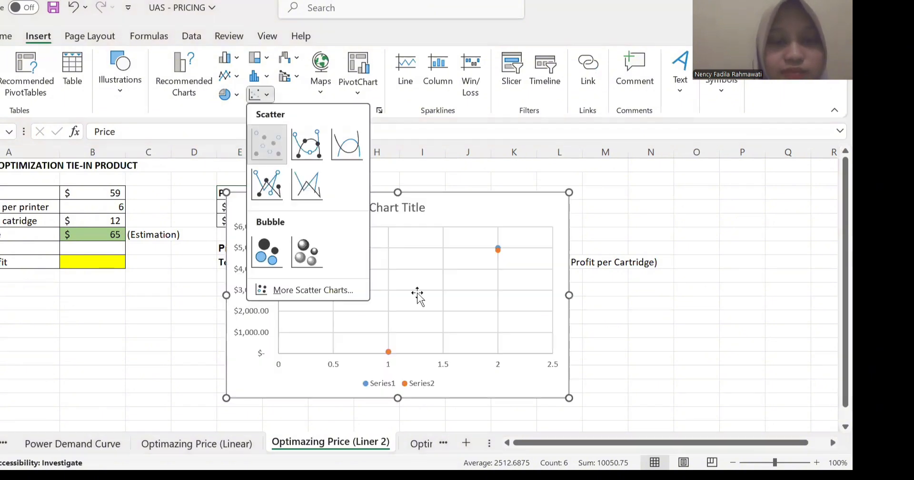
pyautogui.click(417, 295)
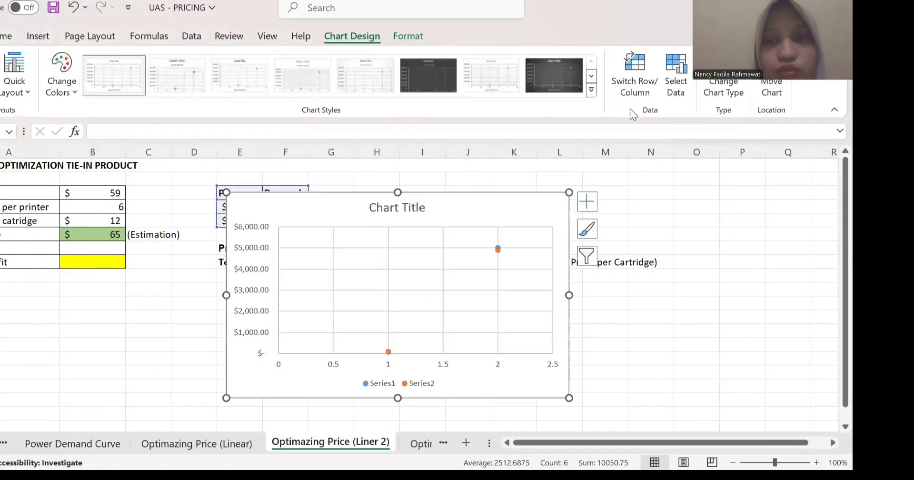
pyautogui.click(634, 62)
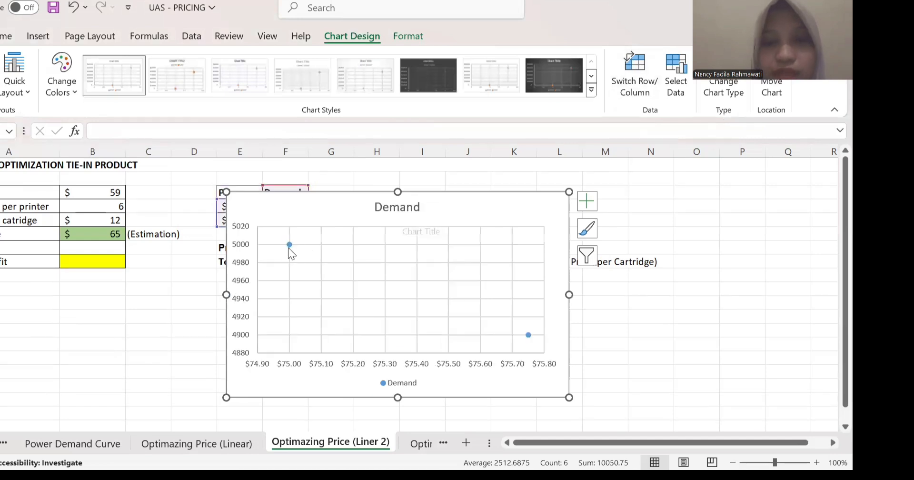
# - Add a linear trendline to the Demand series in the scatter chart and display its equation on the chart
pyautogui.click(288, 244)
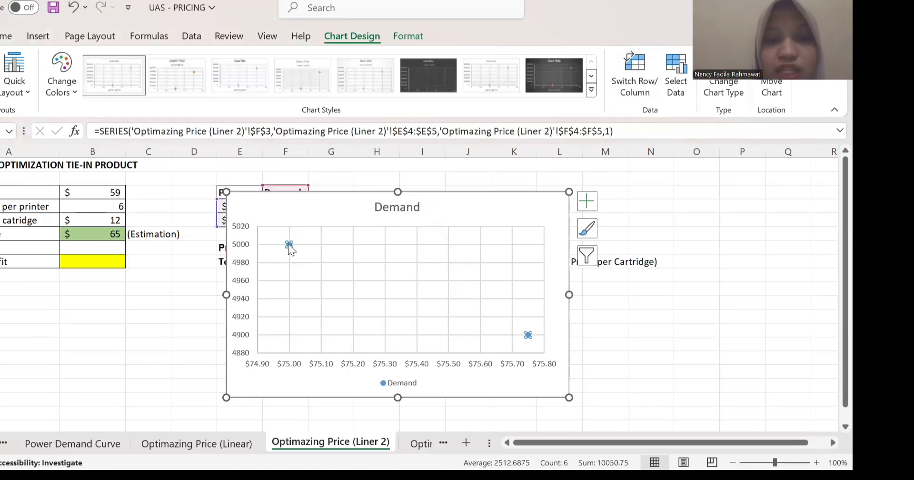
pyautogui.rightClick(288, 244)
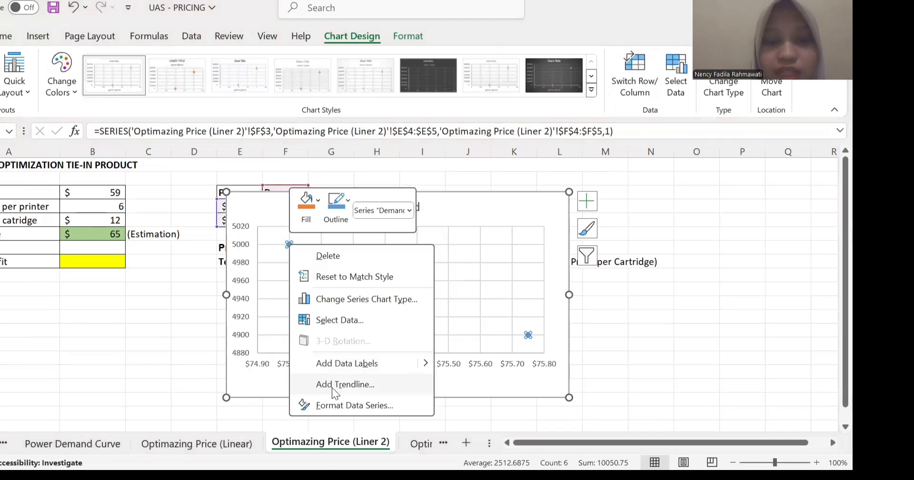
pyautogui.click(333, 387)
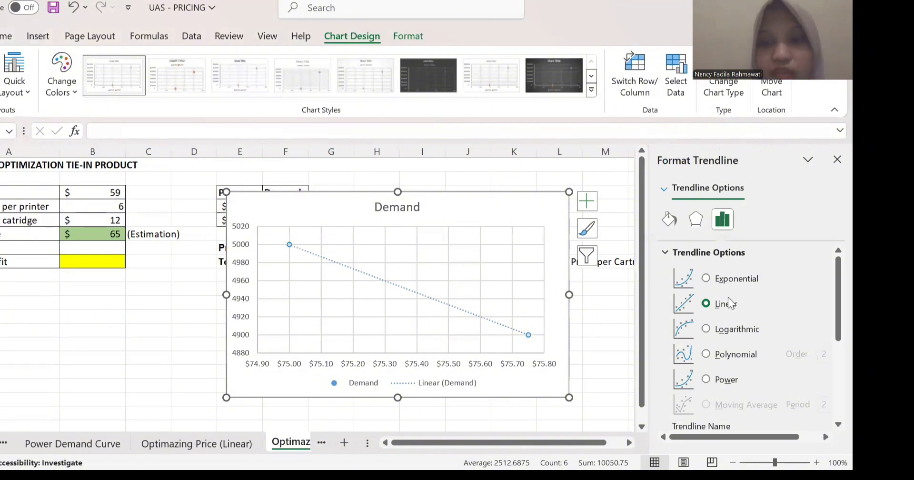
pyautogui.scroll(-3, 722, 353)
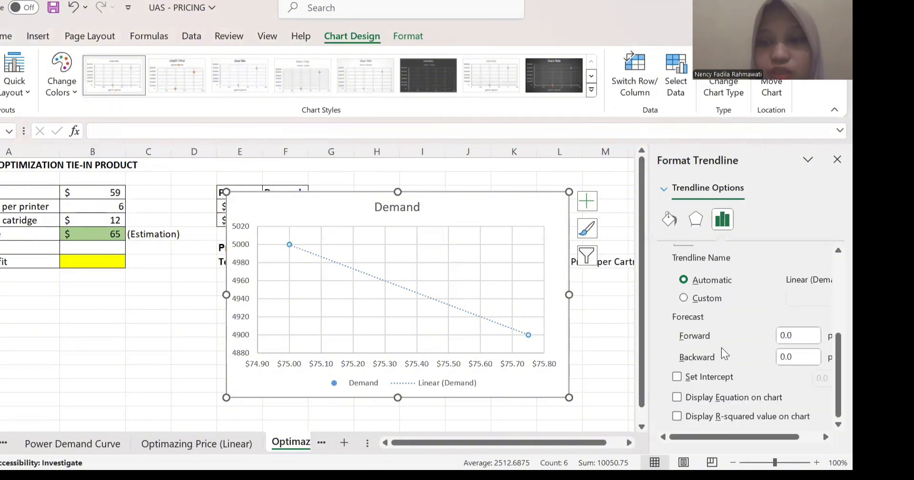
pyautogui.click(677, 397)
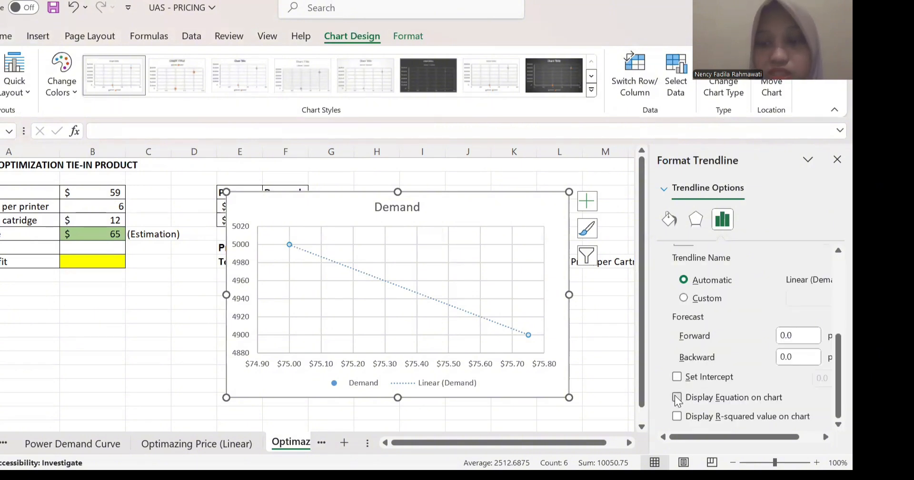
pyautogui.click(837, 159)
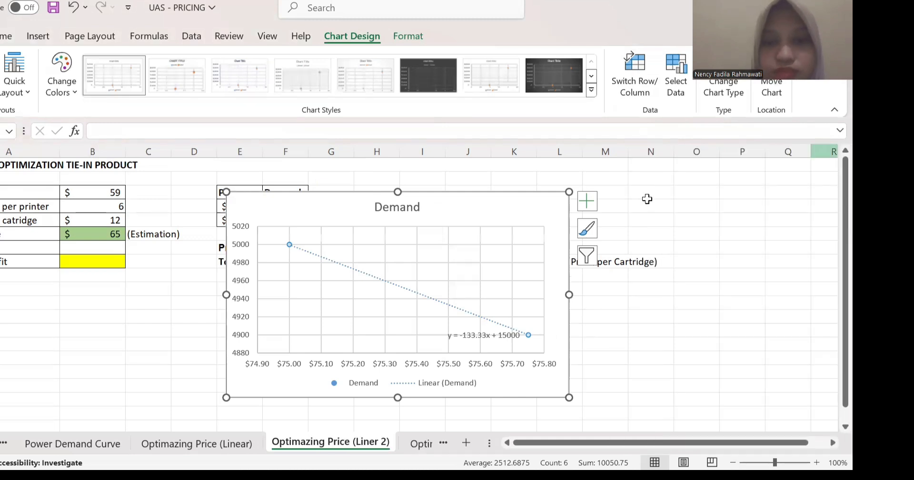
# - Move the Demand chart below the Total Profit formula note and make it slightly smaller
pyautogui.moveTo(529, 202); pyautogui.dragTo(456, 281)
pyautogui.scroll(-2, 460, 286)
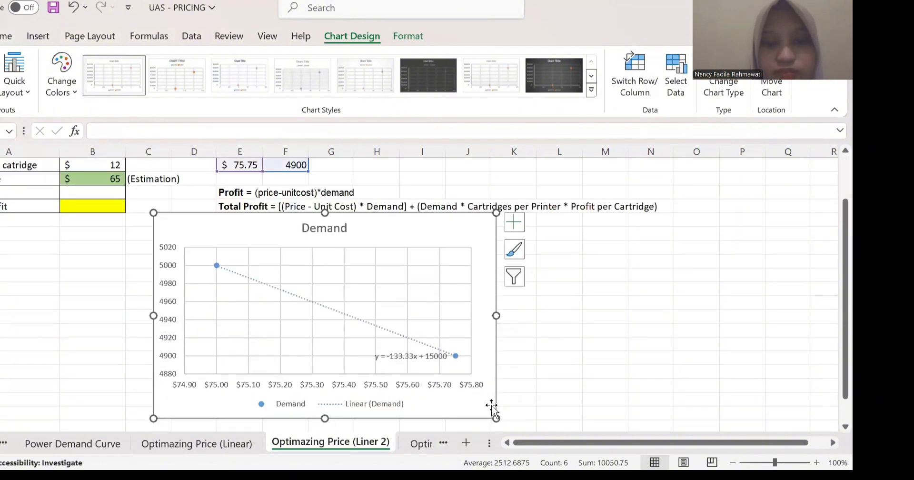
pyautogui.moveTo(493, 417); pyautogui.dragTo(479, 401)
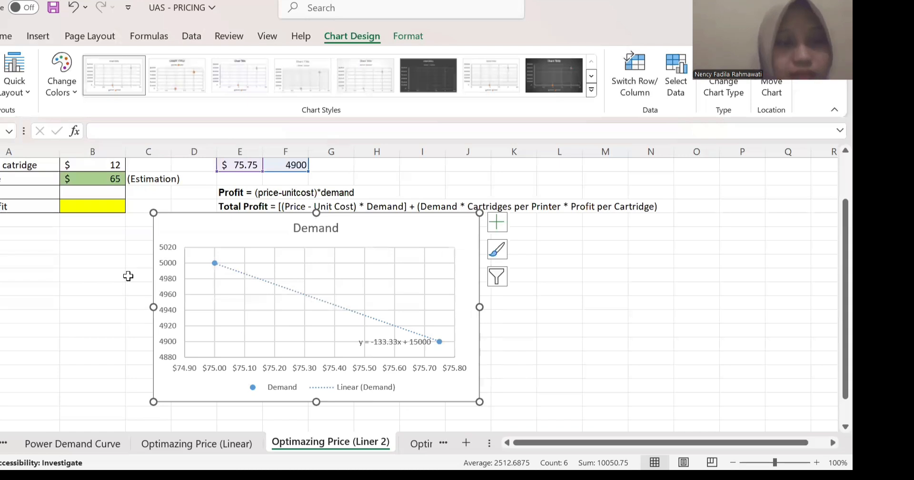
pyautogui.scroll(1, 128, 276)
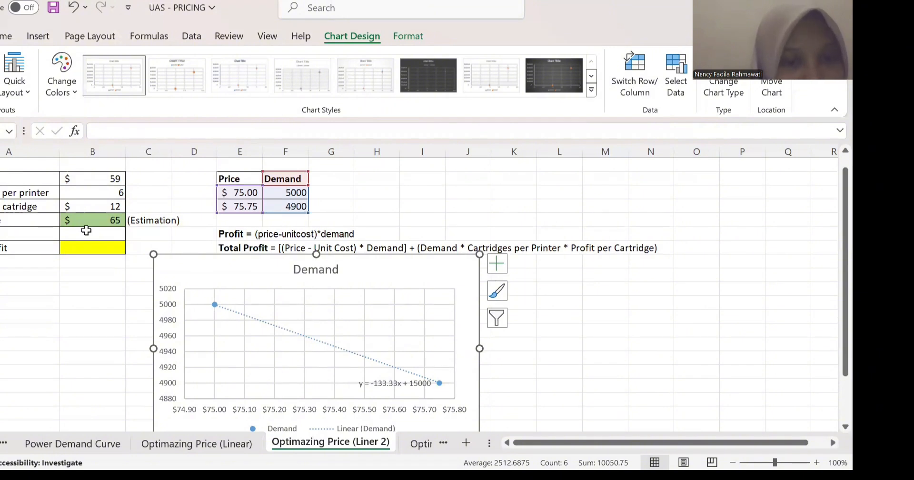
pyautogui.moveTo(231, 267); pyautogui.dragTo(221, 272)
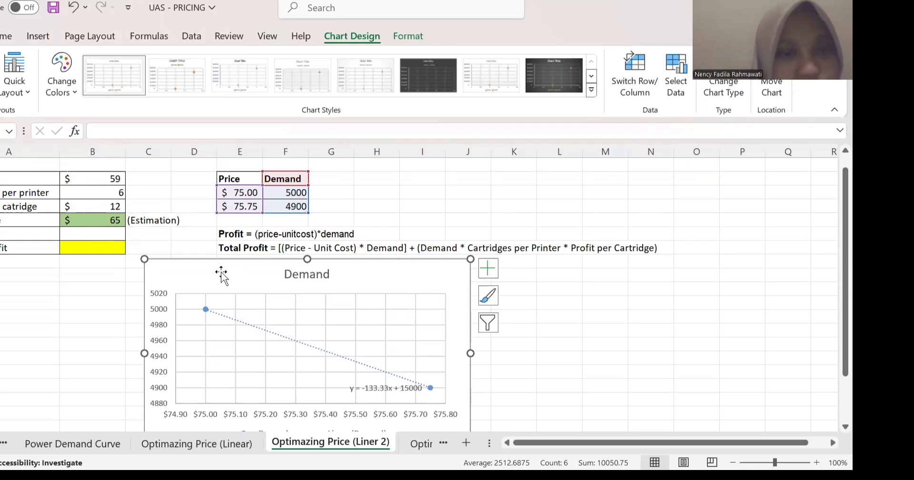
# - Enter the linear demand formula =15000-133.33*B6 in the demand cell B7
pyautogui.click(96, 233)
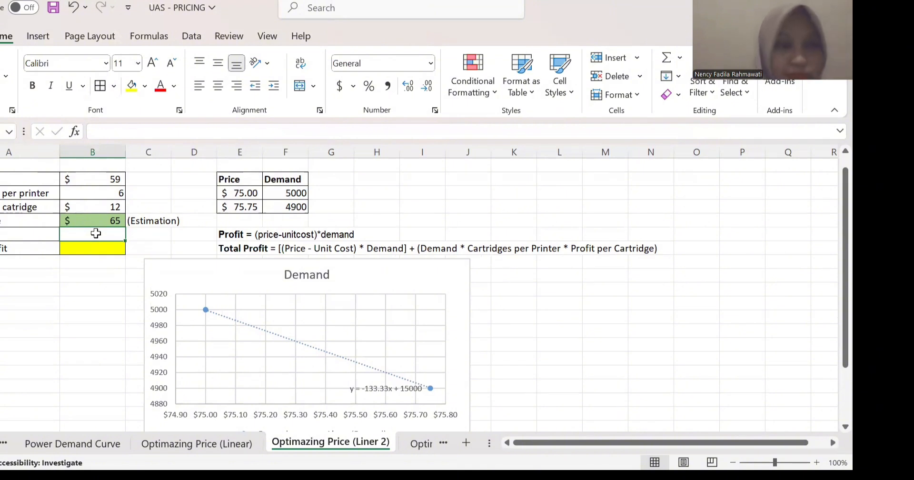
pyautogui.write('=')
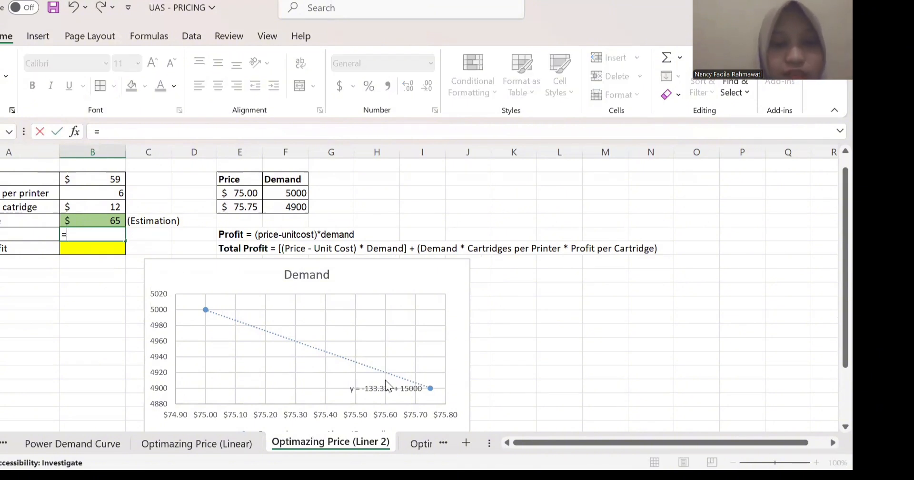
pyautogui.write('15000')
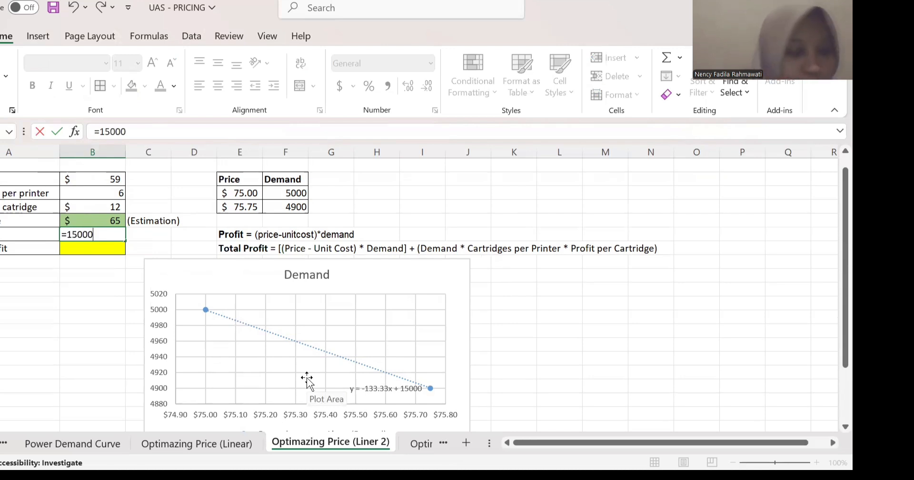
pyautogui.write('-')
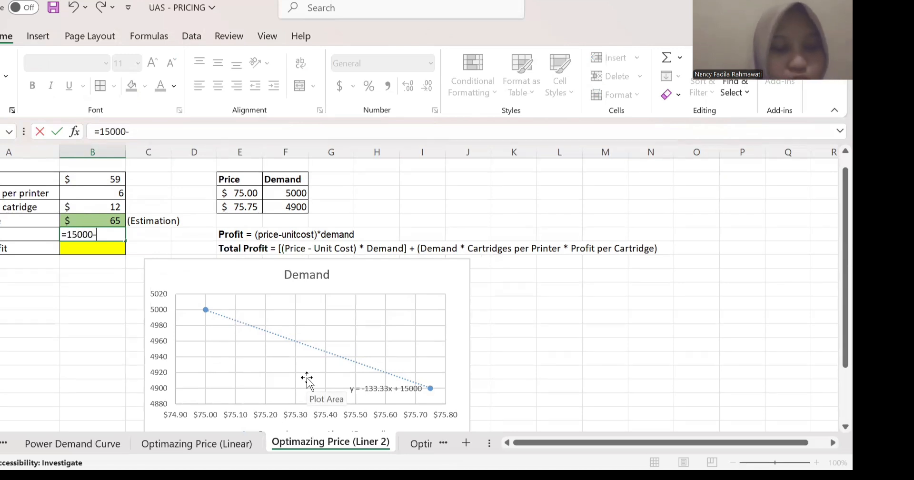
pyautogui.write('133.33')
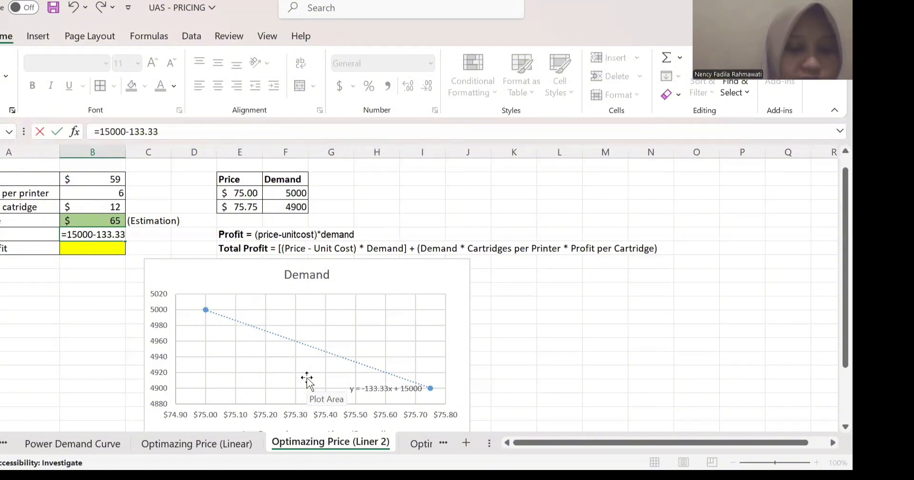
pyautogui.write('*')
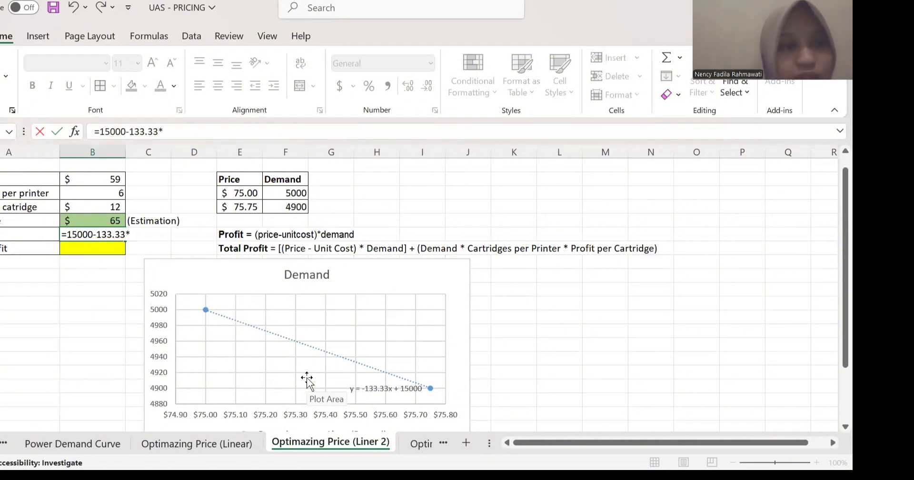
pyautogui.click(97, 220)
pyautogui.press('Return')
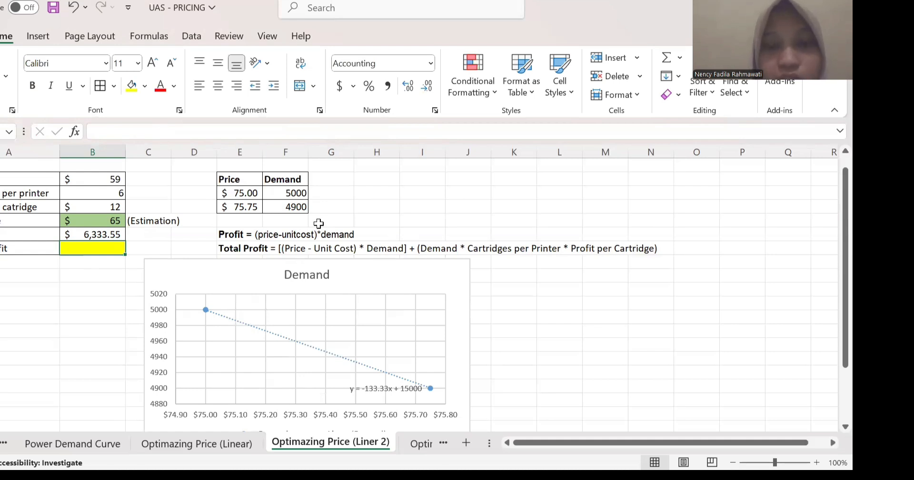
# - Begin the total profit formula in the yellow cell B8 with the printer profit term =((B6-B3)*B7)
pyautogui.scroll(-1, 318, 223)
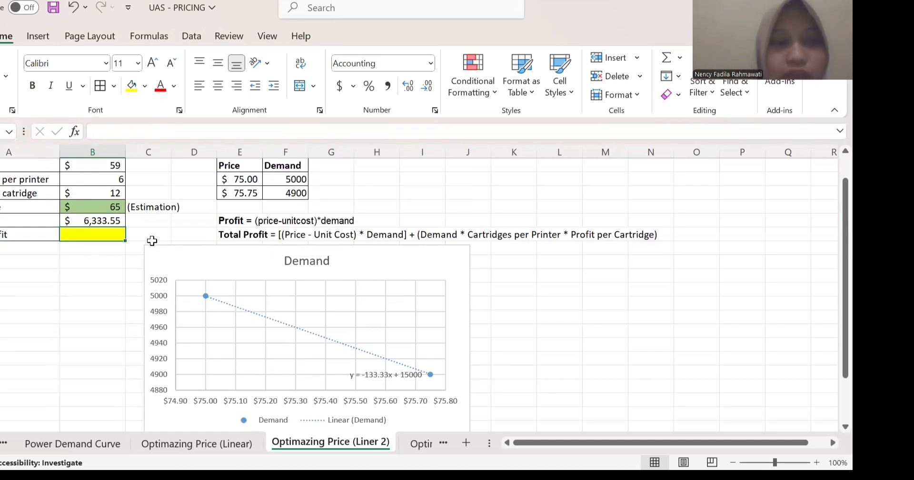
pyautogui.write('=')
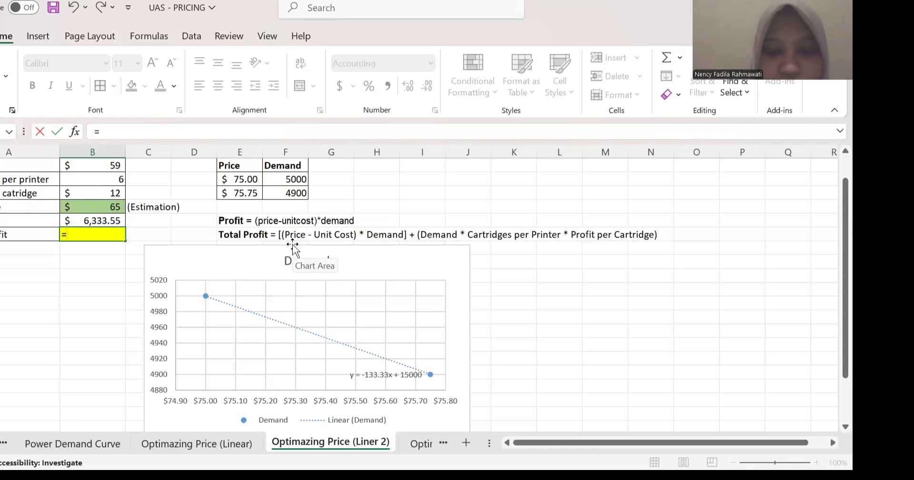
pyautogui.write('(')
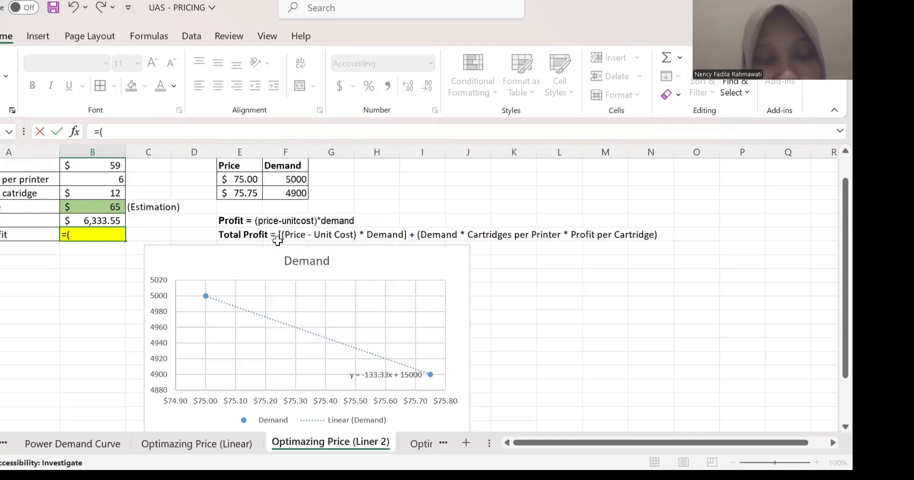
pyautogui.write('(')
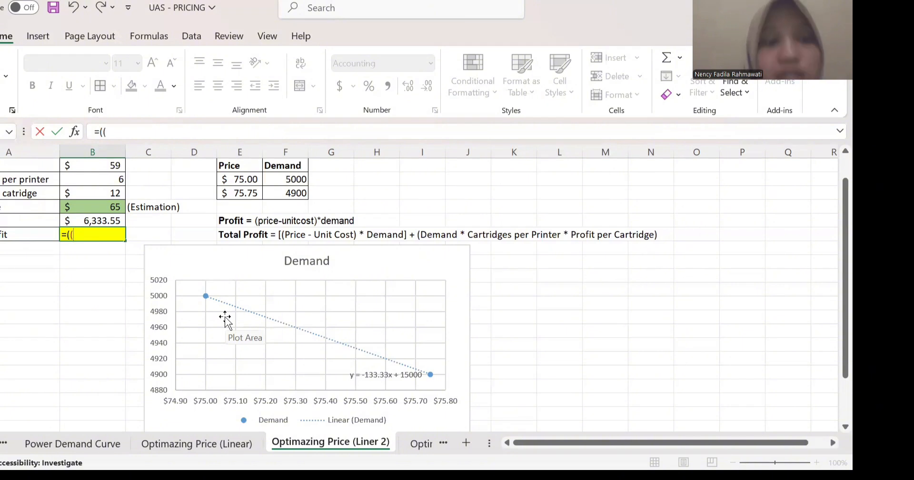
pyautogui.click(91, 208)
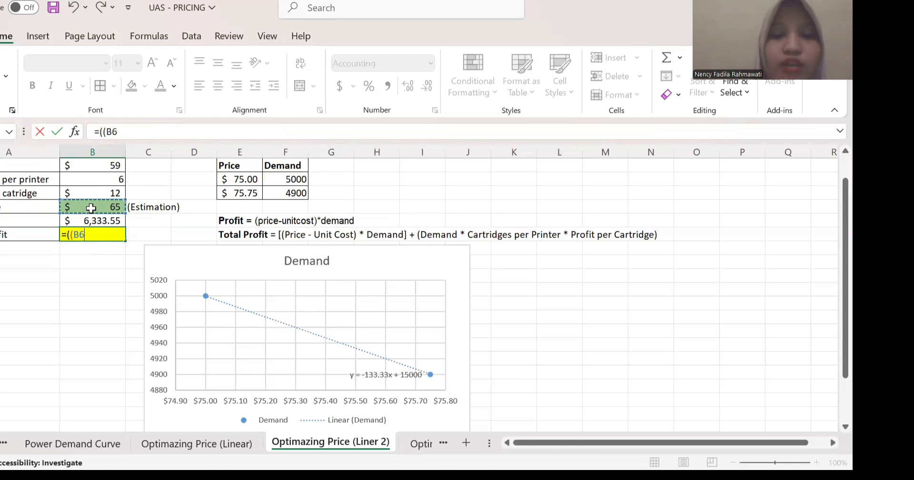
pyautogui.write('-')
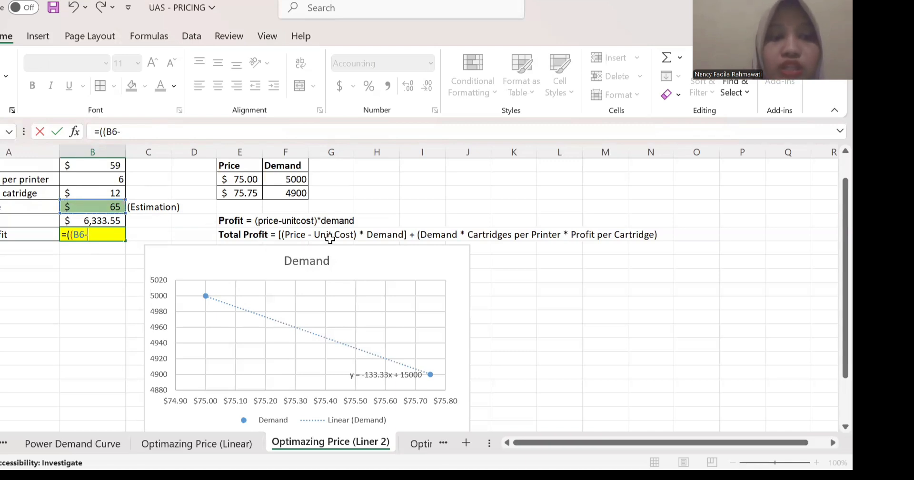
pyautogui.click(102, 165)
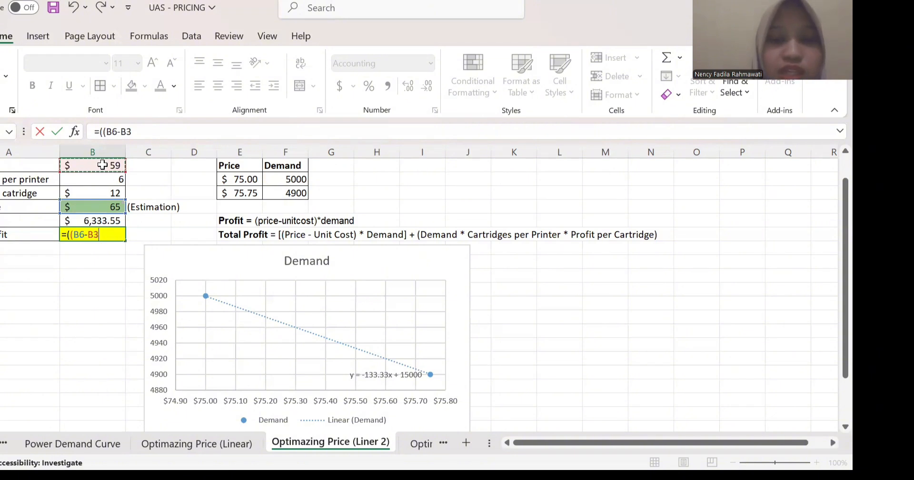
pyautogui.write(')')
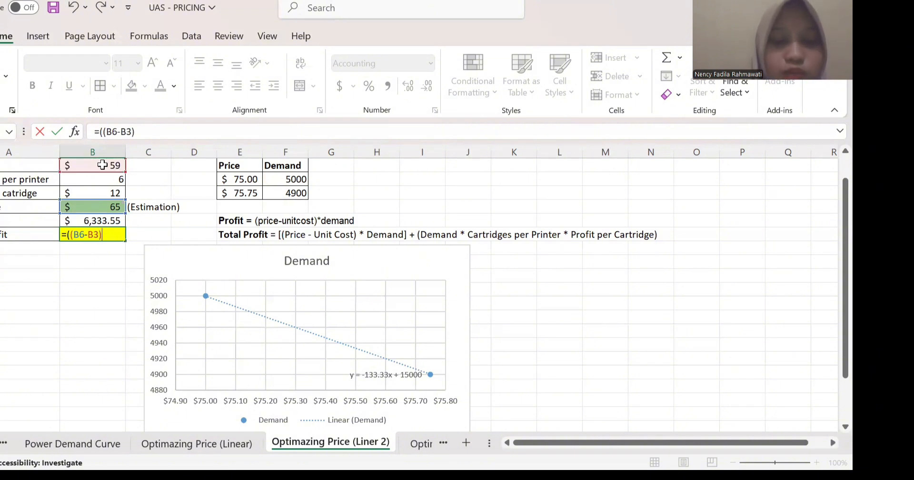
pyautogui.write('*')
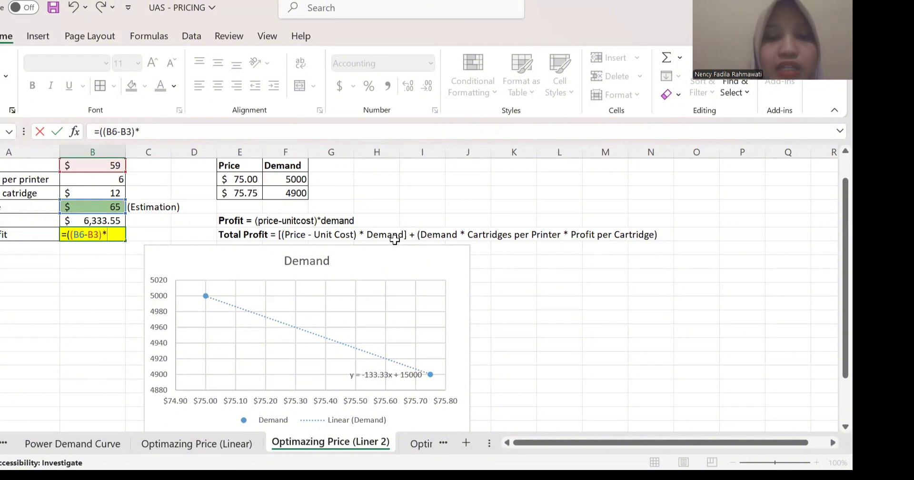
pyautogui.click(105, 220)
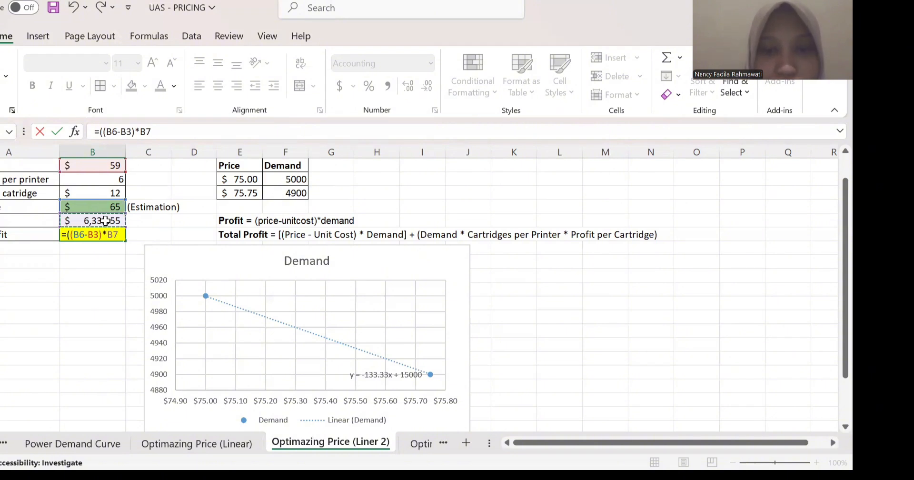
pyautogui.write(')')
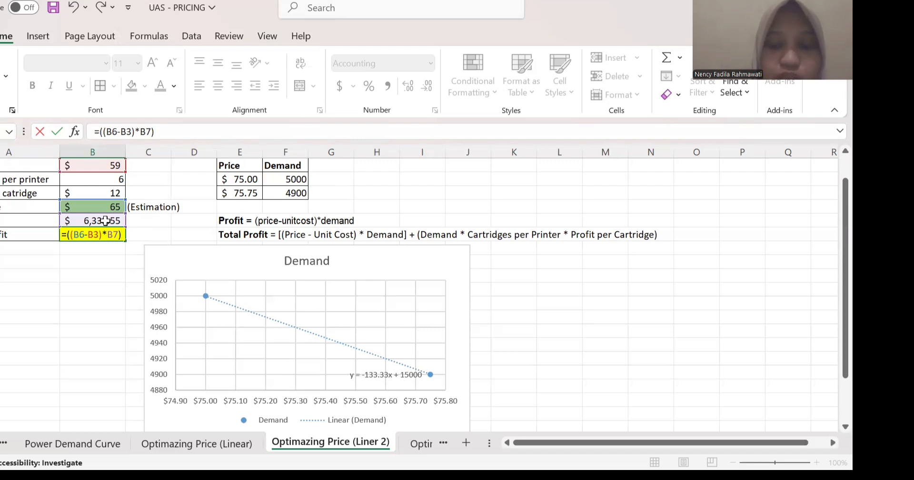
# - Complete the total profit formula in B8 by adding the cartridge profit term, giving =((B6-B3)*B7)+(B7*B4*B5)
pyautogui.write('+(')
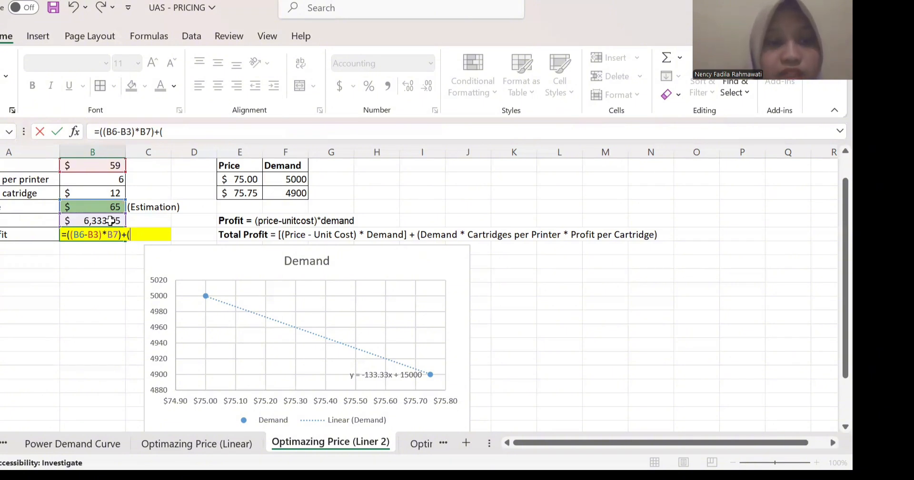
pyautogui.click(110, 221)
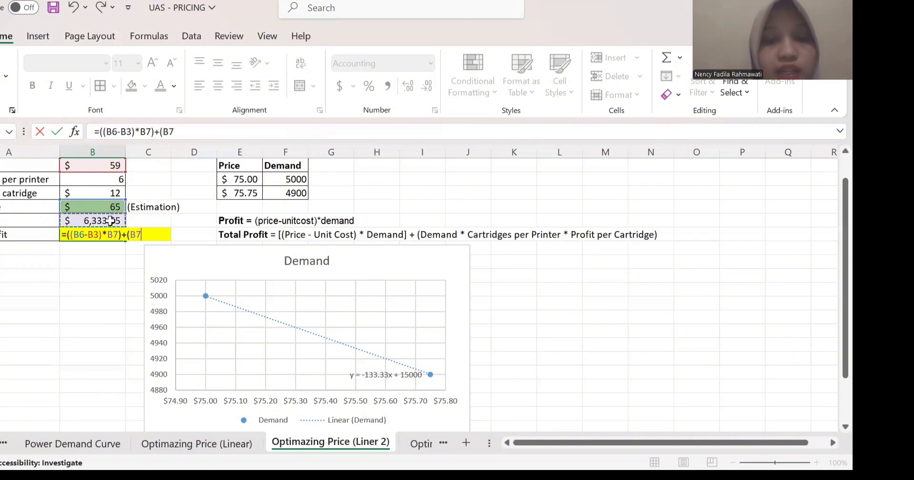
pyautogui.write('*')
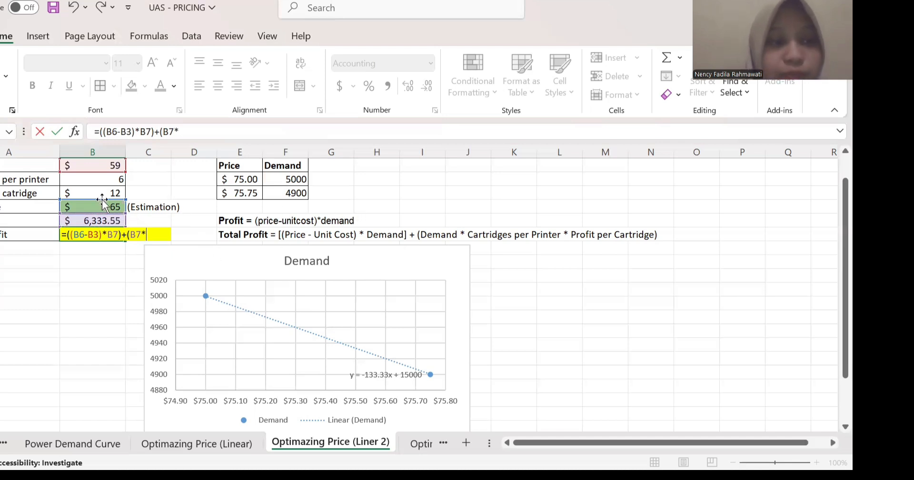
pyautogui.click(84, 179)
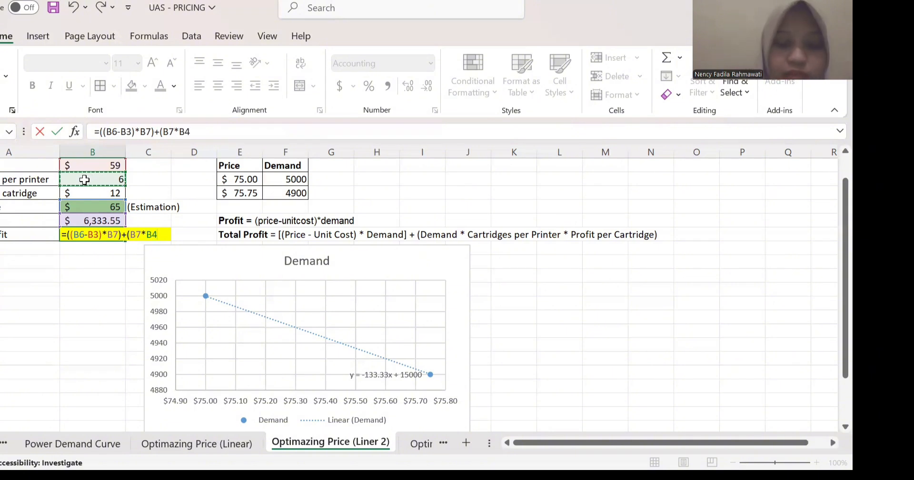
pyautogui.write('*')
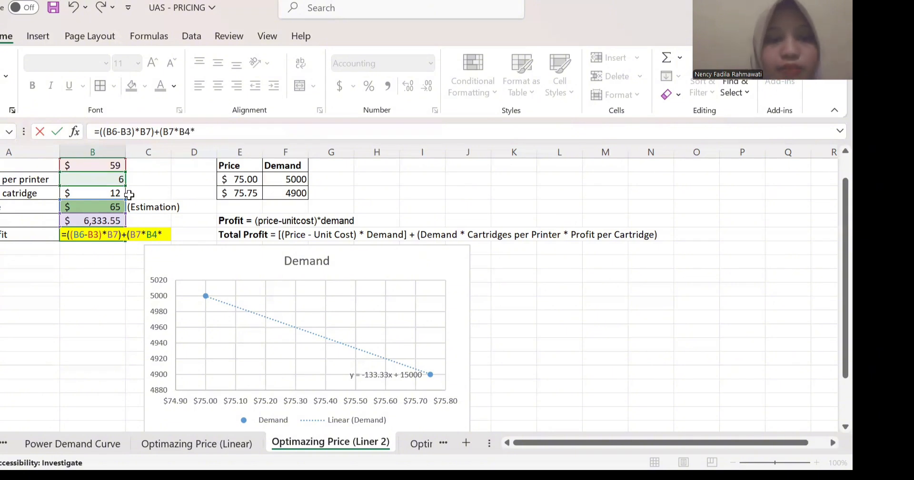
pyautogui.click(99, 192)
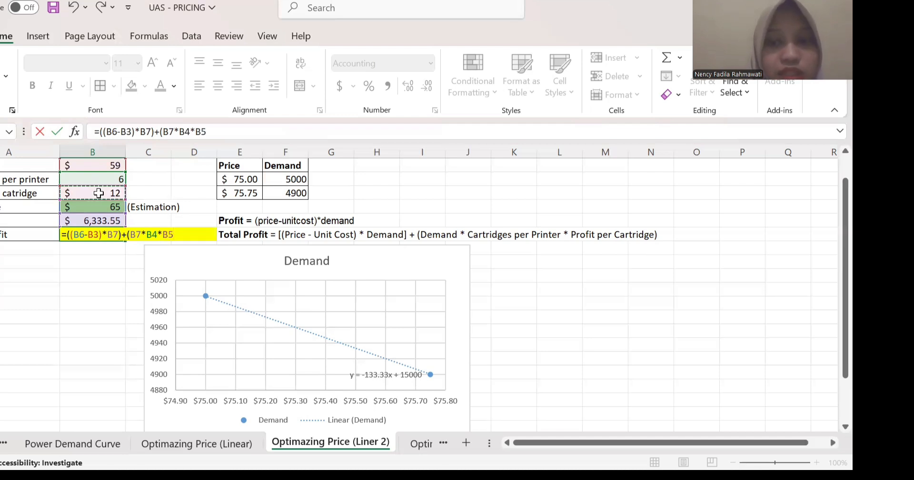
pyautogui.write(')')
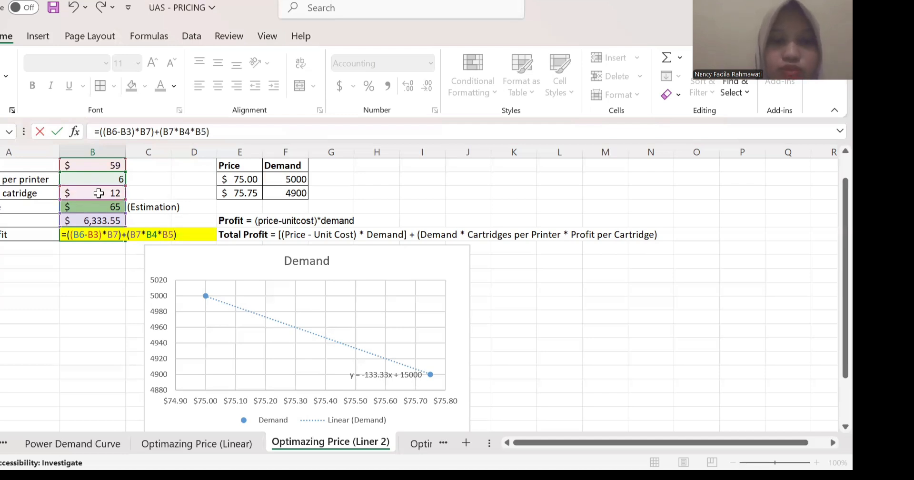
pyautogui.press('Return')
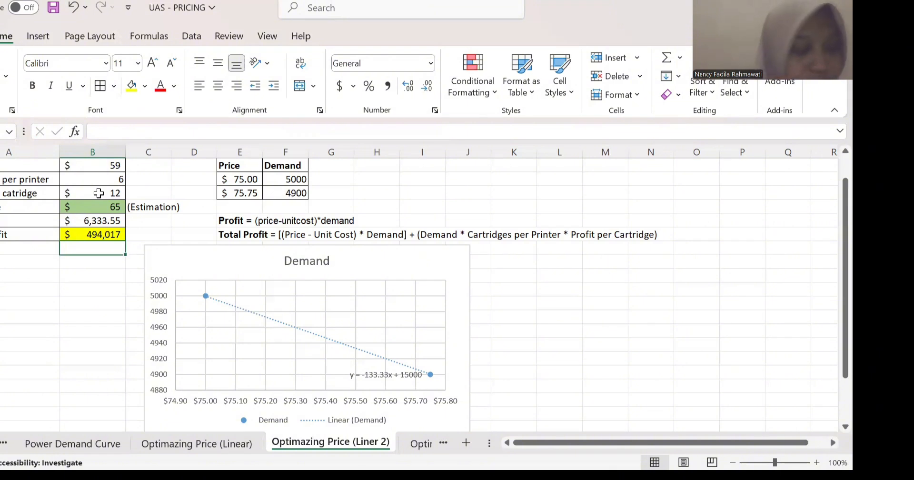
# - Format the demand cell B7 as a plain number without currency symbol or decimal places
pyautogui.click(91, 218)
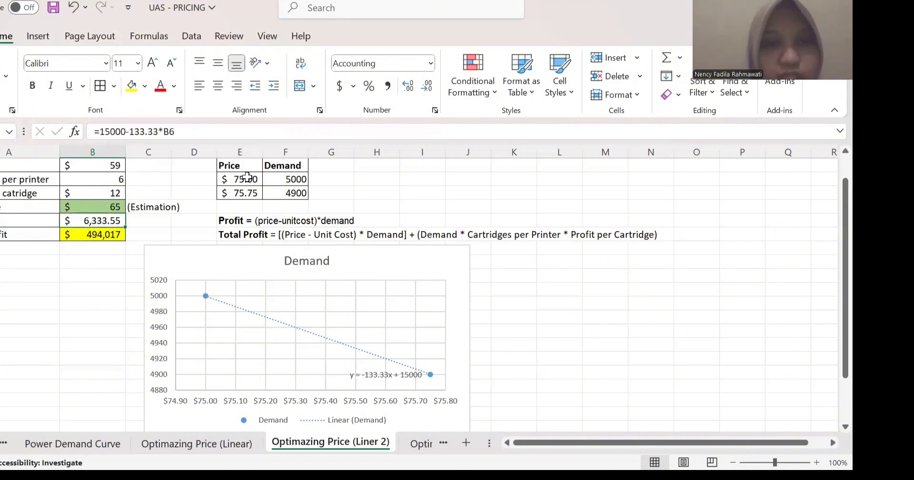
pyautogui.click(431, 62)
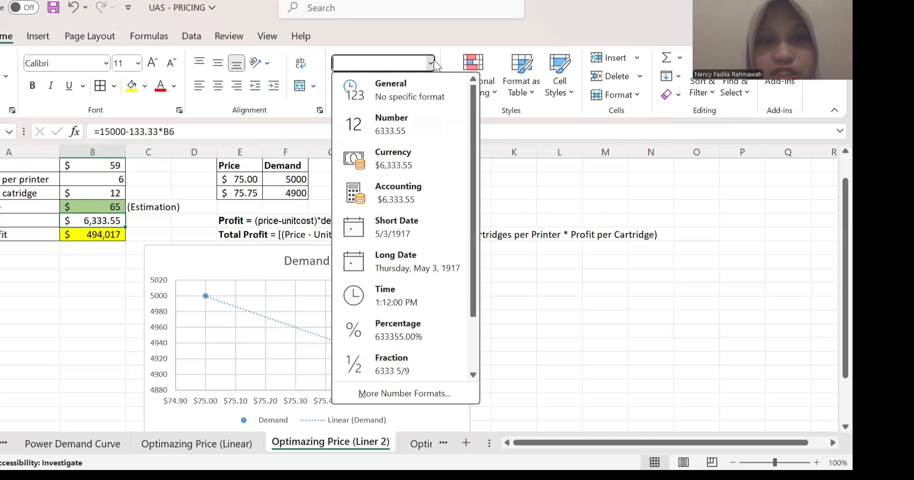
pyautogui.click(396, 91)
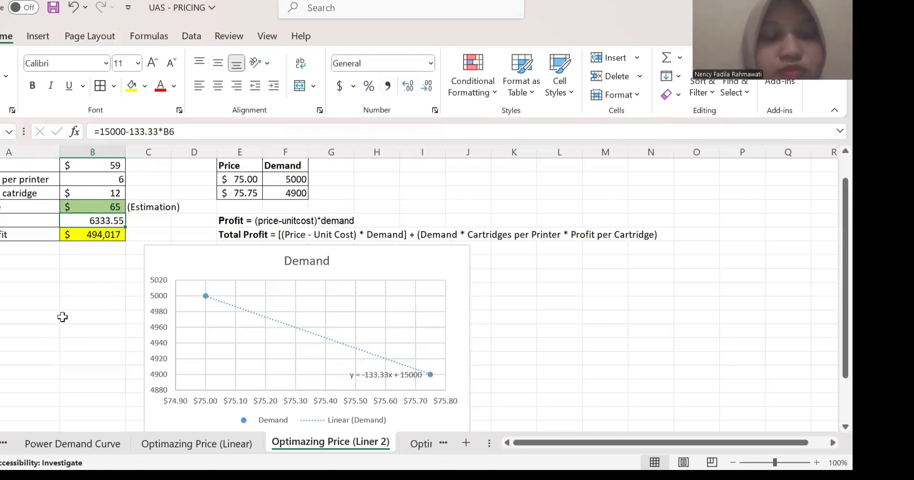
pyautogui.click(428, 85)
pyautogui.click(427, 86)
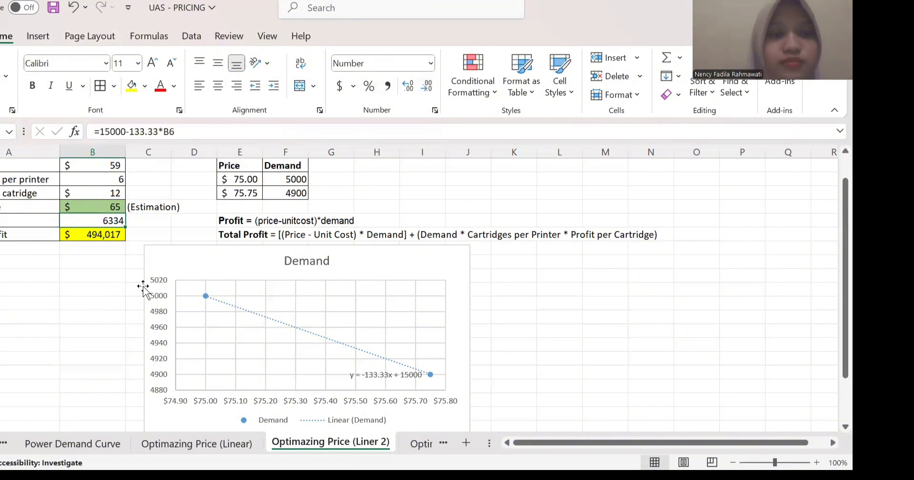
pyautogui.click(104, 291)
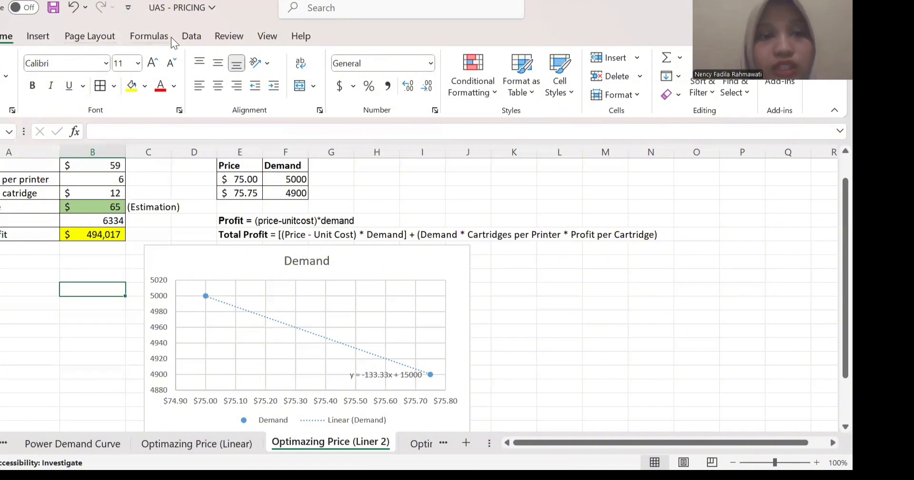
# - Open Solver and set the objective to maximize the total profit cell $B$8
pyautogui.click(196, 37)
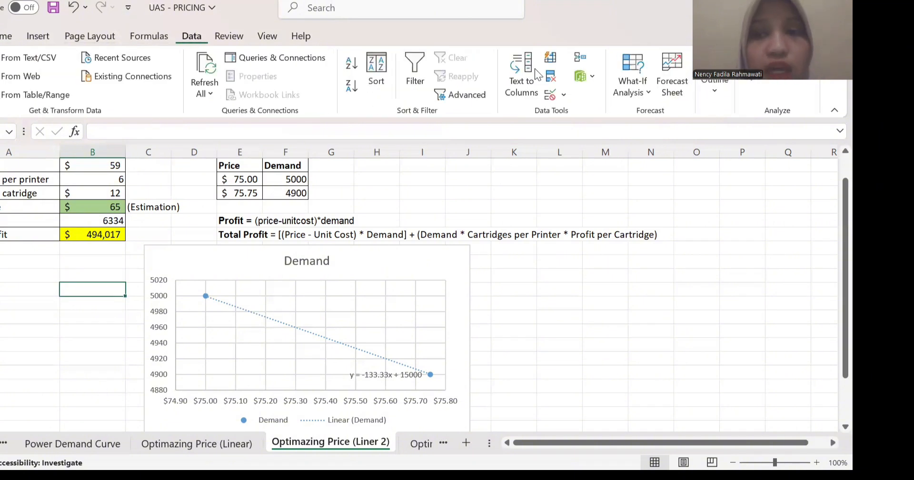
pyautogui.click(756, 82)
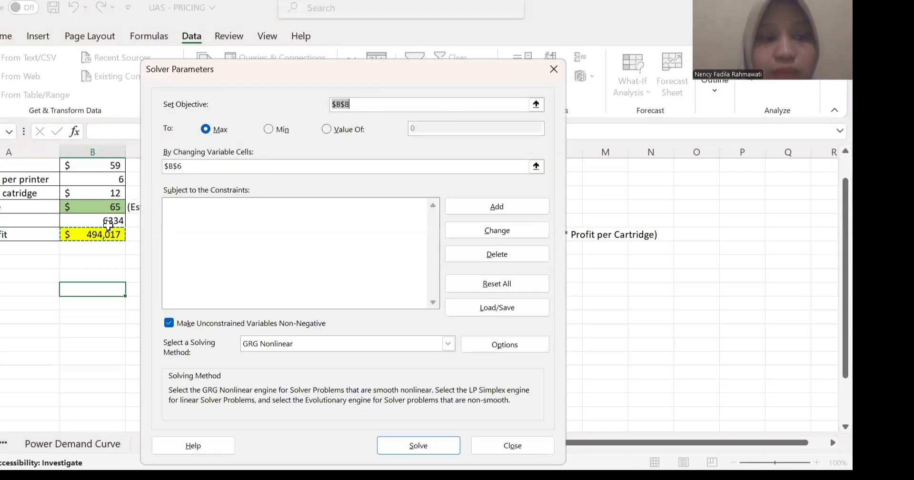
pyautogui.click(102, 234)
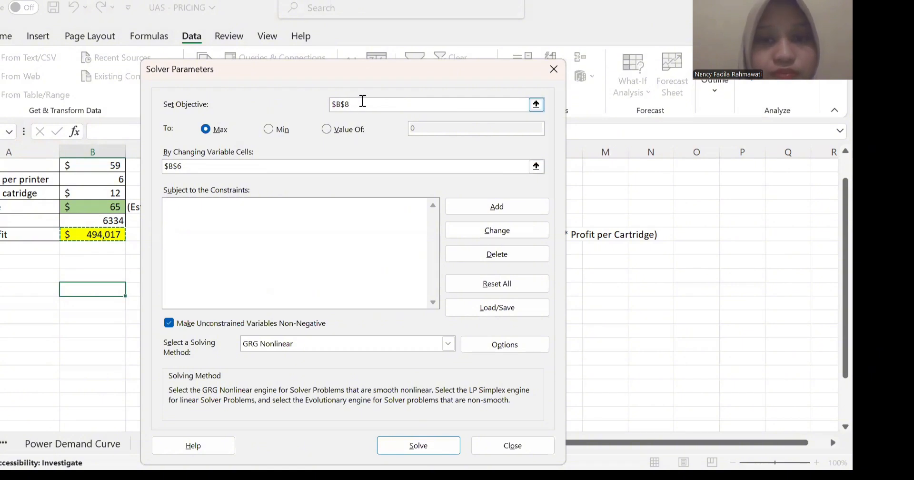
pyautogui.press('BackSpace')
pyautogui.press('BackSpace')
pyautogui.press('BackSpace')
pyautogui.press('BackSpace')
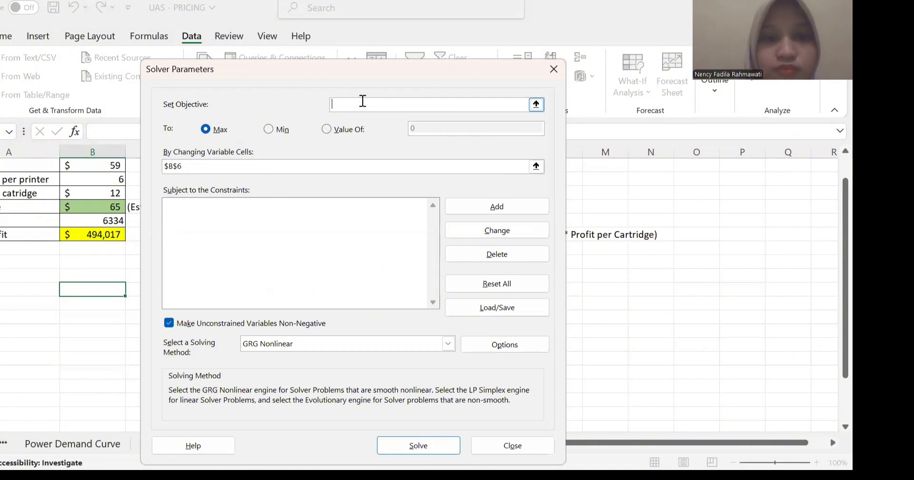
pyautogui.click(98, 236)
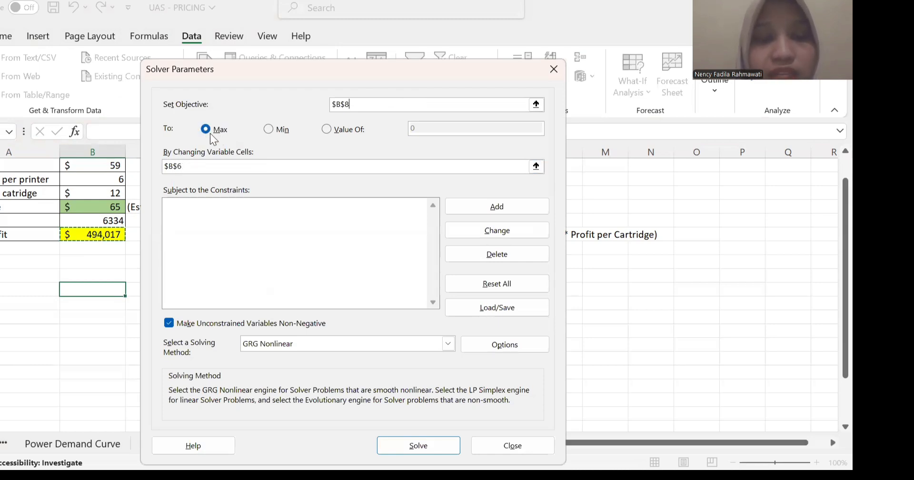
# - Set the price cell $B$6 as Solver's changing variable cell, solve with GRG Nonlinear and keep the Solver solution
pyautogui.click(185, 165)
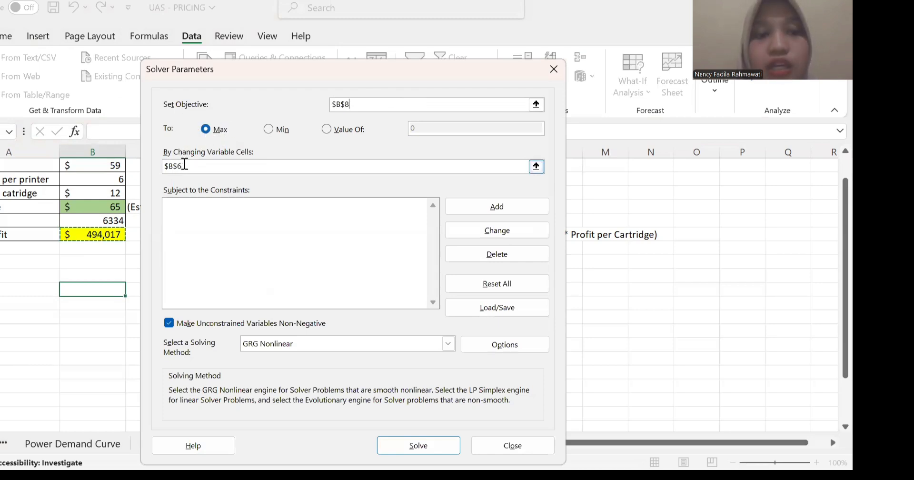
pyautogui.press('BackSpace')
pyautogui.press('BackSpace')
pyautogui.press('BackSpace')
pyautogui.press('BackSpace')
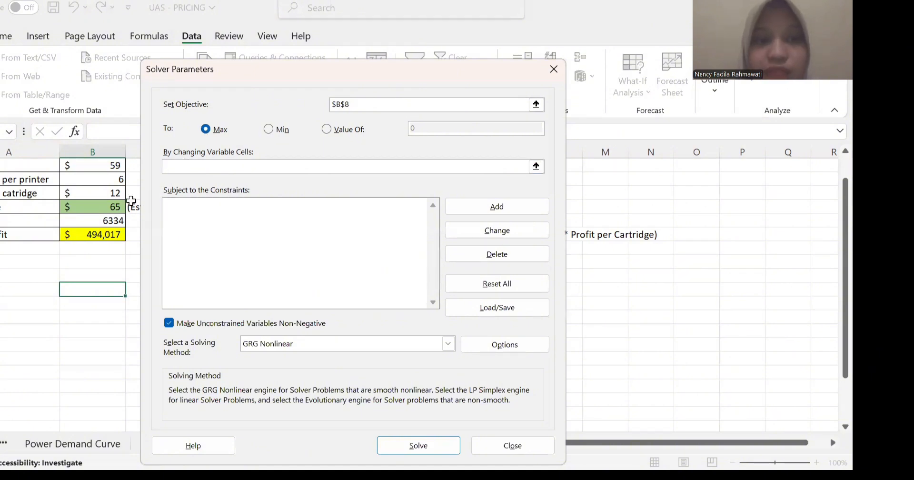
pyautogui.click(101, 206)
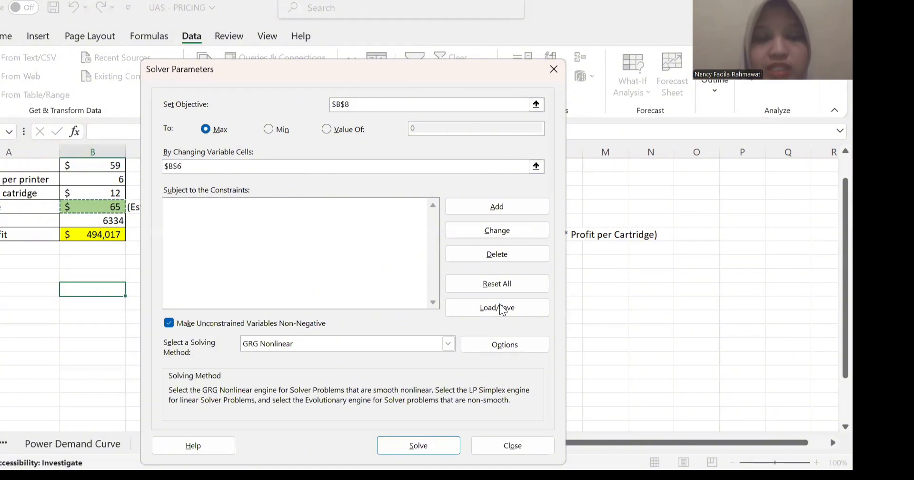
pyautogui.click(422, 446)
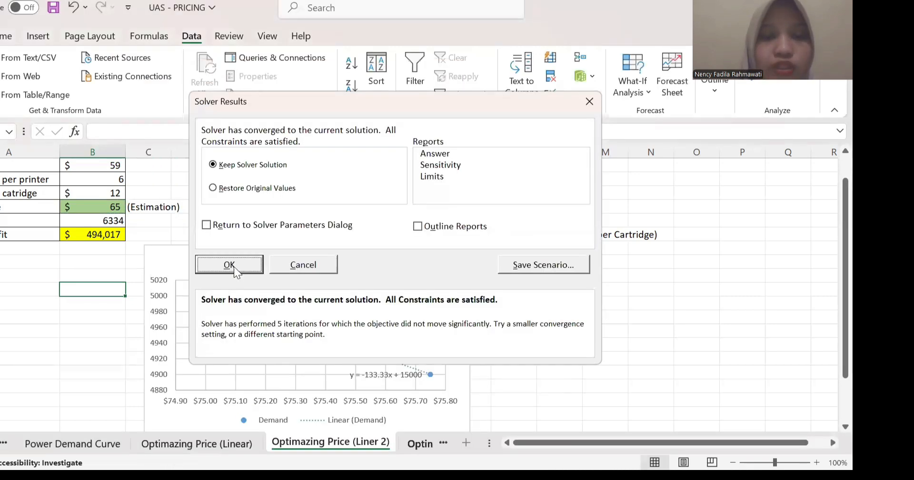
pyautogui.click(231, 264)
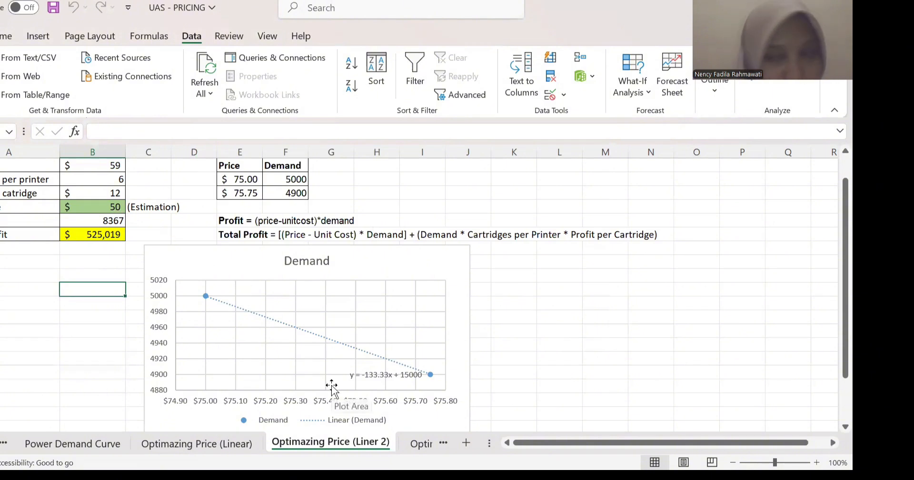
# - Switch to the Optimazing Price (Polynomial) sheet and enter 2.10 as the trial price in the green cell G4
pyautogui.click(420, 444)
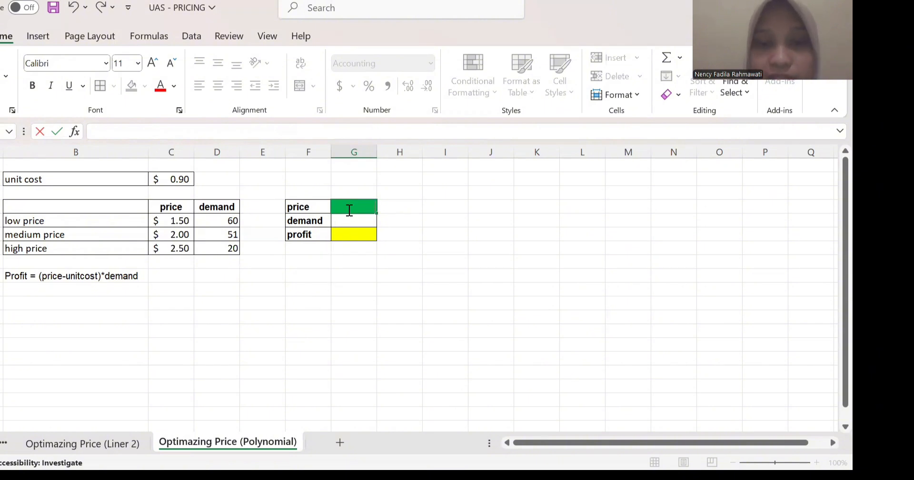
pyautogui.click(433, 286)
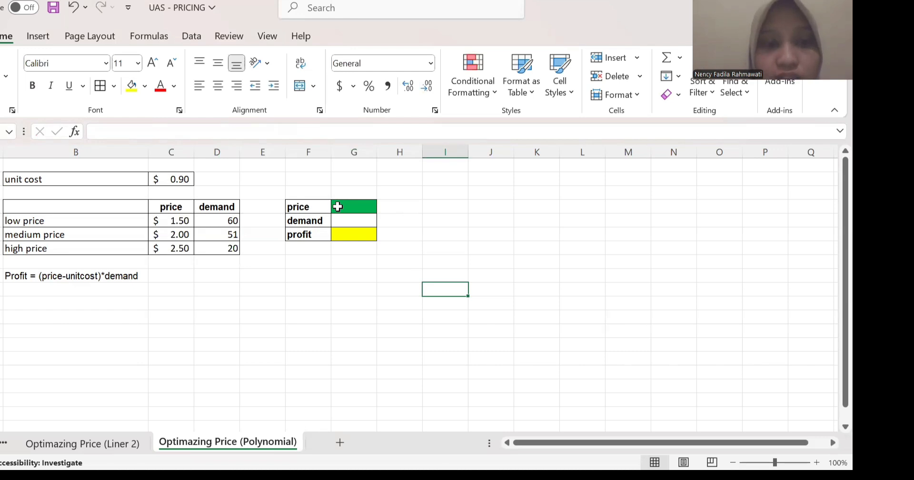
pyautogui.click(338, 206)
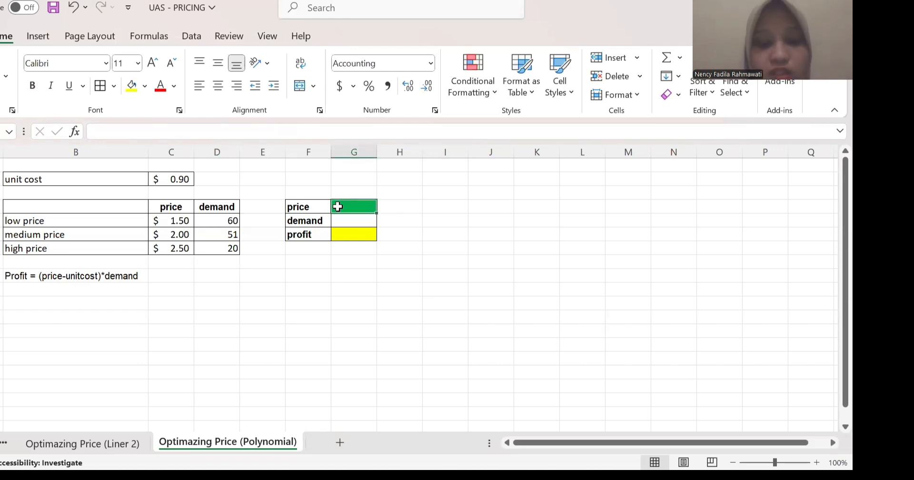
pyautogui.write('2.')
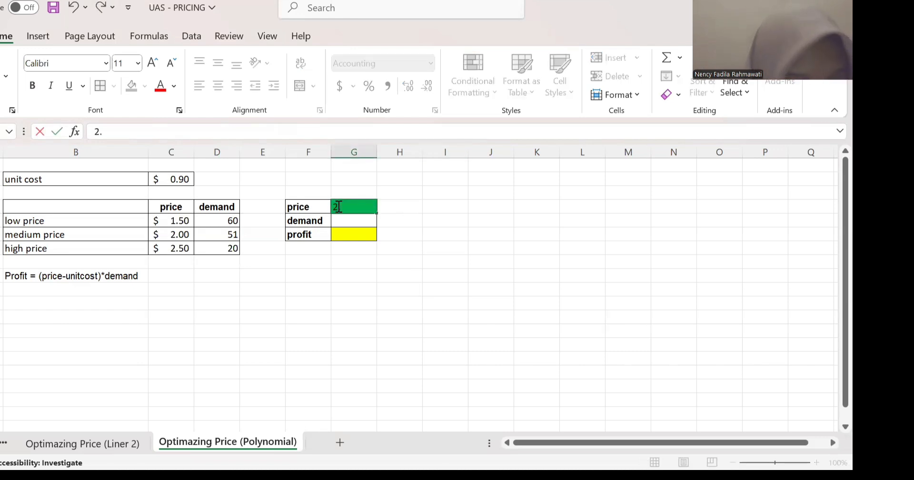
pyautogui.write('10')
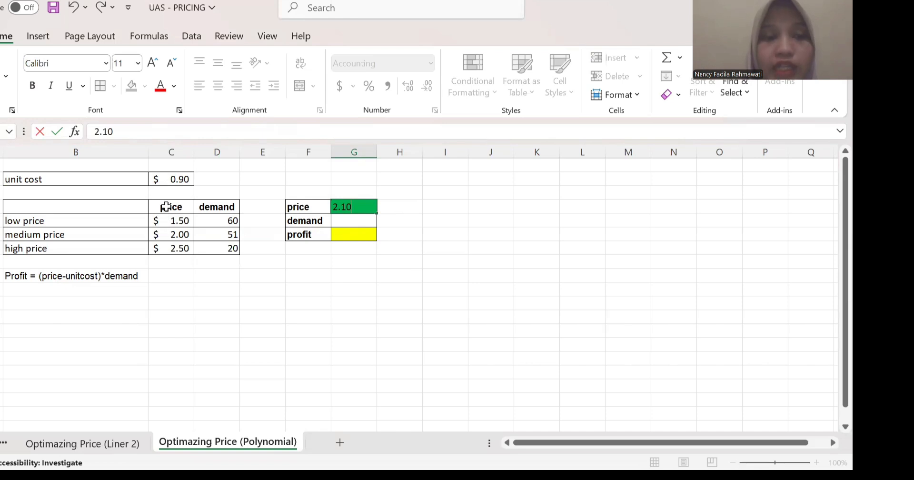
# - Insert a markers-only scatter chart from the price and demand table C4:D7 and move it down off the demand data
pyautogui.moveTo(166, 206); pyautogui.dragTo(230, 248)
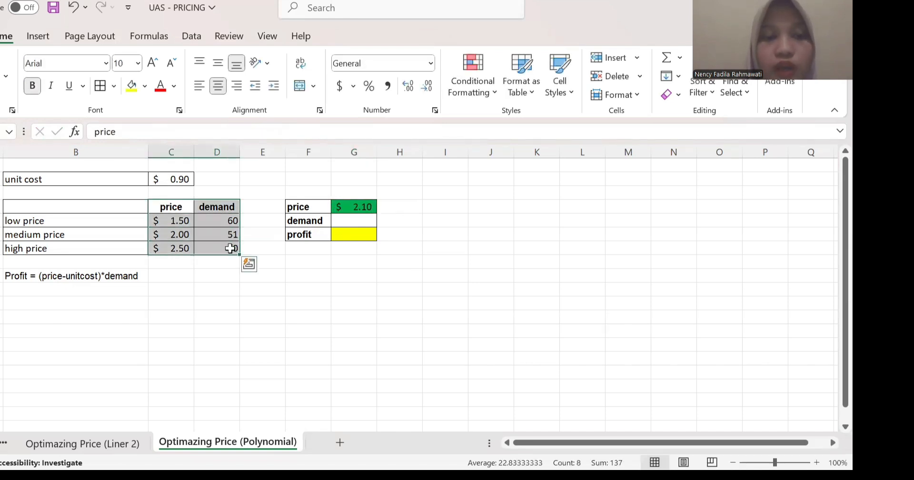
pyautogui.click(35, 38)
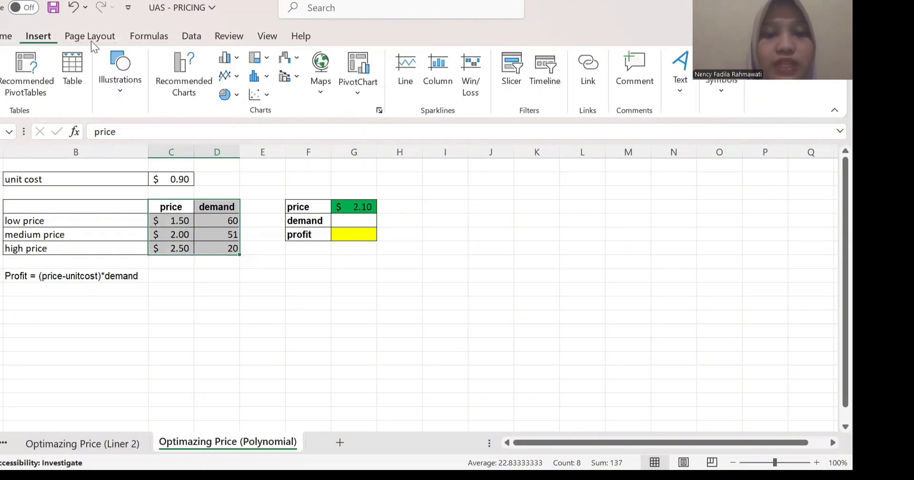
pyautogui.click(253, 95)
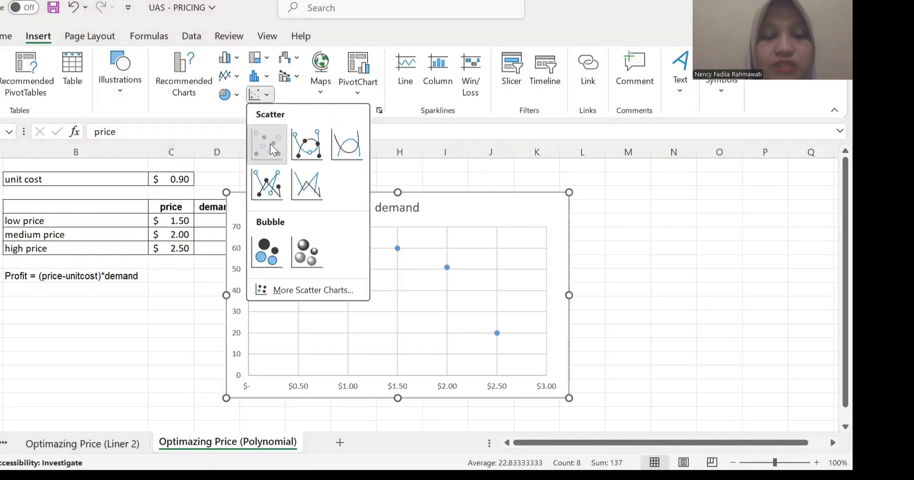
pyautogui.click(267, 143)
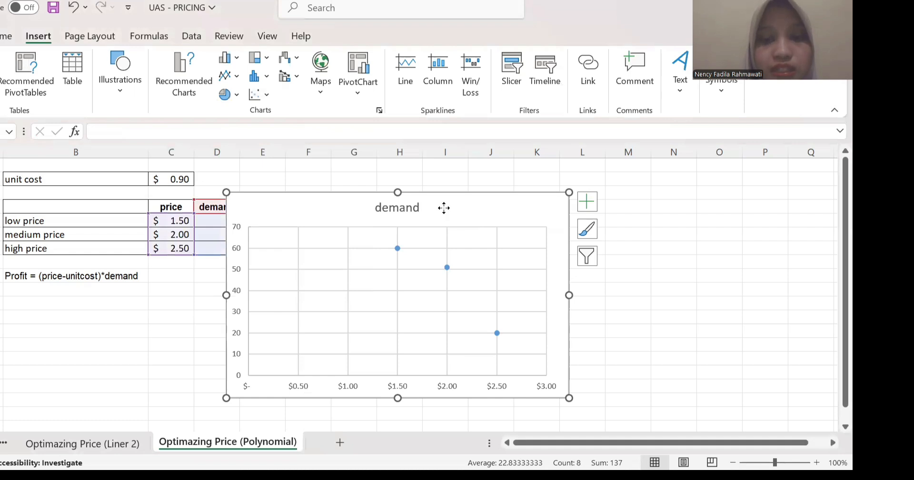
pyautogui.moveTo(444, 208); pyautogui.dragTo(460, 247)
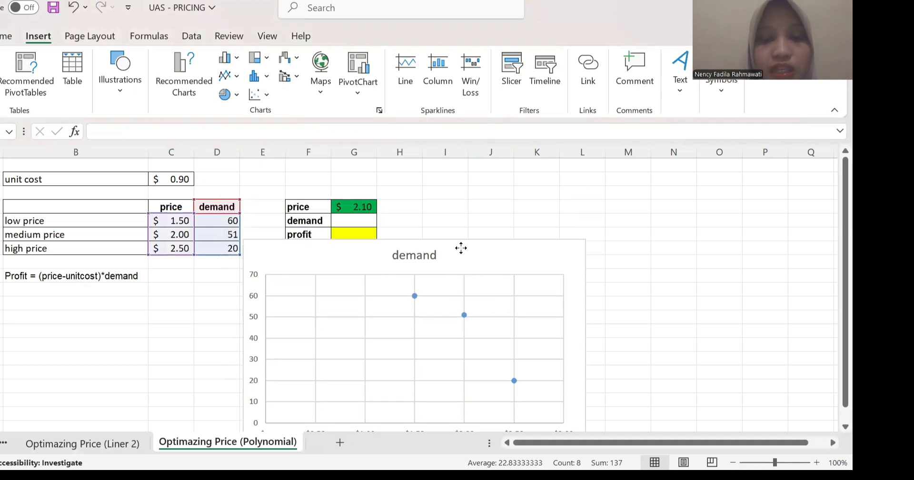
# - Add an order 2 polynomial trendline with its equation displayed to the demand chart, and move the chart clear of the price, demand and profit cells
pyautogui.click(414, 288)
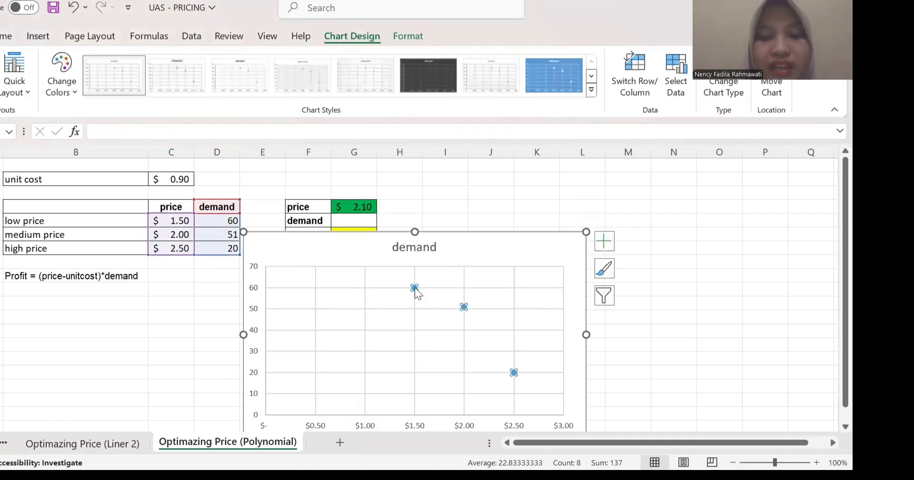
pyautogui.rightClick(415, 287)
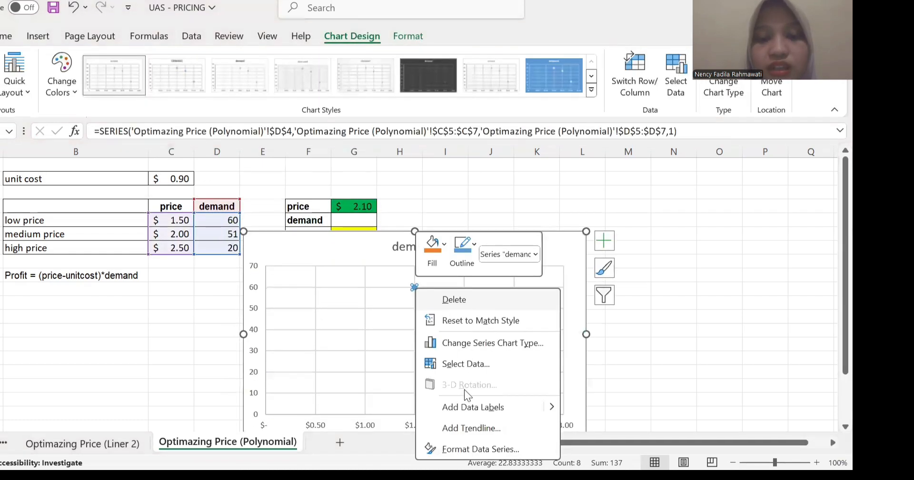
pyautogui.click(464, 429)
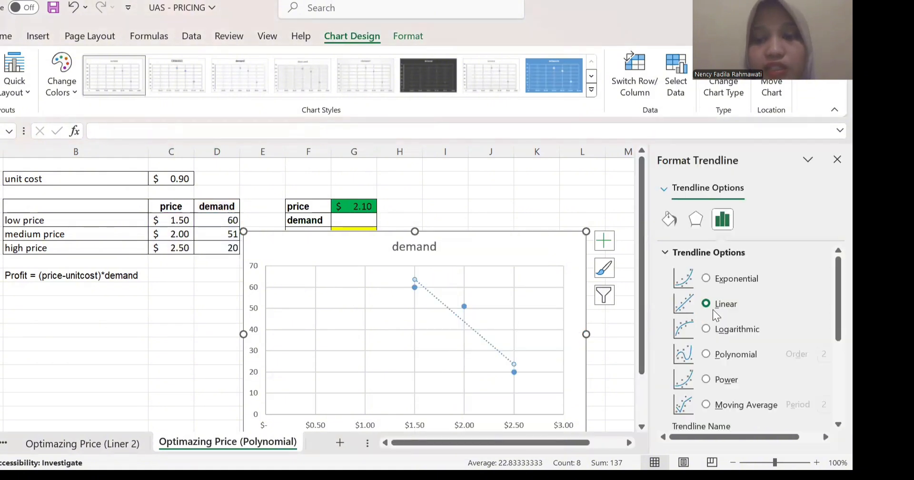
pyautogui.scroll(-1, 713, 310)
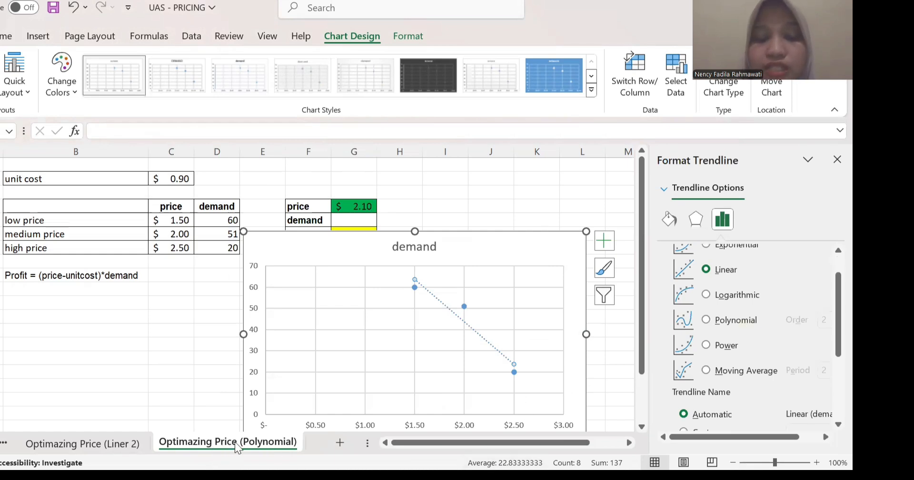
pyautogui.click(706, 320)
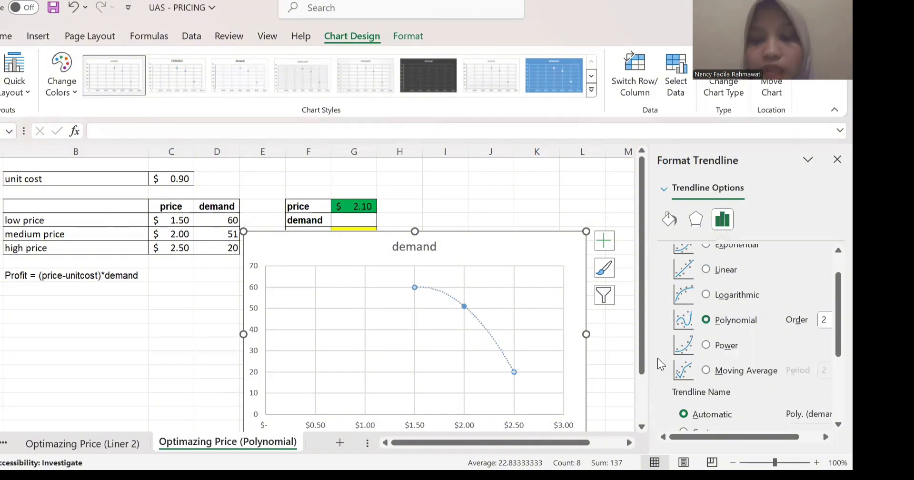
pyautogui.scroll(-3, 665, 376)
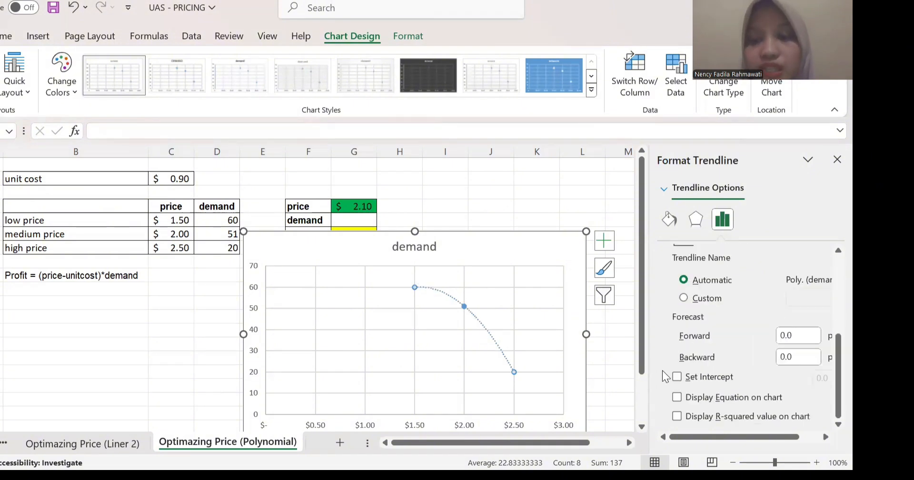
pyautogui.click(676, 397)
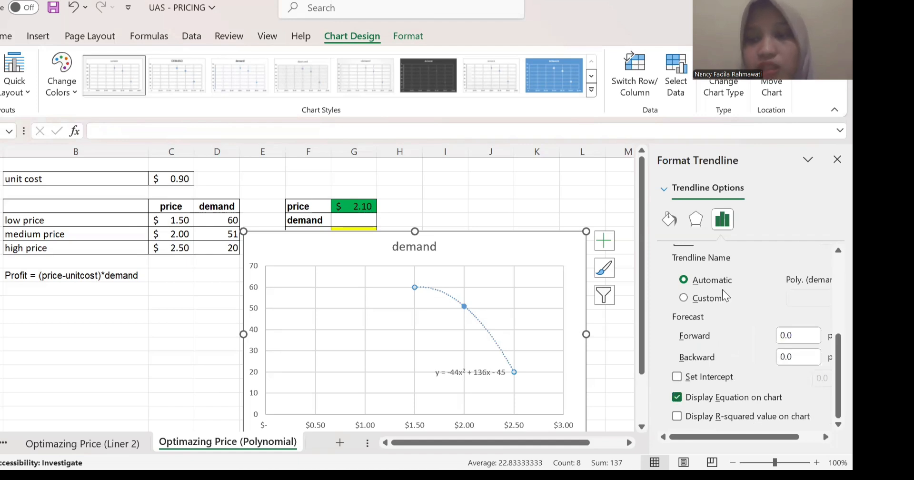
pyautogui.click(836, 160)
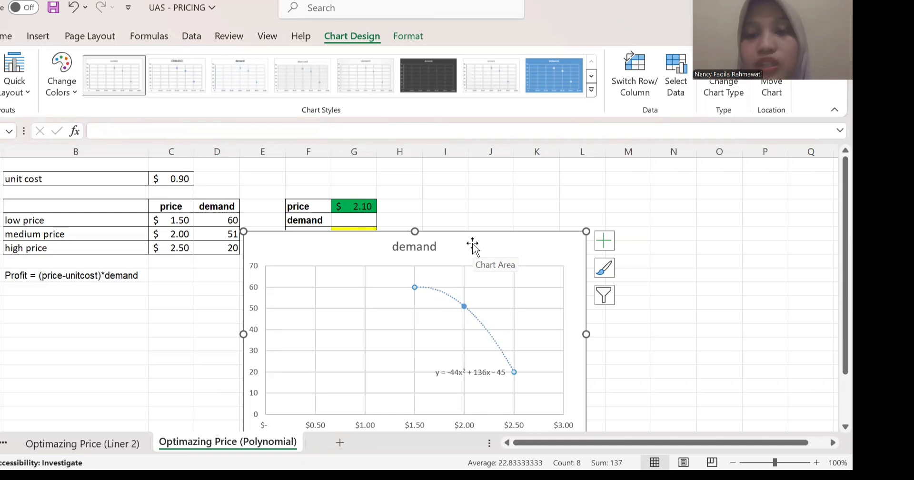
pyautogui.moveTo(473, 244); pyautogui.dragTo(618, 190)
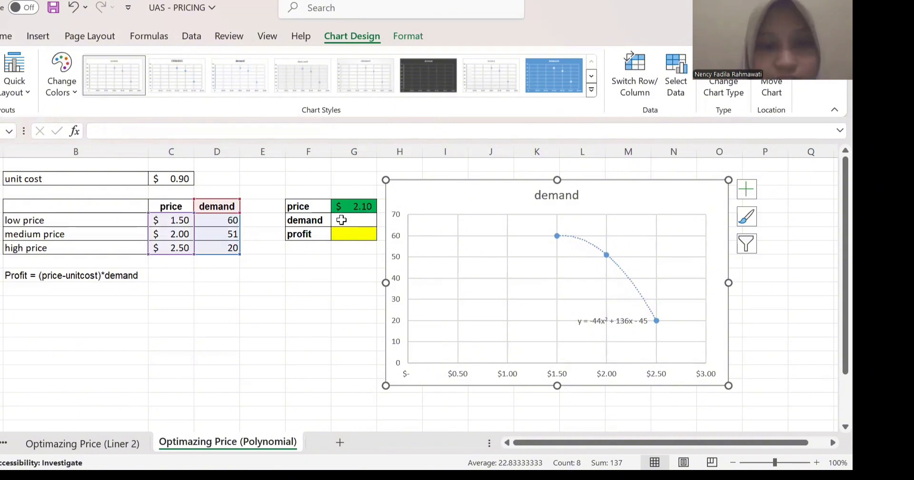
# - Enter the polynomial demand formula =-44*G4^2+136*G4-45 in the demand cell G5
pyautogui.click(341, 219)
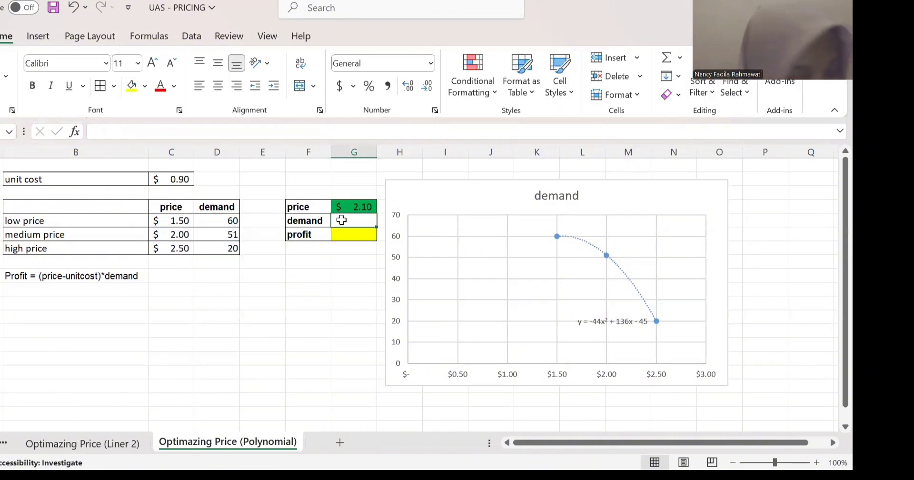
pyautogui.write('=')
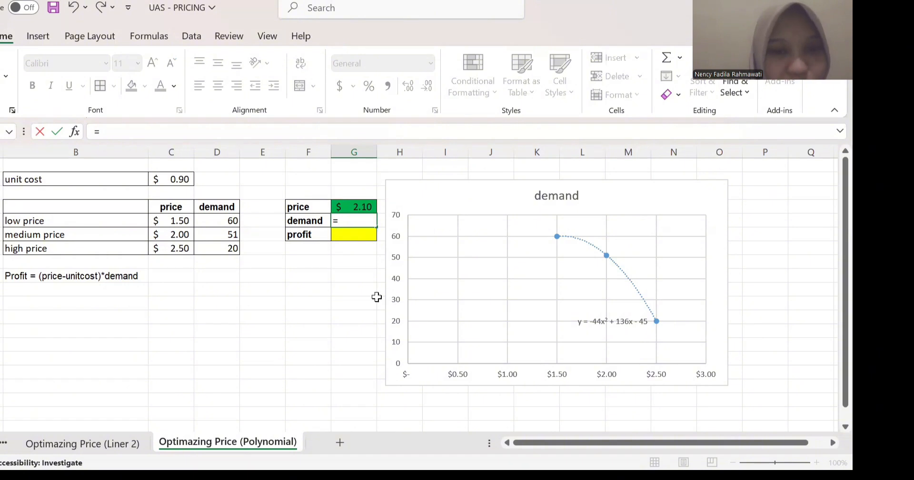
pyautogui.write('-')
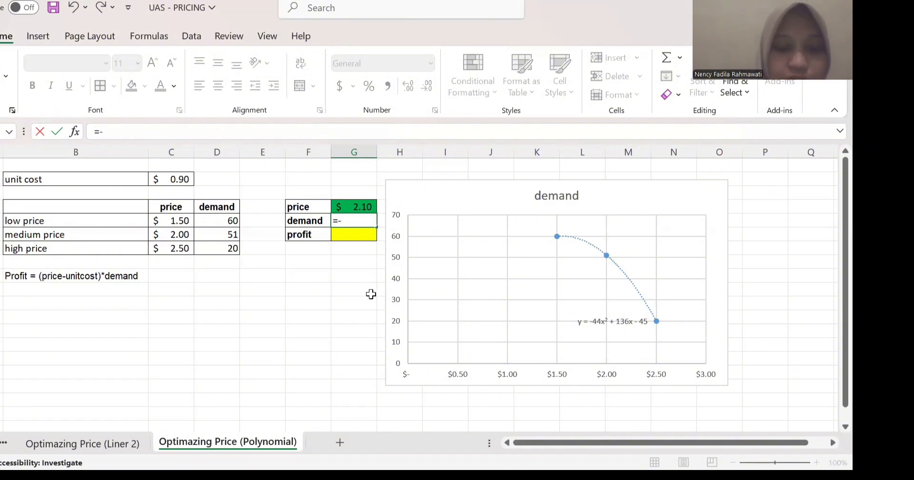
pyautogui.write('44')
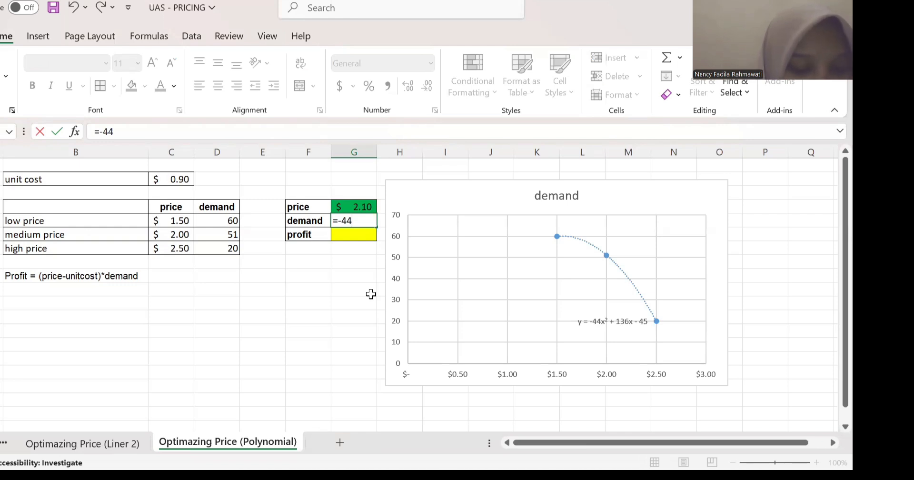
pyautogui.write('*')
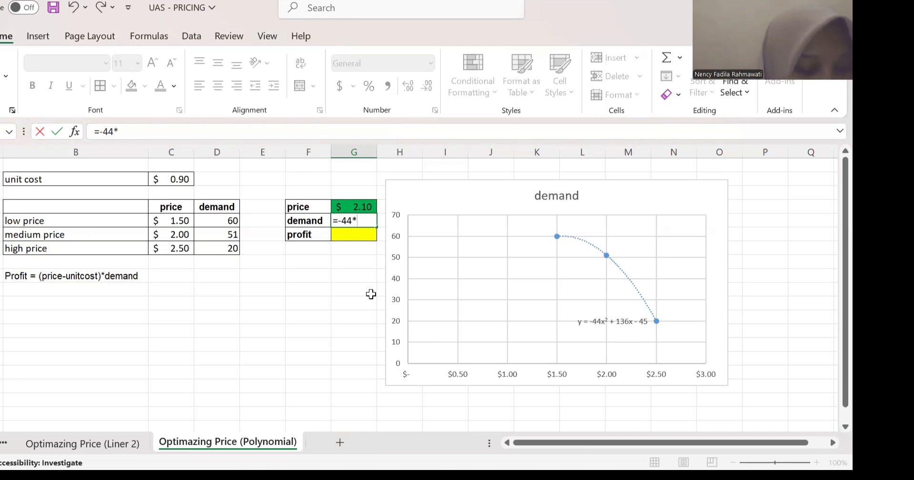
pyautogui.click(353, 206)
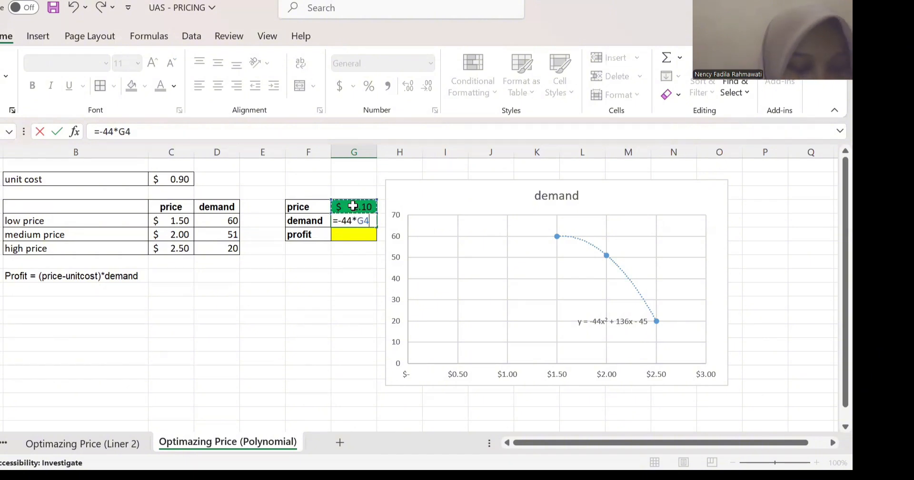
pyautogui.write('^')
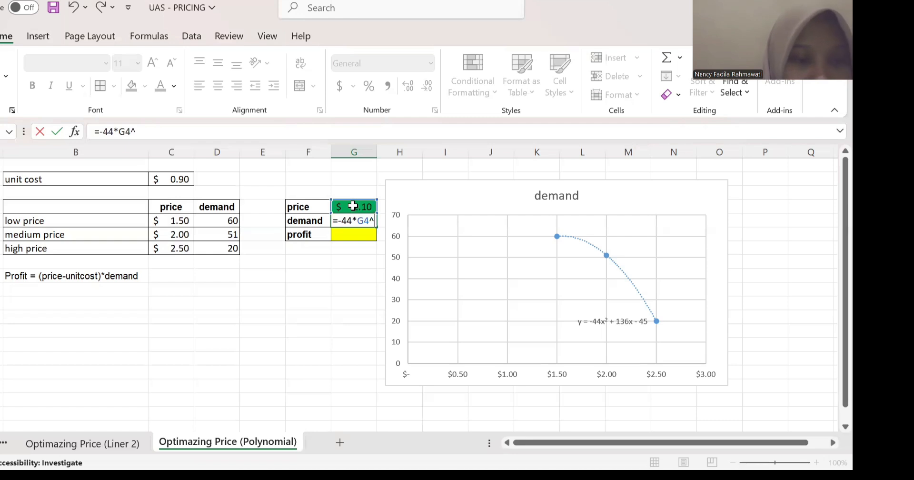
pyautogui.write('2')
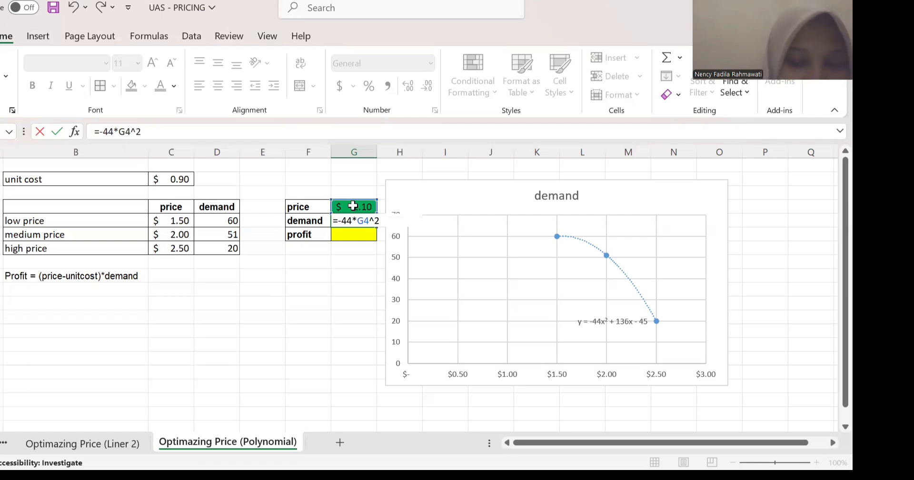
pyautogui.write('+')
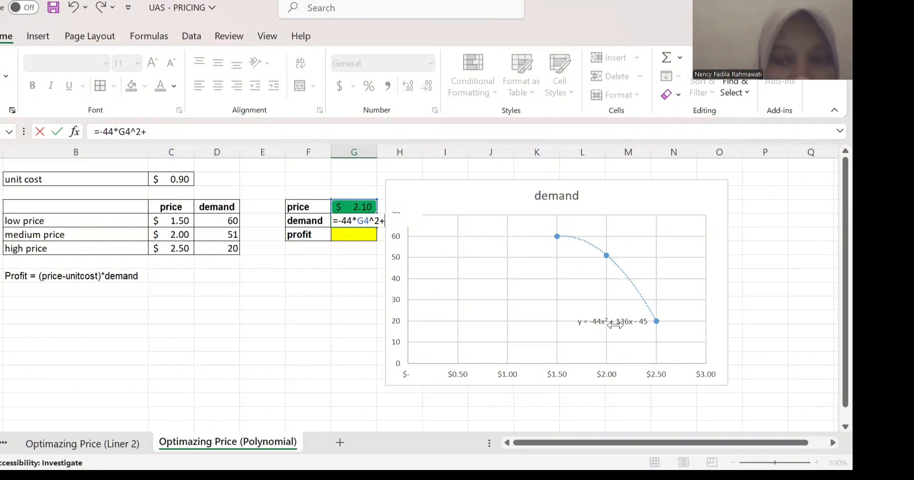
pyautogui.write('136')
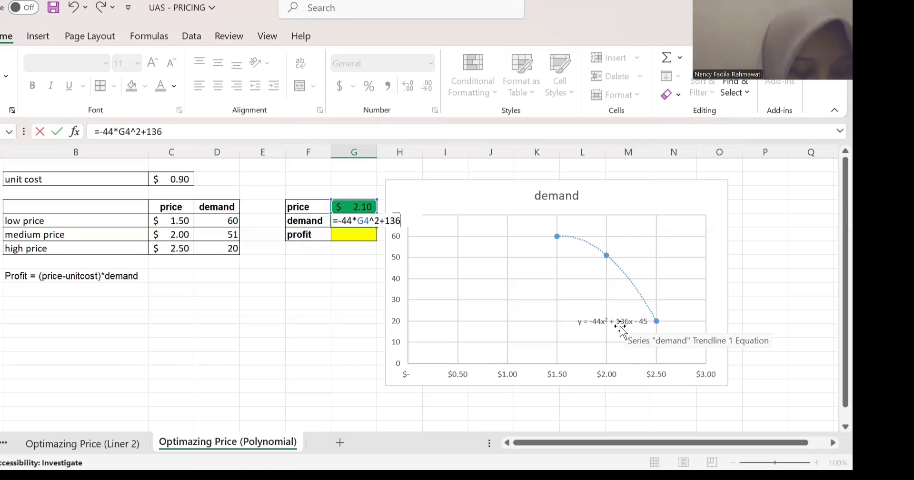
pyautogui.write('*')
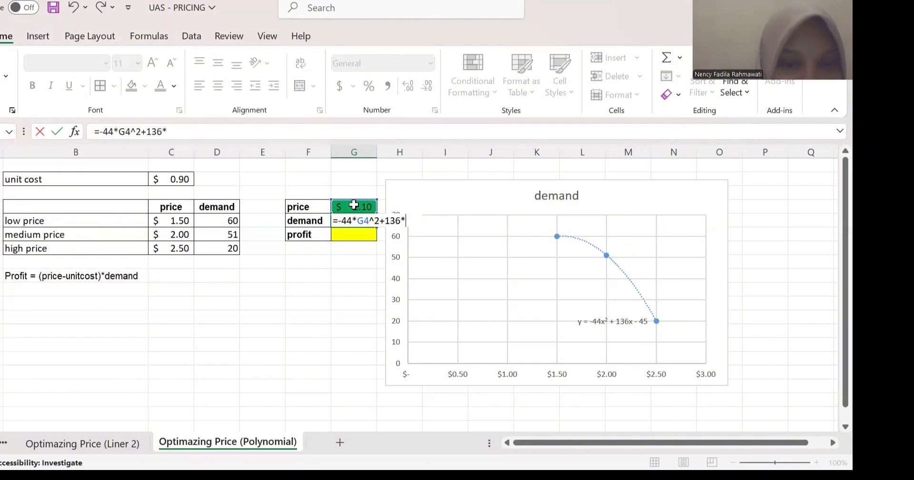
pyautogui.click(353, 204)
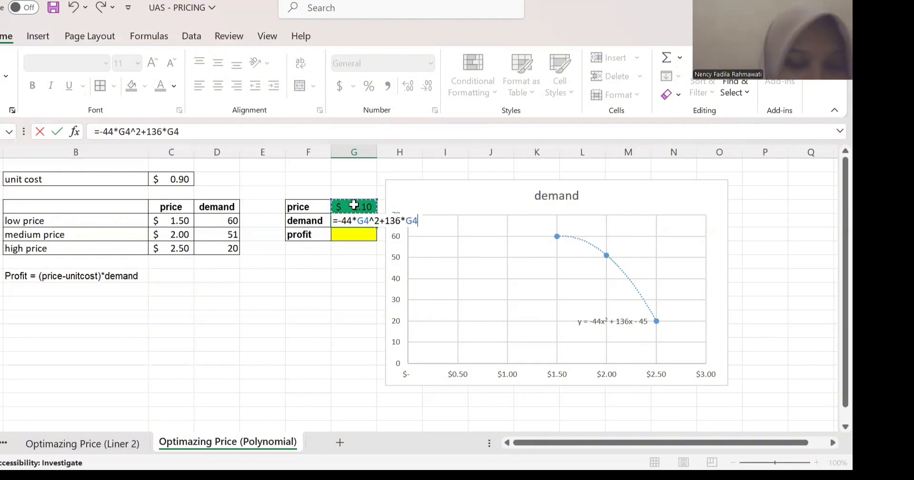
pyautogui.write('-')
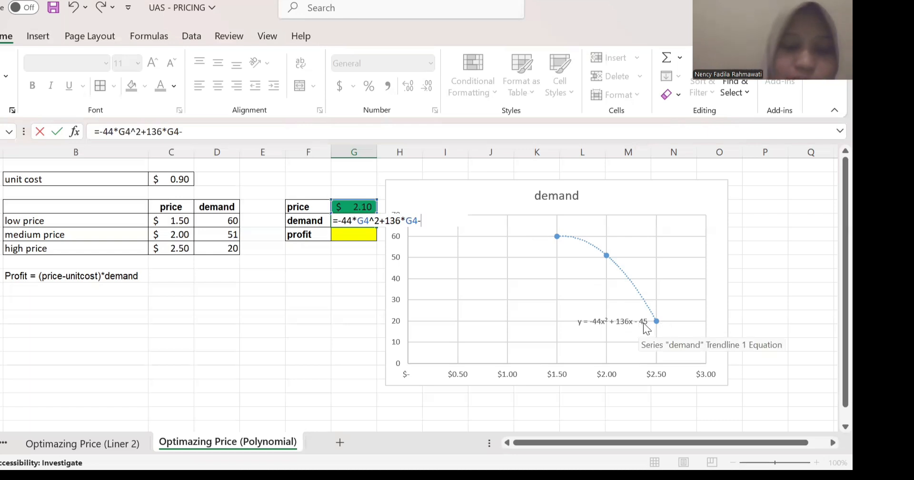
pyautogui.write('45')
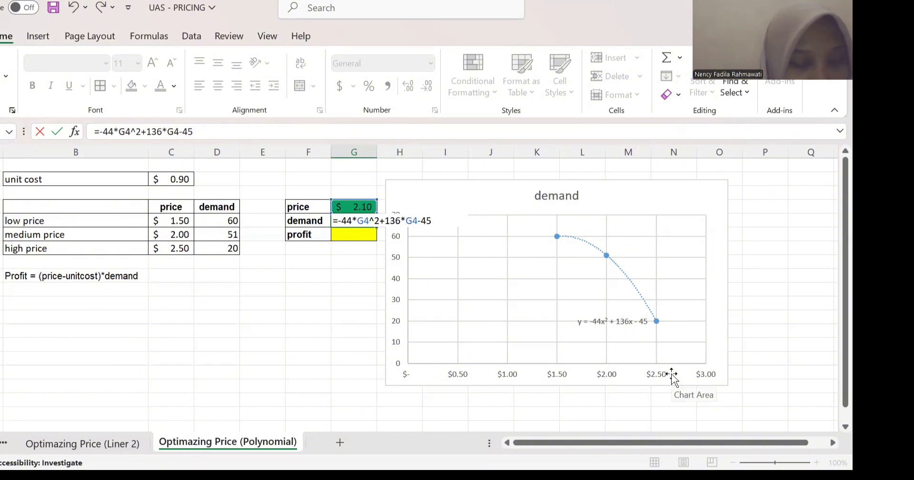
pyautogui.press('Return')
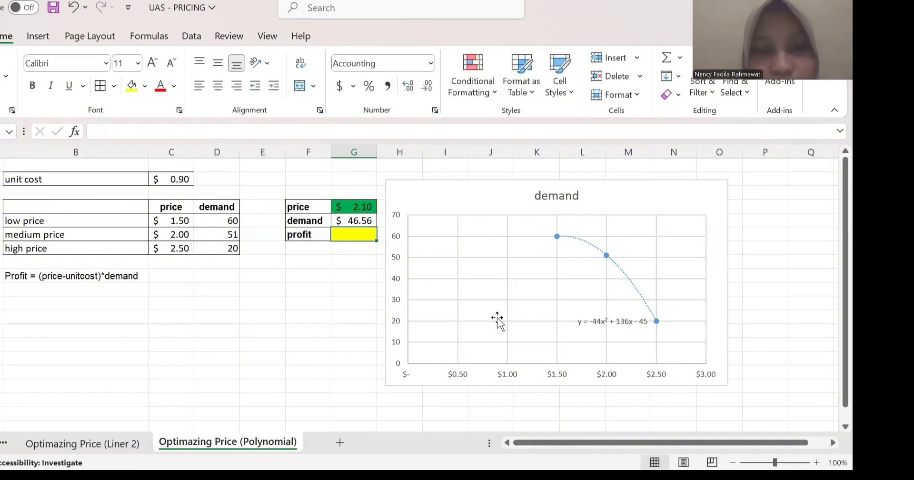
# - Change the demand cell G5 from currency to a plain number format with no decimal places
pyautogui.click(356, 222)
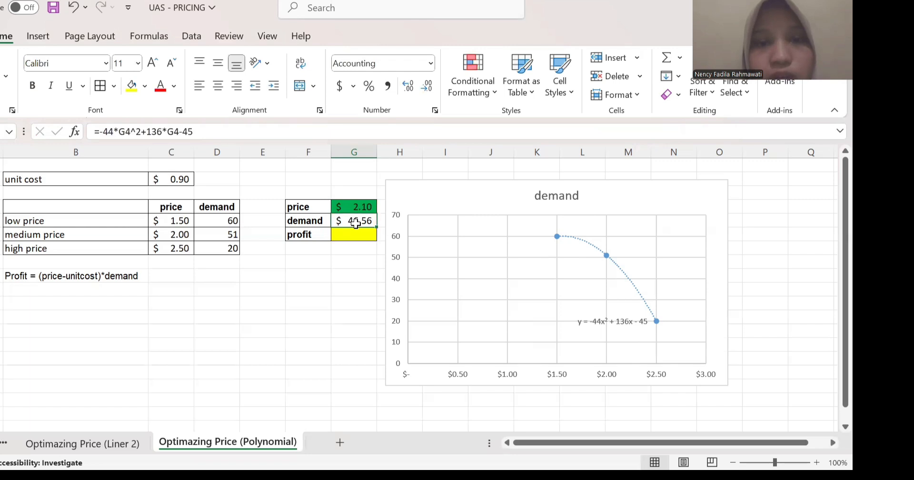
pyautogui.click(430, 65)
pyautogui.click(407, 95)
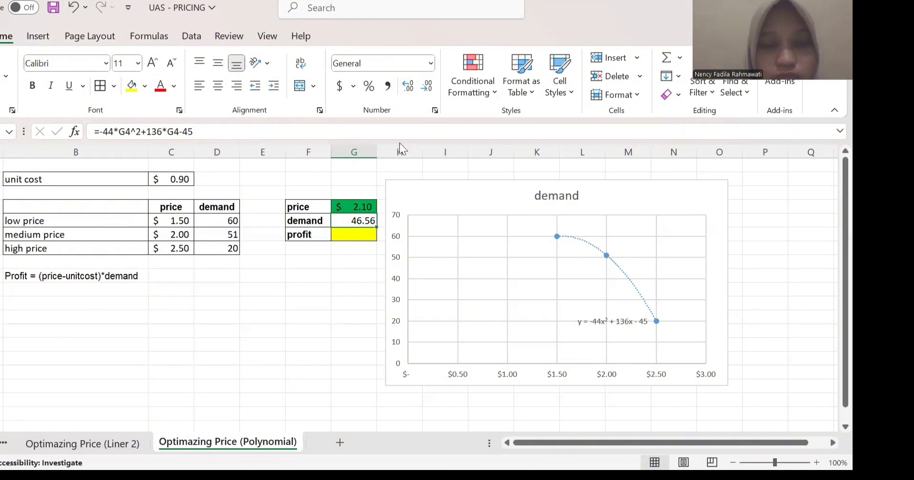
pyautogui.click(430, 87)
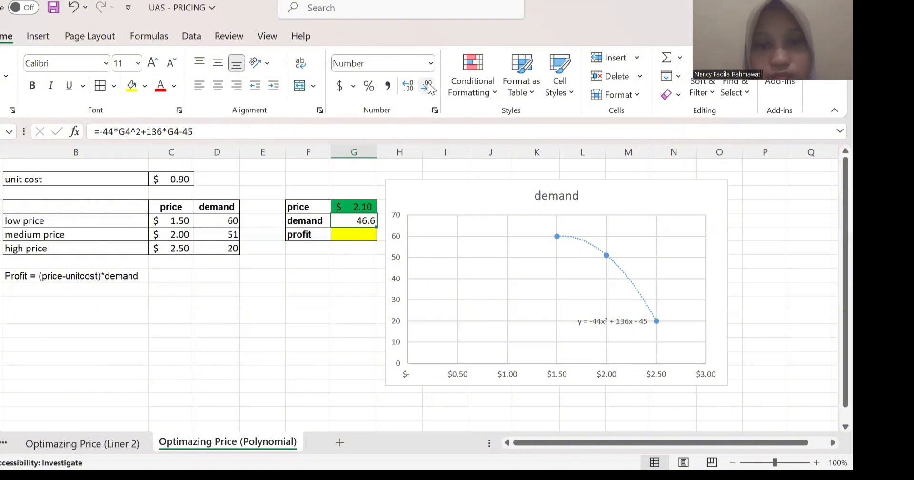
pyautogui.click(429, 87)
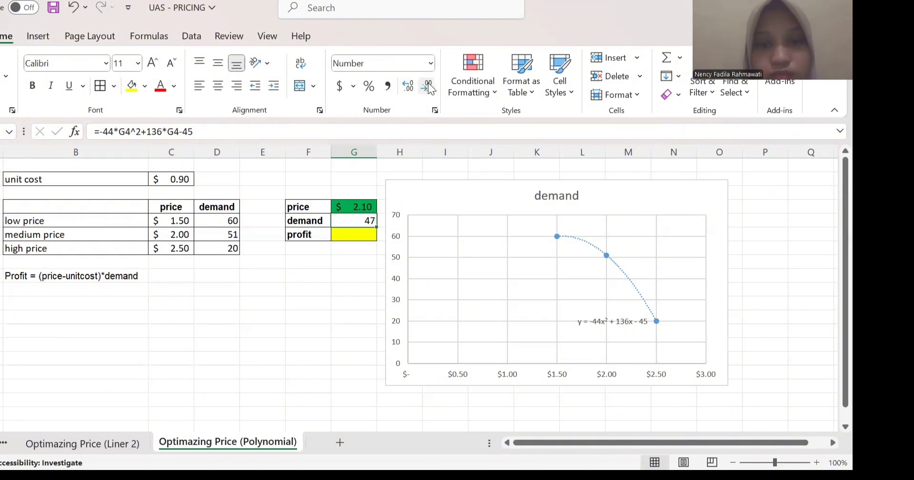
# - Enter the profit formula =(G4-C2)*G5 in the profit cell G6
pyautogui.click(344, 235)
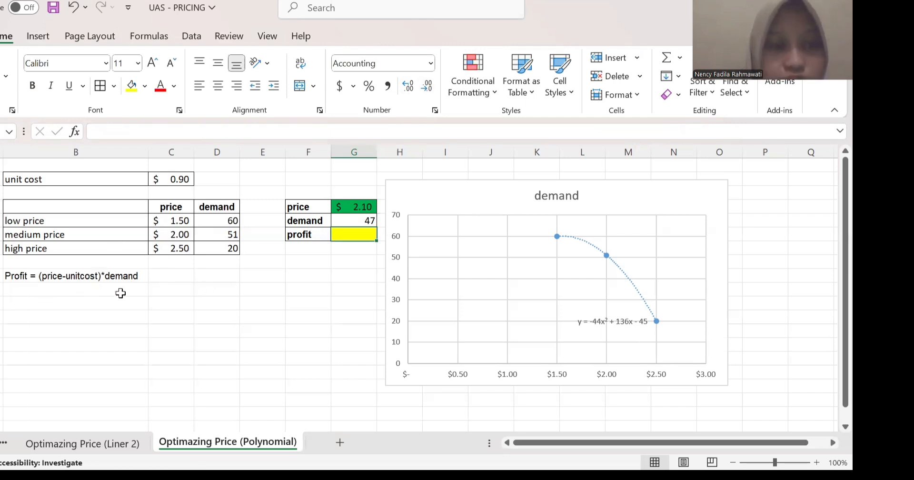
pyautogui.write('=')
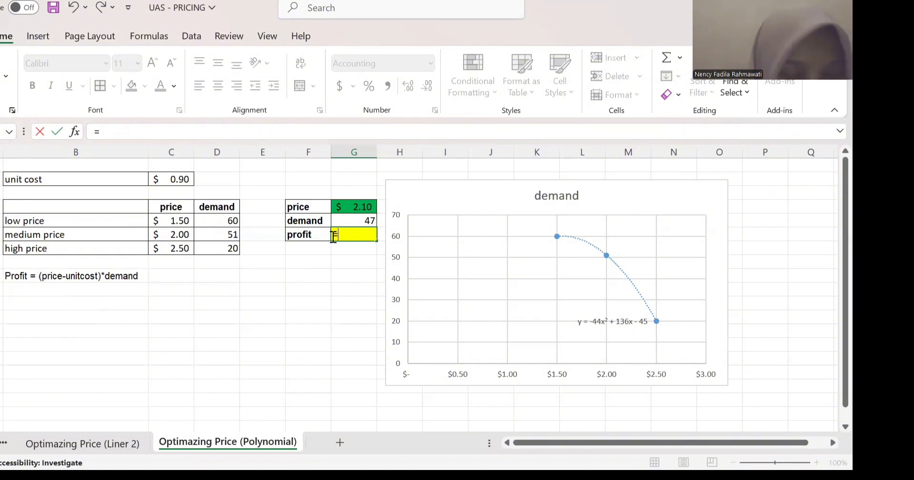
pyautogui.write('(')
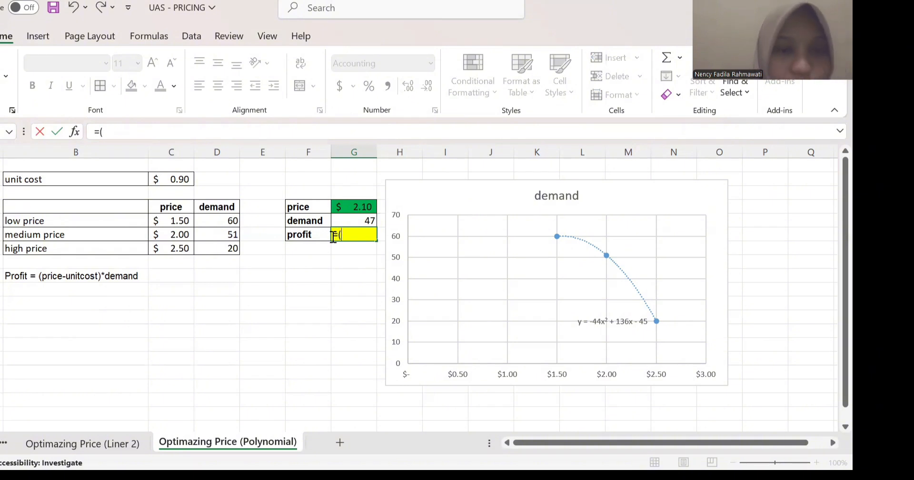
pyautogui.click(340, 205)
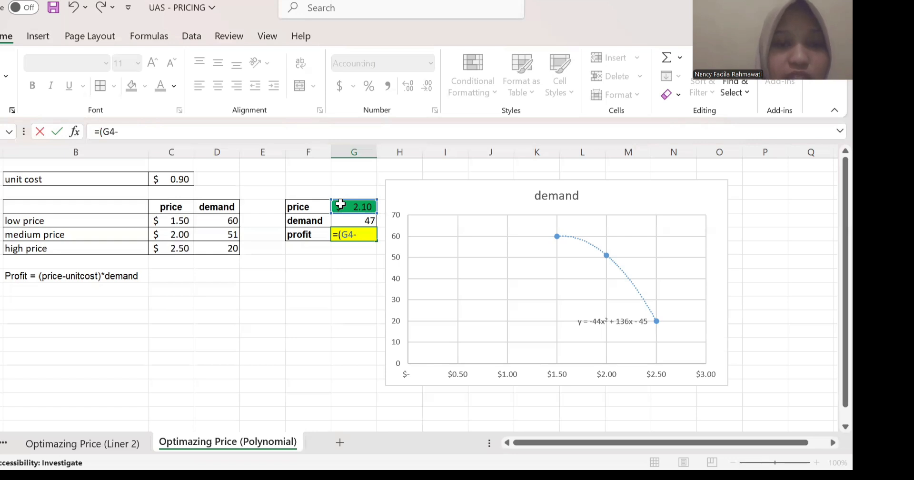
pyautogui.click(178, 179)
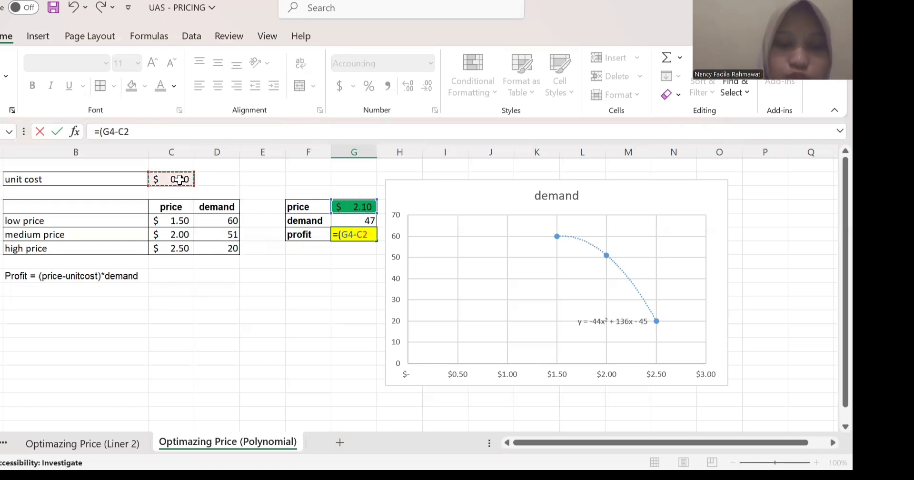
pyautogui.write(')')
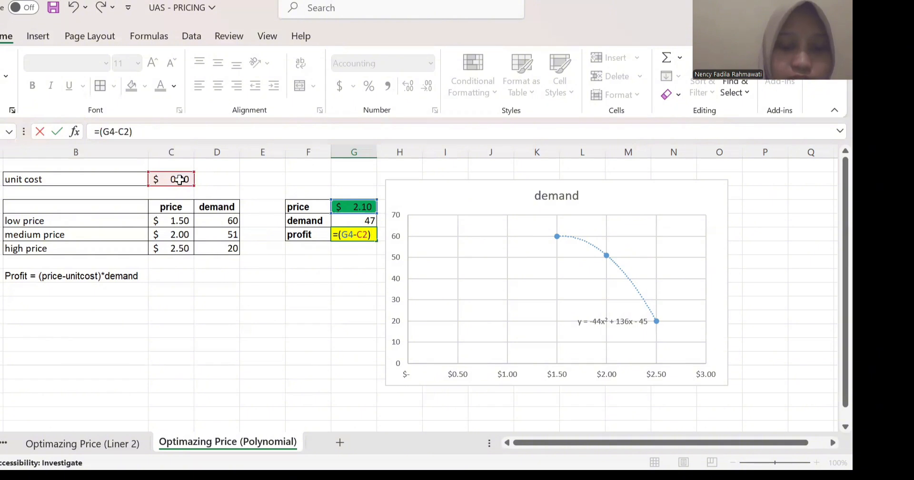
pyautogui.write('*')
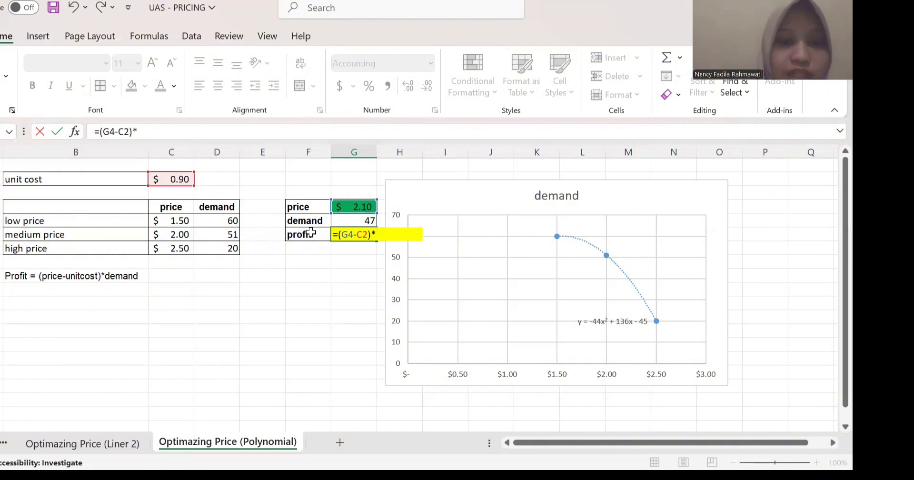
pyautogui.click(351, 221)
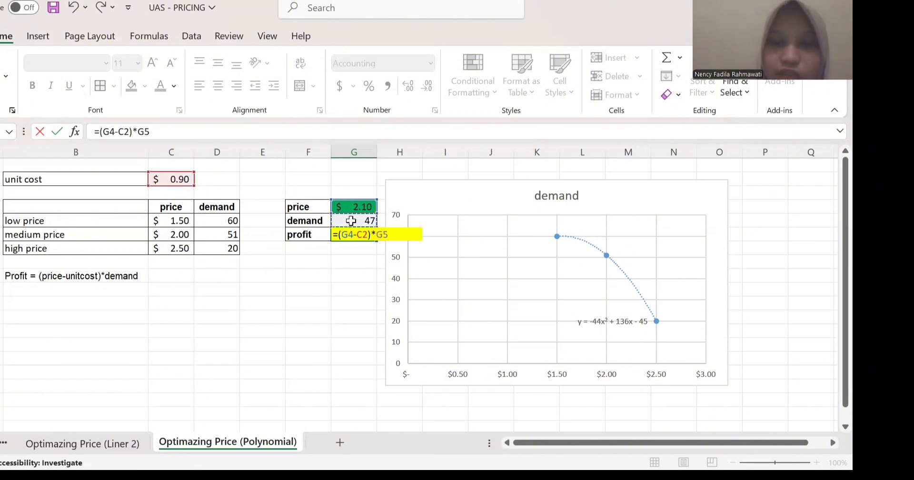
pyautogui.press('Return')
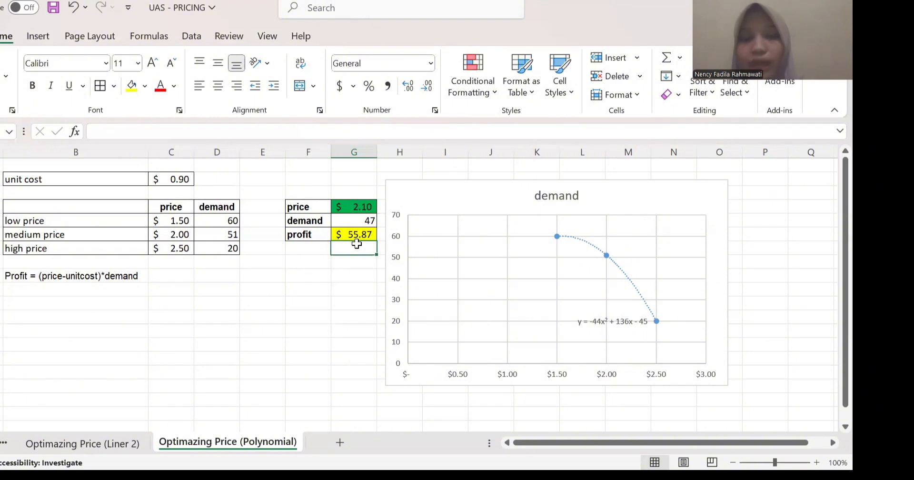
# - Open Solver, move its dialog clear of the price and profit cells, and set the profit cell G6 as the objective to maximize
pyautogui.click(193, 39)
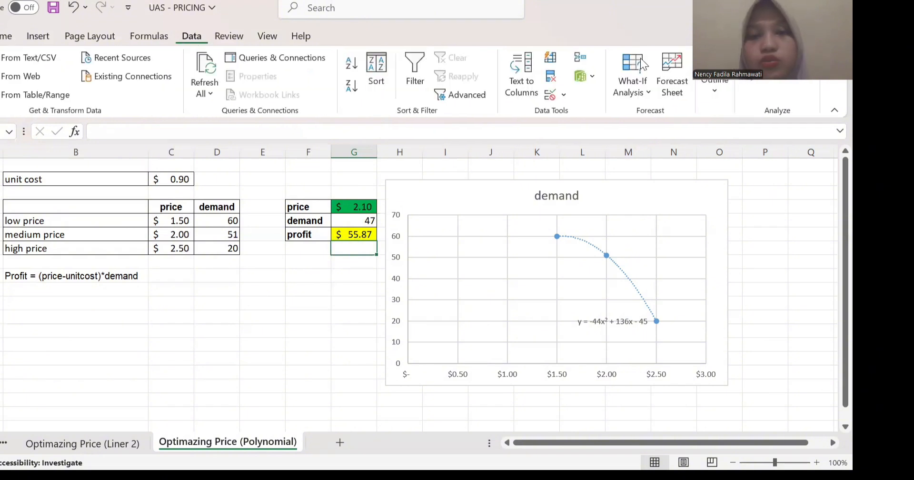
pyautogui.click(775, 83)
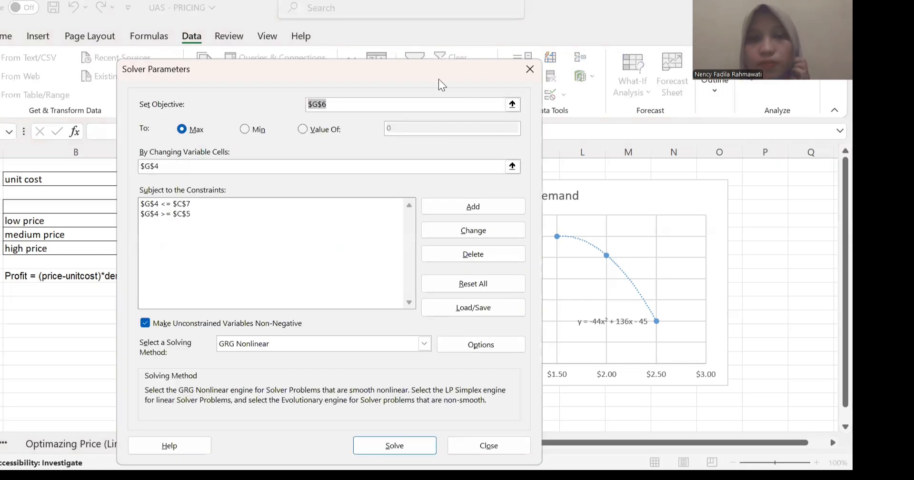
pyautogui.moveTo(438, 84); pyautogui.dragTo(608, 151)
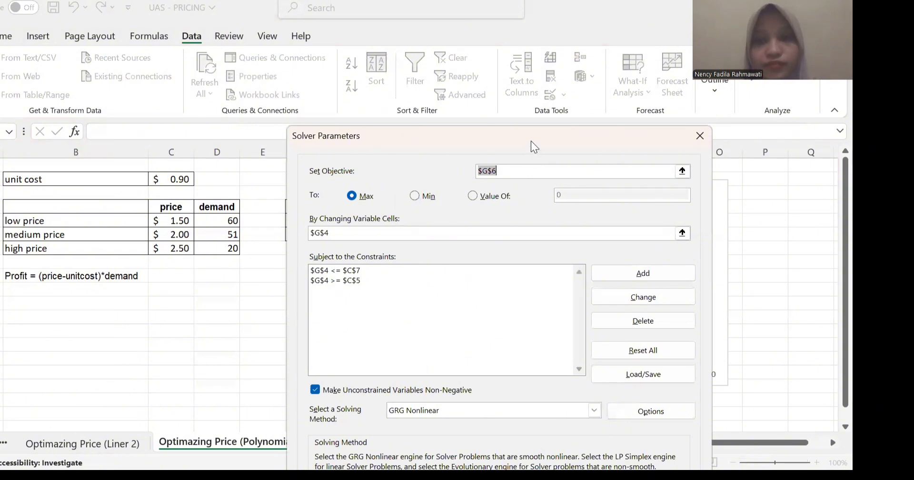
pyautogui.moveTo(534, 147); pyautogui.dragTo(643, 191)
pyautogui.press('BackSpace')
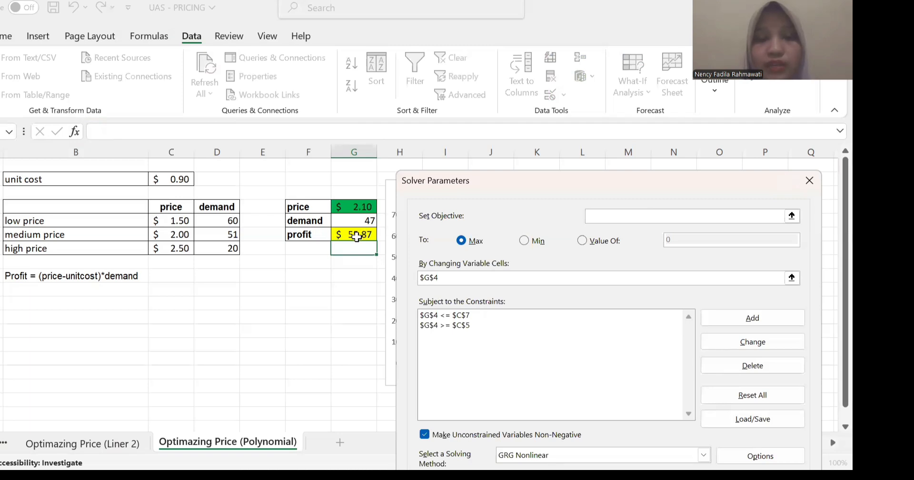
pyautogui.click(357, 236)
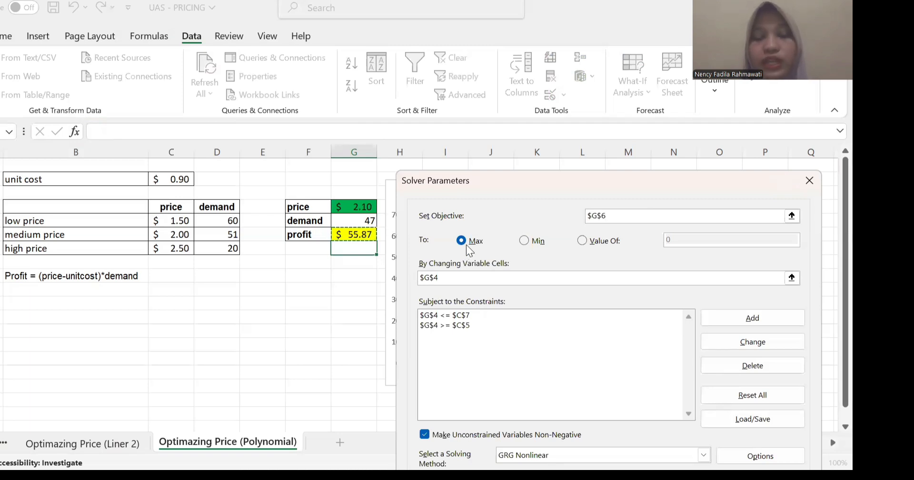
# - Set the price cell G4 as Solver's changing variable cell
pyautogui.click(451, 277)
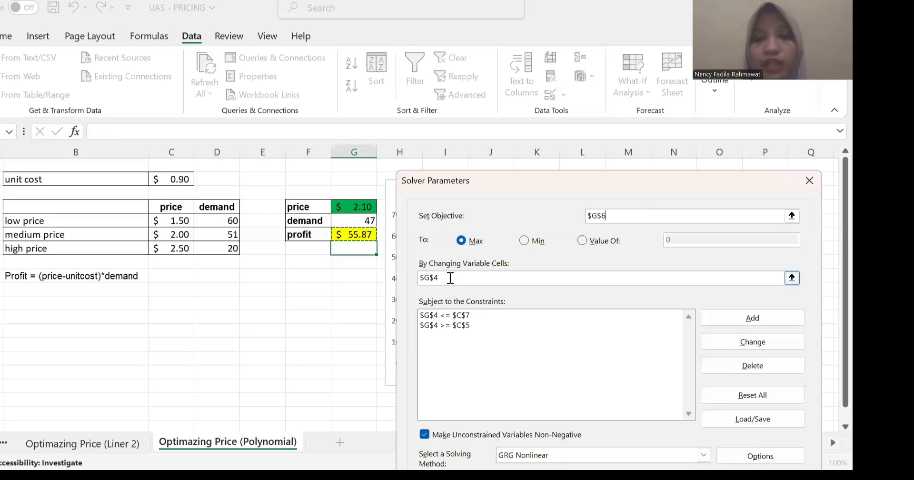
pyautogui.press('BackSpace')
pyautogui.press('BackSpace')
pyautogui.press('BackSpace')
pyautogui.press('BackSpace')
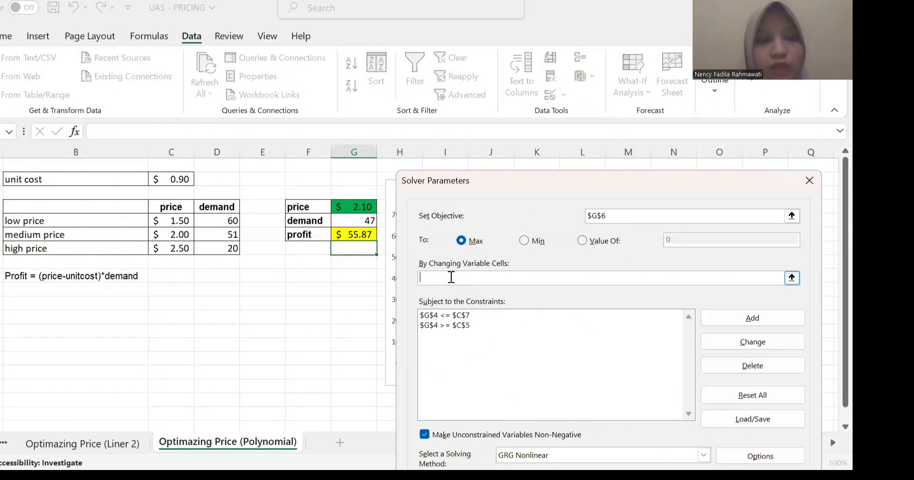
pyautogui.click(344, 206)
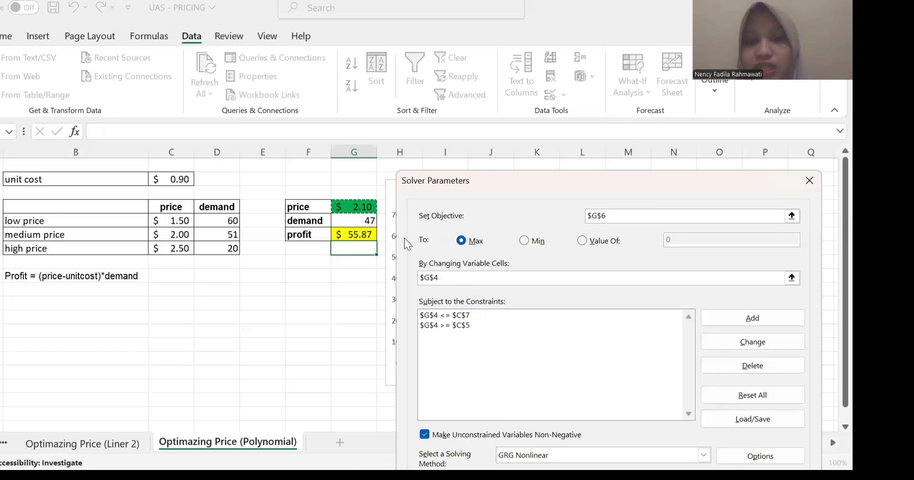
# - Add a Solver constraint keeping the price G4 less than or equal to the high price in C7
pyautogui.click(479, 327)
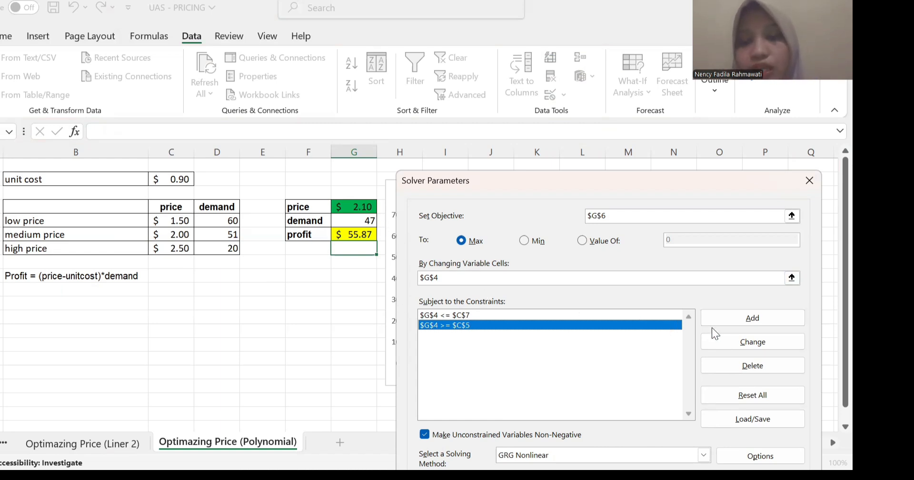
pyautogui.click(758, 319)
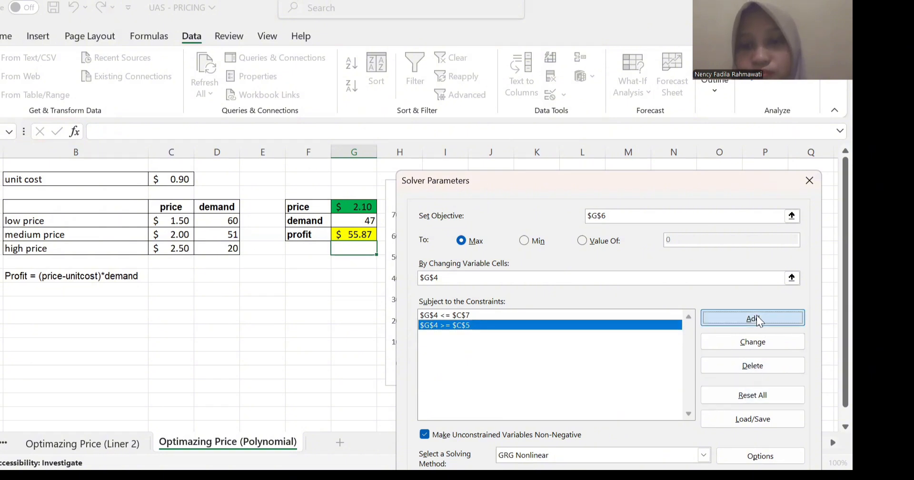
pyautogui.click(758, 320)
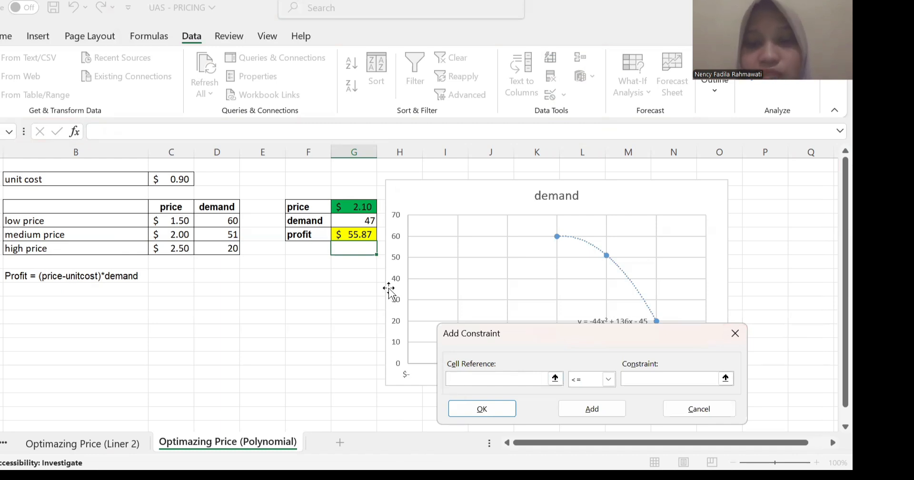
pyautogui.click(346, 208)
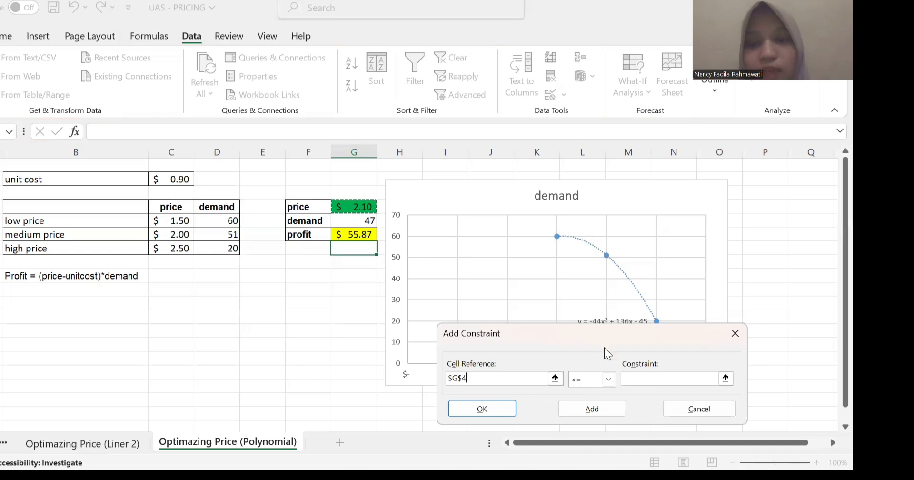
pyautogui.click(630, 379)
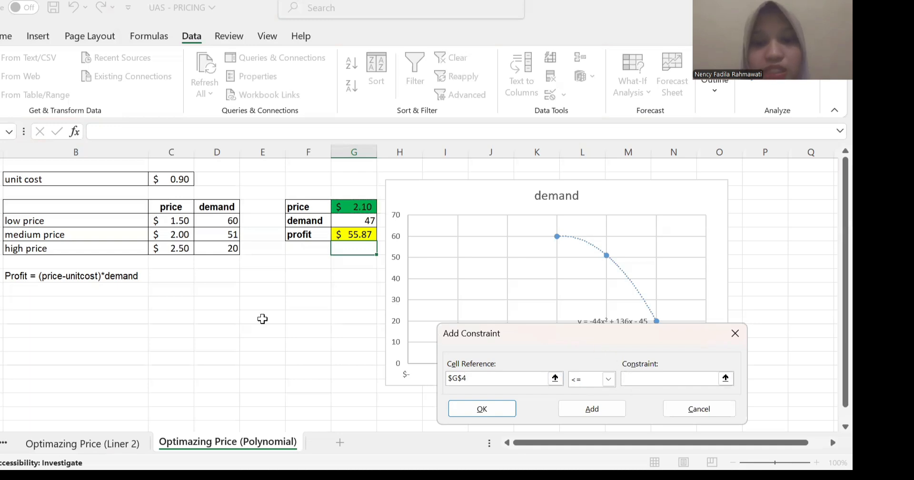
pyautogui.click(166, 248)
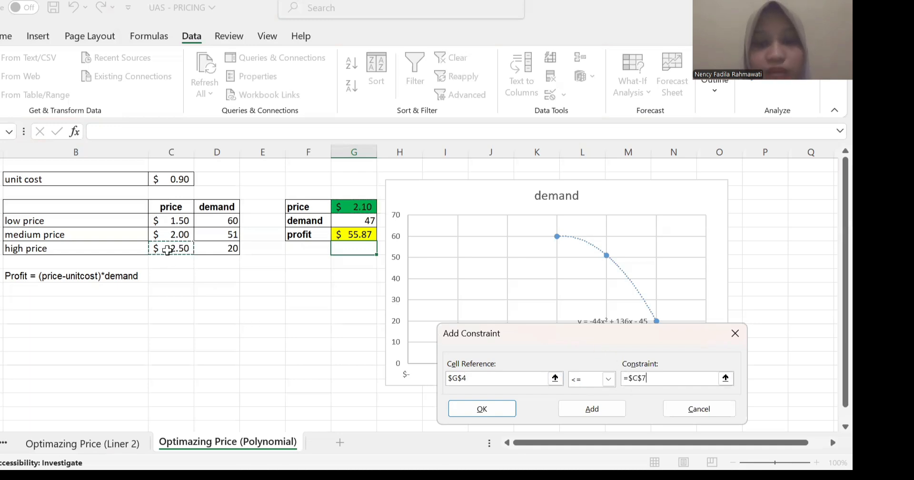
pyautogui.click(595, 408)
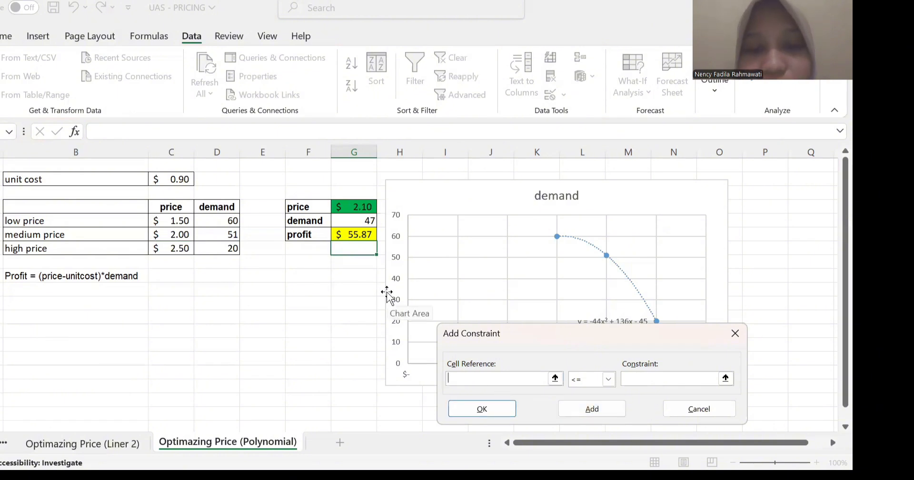
# - Add the Solver constraint G4 >= C5 for the low price, solve the model and keep the Solver solution
pyautogui.click(350, 203)
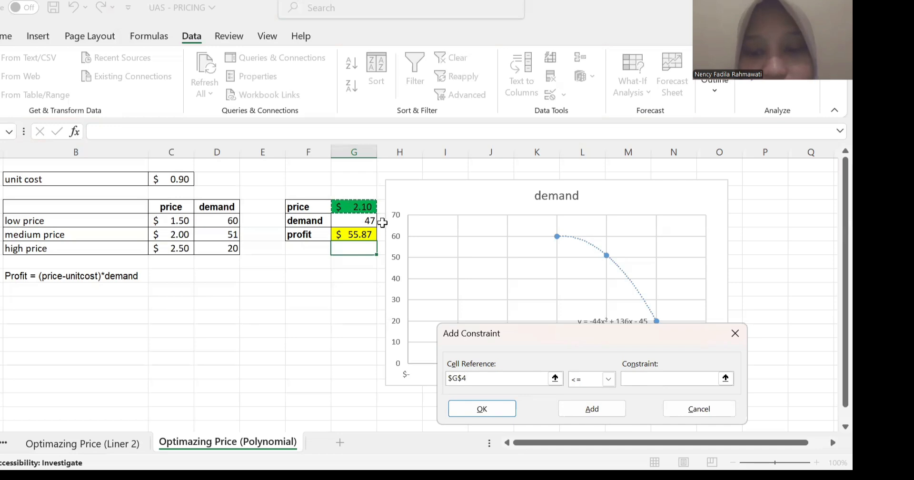
pyautogui.click(609, 379)
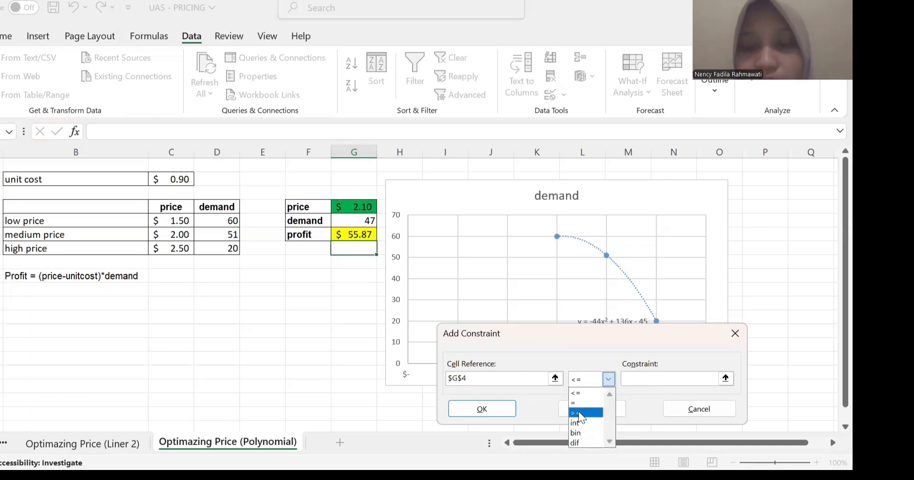
pyautogui.click(578, 411)
pyautogui.click(641, 383)
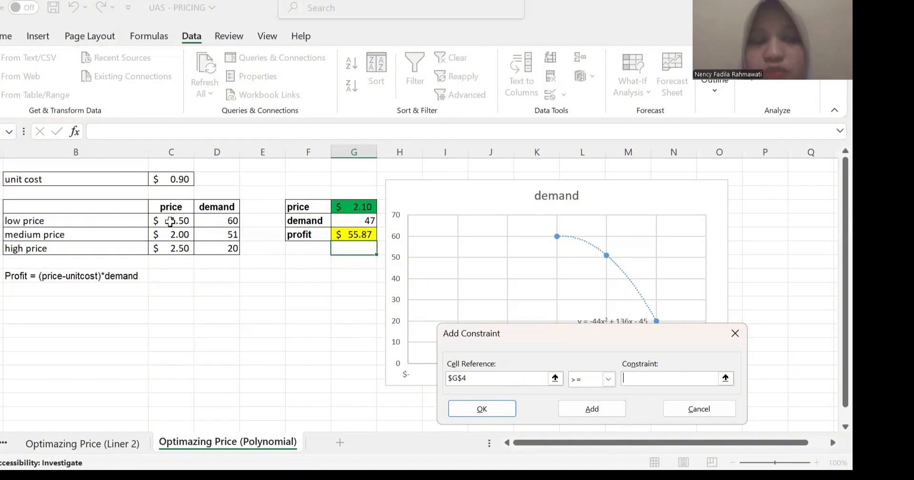
pyautogui.click(170, 221)
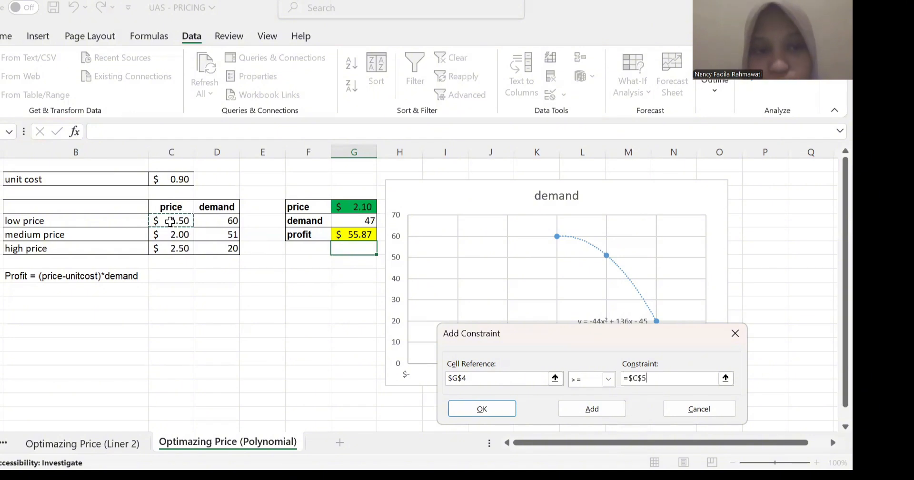
pyautogui.click(487, 411)
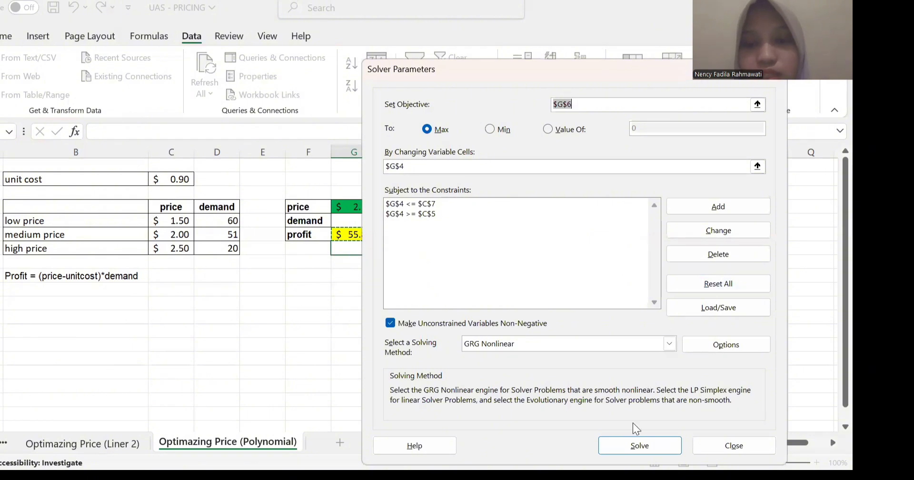
pyautogui.click(633, 447)
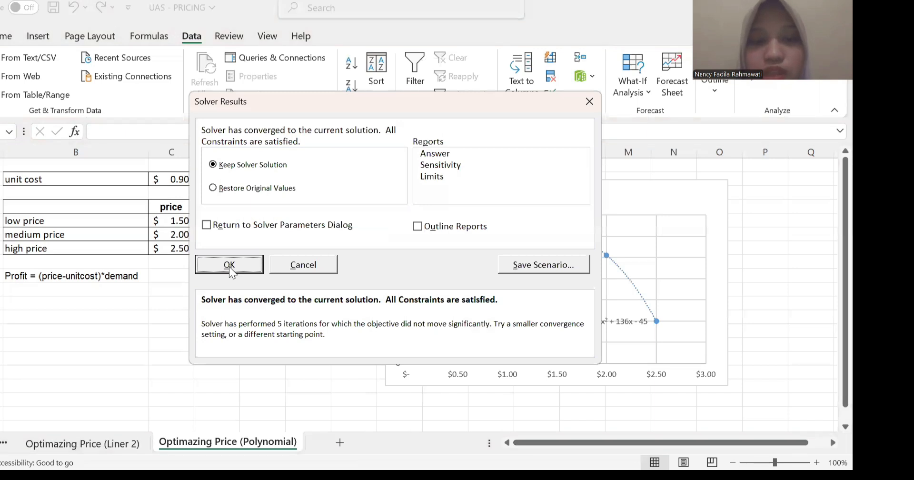
pyautogui.click(230, 266)
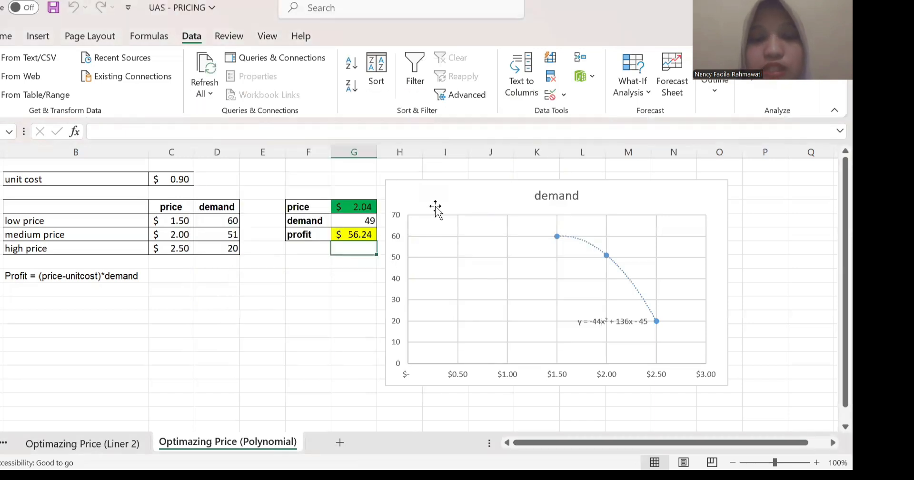
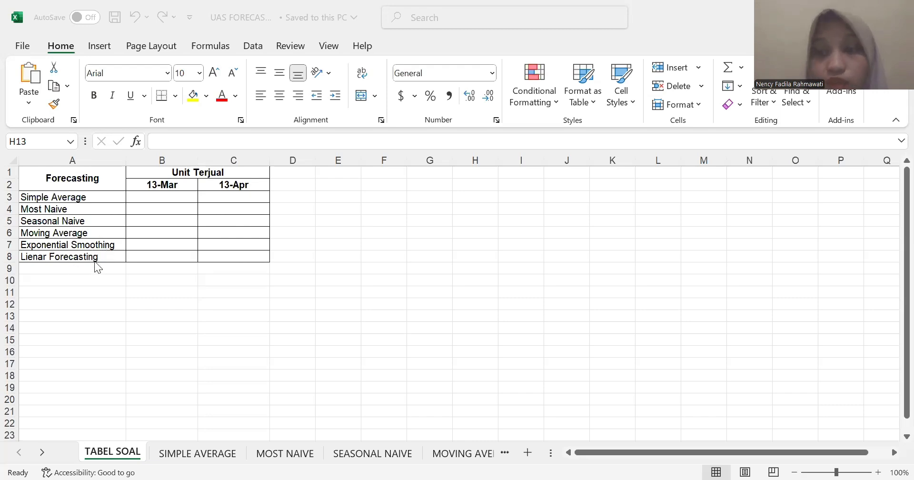
# - On the SIMPLE AVERAGE sheet, calculate the March 2019 units in C61 with =AVERAGE(C2:C60)
pyautogui.click(190, 456)
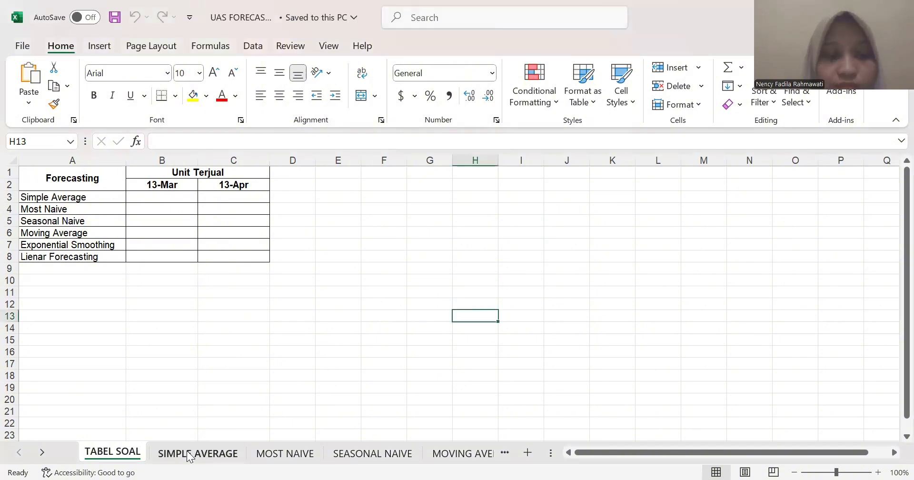
pyautogui.scroll(-2, 272, 302)
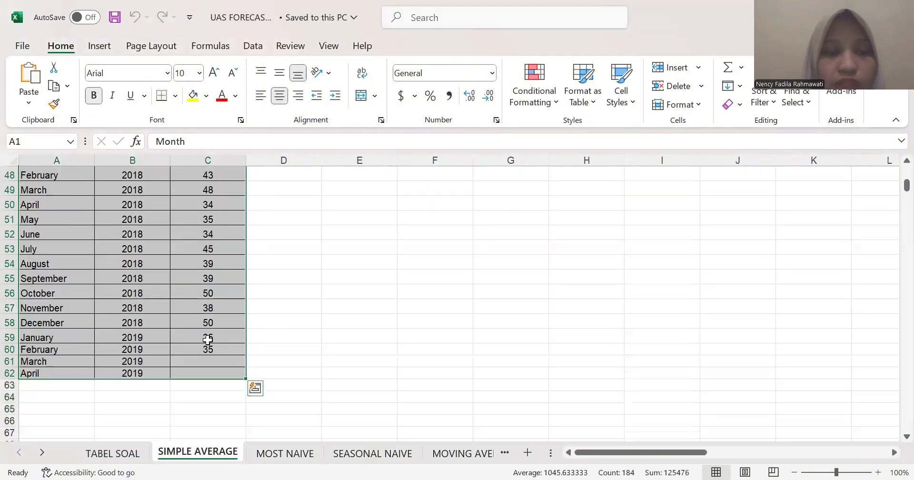
pyautogui.click(198, 359)
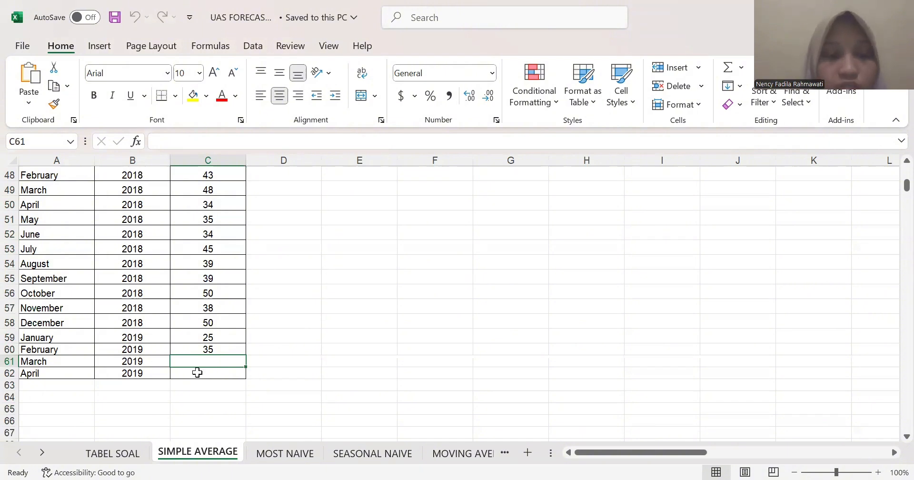
pyautogui.write('=')
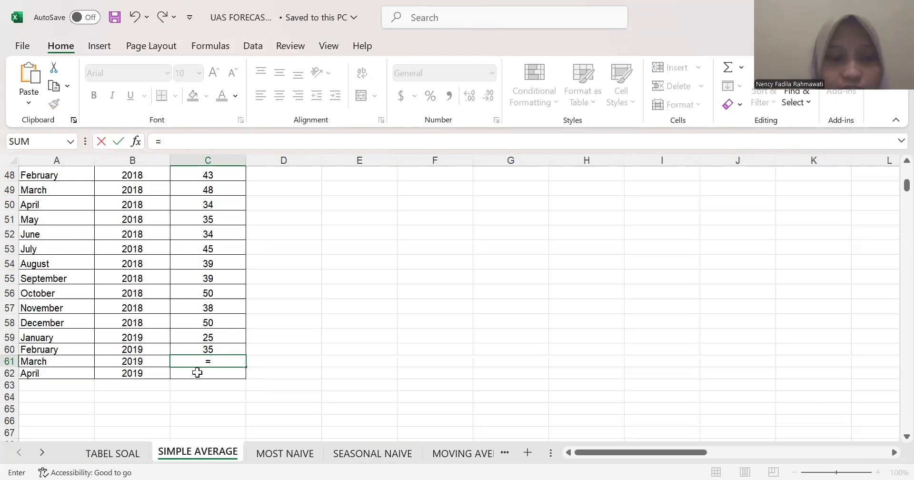
pyautogui.write('AVE')
pyautogui.doubleClick(233, 387)
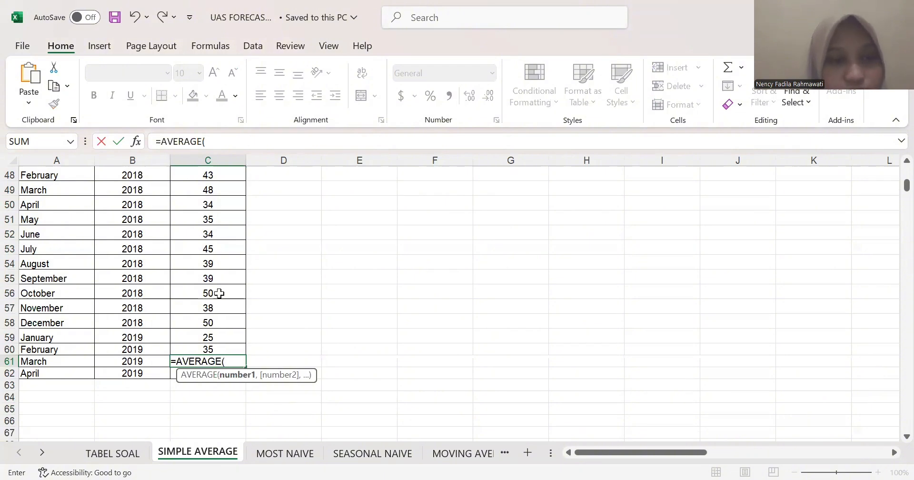
pyautogui.scroll(15, 219, 293)
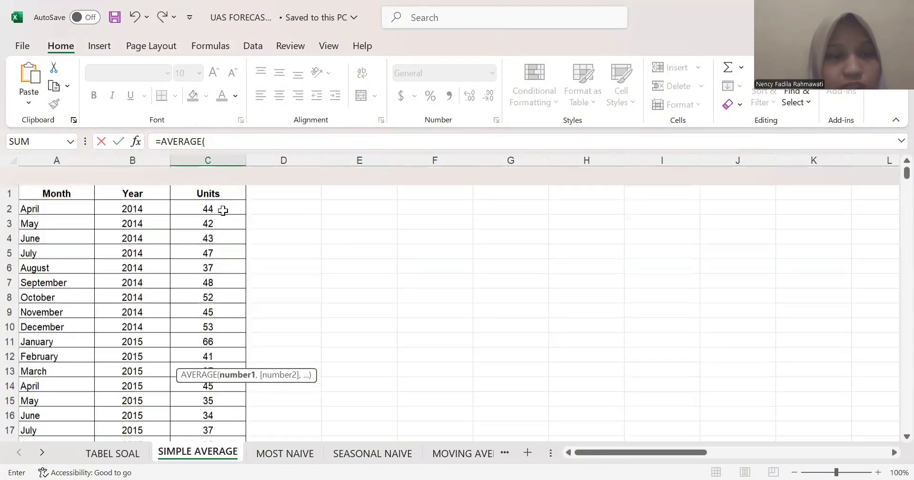
pyautogui.click(224, 186)
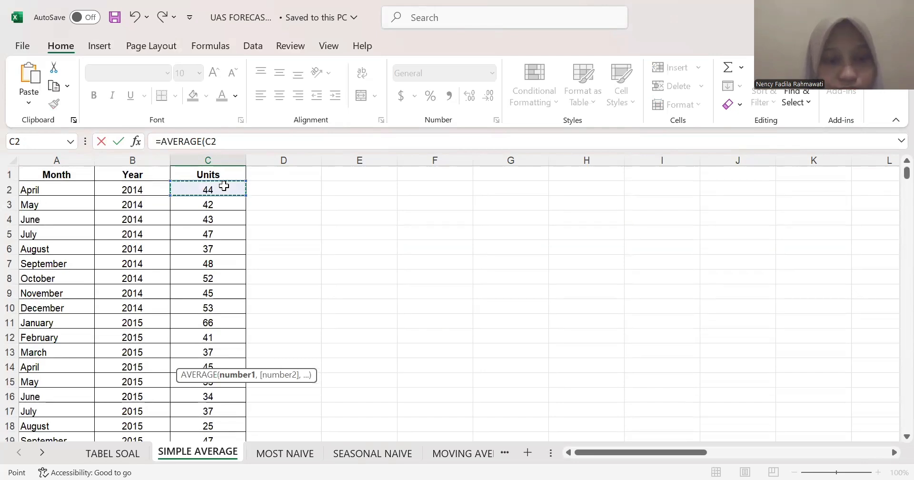
pyautogui.hotkey('ctrl', 'shift', 'Down')
pyautogui.scroll(-2, 221, 184)
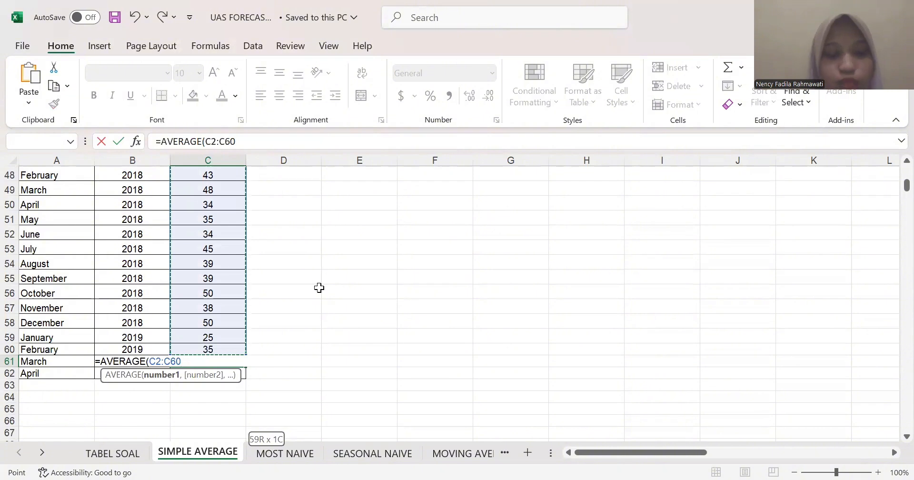
pyautogui.write(')')
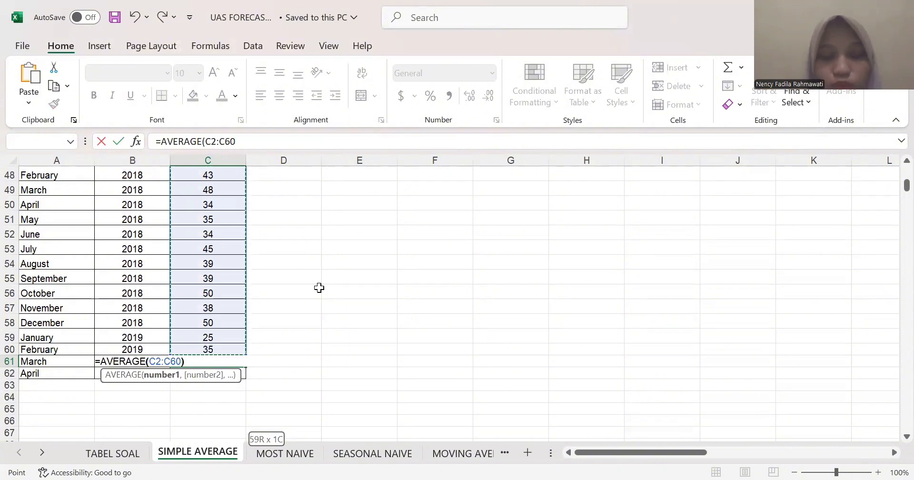
pyautogui.press('Return')
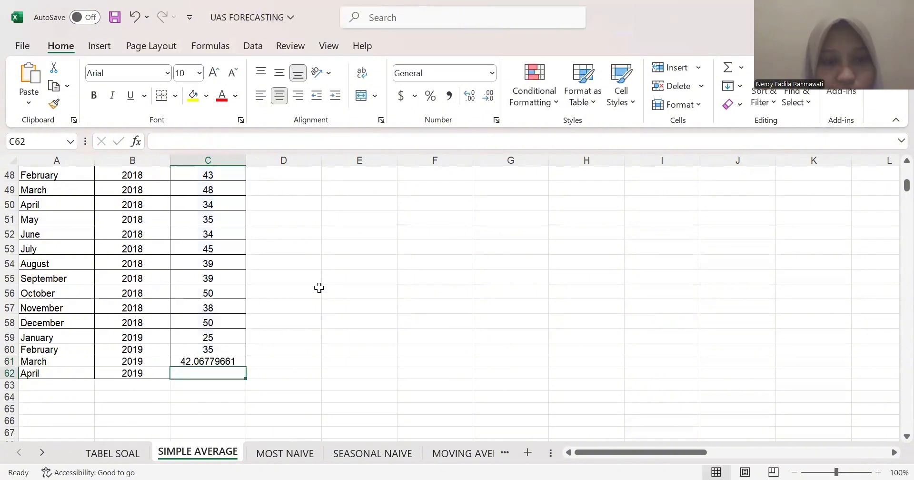
# - Format the March 2019 average in C61 with no decimals and fill it down to April 2019 in C62
pyautogui.click(204, 361)
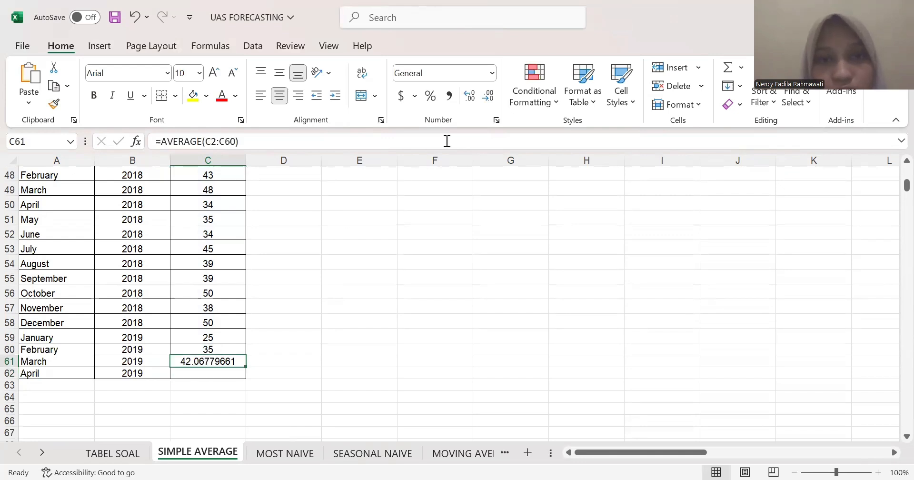
pyautogui.click(489, 96)
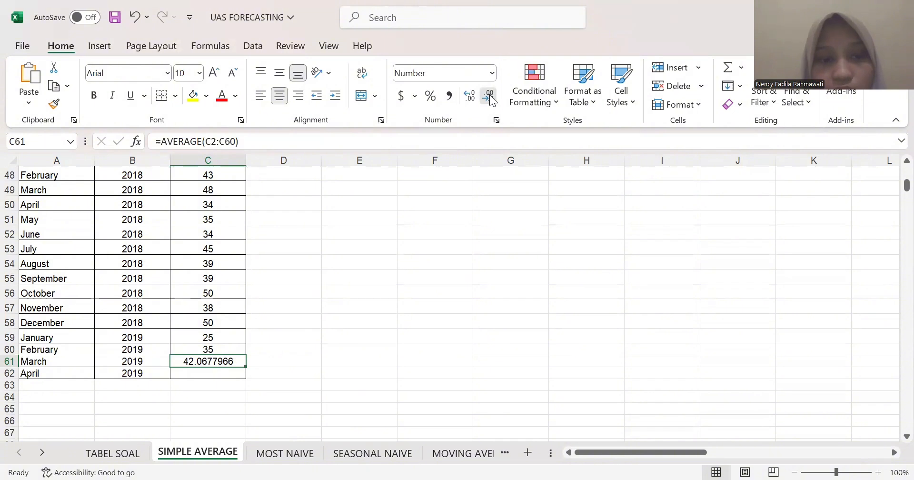
pyautogui.click(488, 97)
pyautogui.click(489, 96)
pyautogui.click(488, 96)
pyautogui.click(489, 96)
pyautogui.click(490, 98)
pyautogui.click(490, 98)
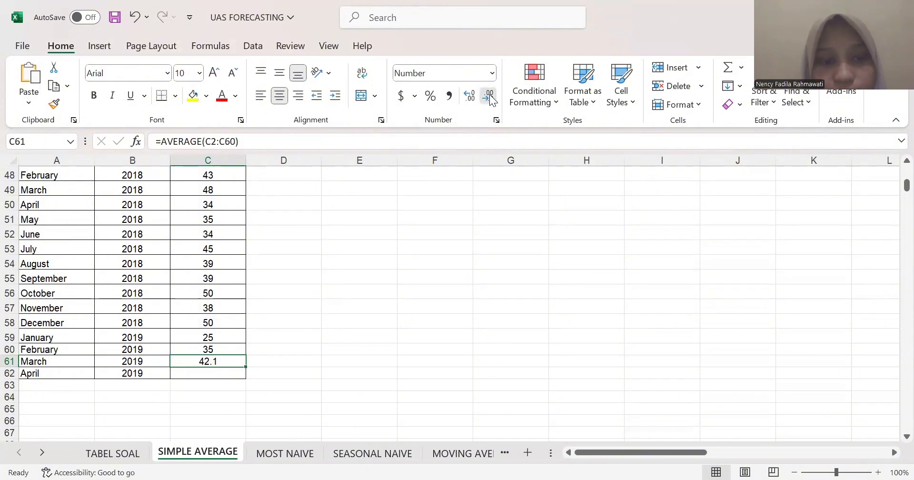
pyautogui.click(491, 98)
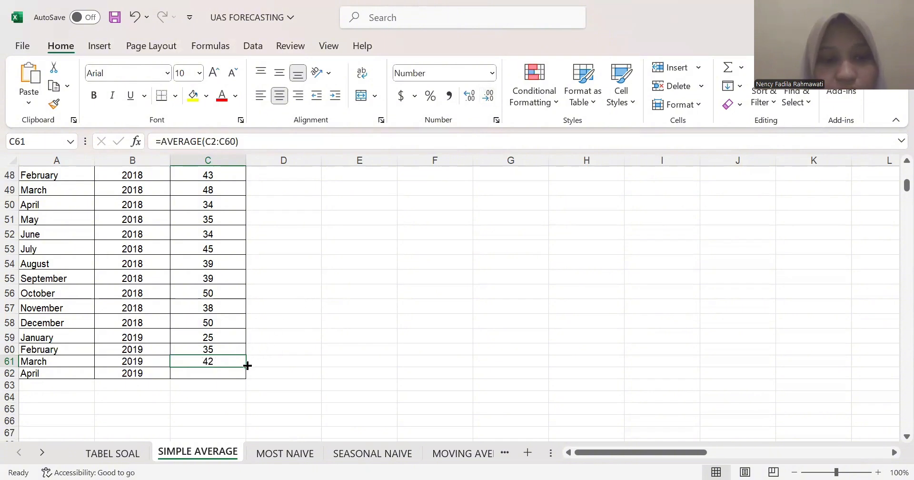
pyautogui.moveTo(244, 366); pyautogui.dragTo(244, 375)
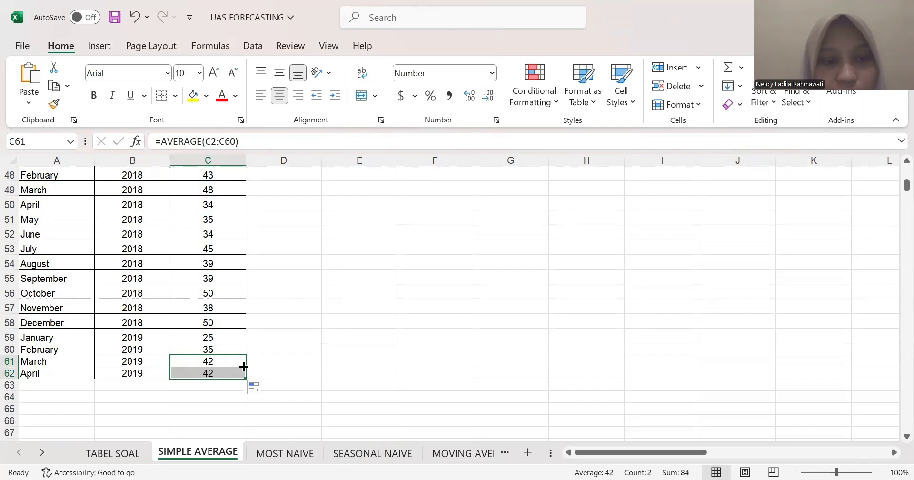
pyautogui.click(289, 358)
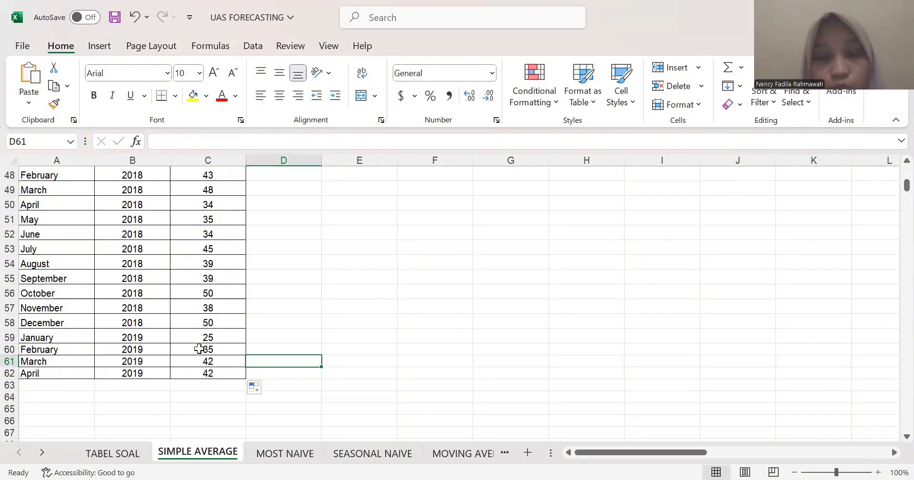
# - On the TABEL SOAL sheet, enter 42 for both 13-Mar and 13-Apr in the Simple Average row
pyautogui.click(125, 456)
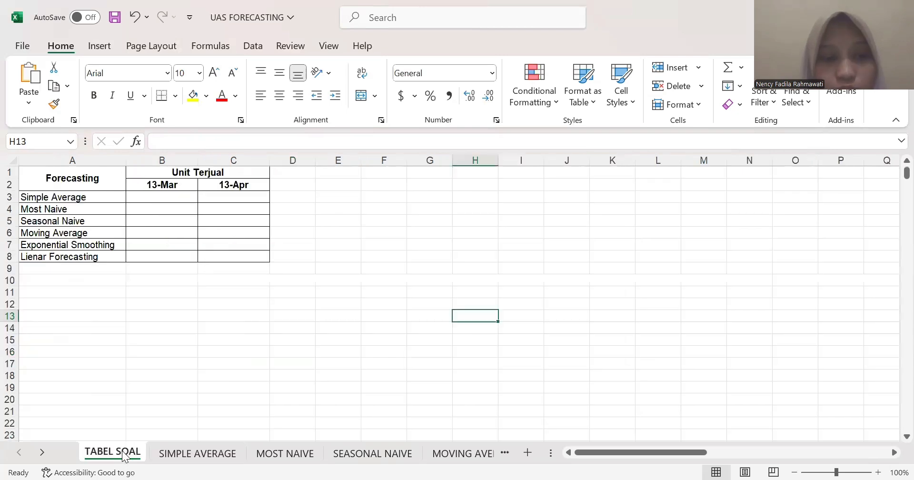
pyautogui.click(169, 199)
pyautogui.write('42')
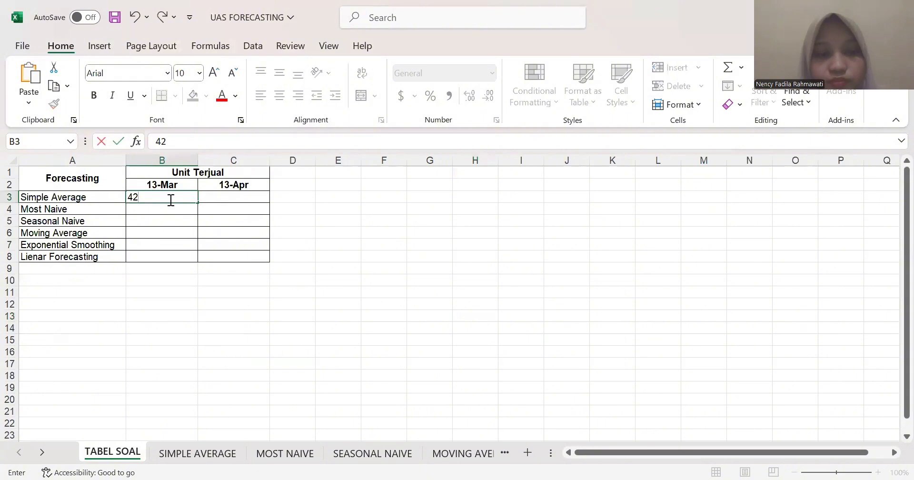
pyautogui.press('Return')
pyautogui.press('Right')
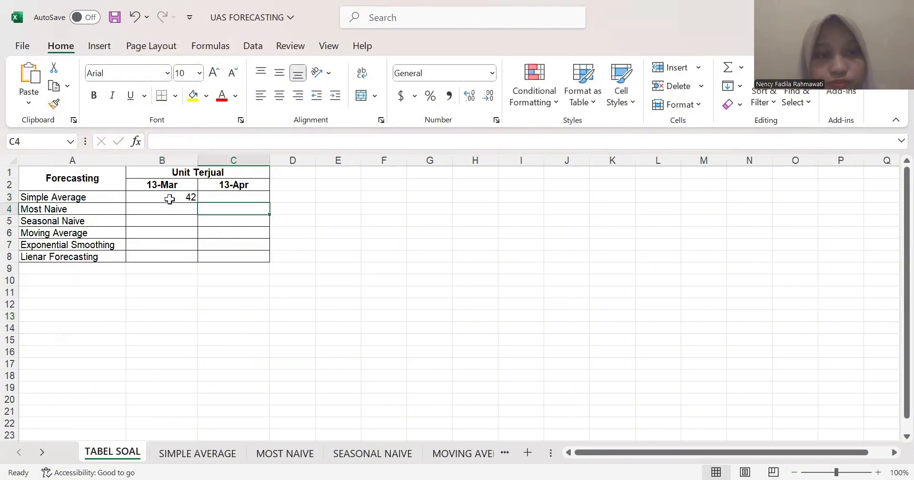
pyautogui.press('Up')
pyautogui.write('42')
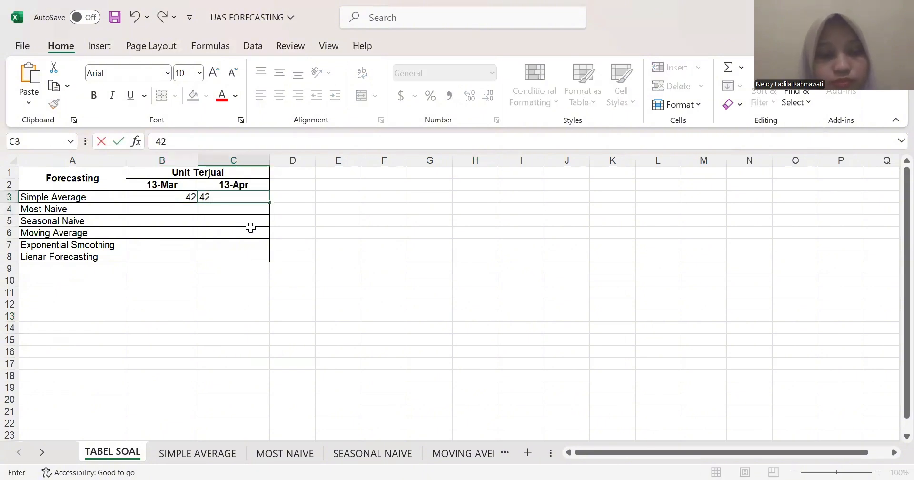
# - On the MOST NAIVE sheet, enter 35 as the units for March 2019 in C61 and April 2019 in C62
pyautogui.click(204, 455)
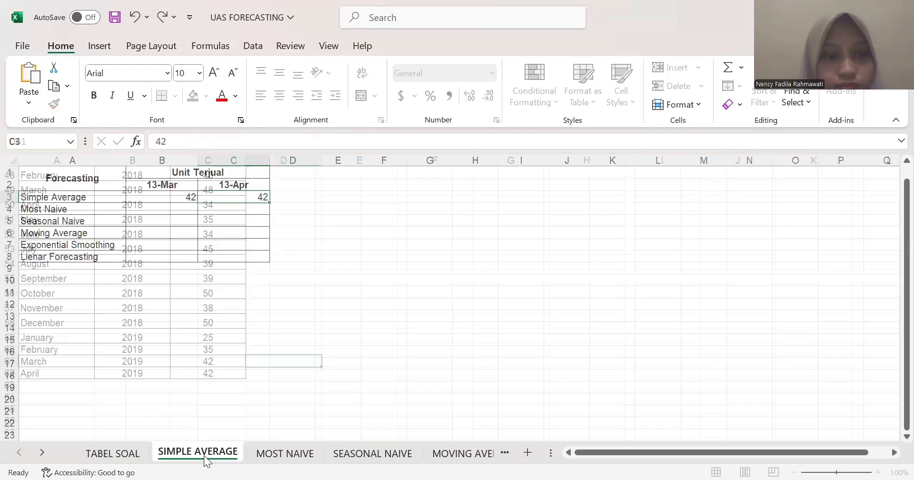
pyautogui.click(278, 456)
pyautogui.scroll(-4, 252, 370)
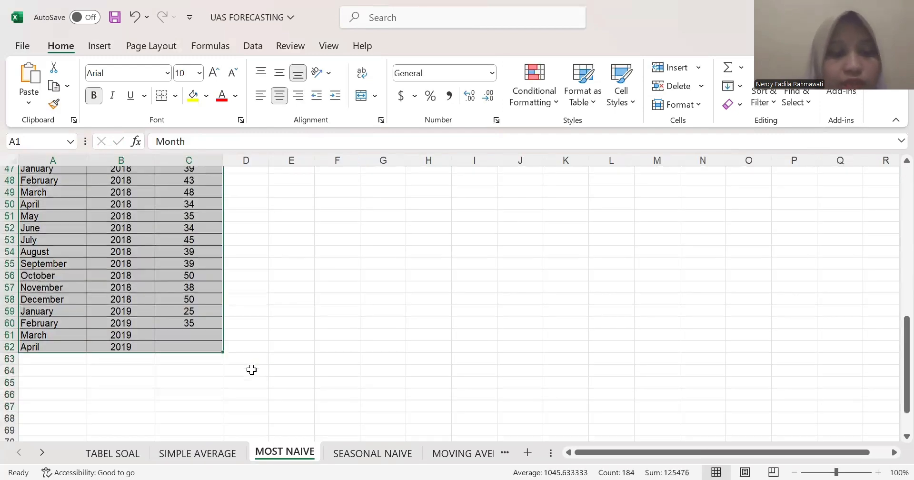
pyautogui.click(276, 326)
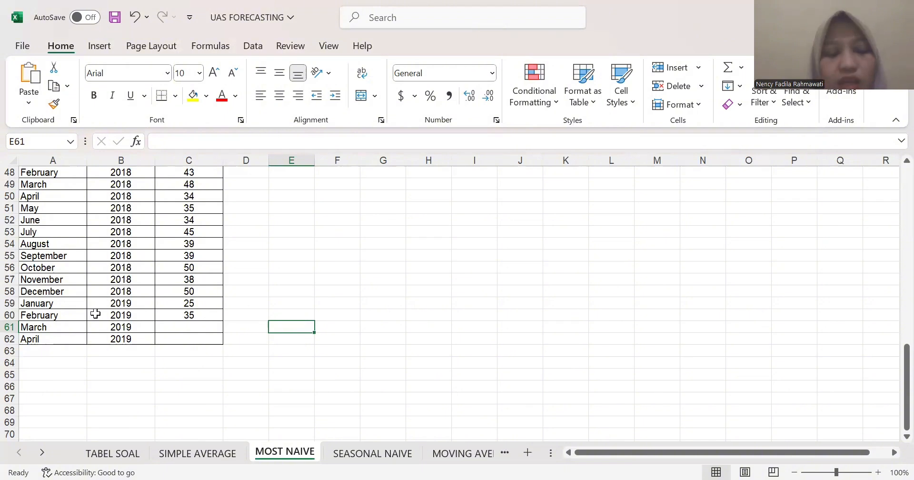
pyautogui.click(178, 327)
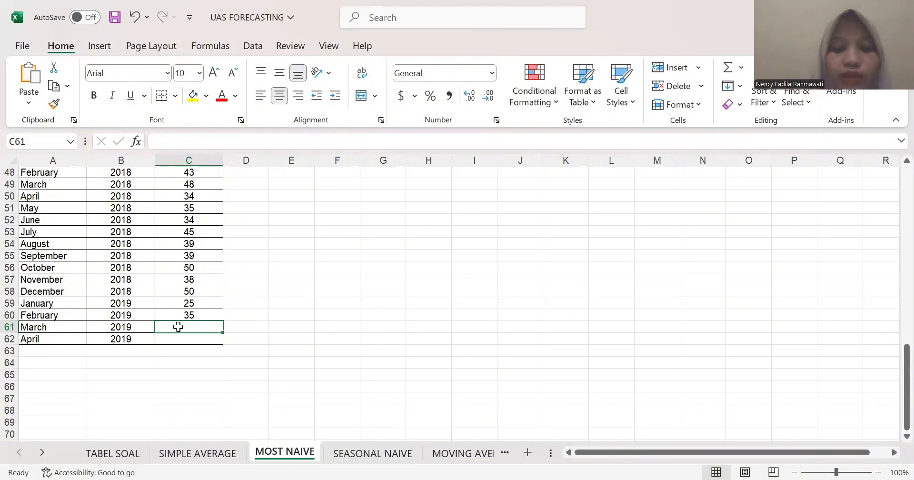
pyautogui.write('35')
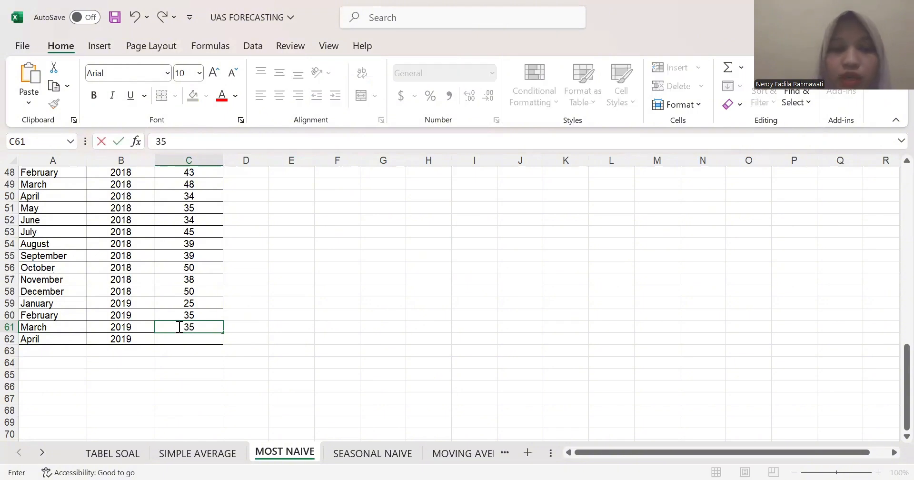
pyautogui.press('Return')
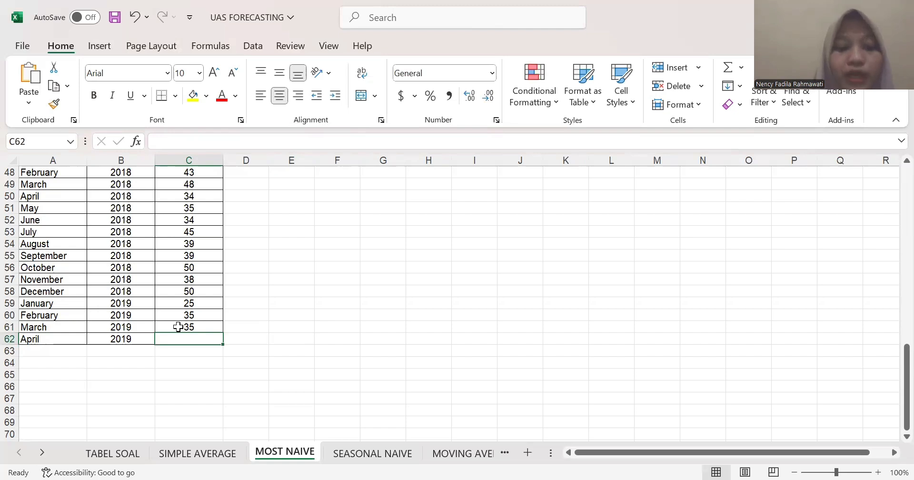
pyautogui.write('35')
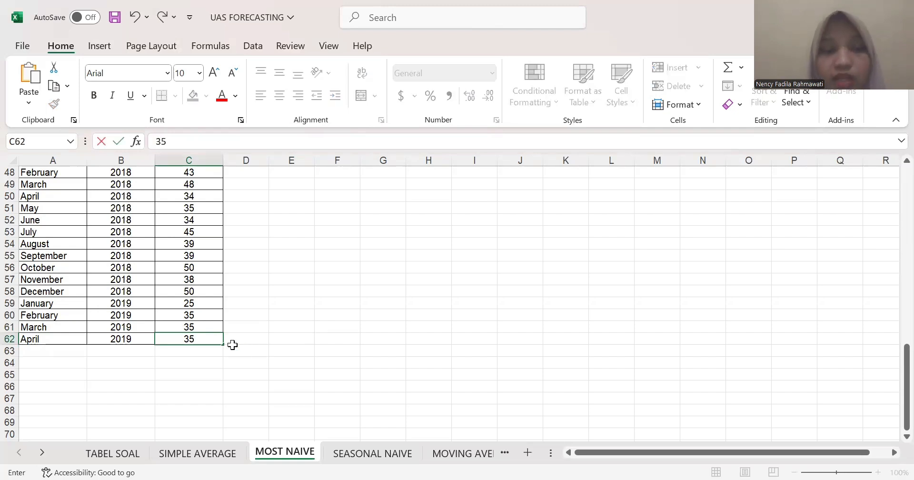
# - Fill the Most Naive row of the TABEL SOAL summary with 35 for both 13-Mar and 13-Apr
pyautogui.click(115, 459)
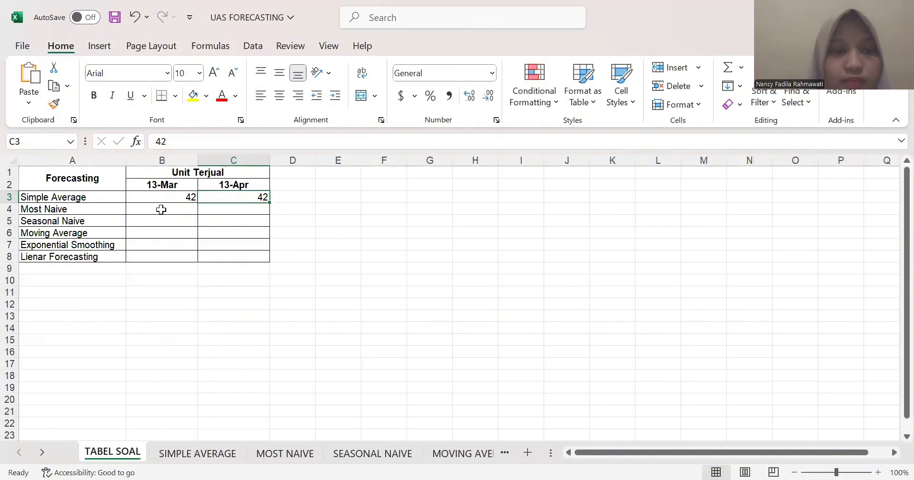
pyautogui.click(161, 209)
pyautogui.write('35')
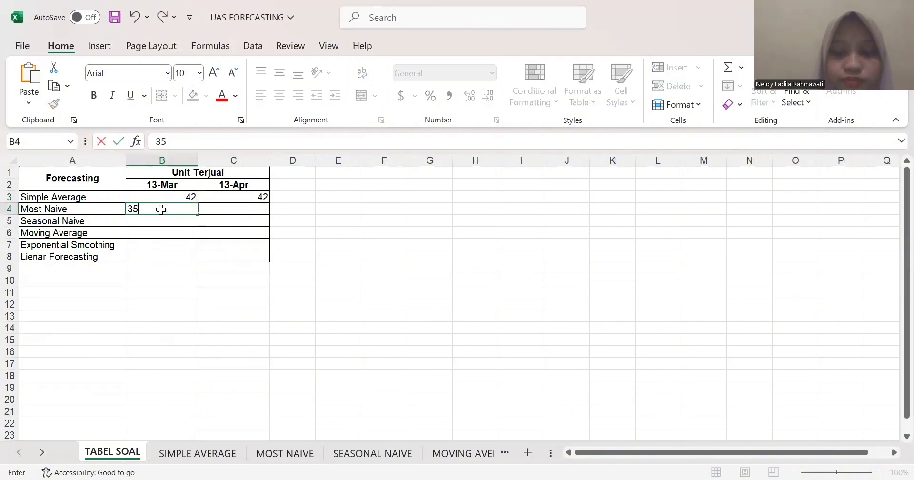
pyautogui.press('Tab')
pyautogui.write('35')
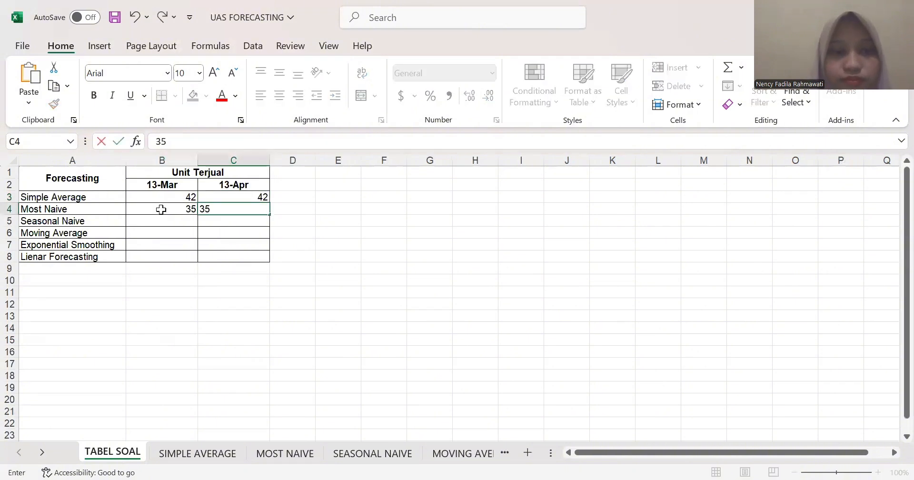
# - On the SEASONAL NAIVE sheet, enter 48 as the units for March 2019 in C61 and 34 for April 2019 in C62
pyautogui.click(307, 457)
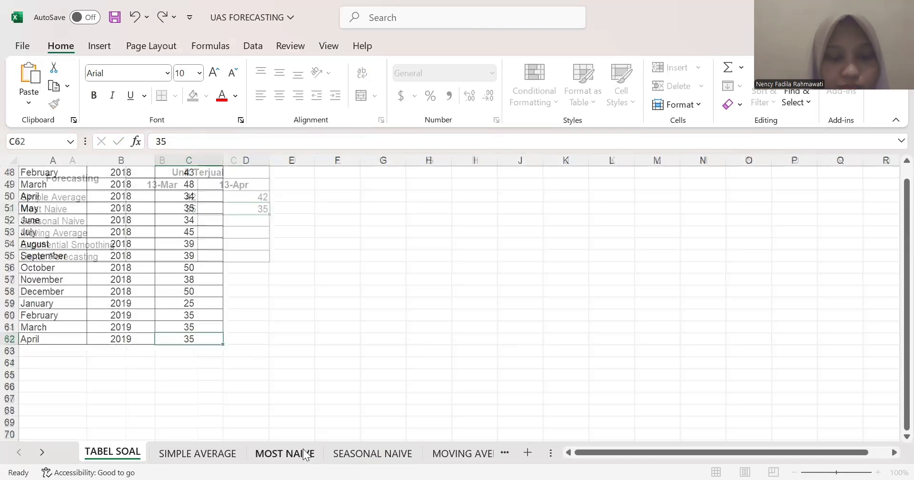
pyautogui.click(360, 457)
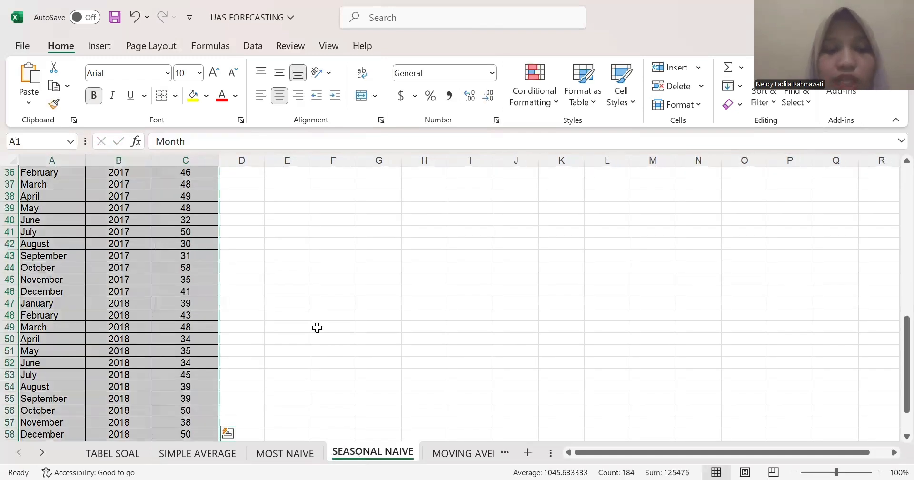
pyautogui.scroll(-4, 304, 326)
pyautogui.click(292, 325)
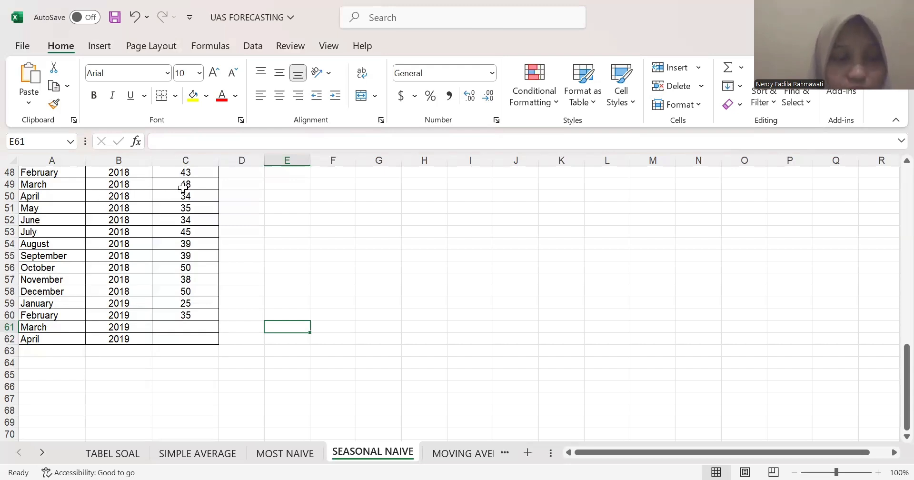
pyautogui.click(175, 326)
pyautogui.write('4')
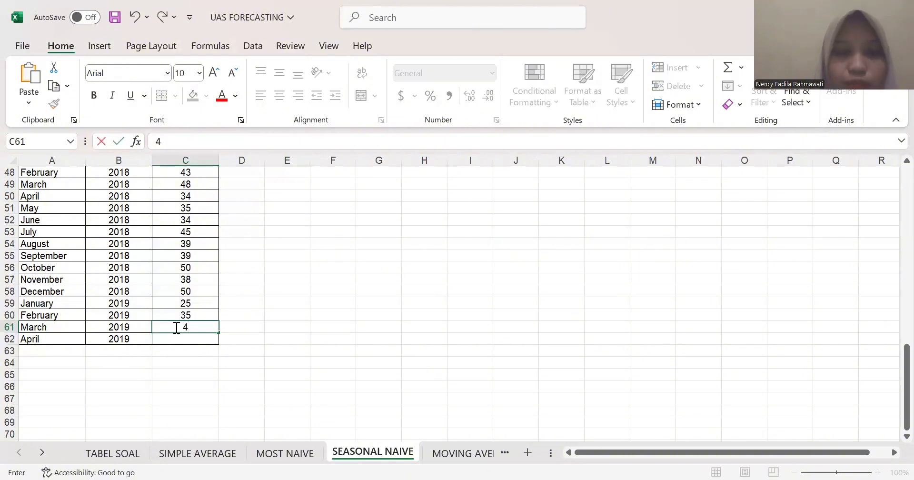
pyautogui.write('8')
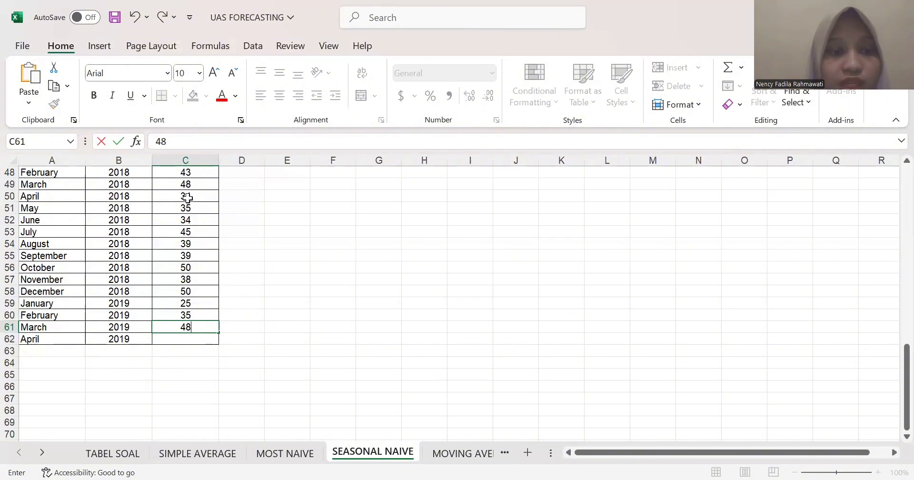
pyautogui.click(176, 339)
pyautogui.write('34')
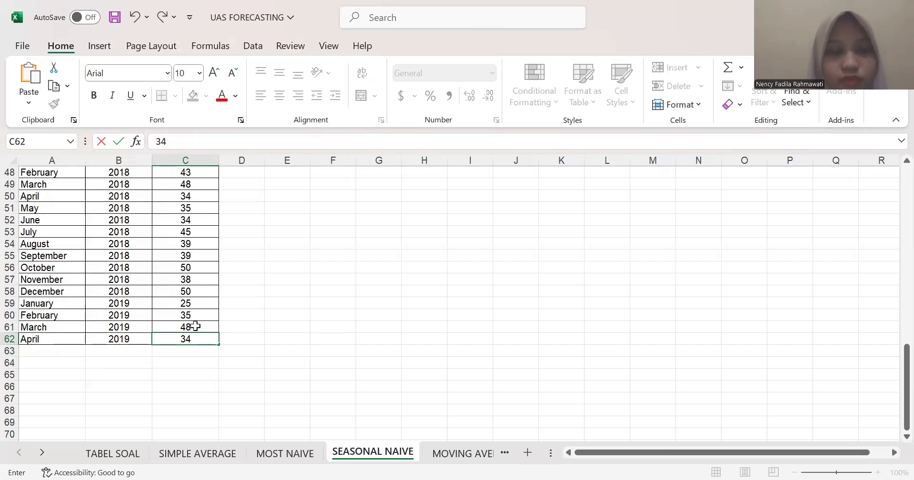
# - On the TABEL SOAL sheet, enter 48 for 13-Mar and 34 for 13-Apr in the Seasonal Naive row
pyautogui.click(120, 455)
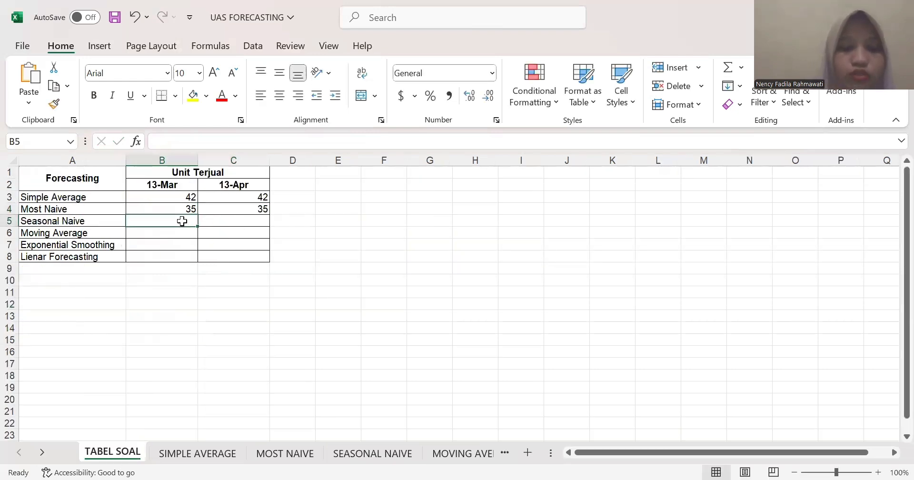
pyautogui.write('48')
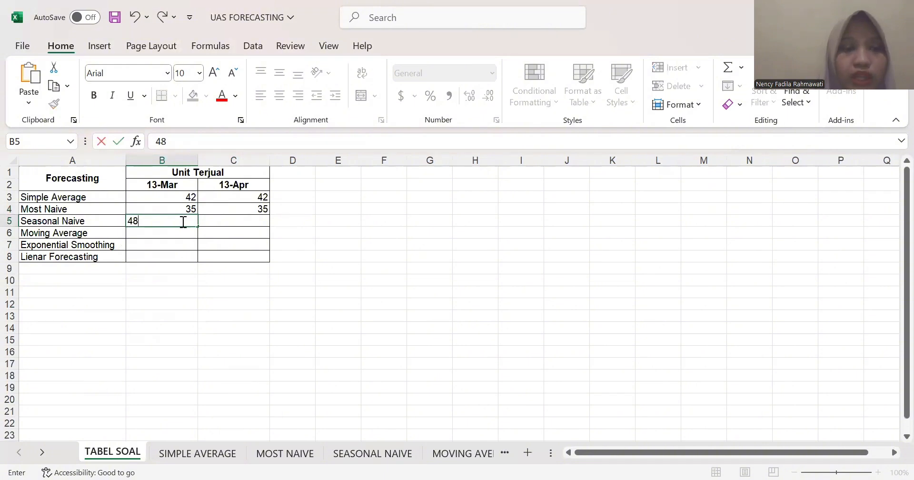
pyautogui.press('Tab')
pyautogui.write('34')
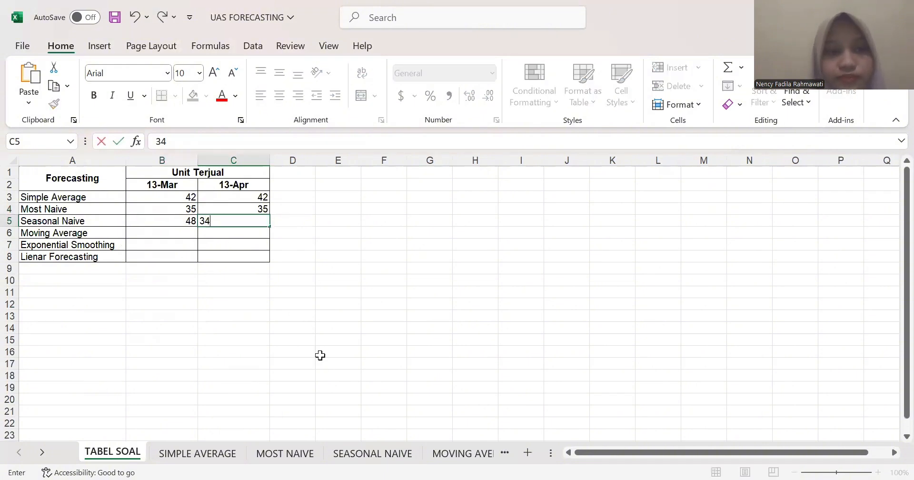
# - On the MOVING AVERAGE sheet, extend the month series to December in A70 and fill the year 2019 down to B70
pyautogui.click(336, 454)
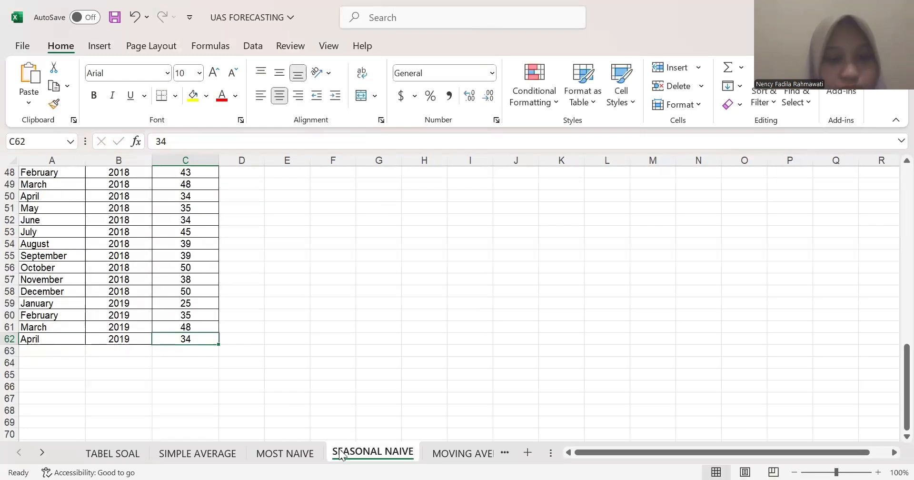
pyautogui.click(447, 455)
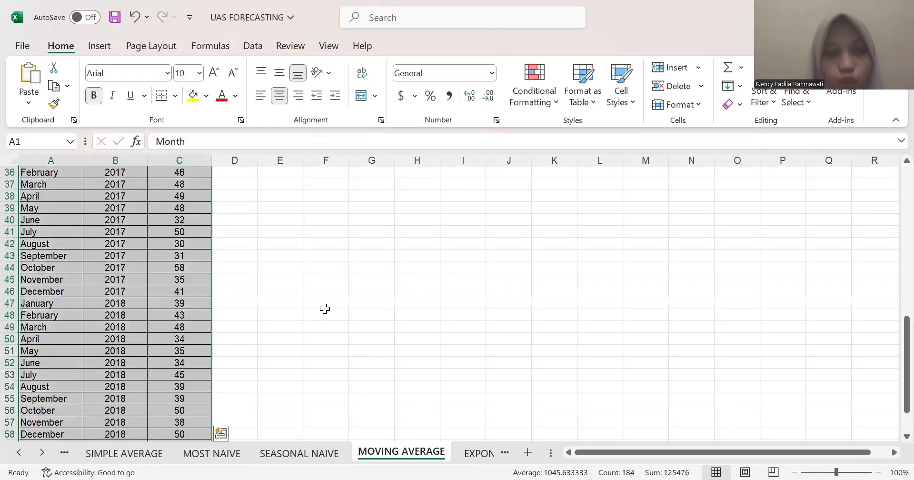
pyautogui.scroll(-4, 325, 309)
pyautogui.click(327, 314)
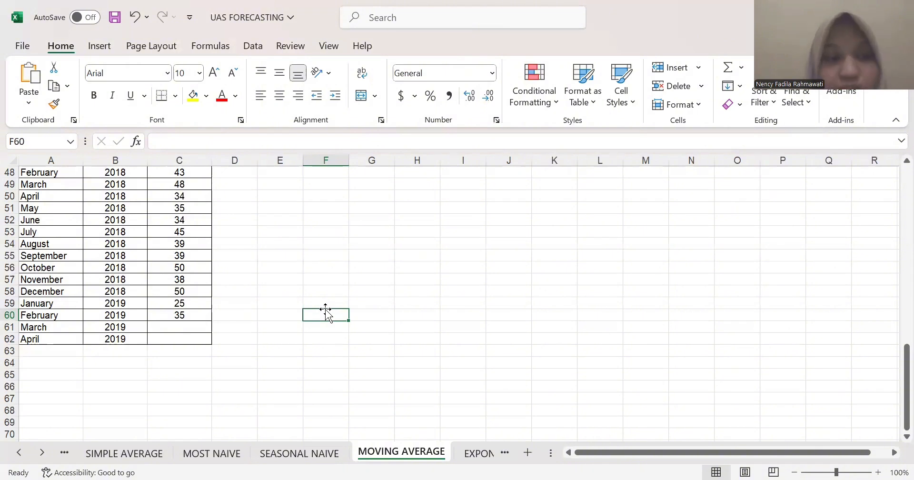
pyautogui.scroll(-2, 116, 314)
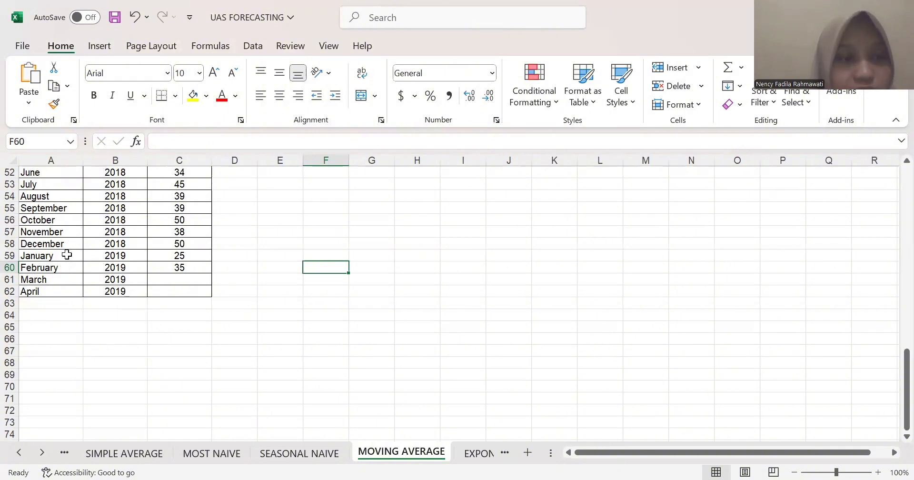
pyautogui.moveTo(66, 254); pyautogui.dragTo(84, 392)
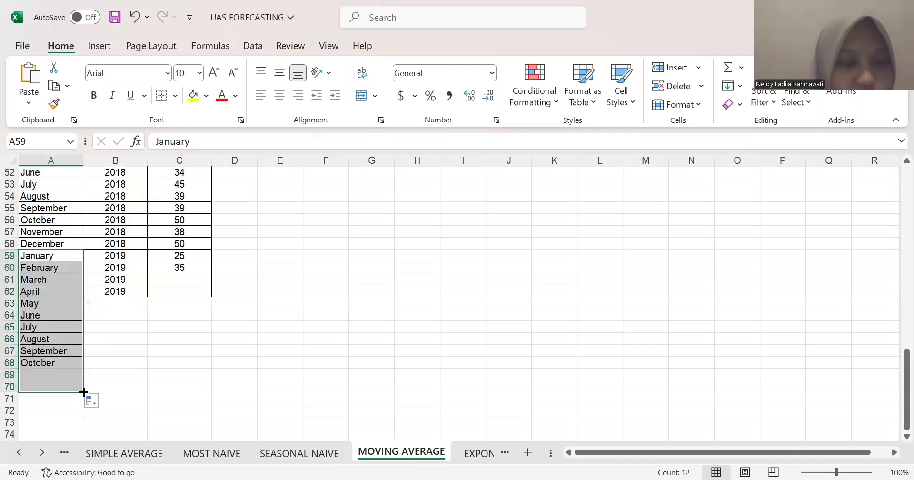
pyautogui.click(139, 292)
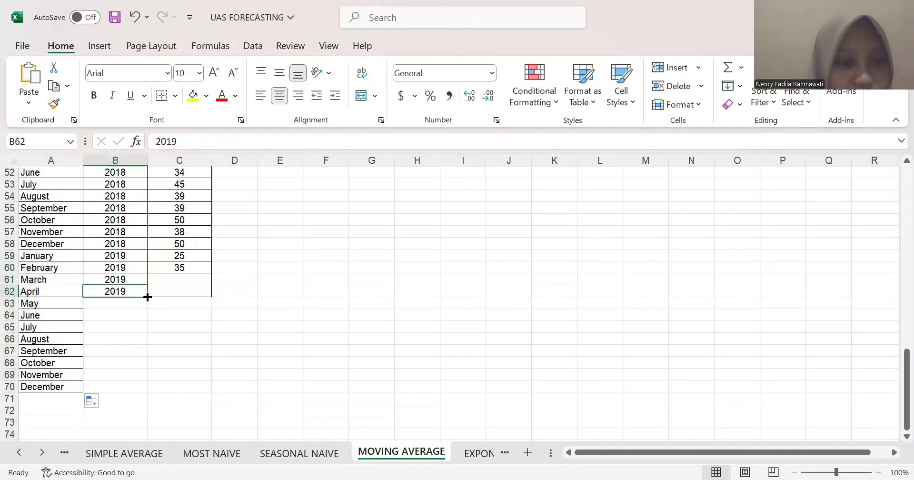
pyautogui.doubleClick(147, 296)
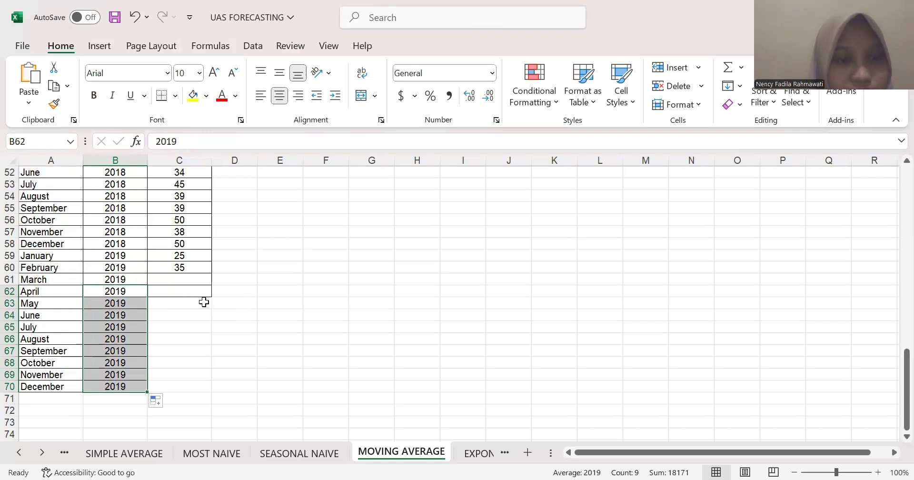
# - Apply all borders to the empty Units cells C63:C70 beside the added months
pyautogui.moveTo(203, 304); pyautogui.dragTo(199, 381)
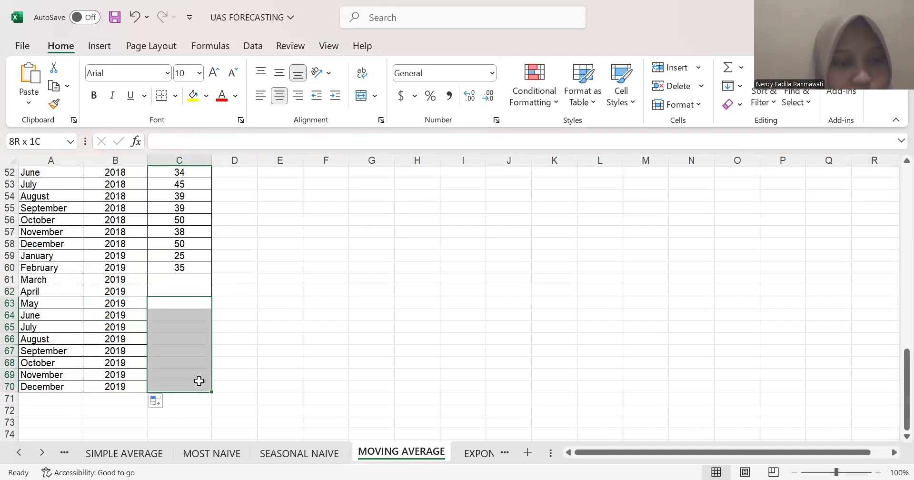
pyautogui.click(176, 96)
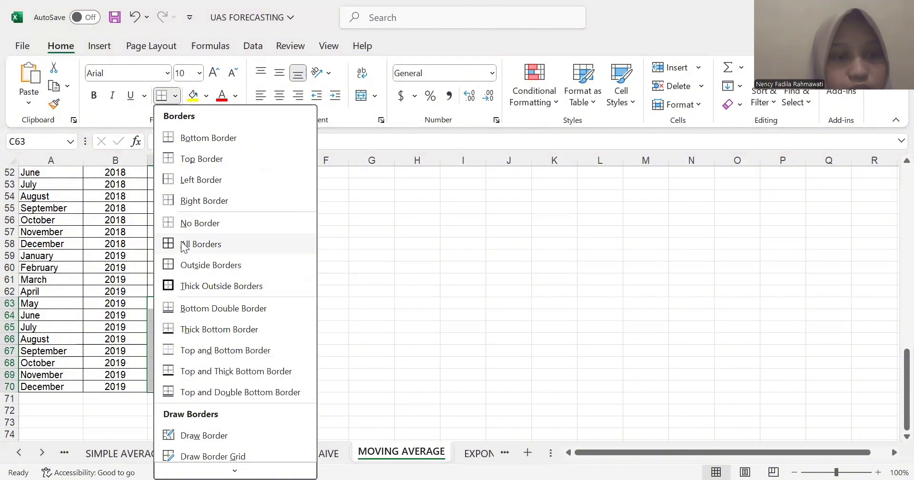
pyautogui.click(184, 245)
pyautogui.click(253, 320)
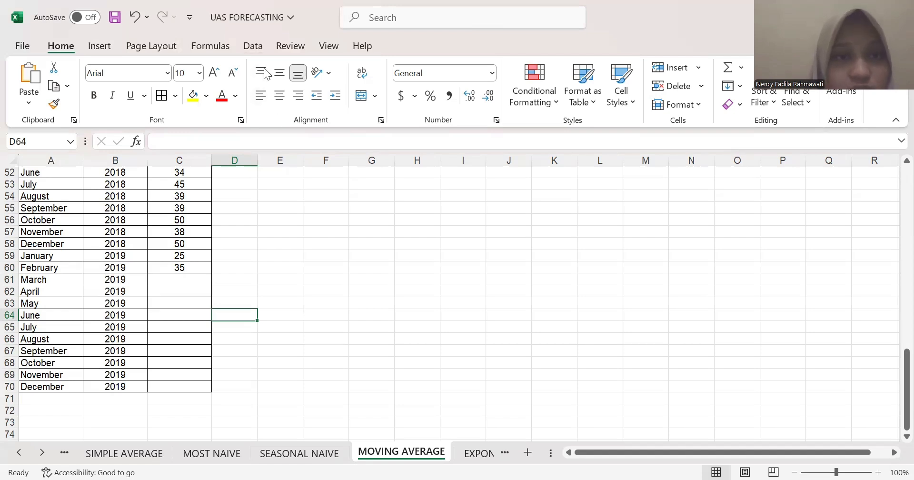
# - Start the Moving Average tool from Data Analysis and set its interval to 3
pyautogui.click(253, 46)
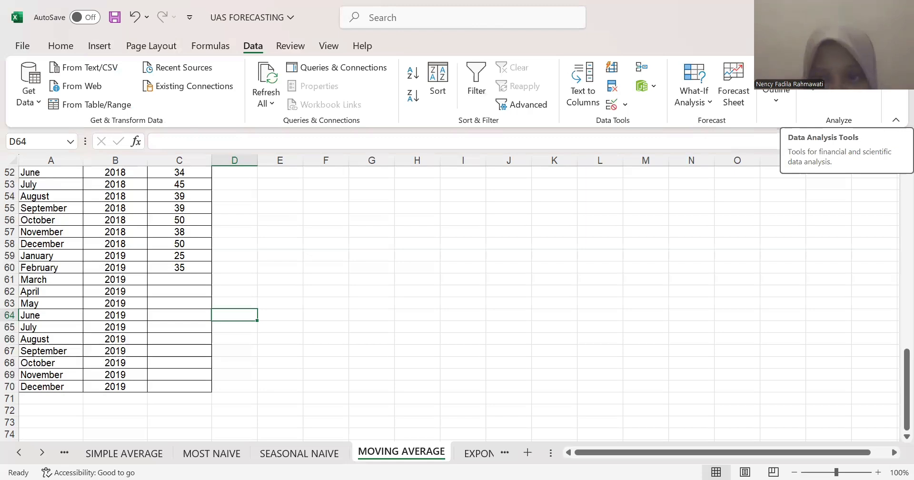
pyautogui.click(813, 81)
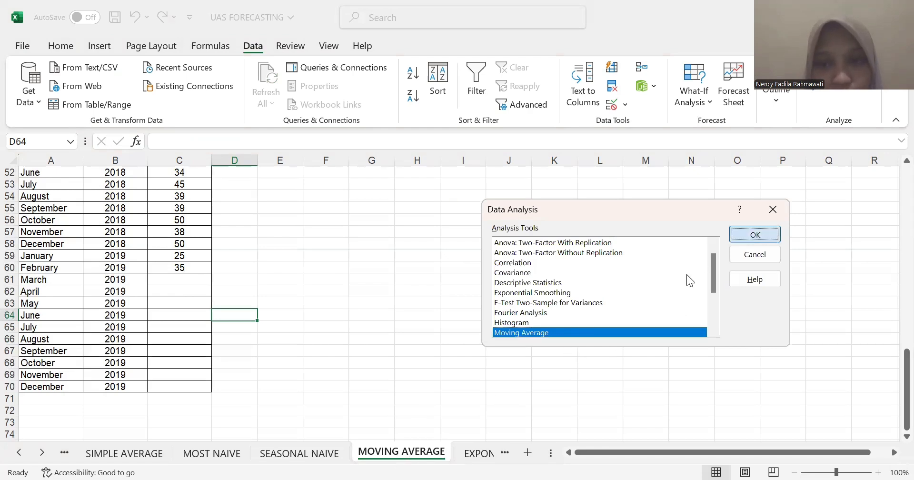
pyautogui.press('Return')
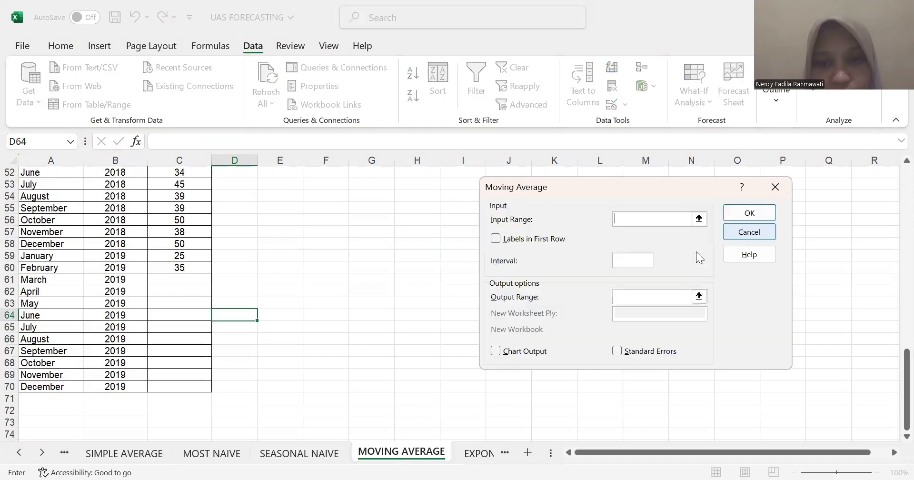
pyautogui.click(630, 261)
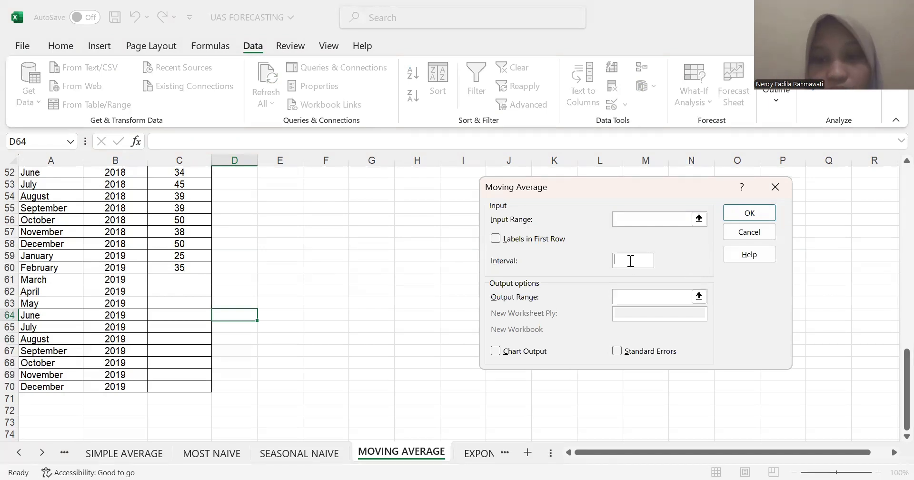
pyautogui.write('3')
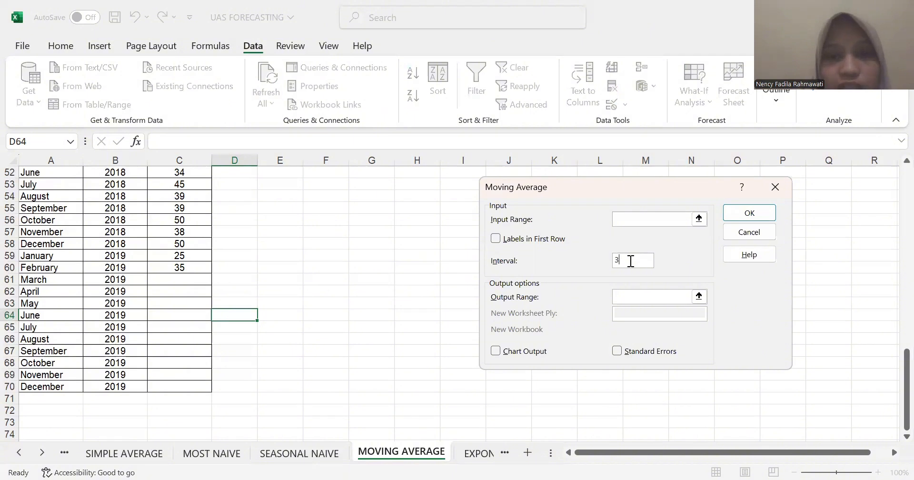
# - Set the Moving Average input range to the Units cells $C$10:$C$60
pyautogui.click(632, 218)
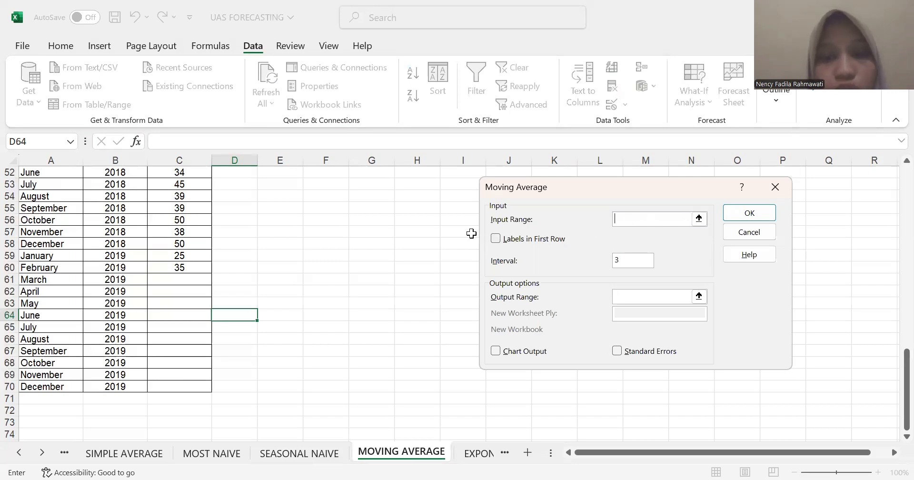
pyautogui.click(178, 268)
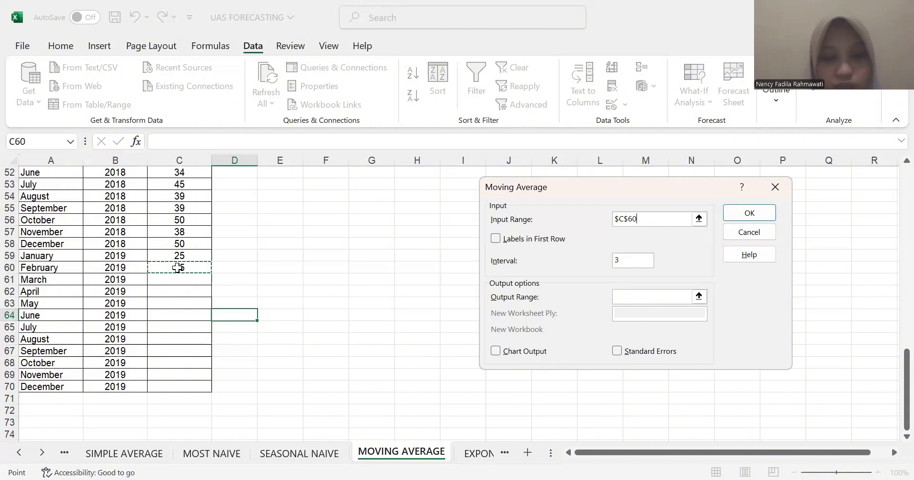
pyautogui.hotkey('ctrl', 'shift', 'Up')
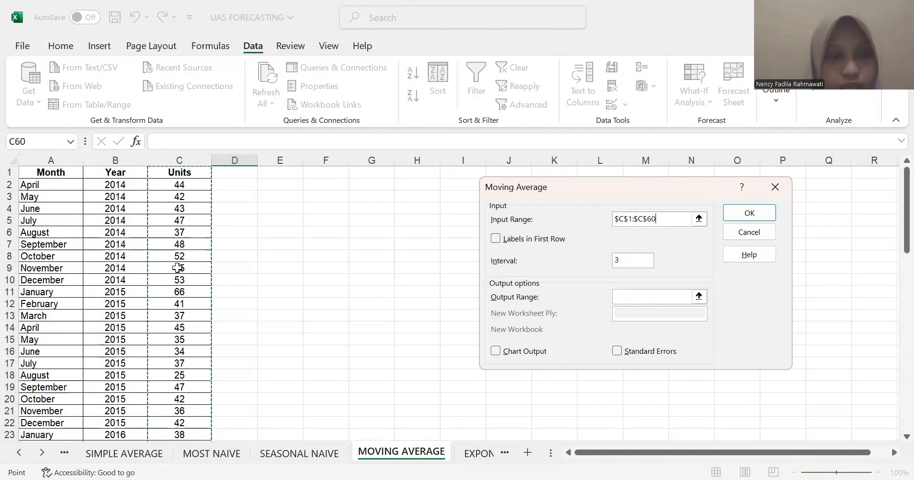
pyautogui.hotkey('shift', 'Down')
pyautogui.hotkey('shift', 'Down')
pyautogui.hotkey('shift', 'Down')
pyautogui.hotkey('shift', 'Down')
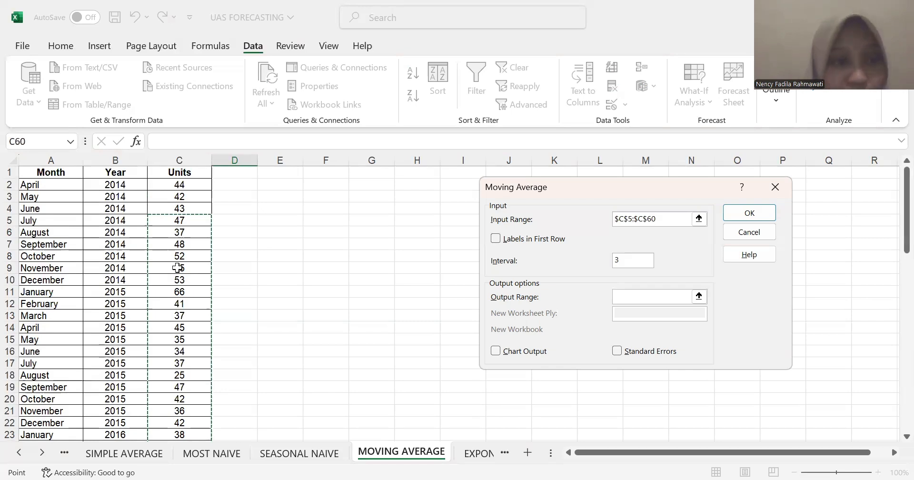
pyautogui.hotkey('shift', 'Down')
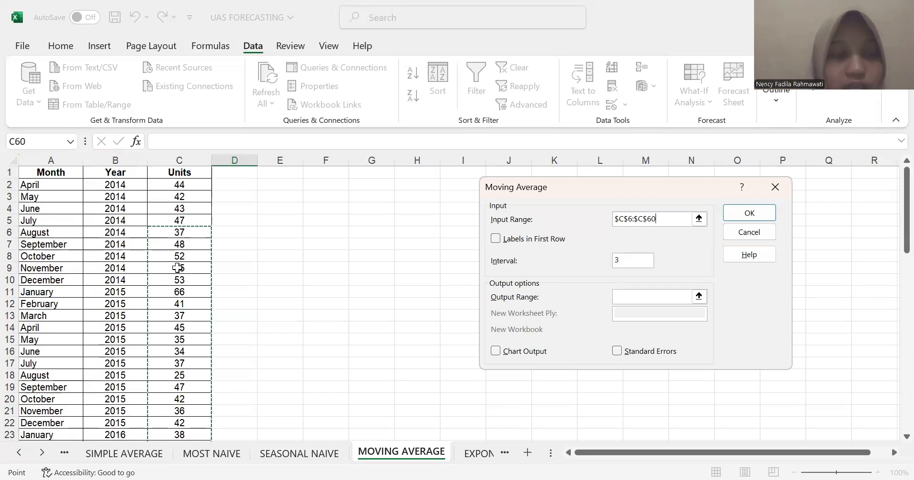
pyautogui.hotkey('shift', 'Down')
pyautogui.hotkey('shift', 'Down')
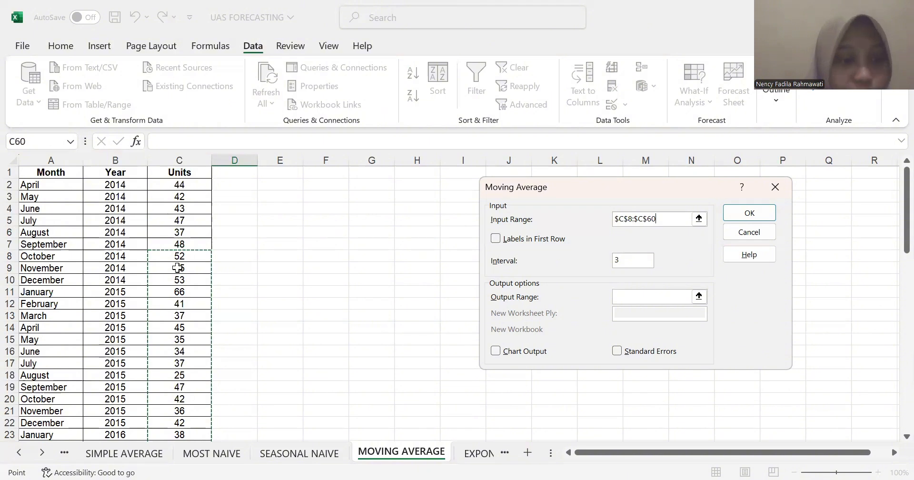
pyautogui.hotkey('shift', 'Down')
pyautogui.hotkey('shift', 'Down')
pyautogui.hotkey('shift', 'Down')
pyautogui.hotkey('shift', 'Down')
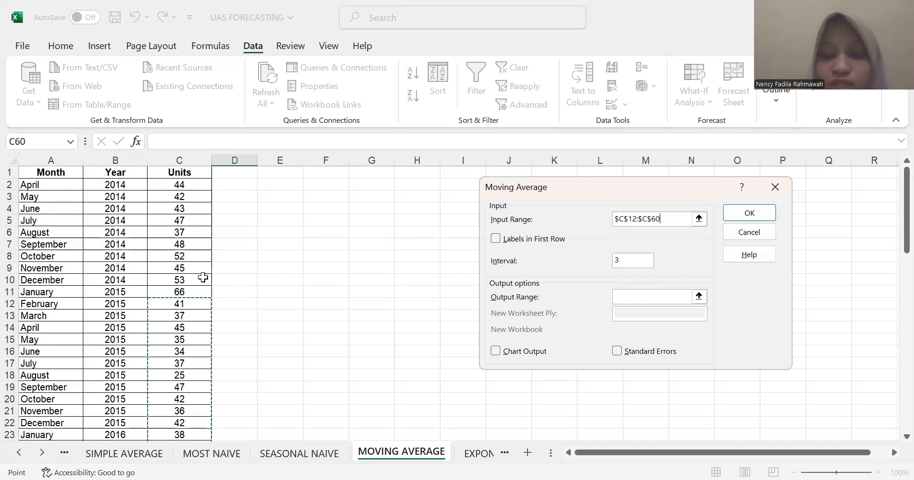
pyautogui.moveTo(203, 277); pyautogui.dragTo(202, 277)
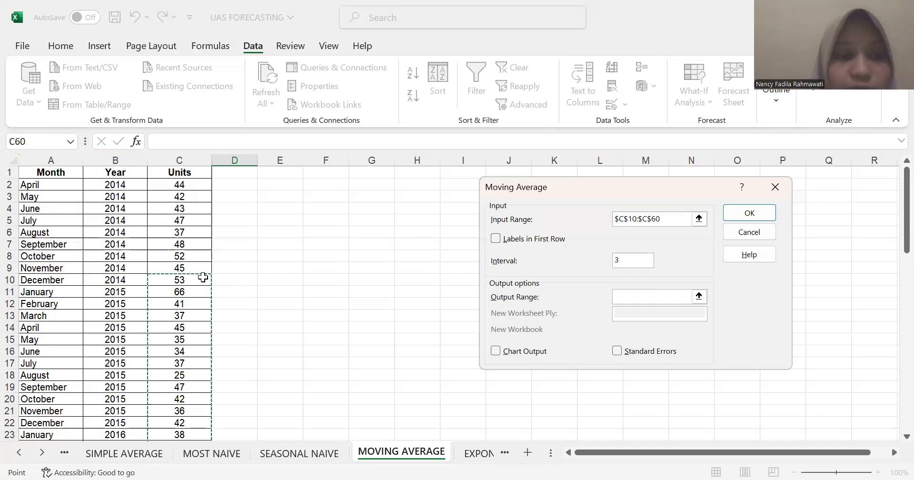
# - Set the Moving Average output range to $D$58 and run the tool
pyautogui.click(629, 295)
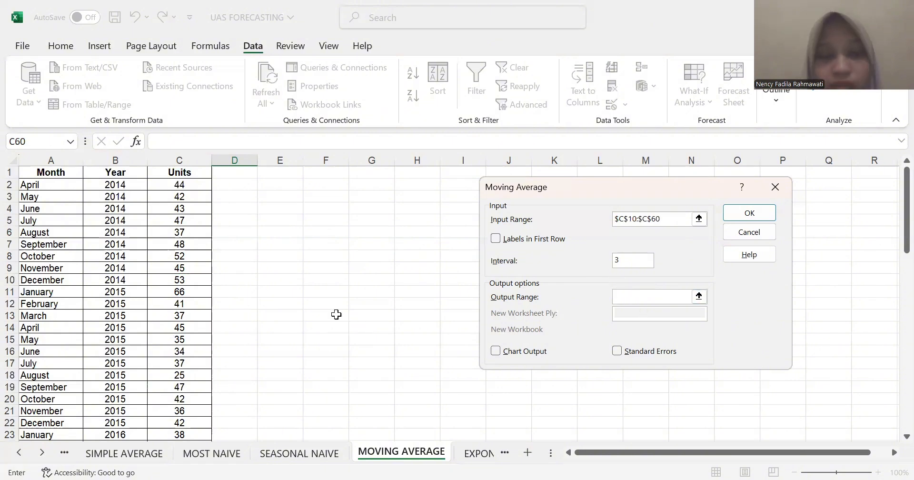
pyautogui.scroll(-7, 336, 314)
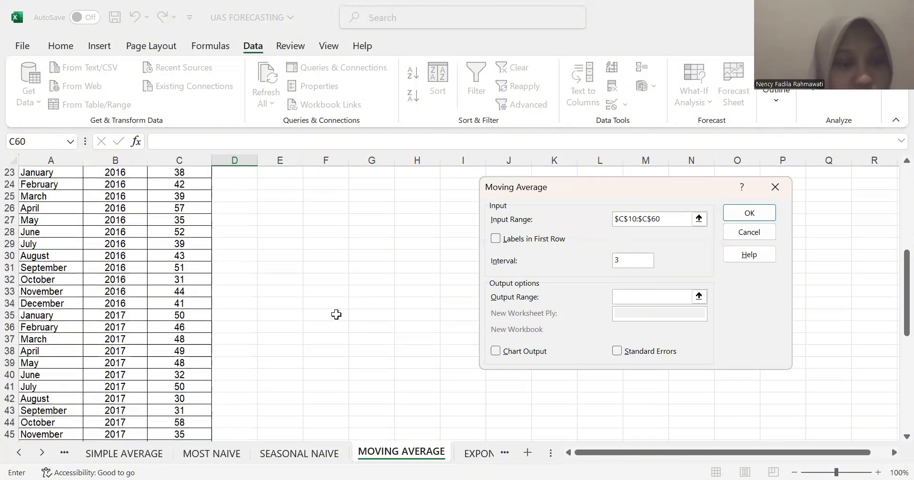
pyautogui.scroll(-2, 336, 314)
pyautogui.scroll(-1, 336, 314)
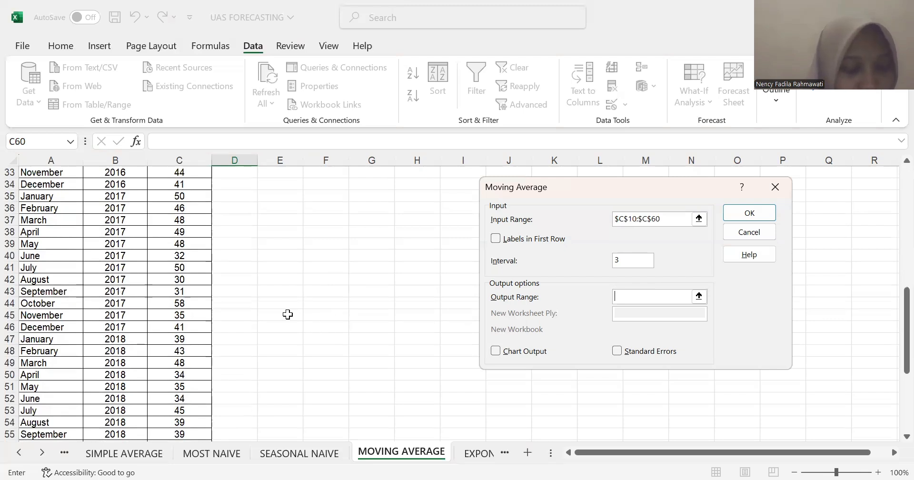
pyautogui.scroll(-4, 226, 319)
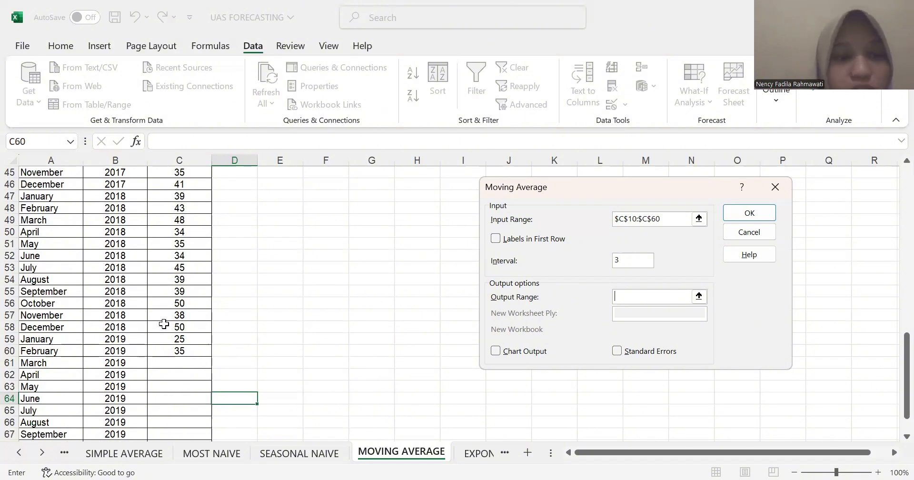
pyautogui.click(222, 328)
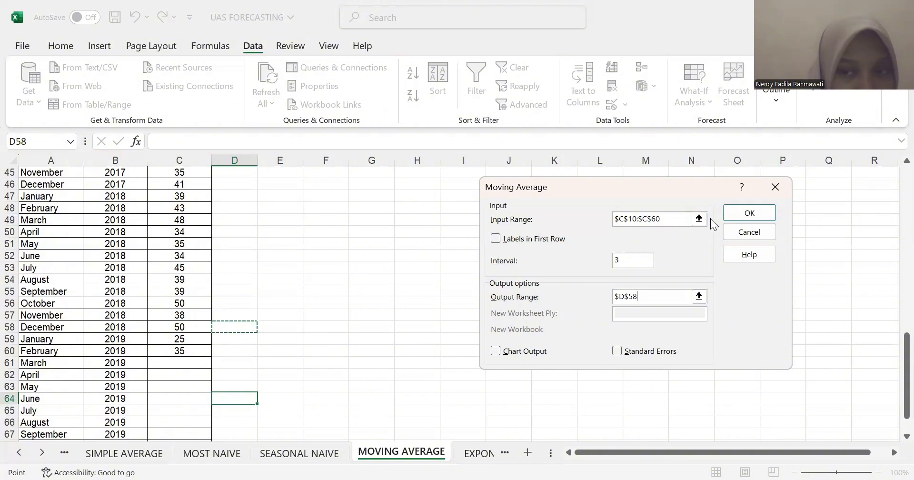
pyautogui.press('Return')
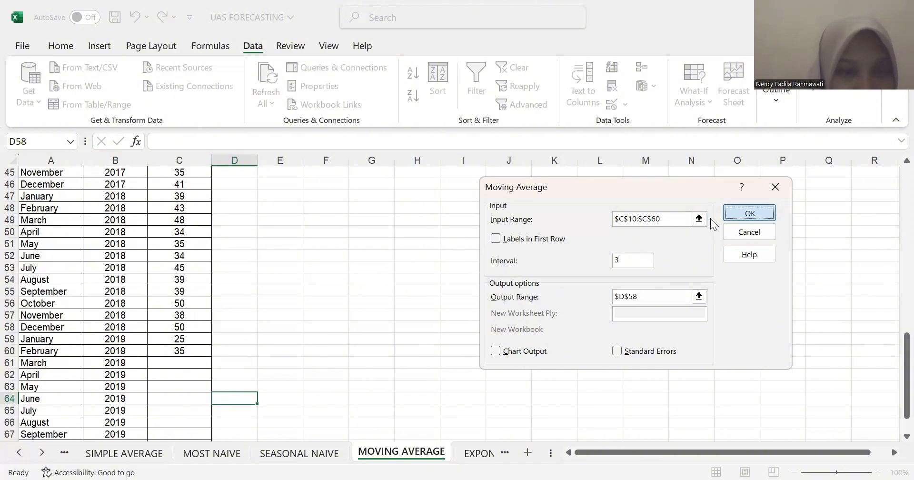
pyautogui.scroll(-2, 300, 286)
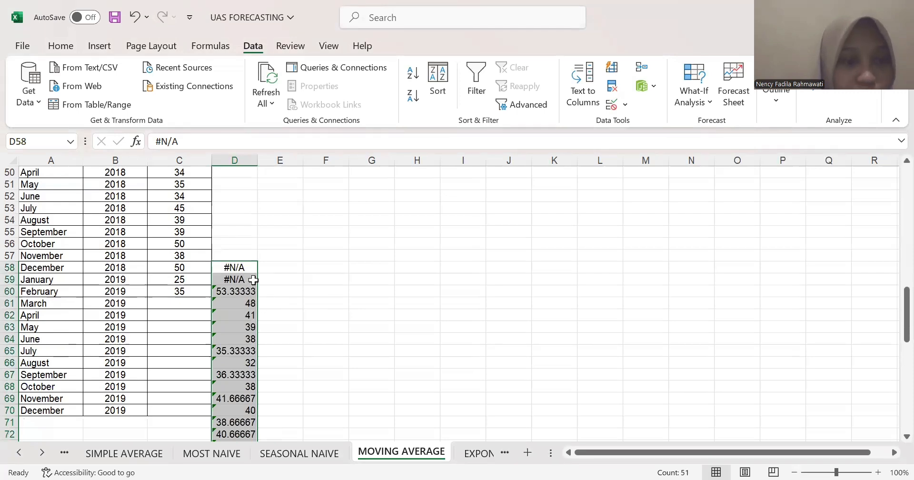
pyautogui.scroll(-1, 286, 295)
pyautogui.click(307, 300)
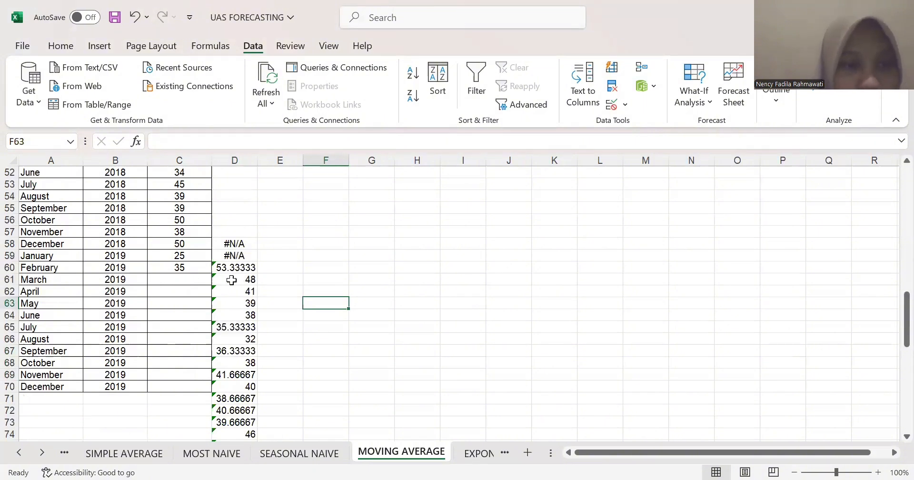
# - Copy the moving averages in D61:D70 and paste them as values into the Units column from C61
pyautogui.moveTo(232, 279); pyautogui.dragTo(231, 385)
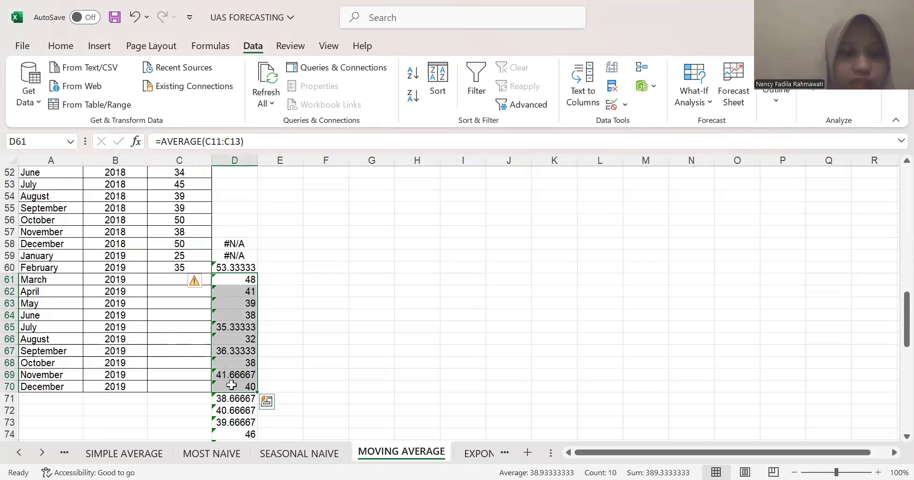
pyautogui.hotkey('ctrl', 'c')
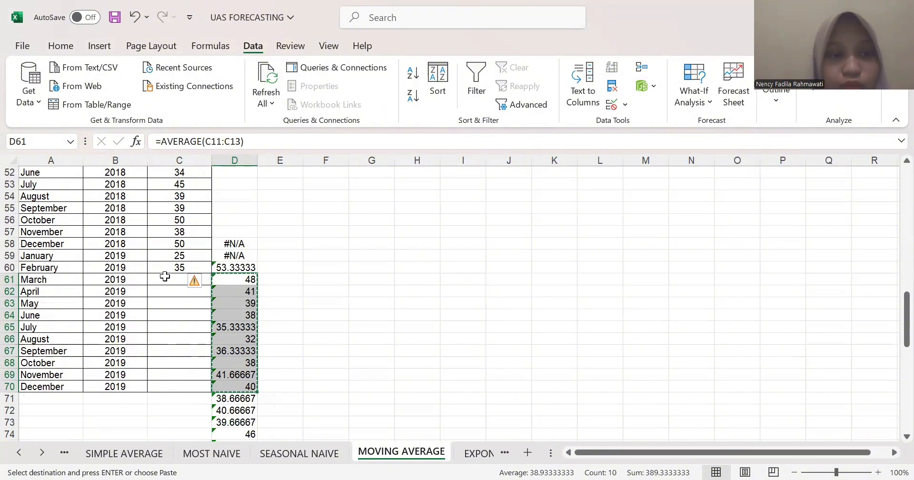
pyautogui.click(165, 276)
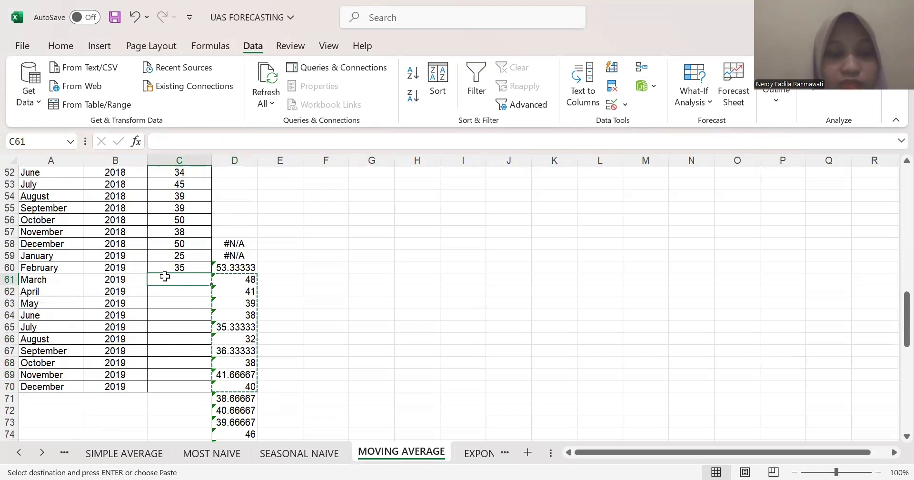
pyautogui.rightClick(164, 276)
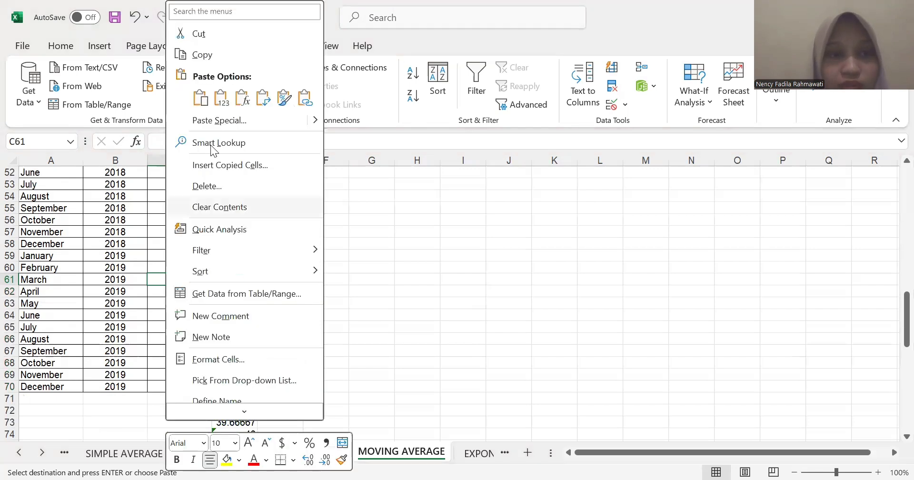
pyautogui.click(220, 121)
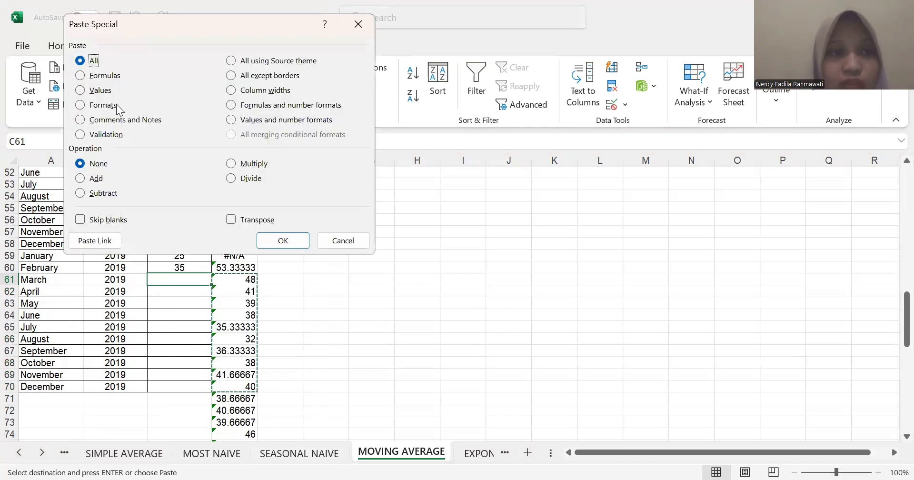
pyautogui.click(80, 91)
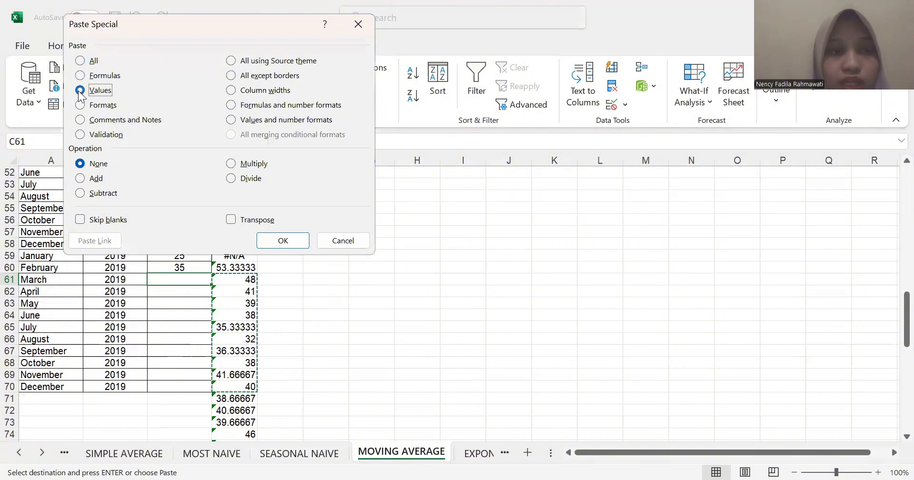
pyautogui.click(275, 241)
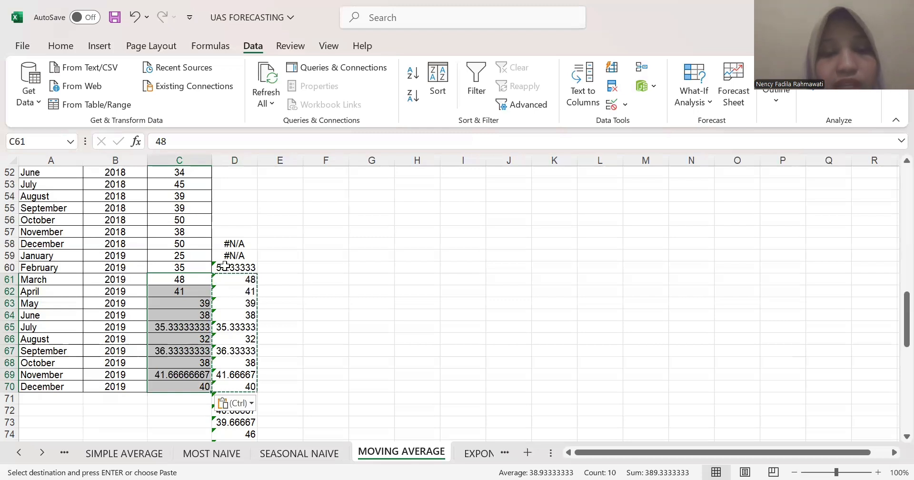
# - Reduce the pasted Units values in C61:C70 to zero decimal places
pyautogui.click(70, 48)
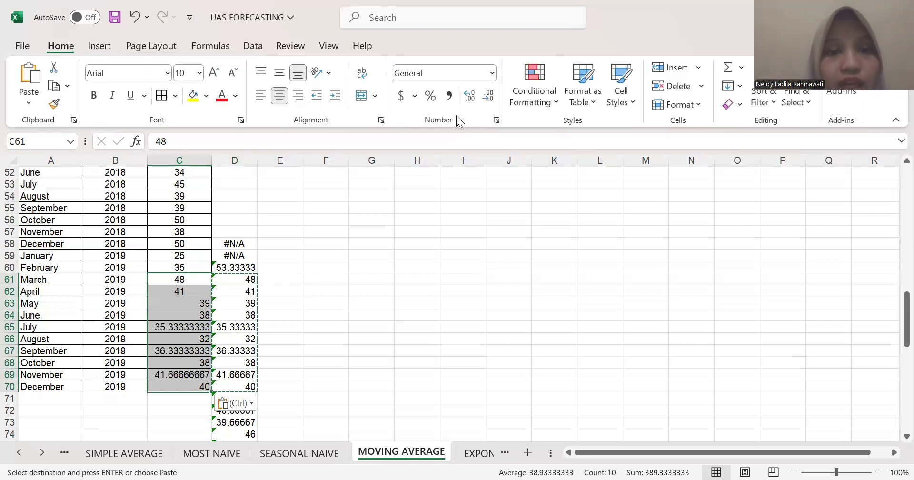
pyautogui.click(488, 98)
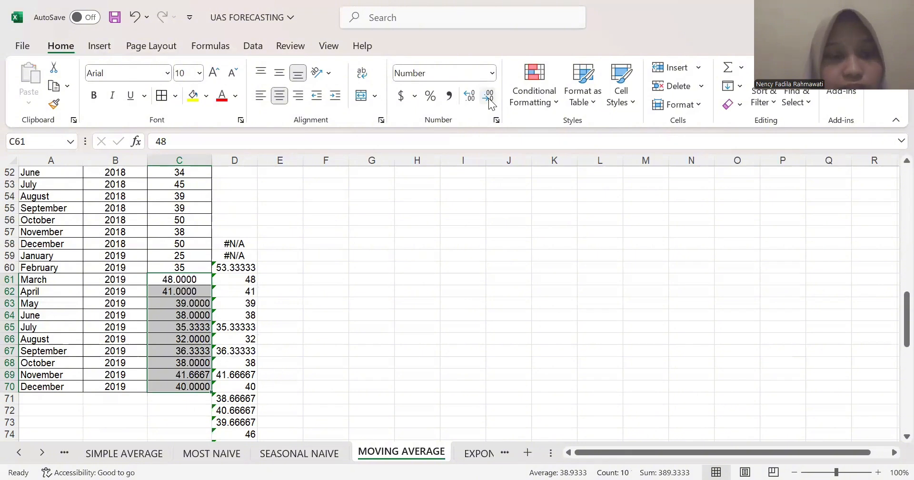
pyautogui.click(489, 99)
pyautogui.click(489, 99)
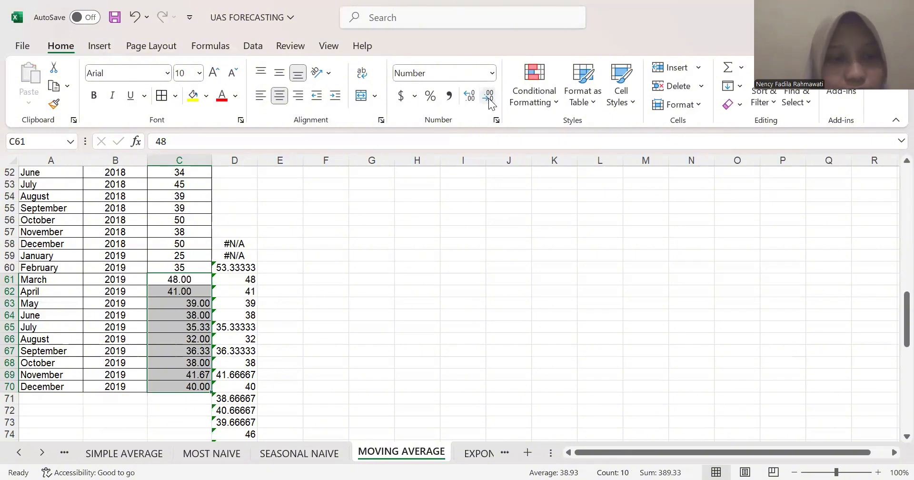
pyautogui.click(489, 99)
pyautogui.click(488, 99)
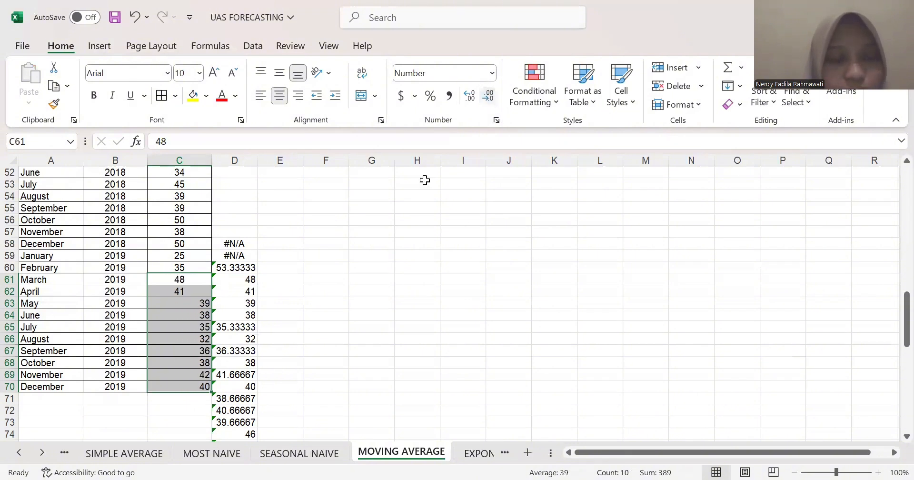
# - Center the Units values in C63:C70 horizontally
pyautogui.click(343, 323)
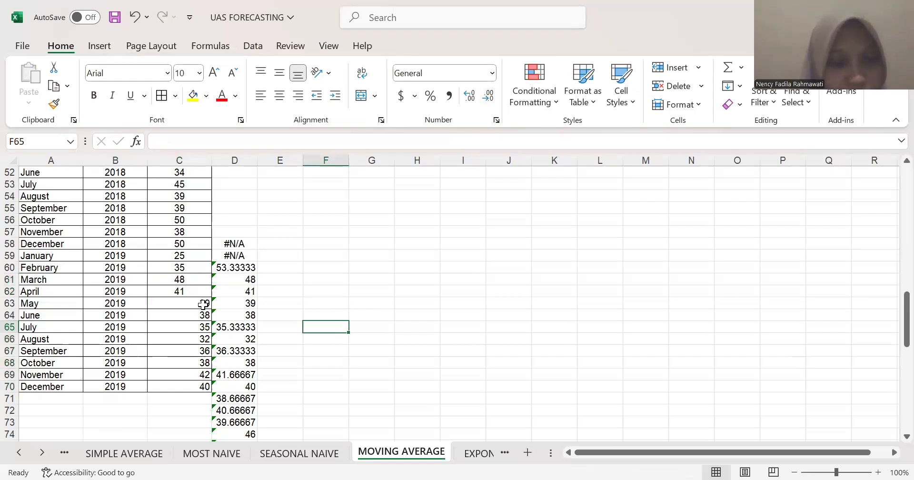
pyautogui.moveTo(203, 304); pyautogui.dragTo(204, 387)
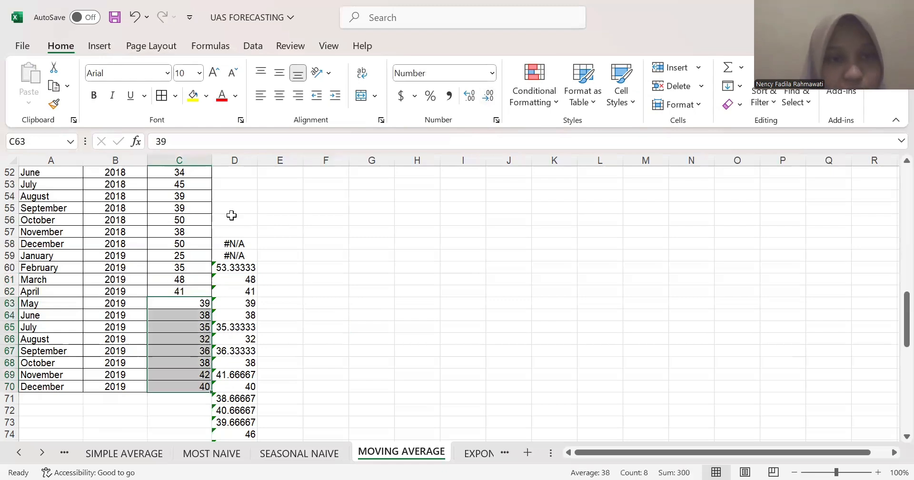
pyautogui.click(279, 97)
# - Delete the whole column D holding the Moving Average tool's output
pyautogui.scroll(-2, 333, 253)
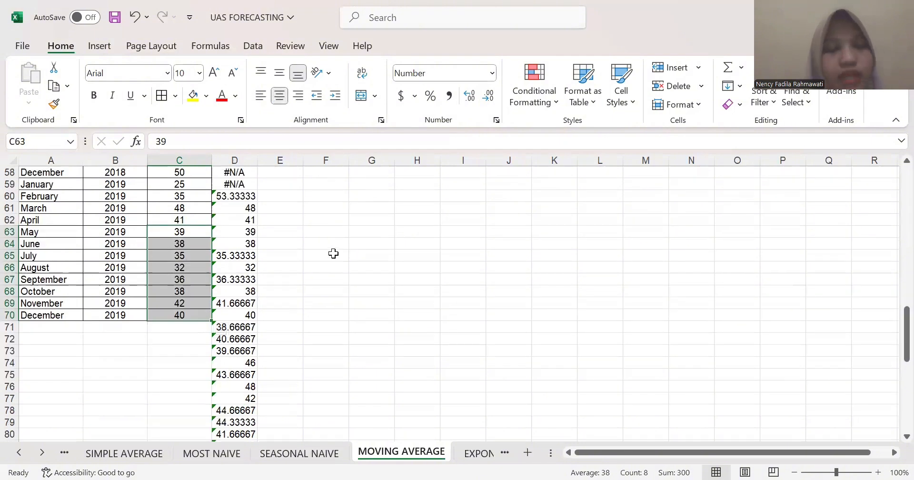
pyautogui.scroll(1, 333, 253)
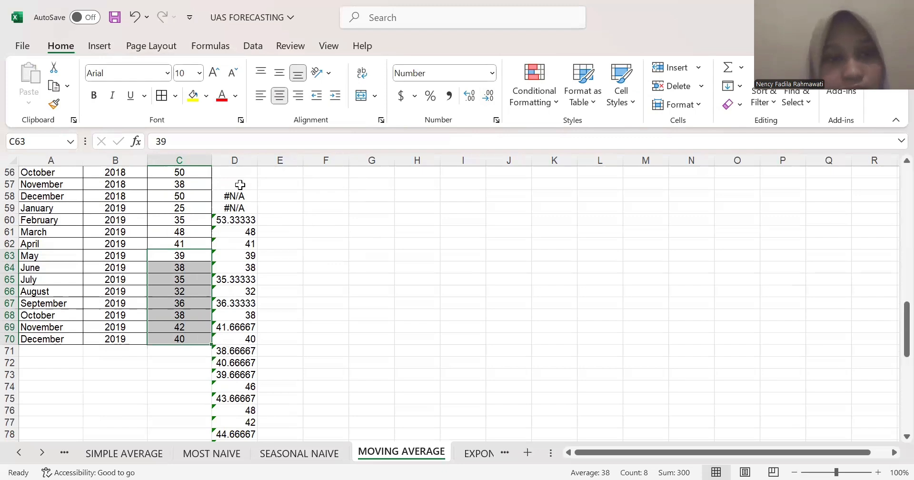
pyautogui.rightClick(240, 161)
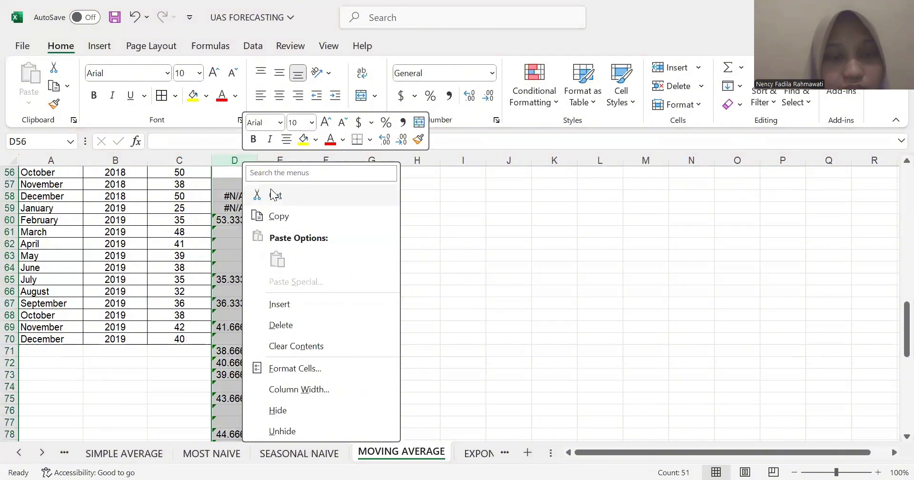
pyautogui.click(280, 325)
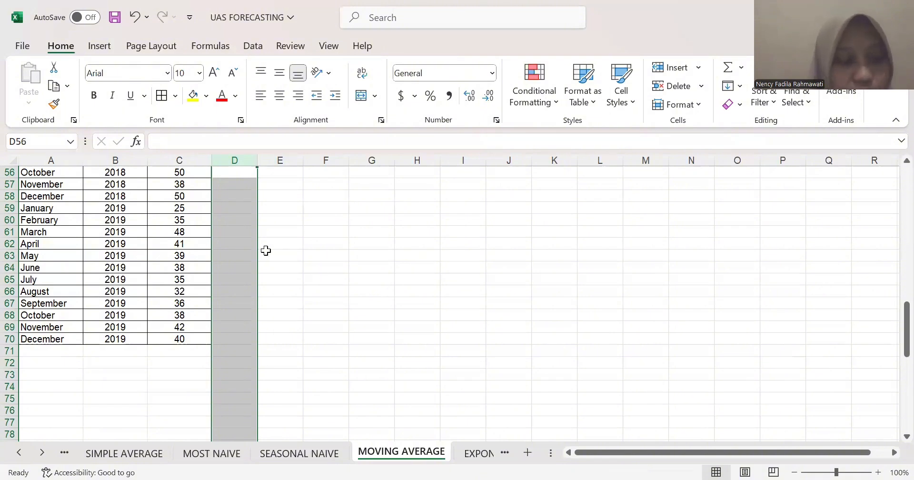
# - Insert a 2-D line chart of the Units column, C1:C70, including its header
pyautogui.scroll(17, 266, 250)
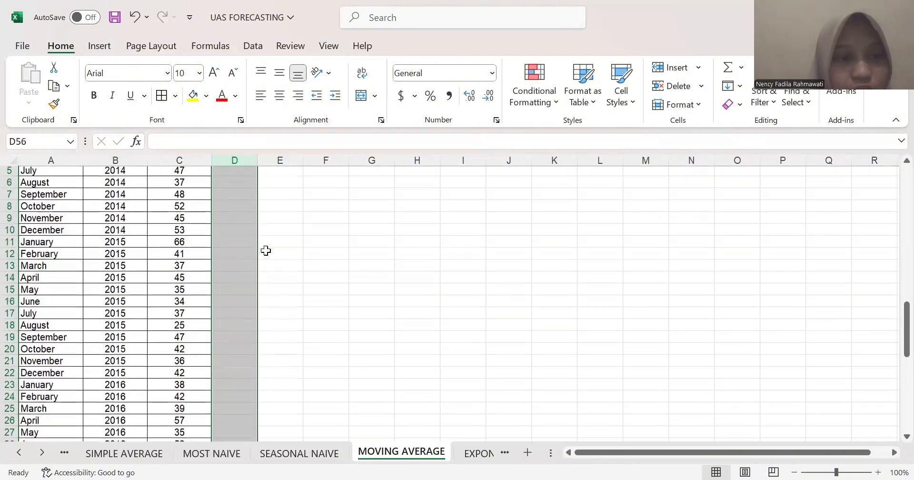
pyautogui.scroll(2, 265, 250)
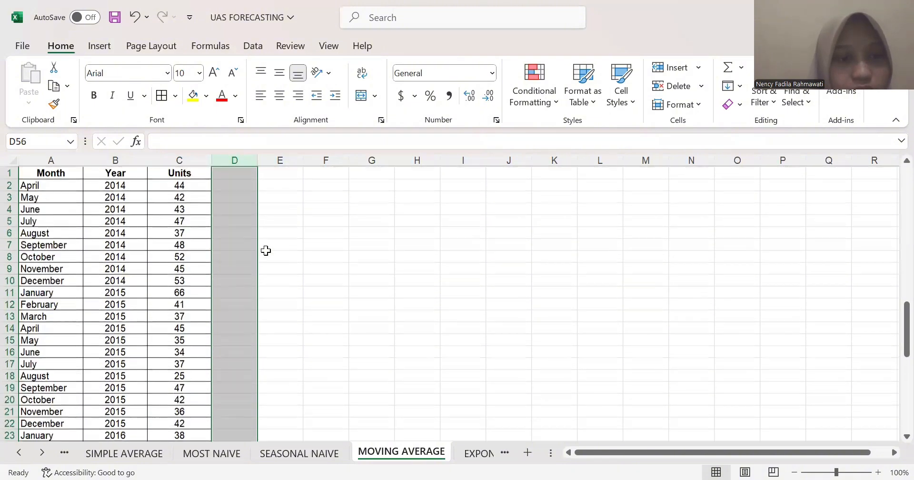
pyautogui.click(194, 173)
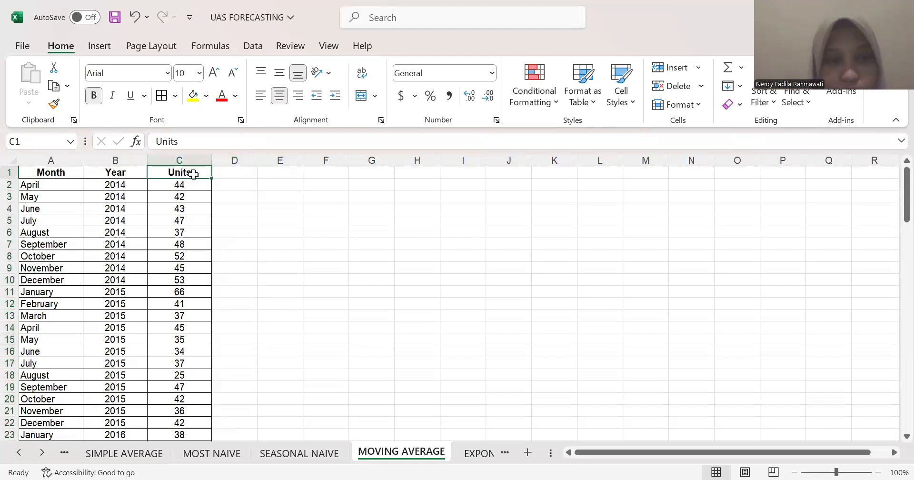
pyautogui.hotkey('ctrl', 'shift', 'Down')
pyautogui.scroll(-4, 287, 279)
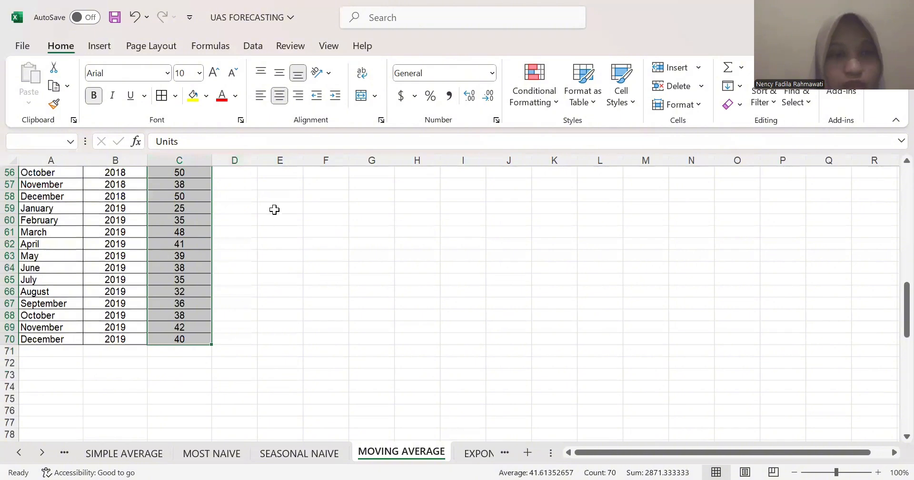
pyautogui.scroll(-1, 274, 210)
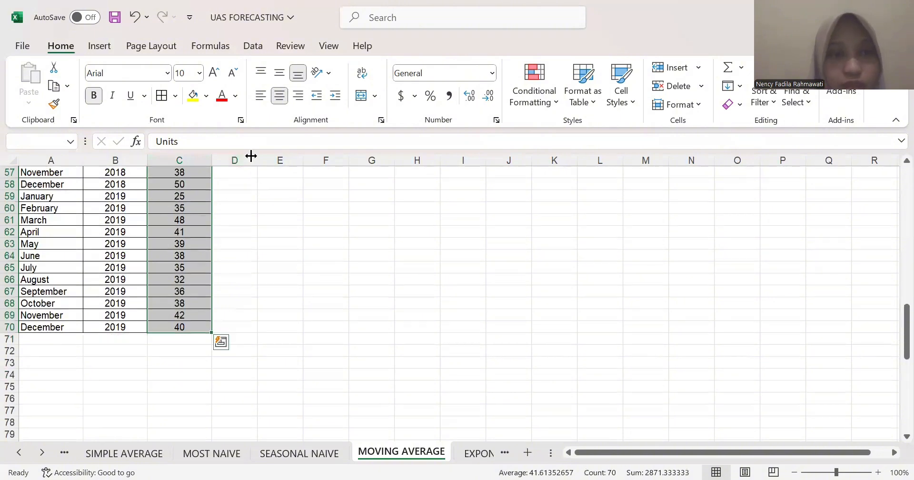
pyautogui.click(99, 46)
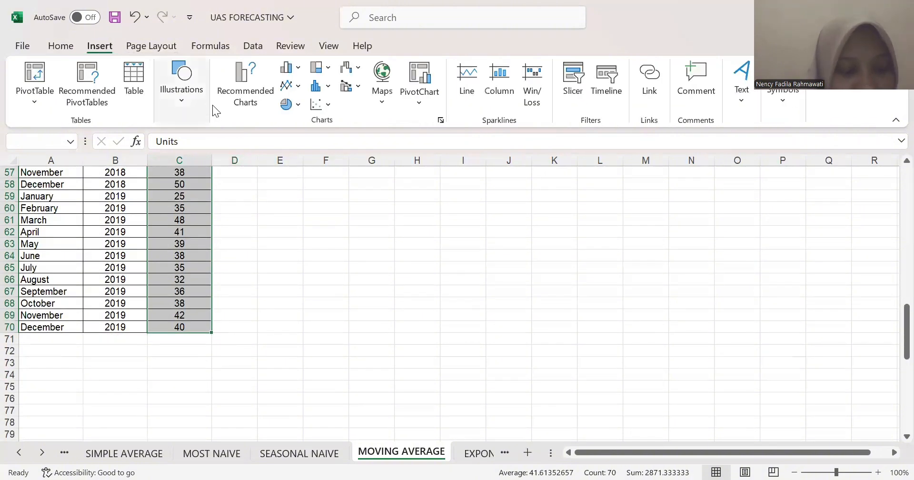
pyautogui.click(298, 87)
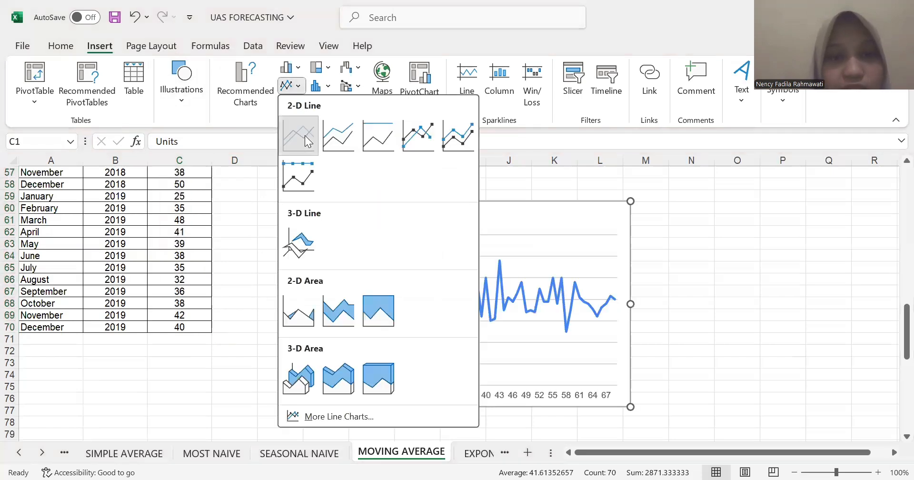
# - Add a linear trendline to the Units series in the line chart
pyautogui.click(420, 278)
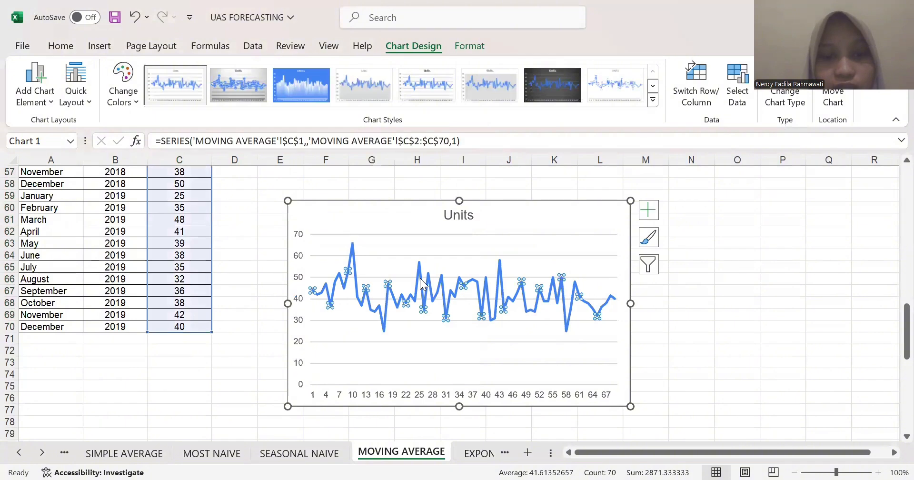
pyautogui.rightClick(422, 283)
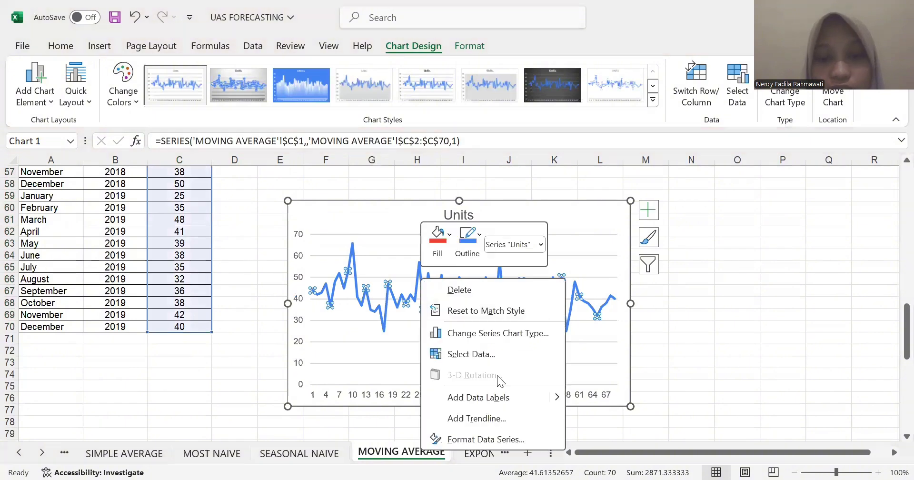
pyautogui.click(487, 418)
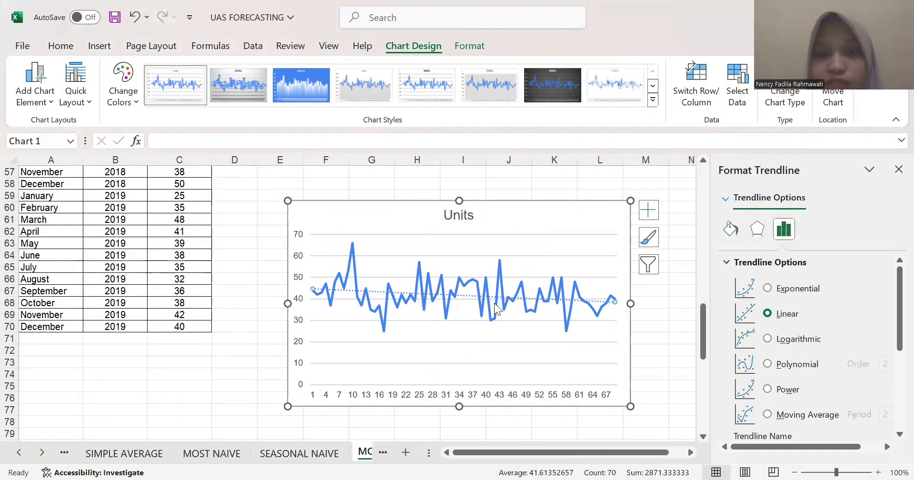
# - Color the linear trendline in the Units line chart standard red and close its formatting options
pyautogui.click(731, 235)
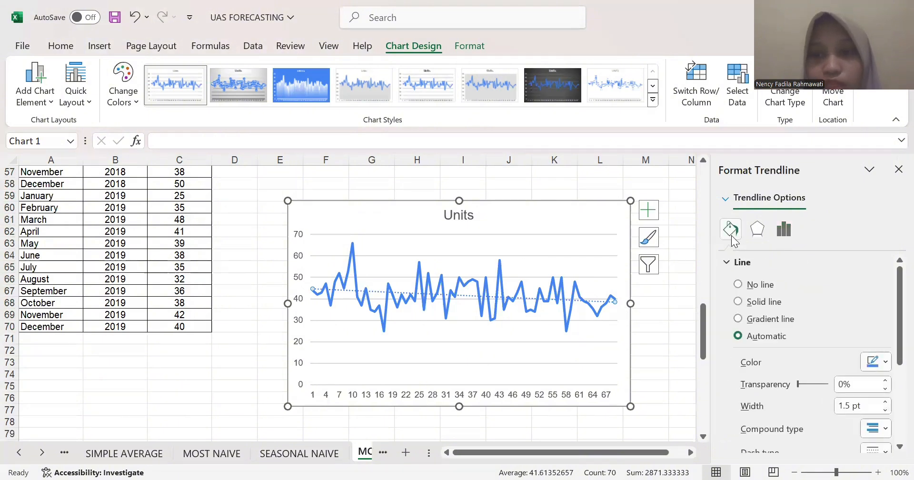
pyautogui.click(885, 363)
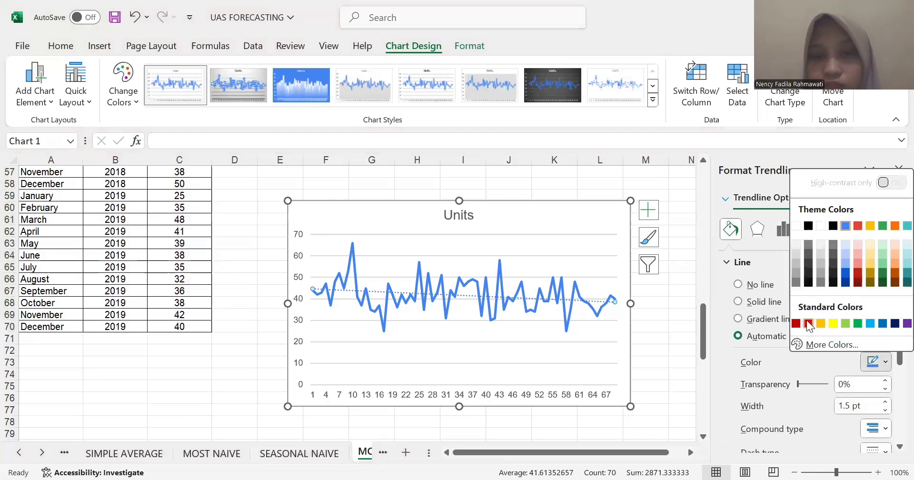
pyautogui.click(807, 324)
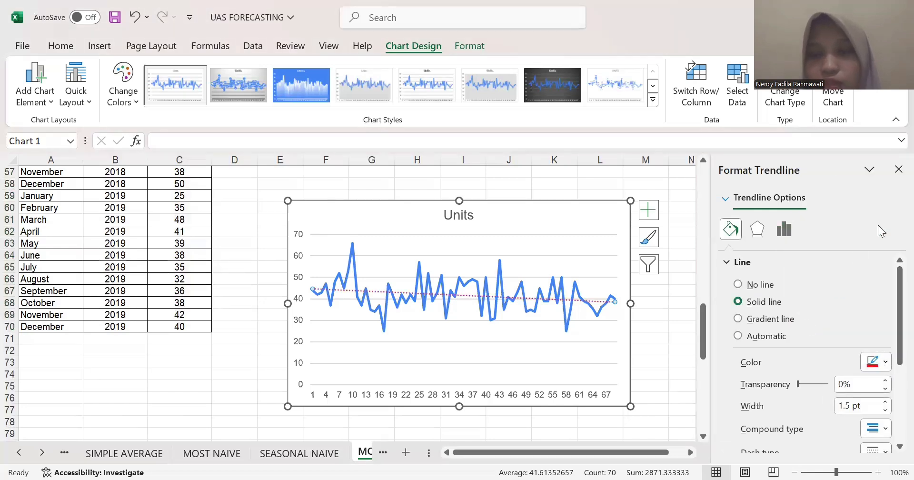
pyautogui.click(896, 170)
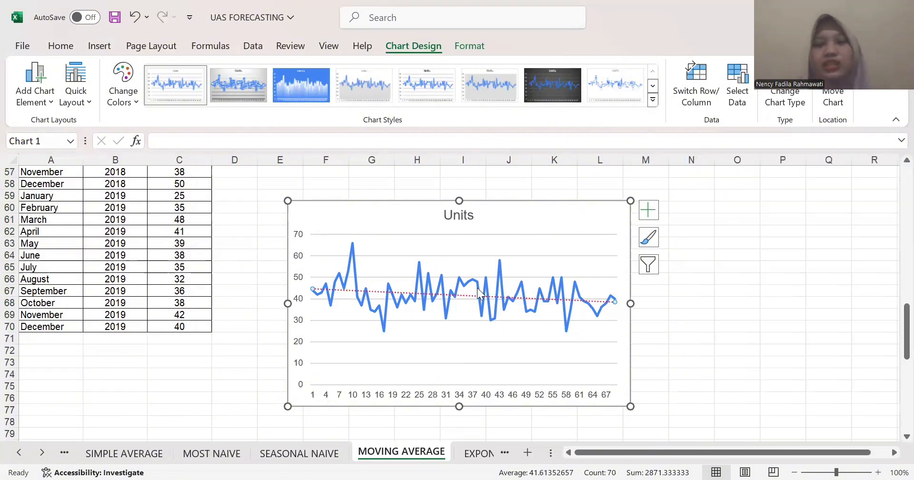
pyautogui.moveTo(478, 289)
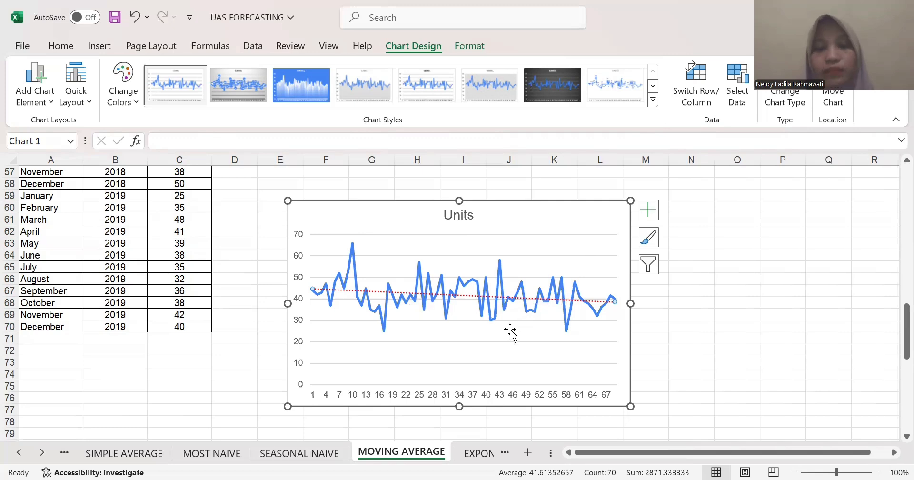
# - Switch to the EXPONENTIAL SMOOTHING sheet and select the empty cell E59 near the end of the data
pyautogui.click(484, 452)
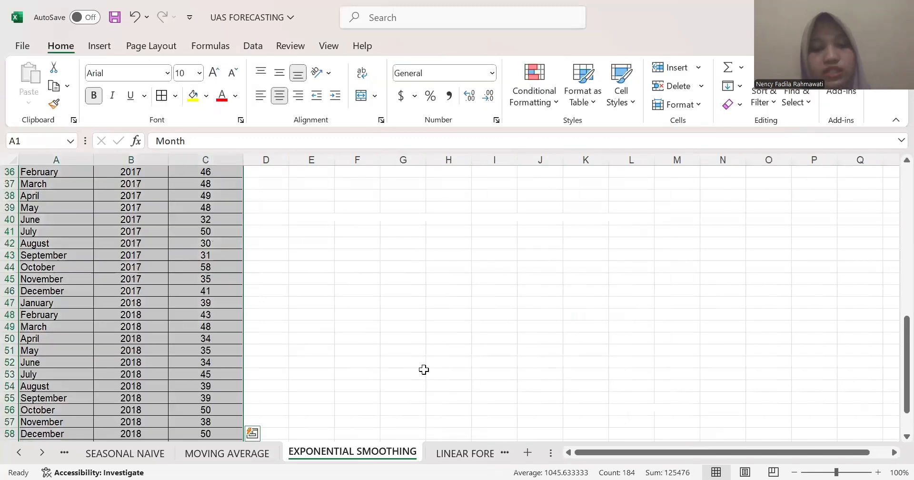
pyautogui.scroll(-1, 424, 369)
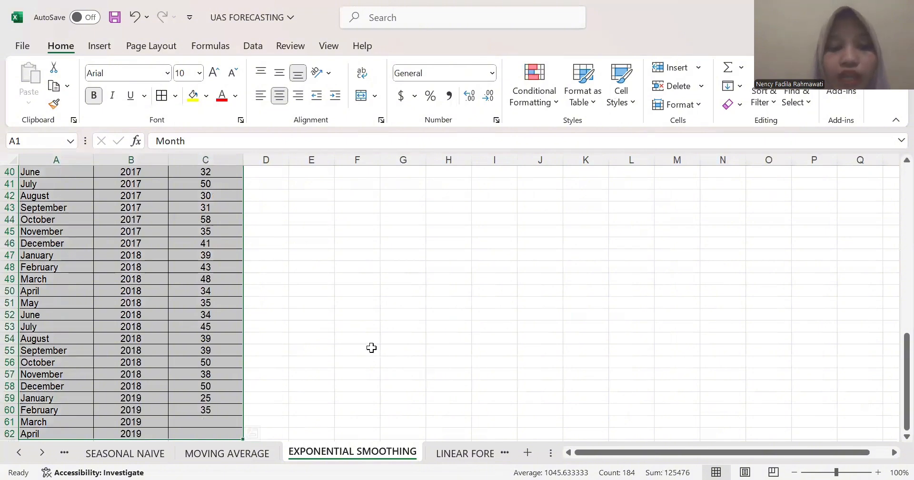
pyautogui.scroll(-2, 333, 341)
pyautogui.click(322, 337)
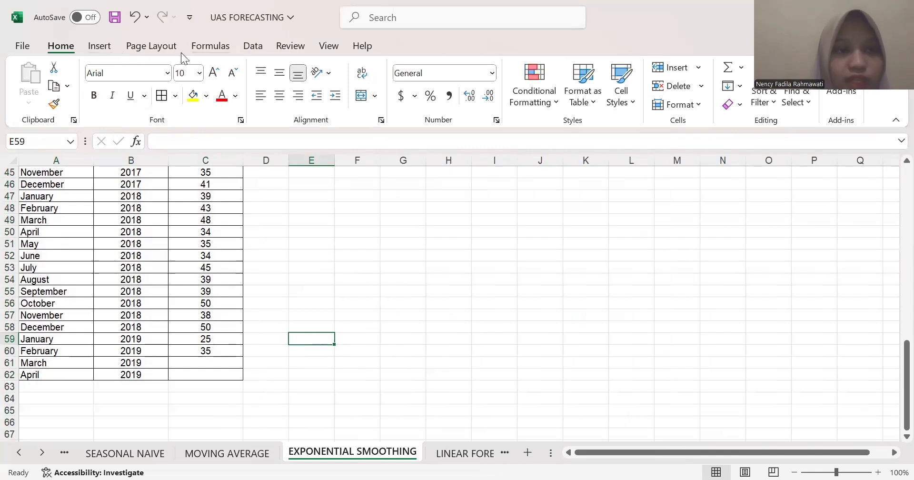
# - Start the Exponential Smoothing tool from the Data Analysis tools
pyautogui.click(252, 46)
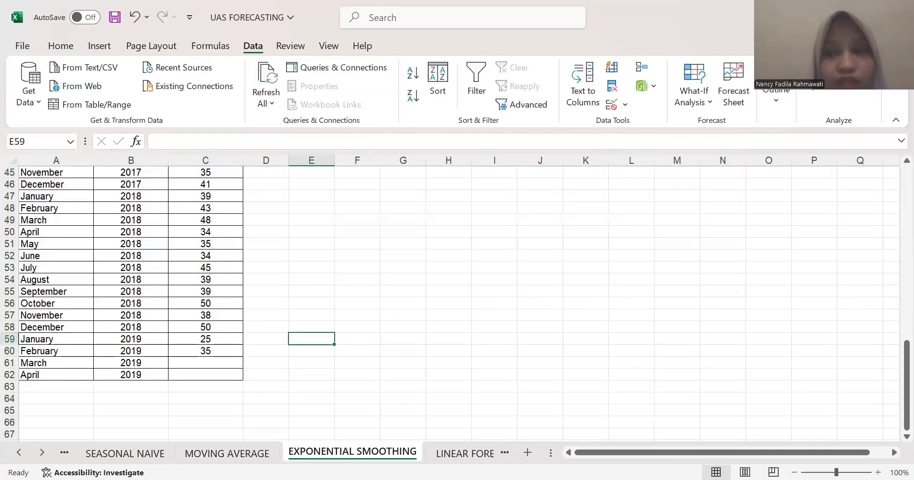
pyautogui.click(839, 67)
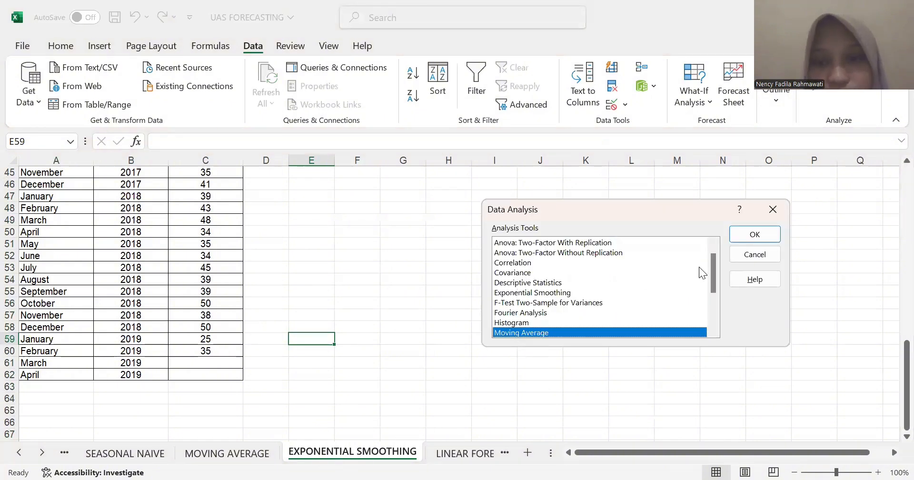
pyautogui.moveTo(714, 264); pyautogui.dragTo(714, 260)
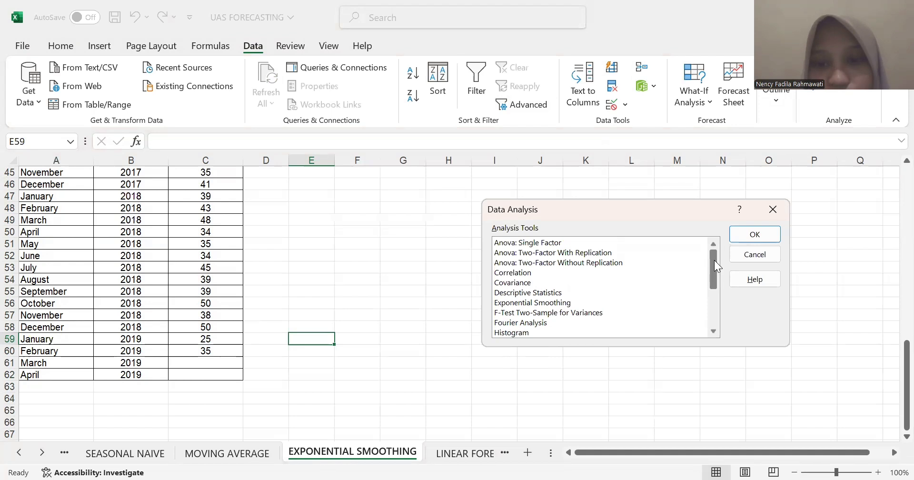
pyautogui.click(555, 304)
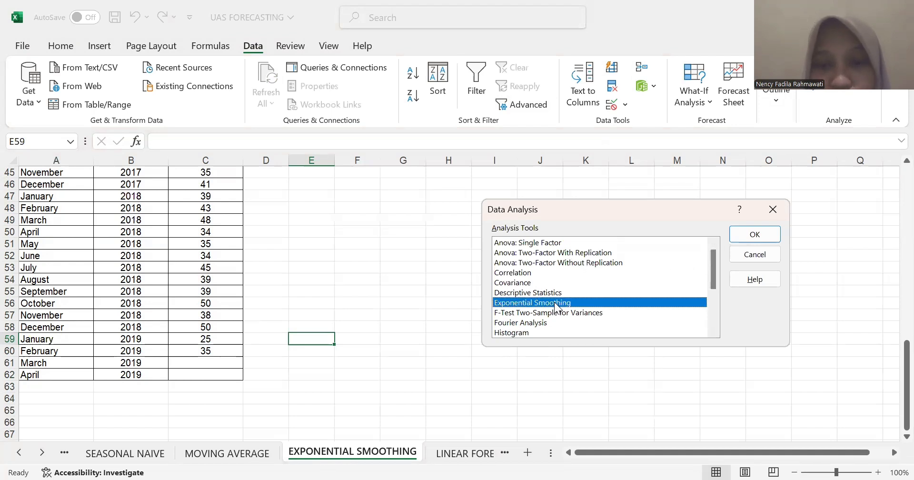
pyautogui.click(767, 235)
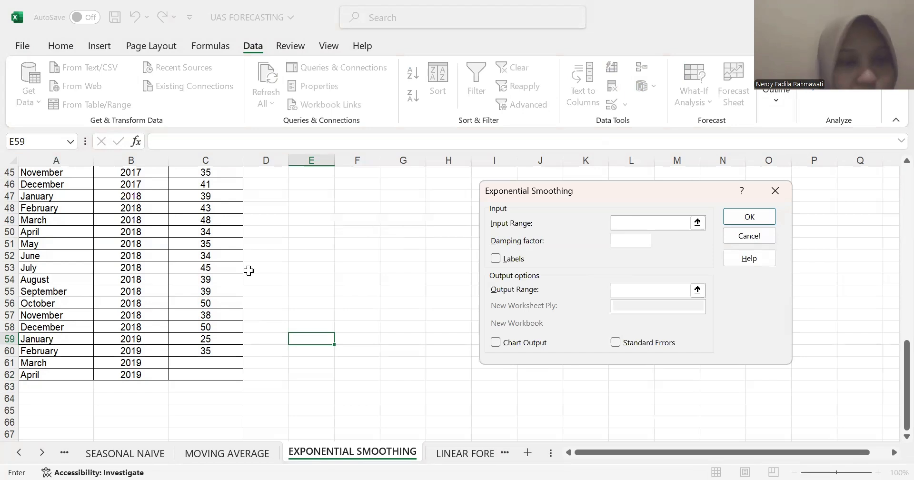
# - Set the exponential smoothing input range to the Units data from February 2015 to February 2019, C12:C60
pyautogui.click(211, 351)
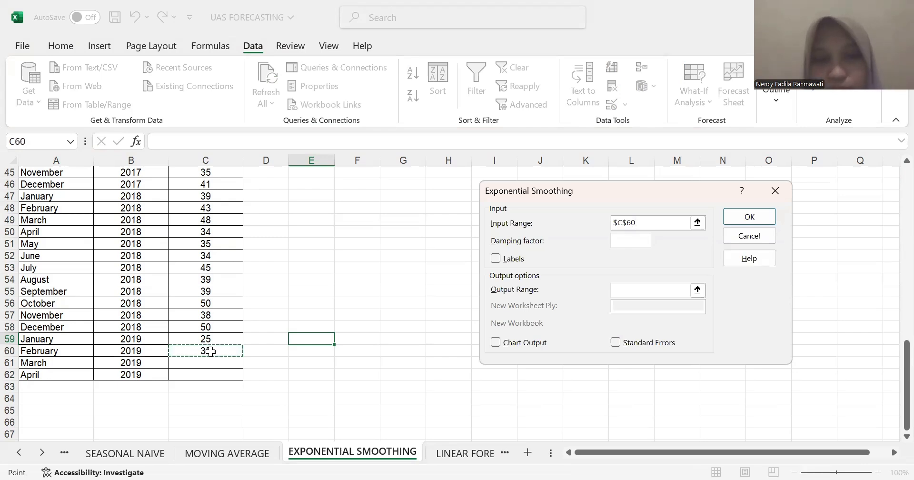
pyautogui.hotkey('ctrl', 'shift', 'Up')
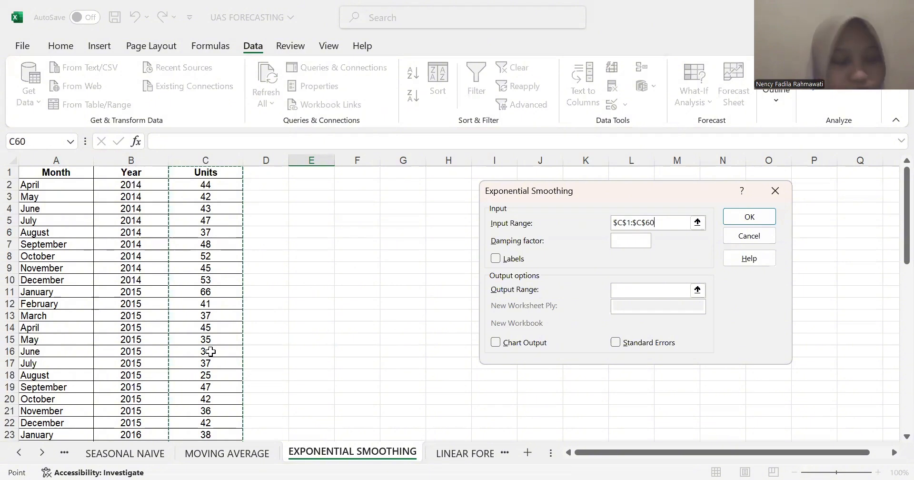
pyautogui.hotkey('shift', 'Down')
pyautogui.hotkey('shift', 'Down')
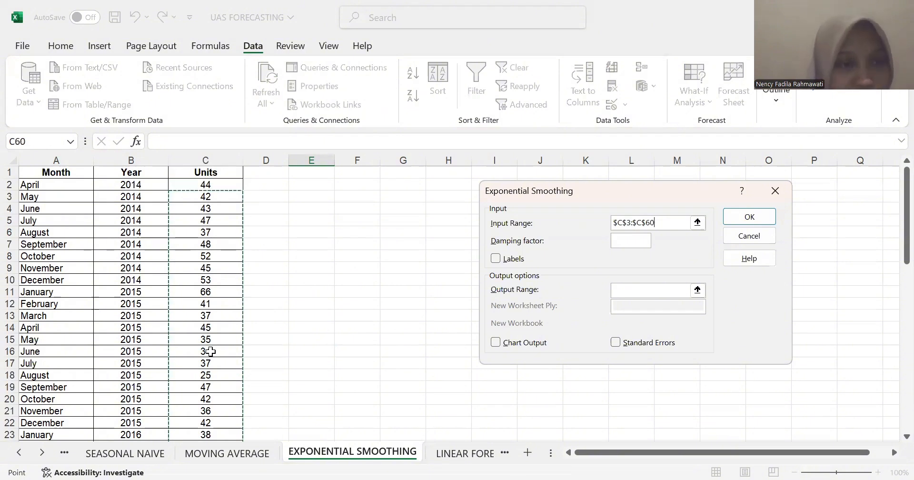
pyautogui.hotkey('shift', 'Down')
pyautogui.hotkey('shift', 'Down')
pyautogui.hotkey('shift', 'Down')
pyautogui.hotkey('shift', 'Down')
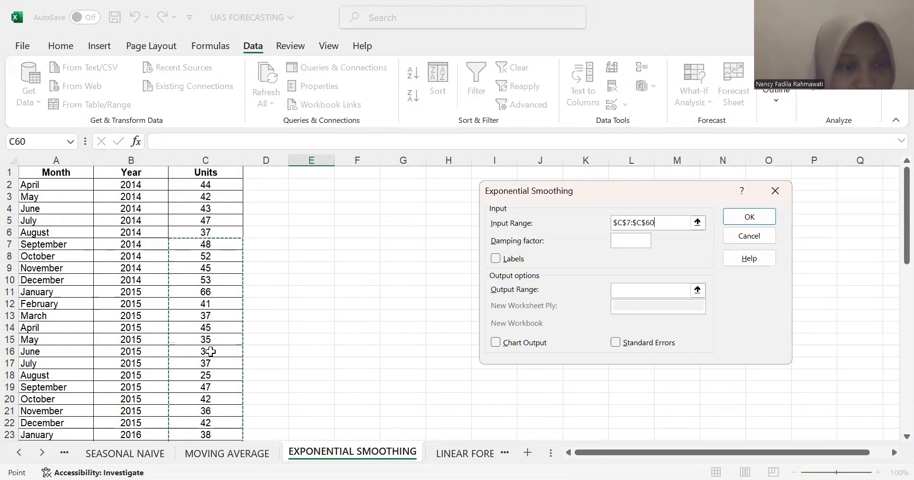
pyautogui.hotkey('shift', 'Down')
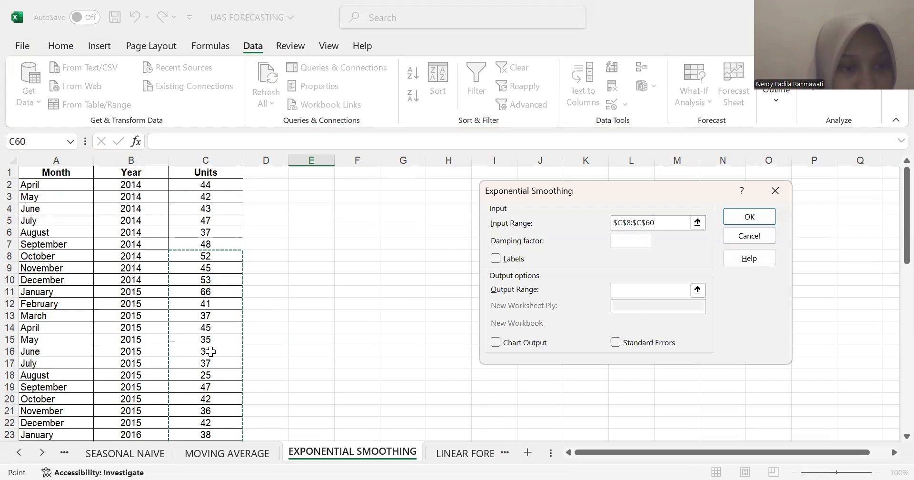
pyautogui.hotkey('shift', 'Down')
pyautogui.hotkey('shift', 'Down')
pyautogui.hotkey('shift', 'Down')
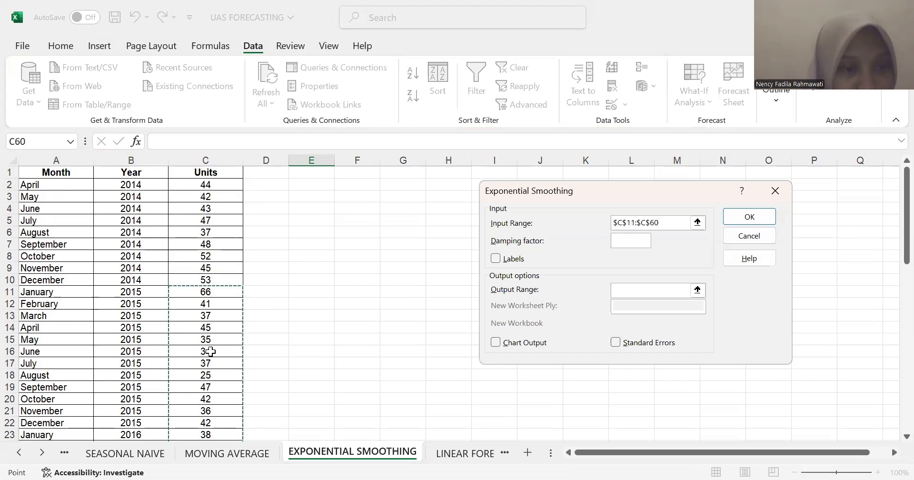
pyautogui.hotkey('shift', 'Down')
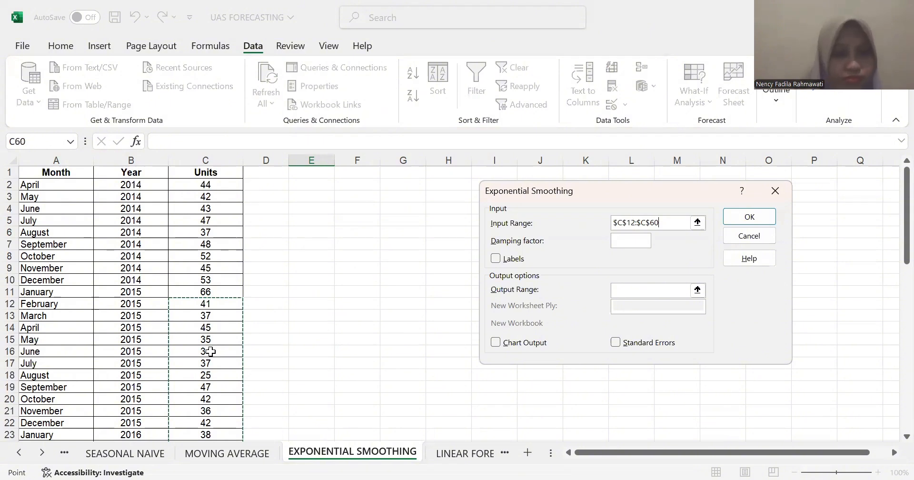
pyautogui.scroll(-1, 211, 351)
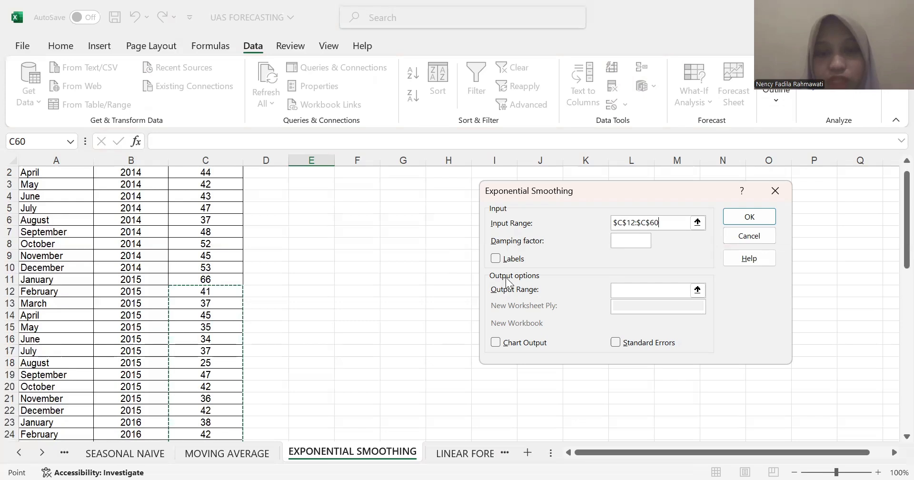
# - Set the output range to D60, leave the damping factor blank, and run the exponential smoothing
pyautogui.click(623, 290)
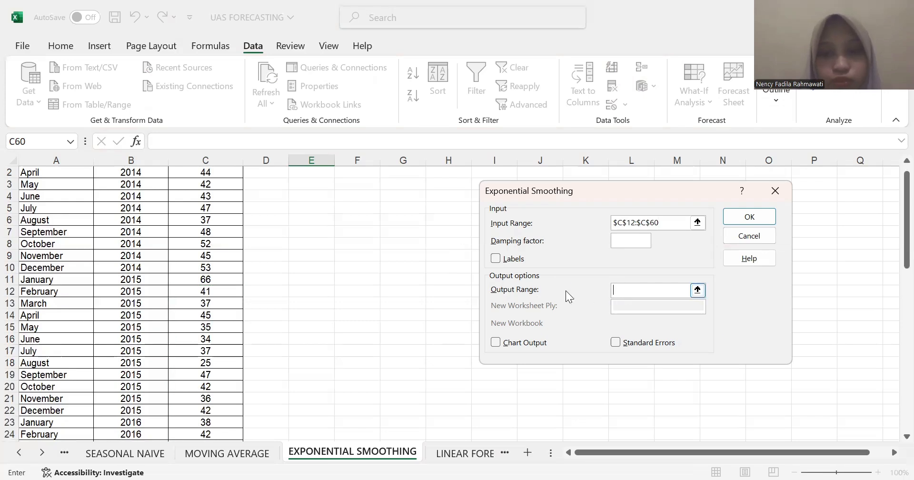
pyautogui.scroll(-13, 303, 310)
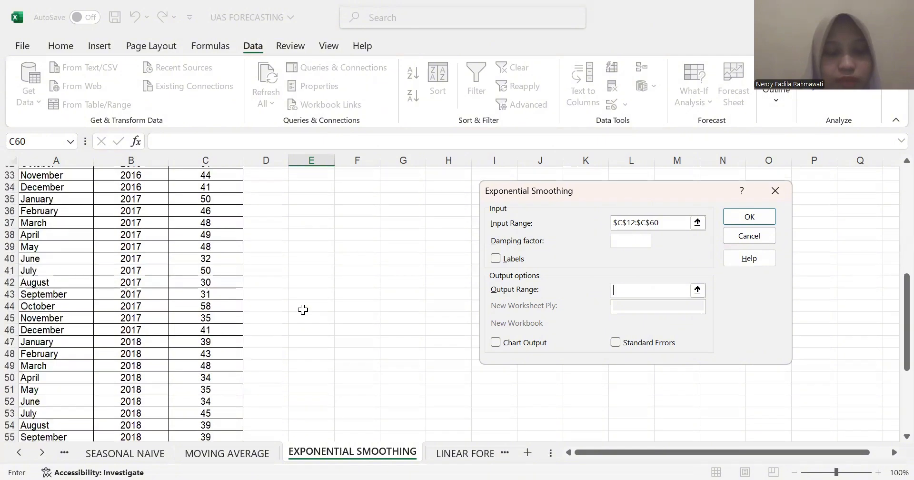
pyautogui.scroll(-1, 303, 310)
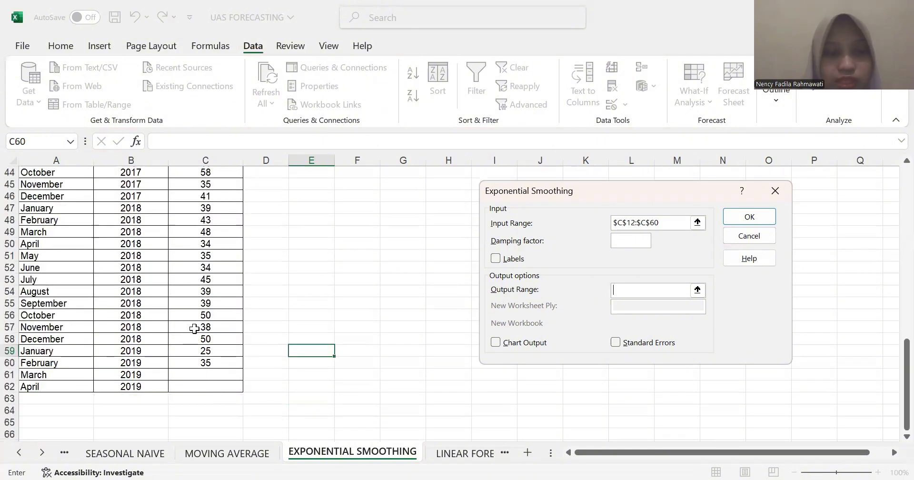
pyautogui.click(268, 362)
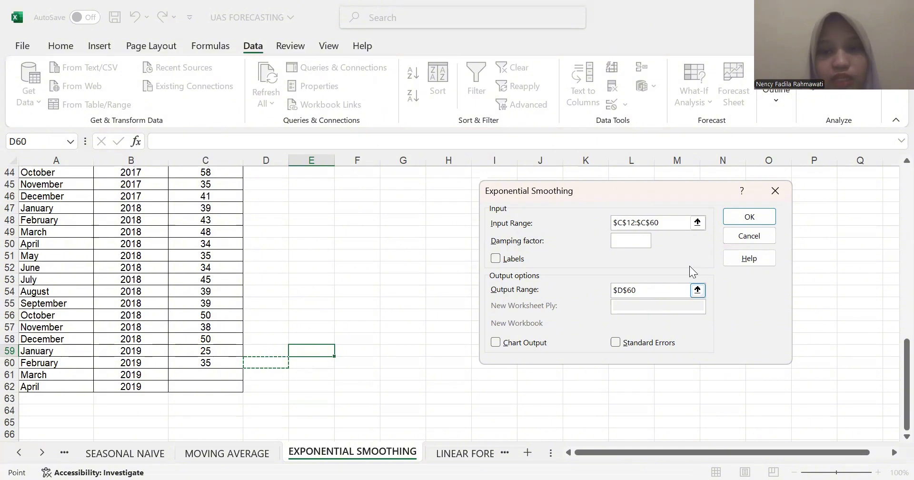
pyautogui.click(738, 216)
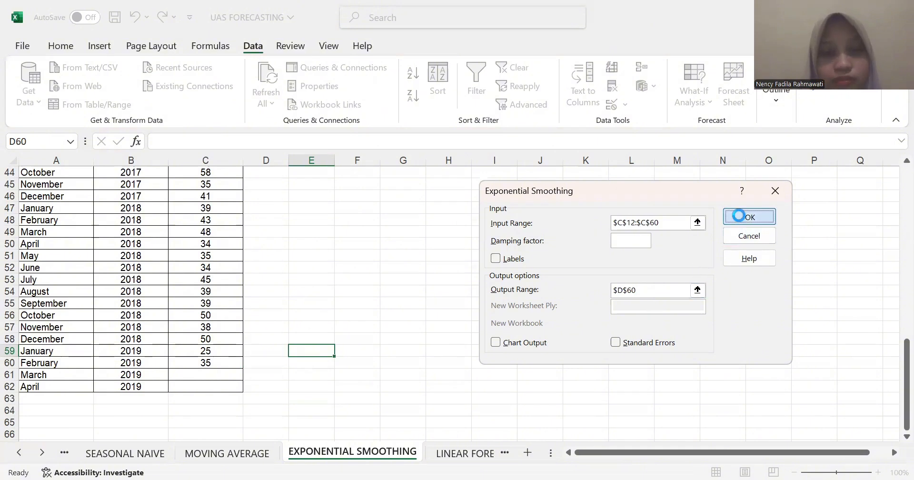
# - Extend the month series in column A from the January to April 2019 rows down to December in row 70
pyautogui.scroll(-3, 327, 384)
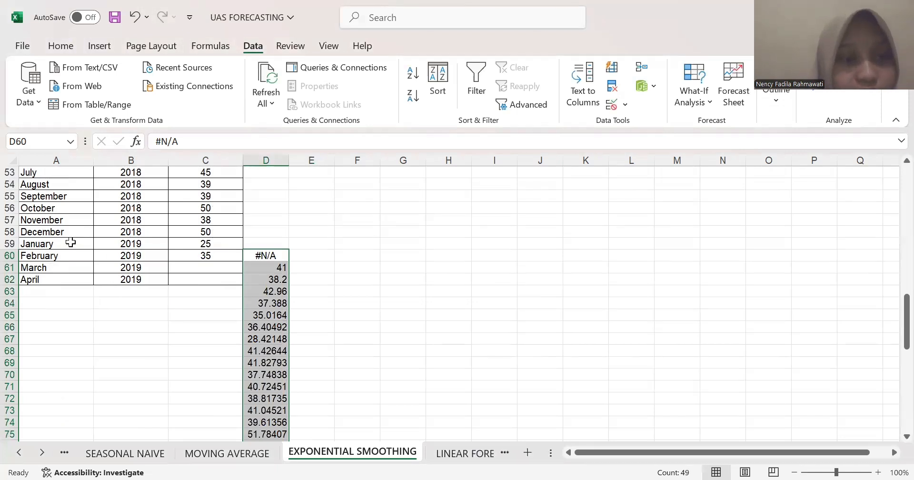
pyautogui.moveTo(71, 242); pyautogui.dragTo(91, 297)
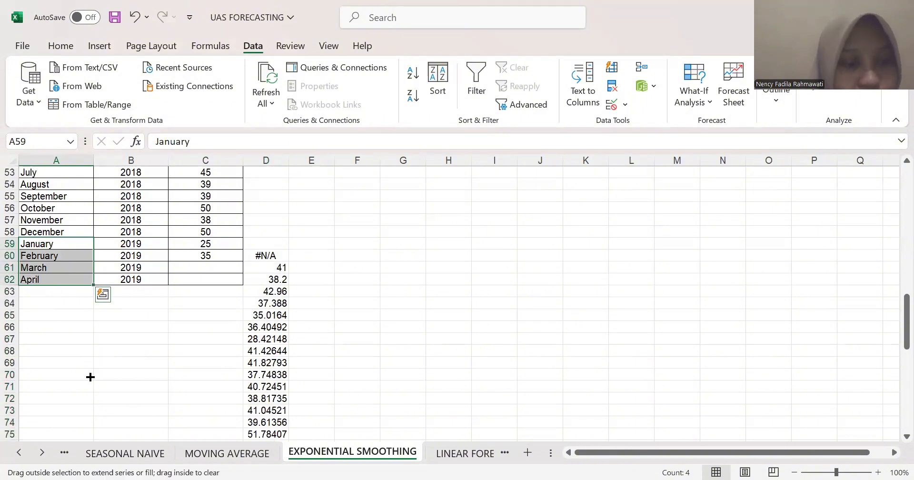
pyautogui.moveTo(91, 377); pyautogui.dragTo(91, 376)
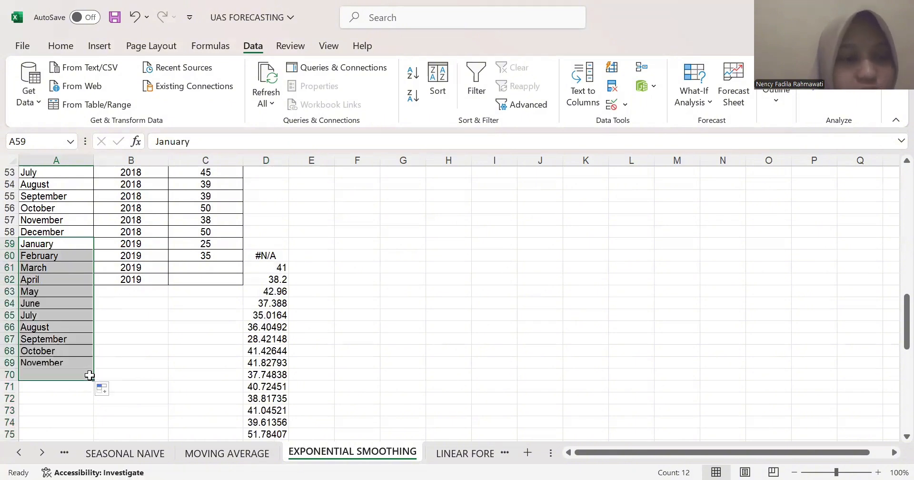
# - Fill the year 2019 from B62 down to B70 only, alongside the added months
pyautogui.click(161, 283)
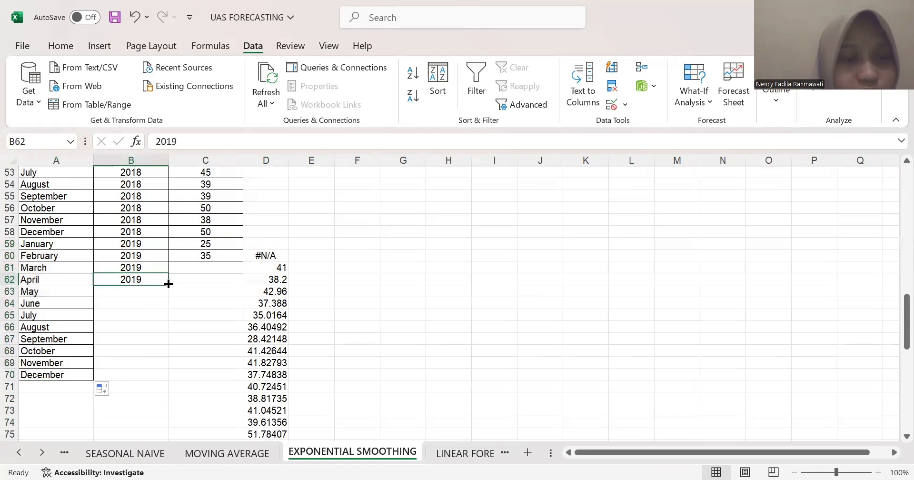
pyautogui.doubleClick(169, 283)
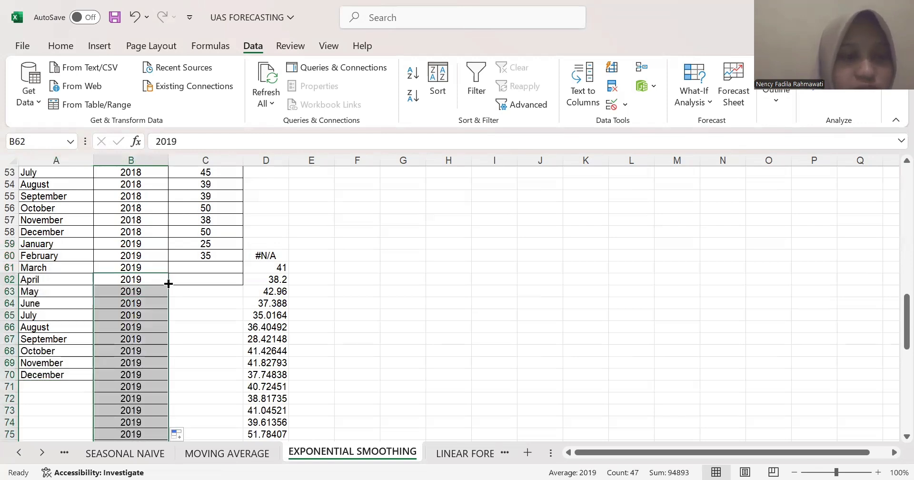
pyautogui.hotkey('ctrl', 'z')
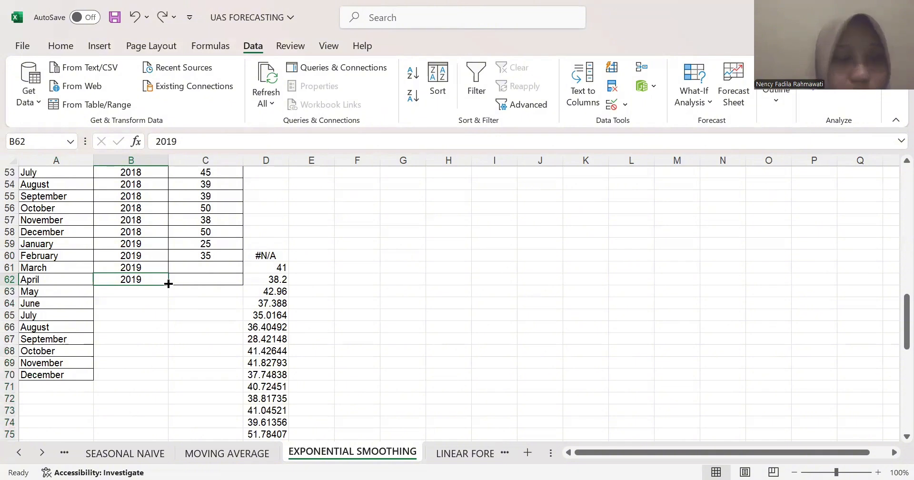
pyautogui.moveTo(169, 284); pyautogui.dragTo(169, 287)
pyautogui.moveTo(166, 350); pyautogui.dragTo(166, 376)
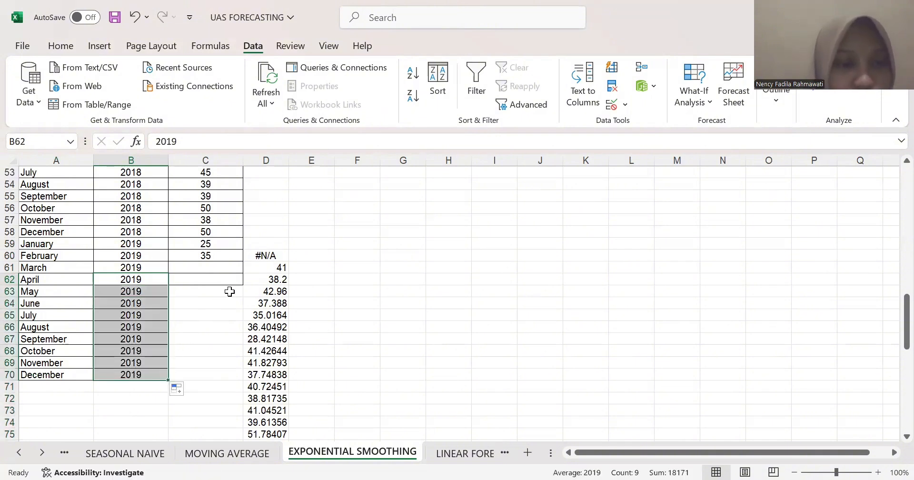
# - Apply all borders to the empty Units cells C63:C70
pyautogui.moveTo(231, 290); pyautogui.dragTo(216, 374)
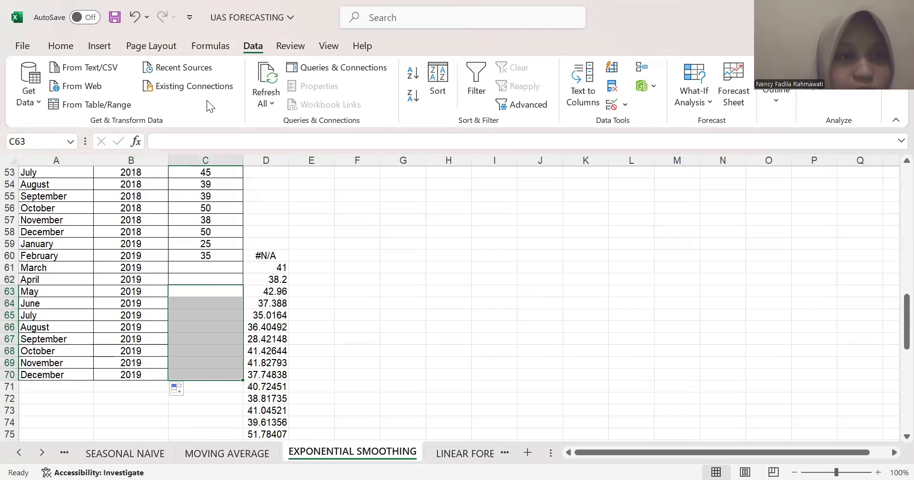
pyautogui.click(61, 45)
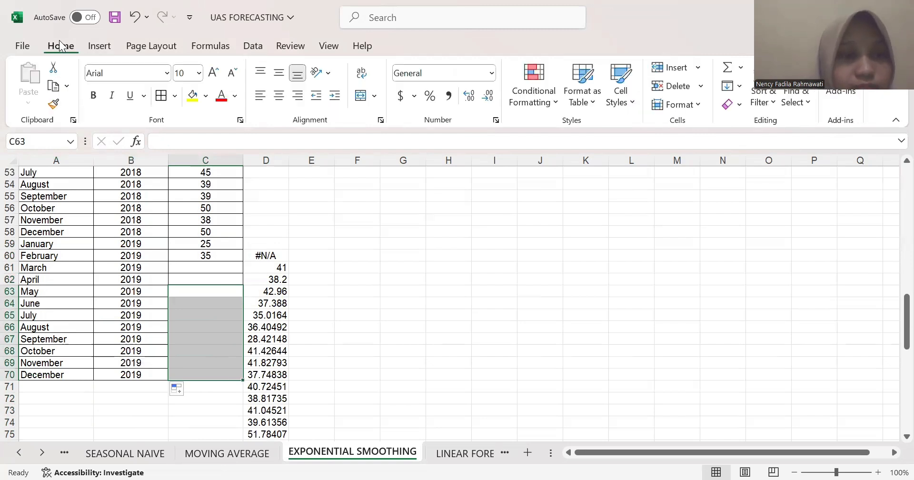
pyautogui.click(162, 95)
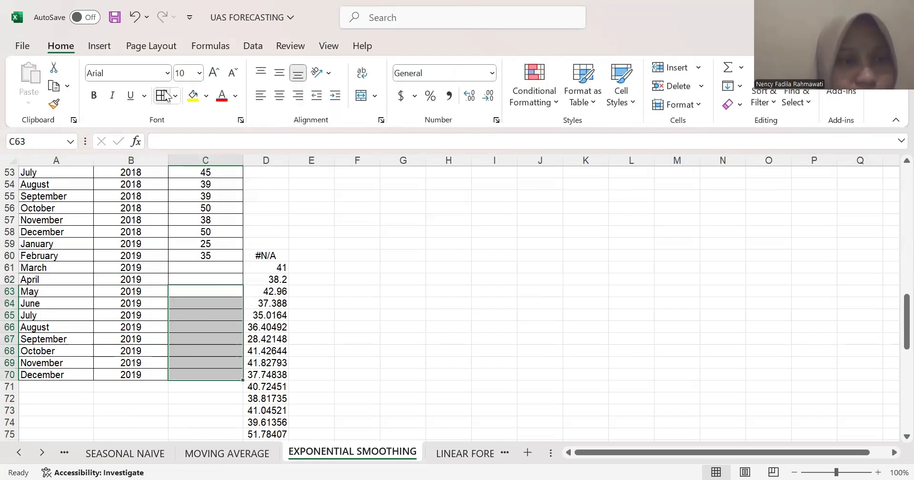
# - Copy the smoothed forecasts D61:D70 into C61:C70 as values only and display them without decimals
pyautogui.click(275, 269)
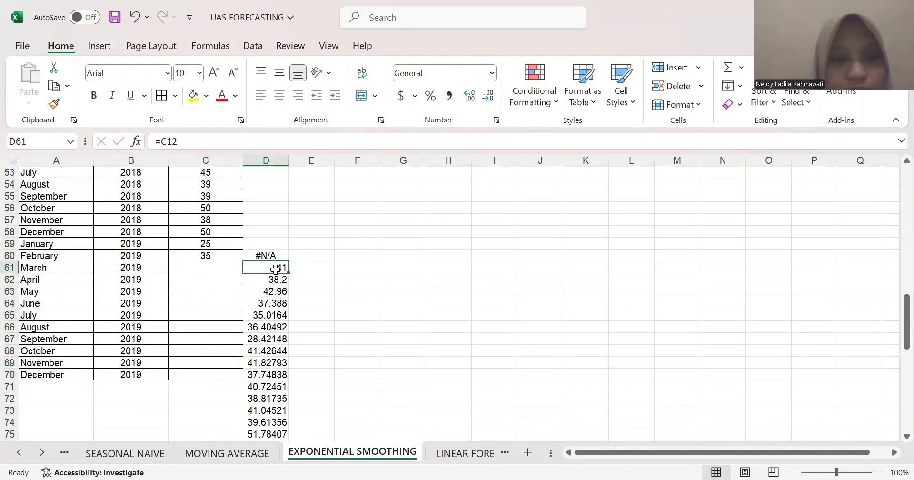
pyautogui.moveTo(276, 269); pyautogui.dragTo(273, 373)
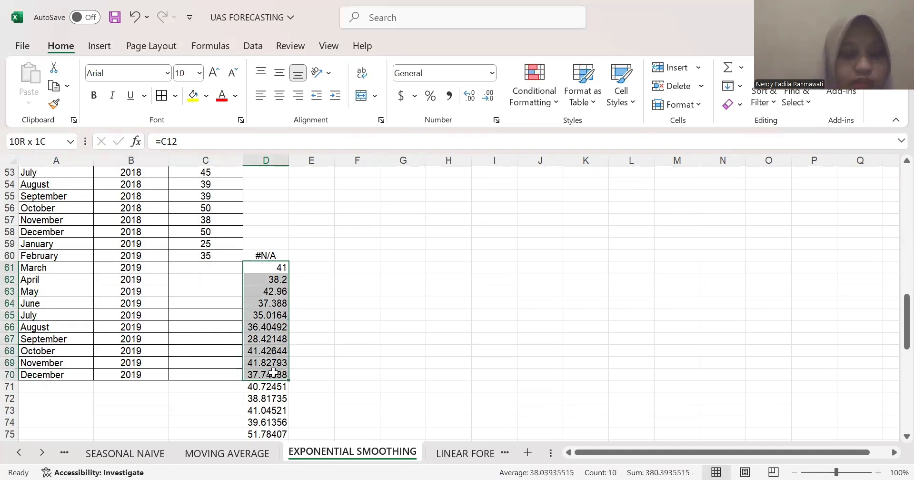
pyautogui.hotkey('ctrl', 'c')
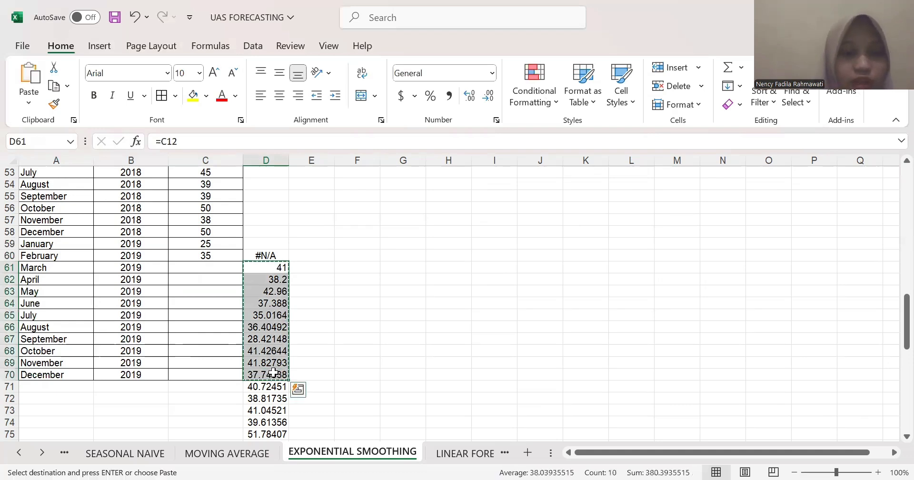
pyautogui.click(202, 270)
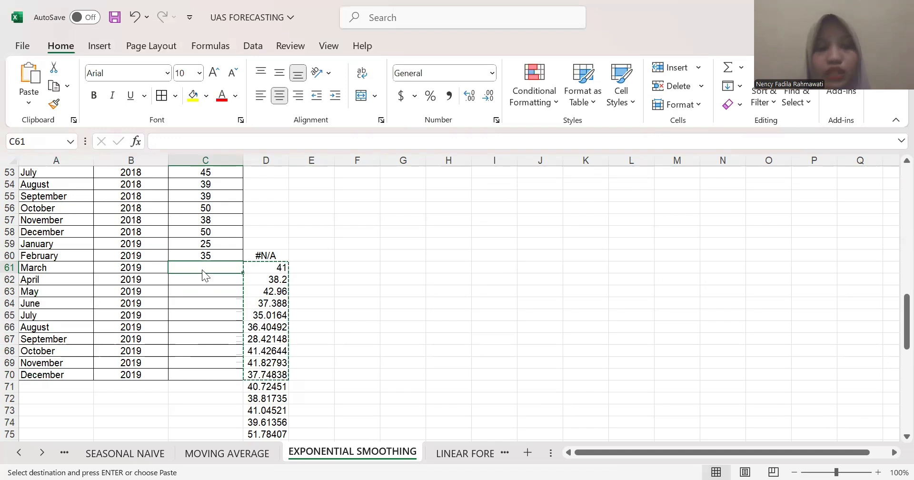
pyautogui.rightClick(202, 270)
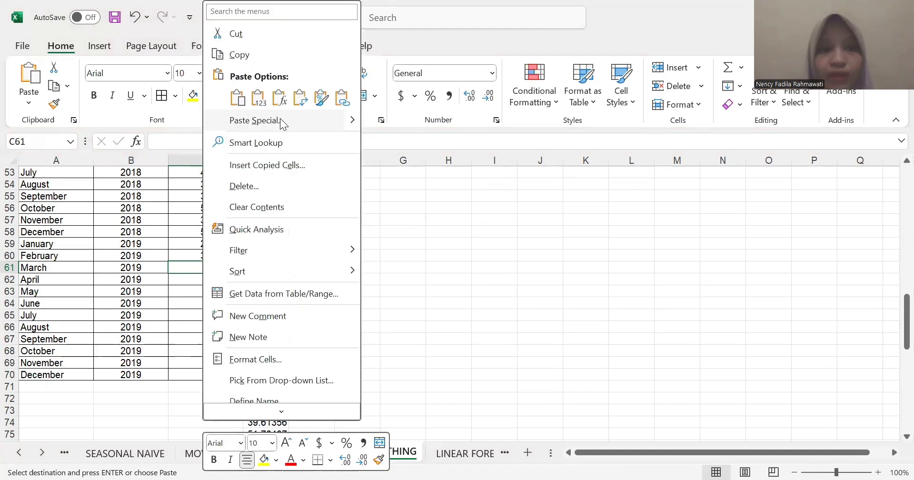
pyautogui.click(281, 122)
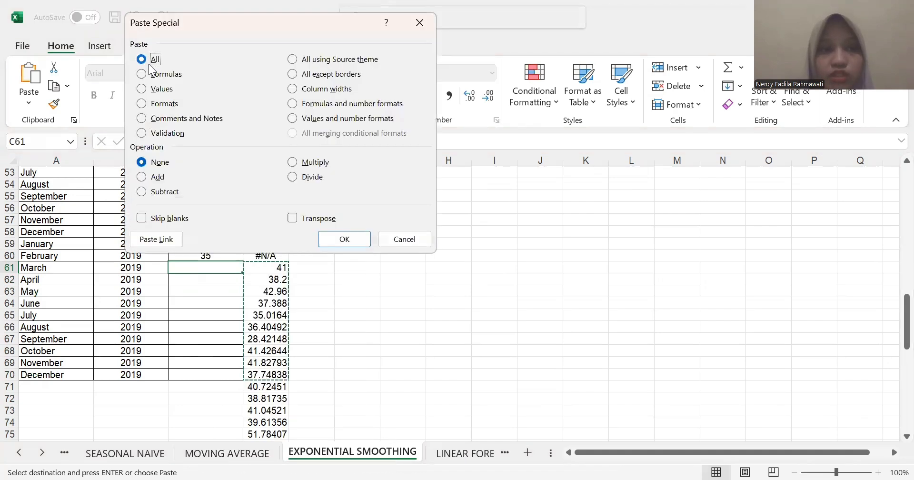
pyautogui.click(143, 89)
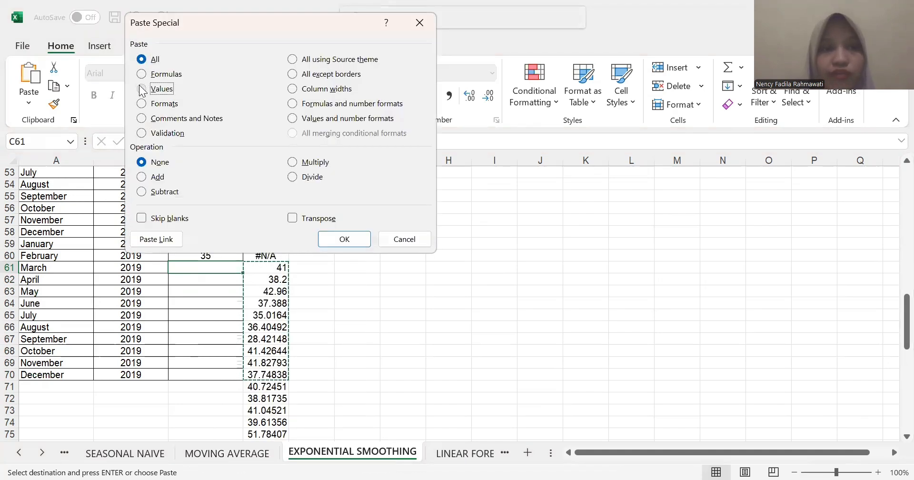
pyautogui.click(323, 236)
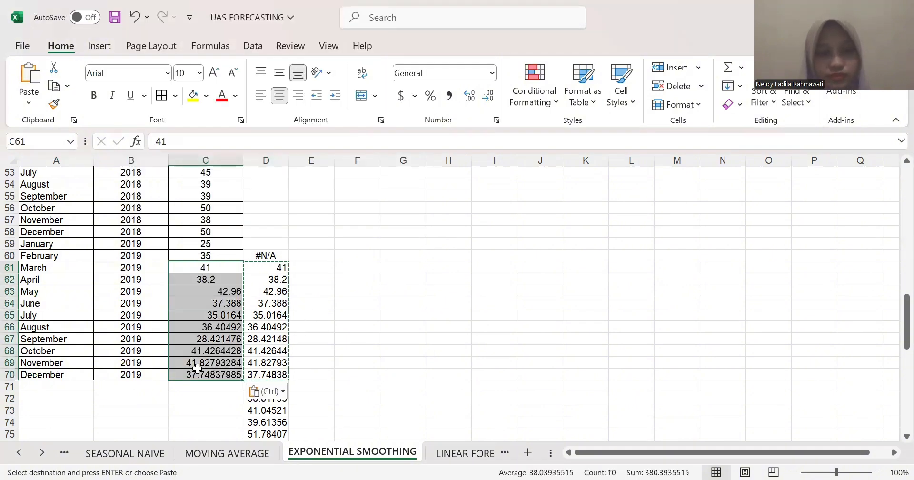
pyautogui.click(490, 98)
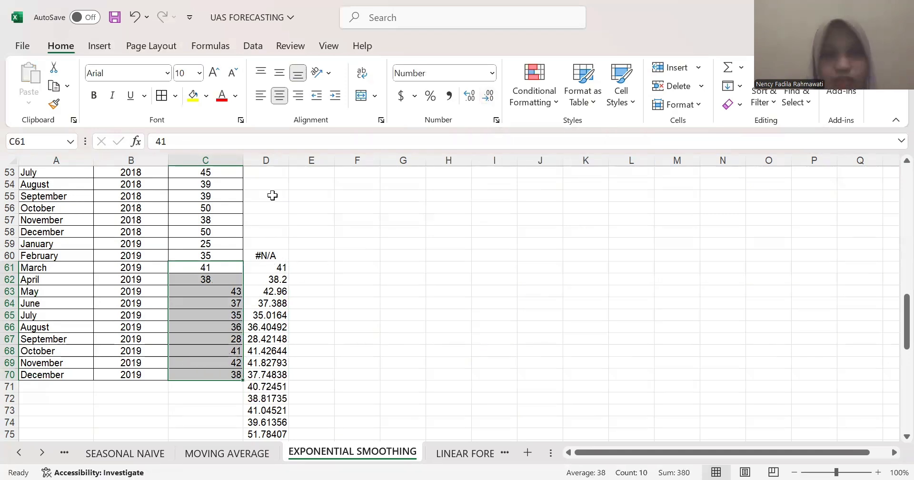
# - Delete column D containing the exponential smoothing output
pyautogui.click(273, 157)
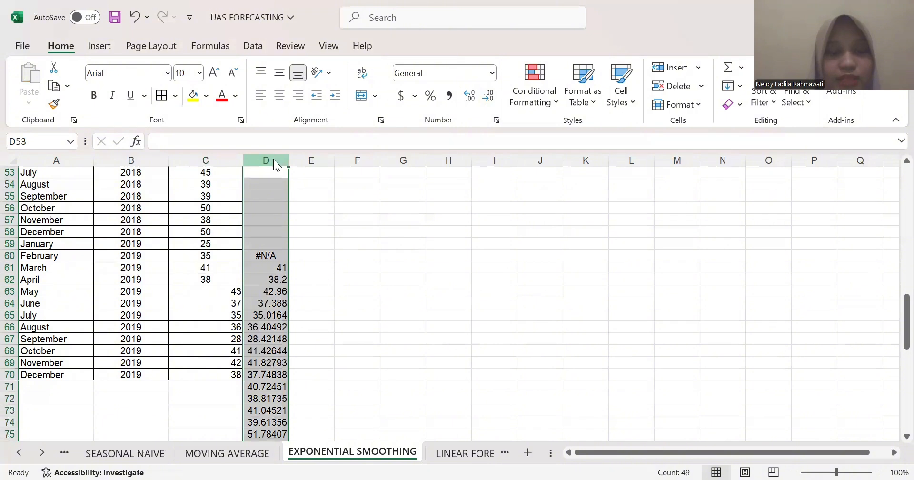
pyautogui.rightClick(275, 165)
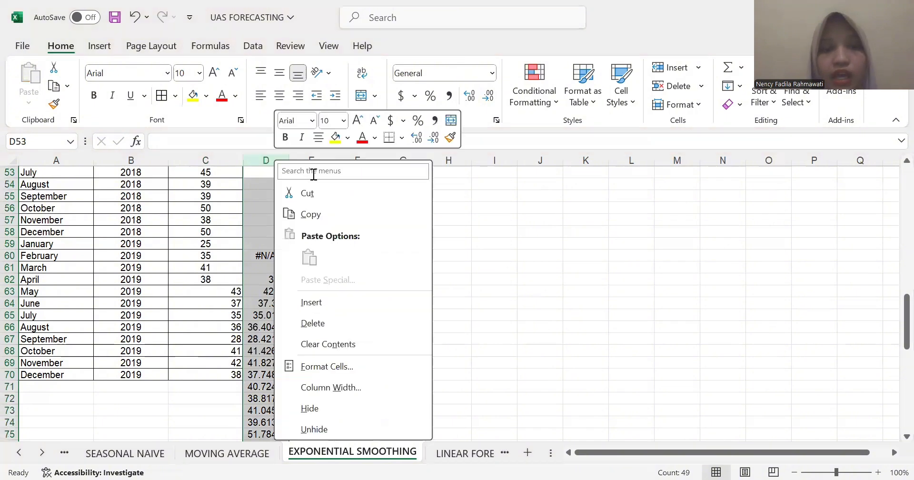
pyautogui.click(314, 323)
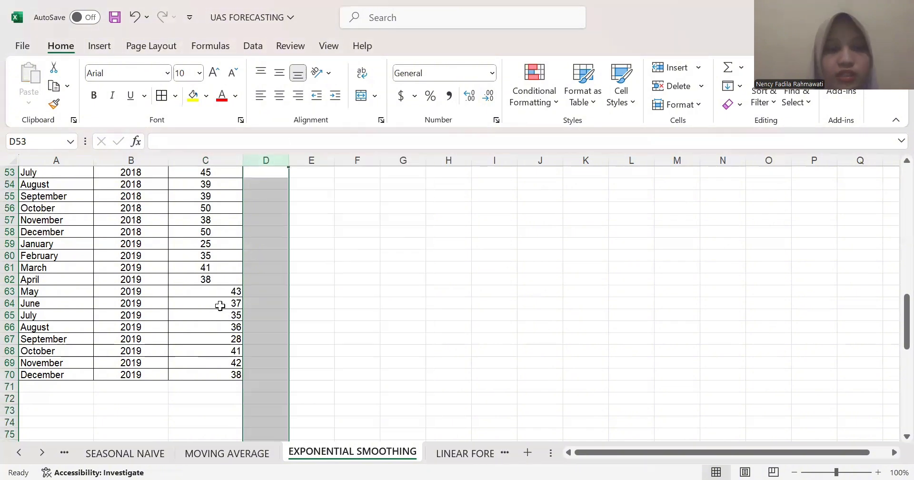
# - Centre the May to December 2019 units in C63:C70
pyautogui.click(225, 291)
pyautogui.moveTo(223, 301); pyautogui.dragTo(220, 372)
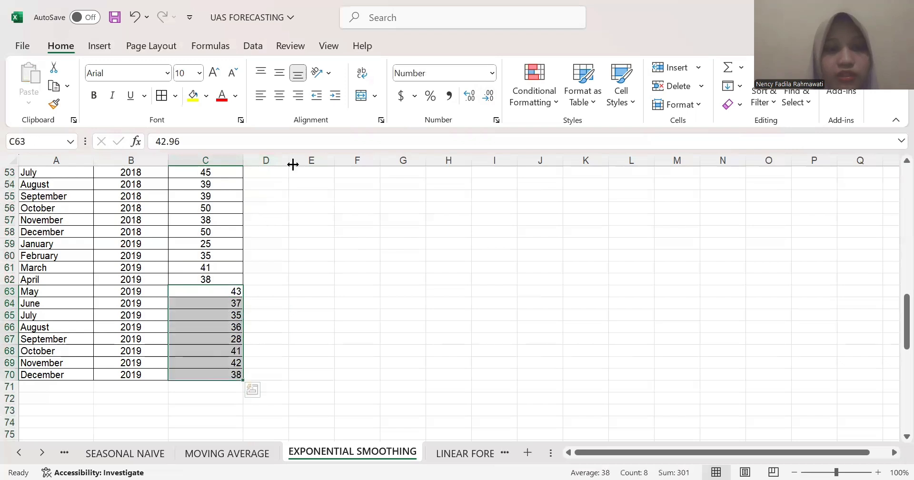
pyautogui.click(280, 96)
pyautogui.click(296, 313)
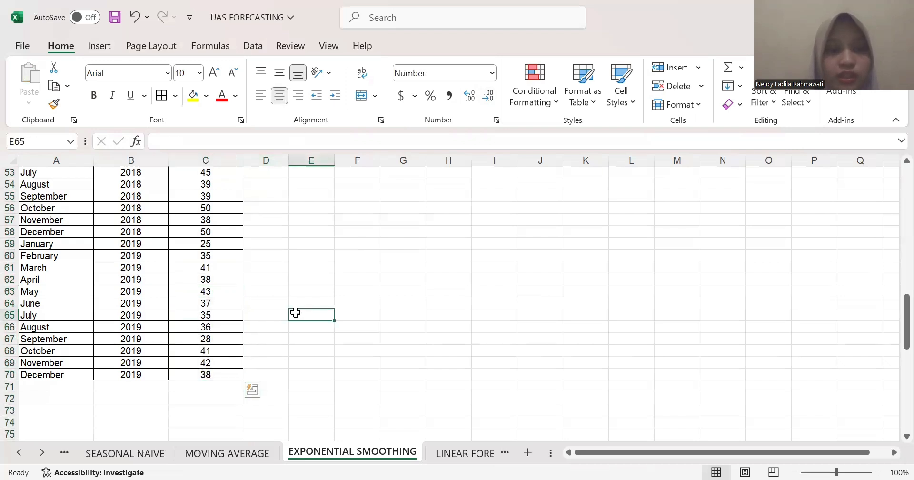
# - Insert a basic 2-D line chart of the Units column, covering C1:C70 including the header
pyautogui.scroll(15, 295, 312)
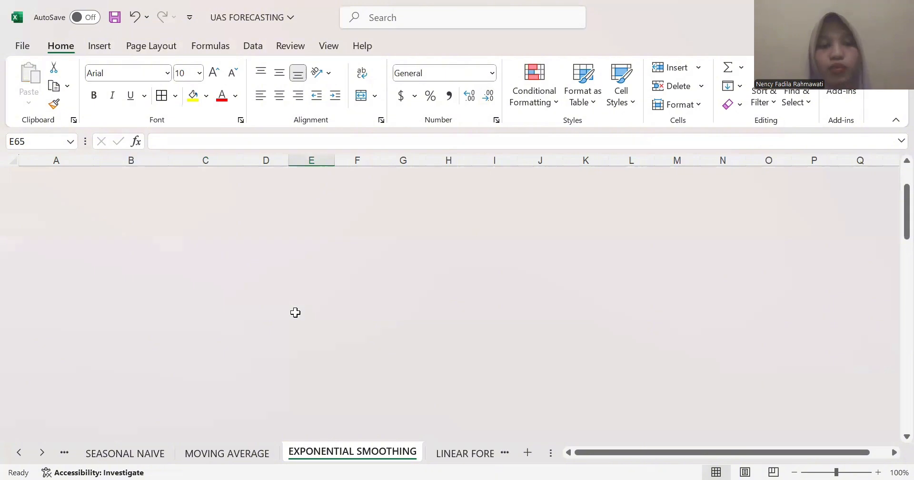
pyautogui.scroll(5, 295, 312)
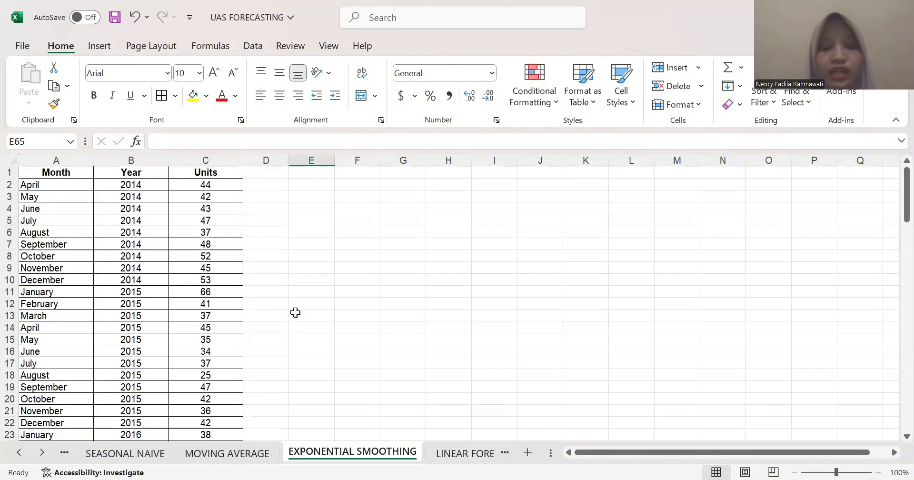
pyautogui.click(223, 172)
pyautogui.doubleClick(222, 172)
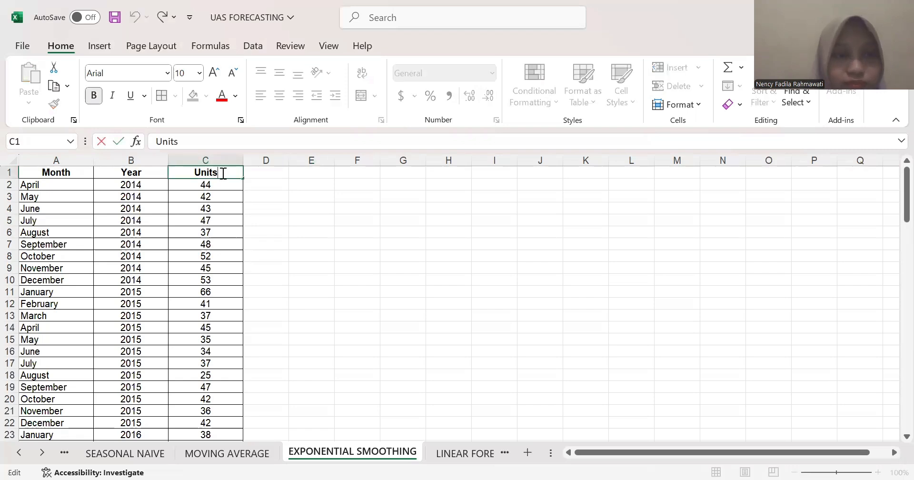
pyautogui.click(288, 205)
pyautogui.click(219, 170)
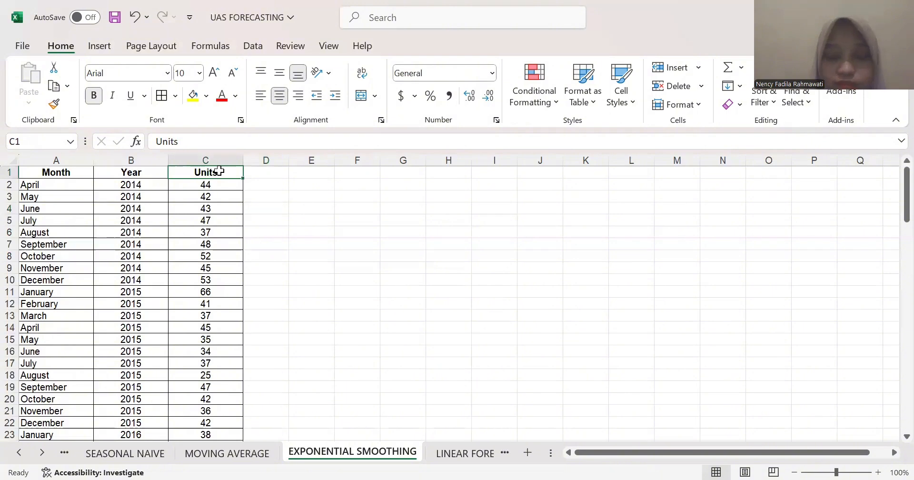
pyautogui.hotkey('ctrl', 'shift', 'Down')
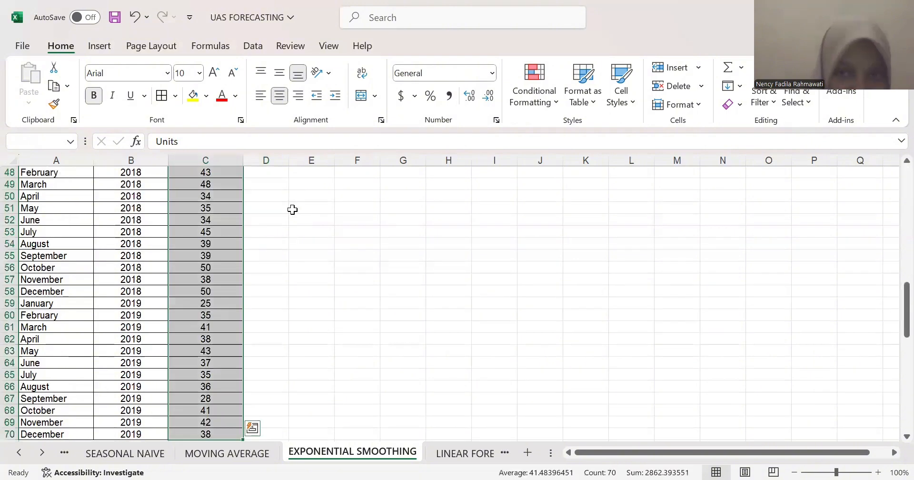
pyautogui.scroll(-3, 292, 209)
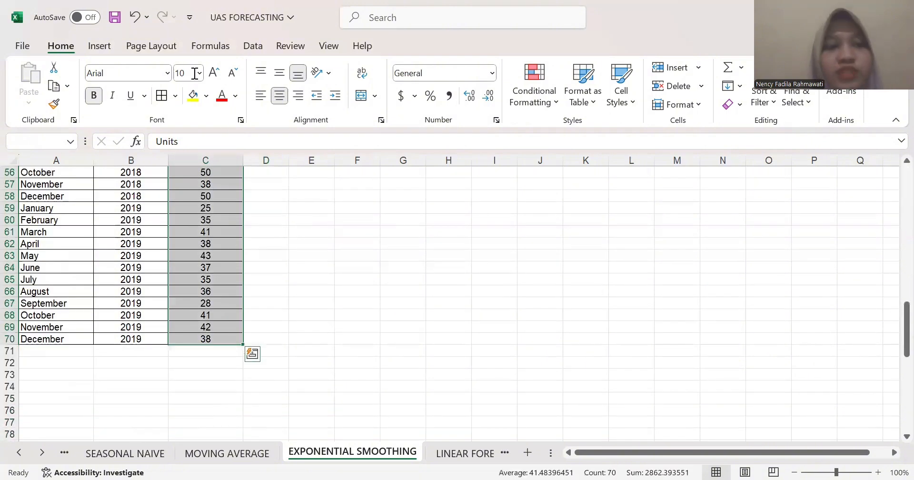
pyautogui.click(97, 46)
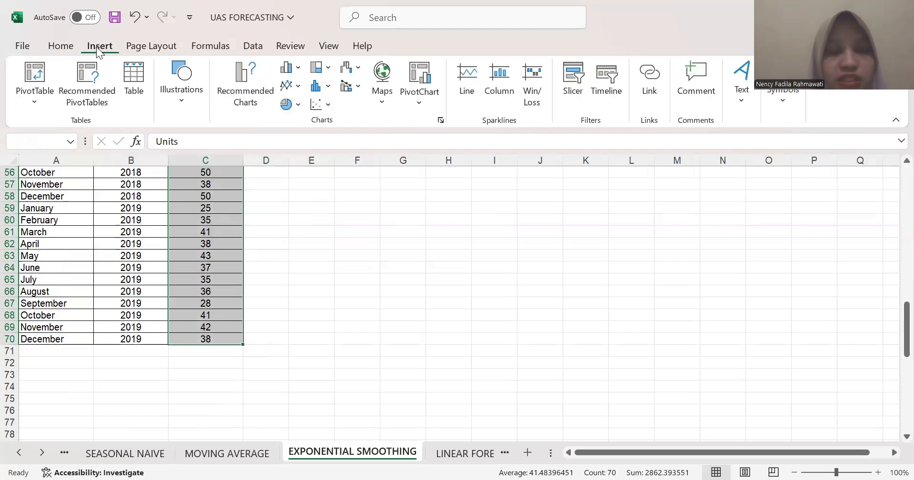
pyautogui.click(288, 88)
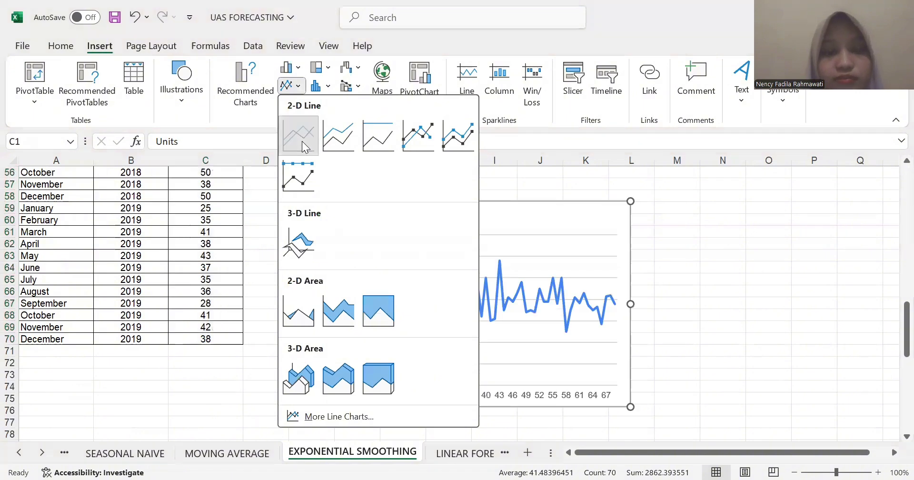
# - Add a linear trendline to the Units series in the chart and colour it red
pyautogui.click(429, 284)
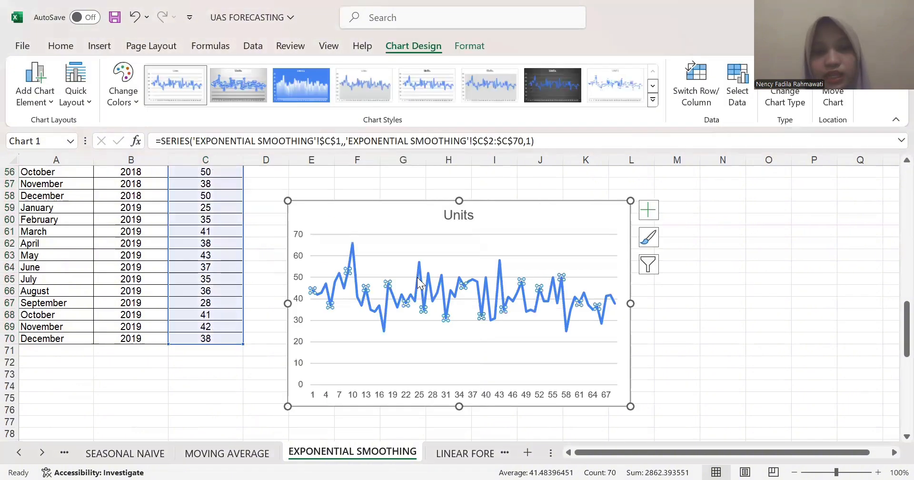
pyautogui.rightClick(419, 282)
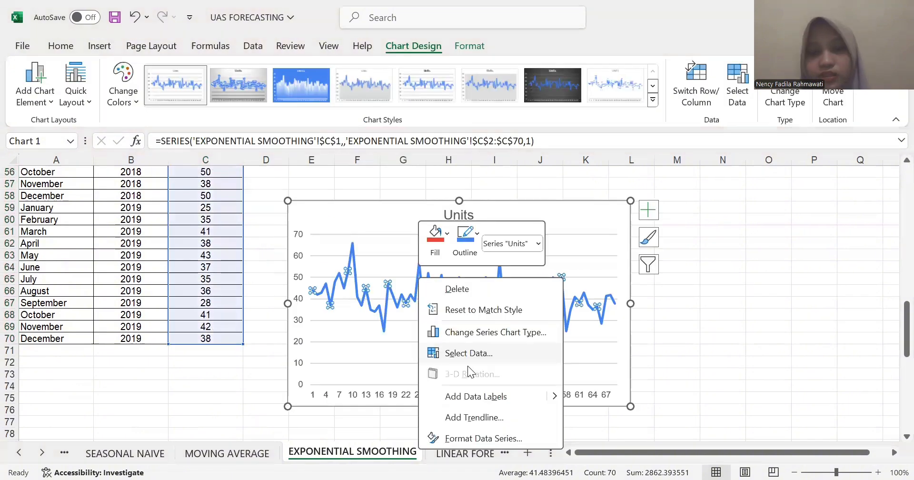
pyautogui.click(474, 418)
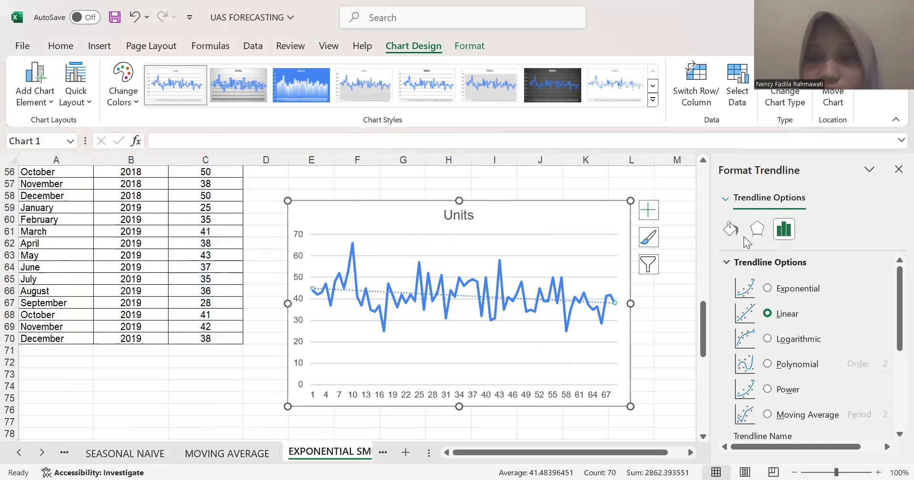
pyautogui.click(731, 229)
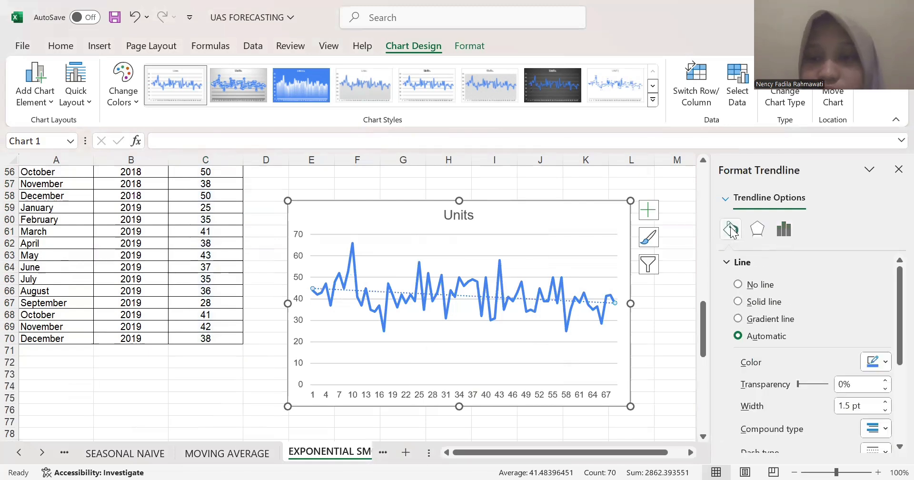
pyautogui.click(884, 363)
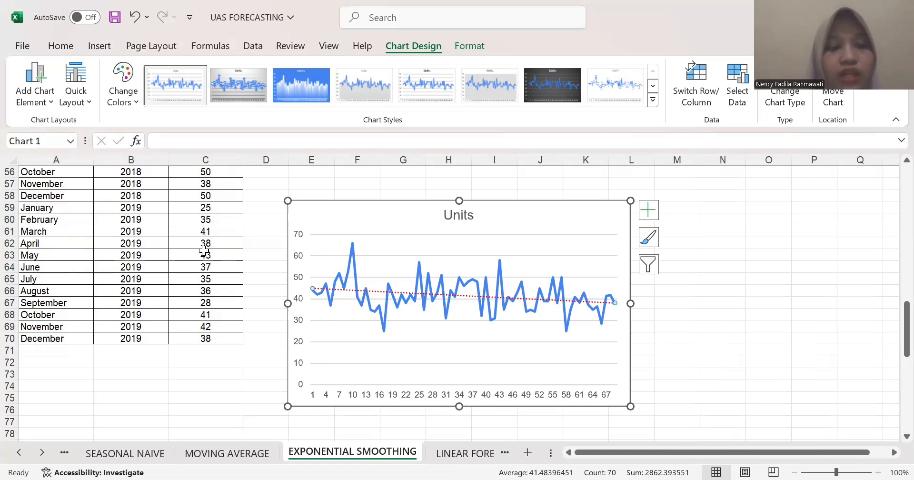
# - On the TABEL SOAL sheet, enter 41 for 13-Mar and 38 for 13-Apr in the Exponential Smoothing row
pyautogui.click(64, 453)
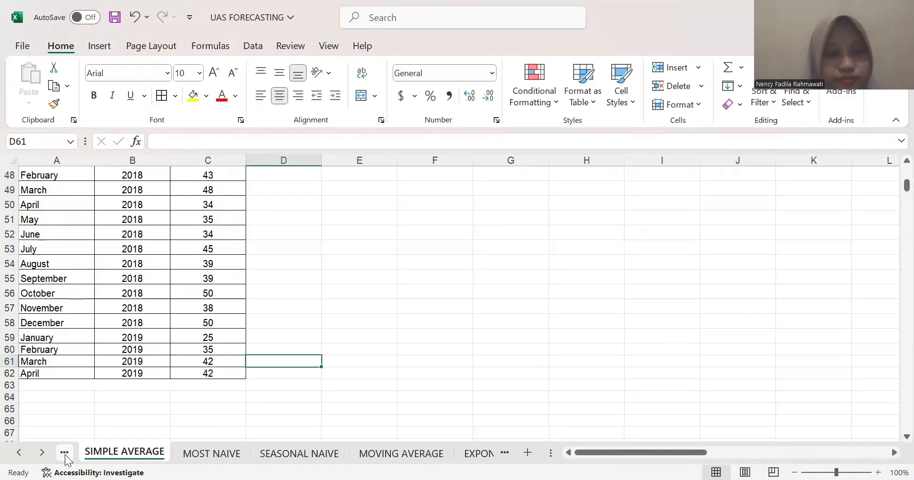
pyautogui.click(64, 452)
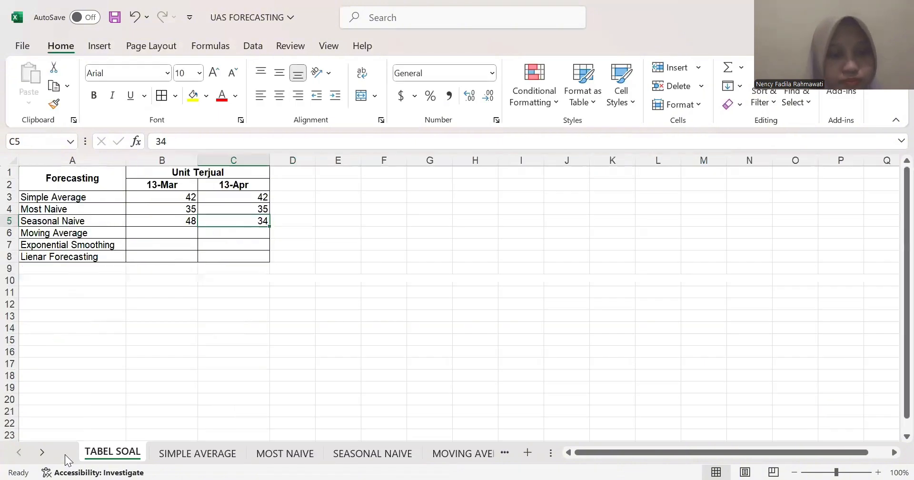
pyautogui.click(173, 246)
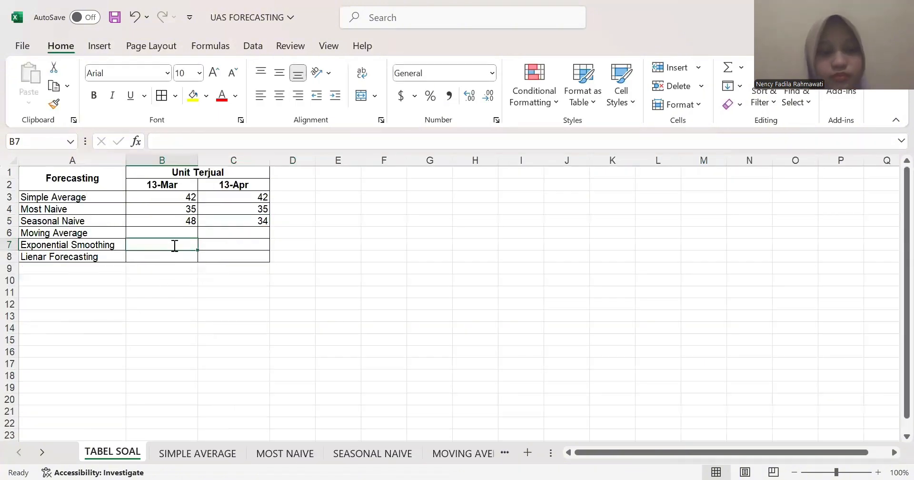
pyautogui.write('41')
pyautogui.press('Tab')
pyautogui.write('38')
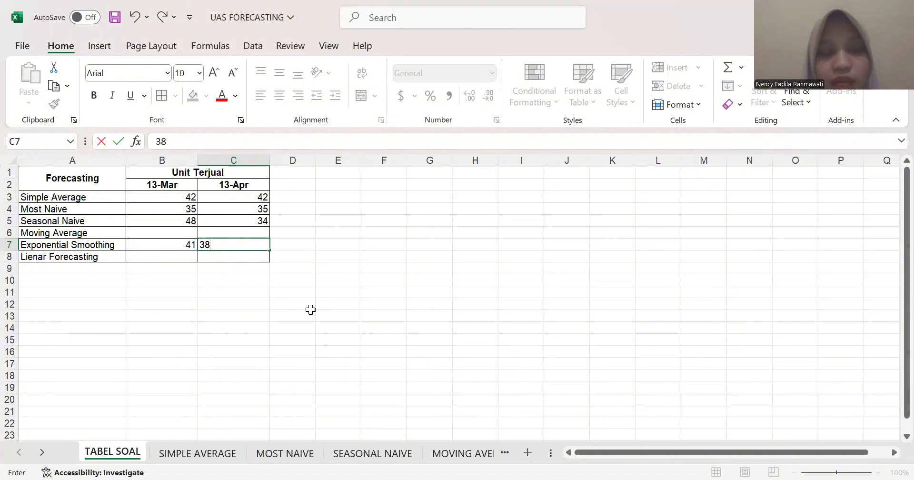
# - Look up the March and April 2019 forecasts on the MOVING AVERAGE sheet and enter 48 and 41 in TABEL SOAL's Moving Average row
pyautogui.click(466, 454)
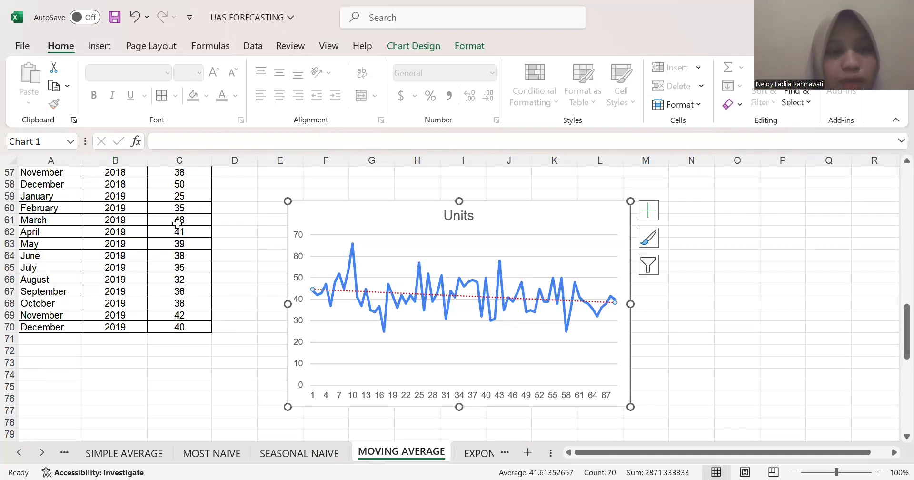
pyautogui.click(65, 453)
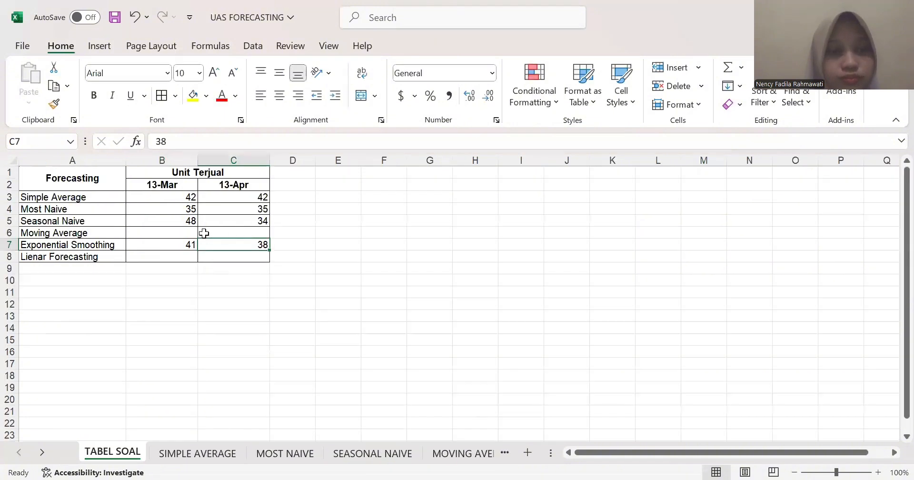
pyautogui.click(189, 232)
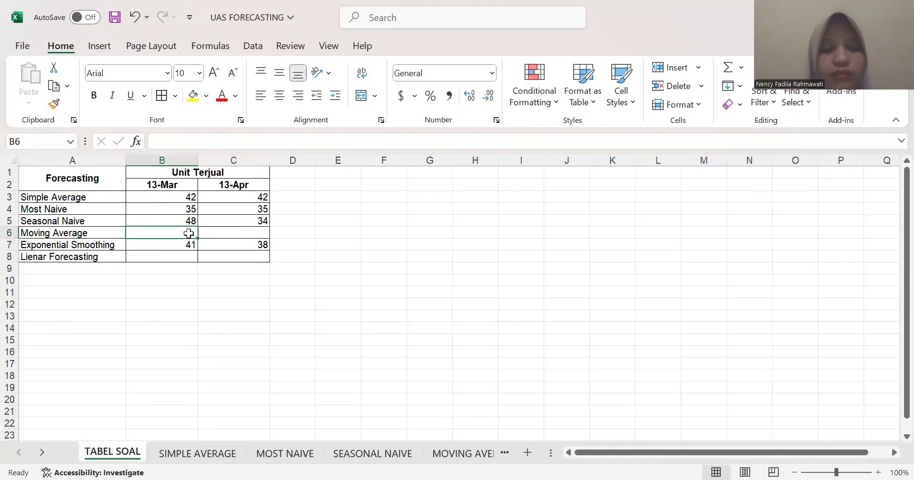
pyautogui.write('48')
pyautogui.press('Tab')
pyautogui.write('41')
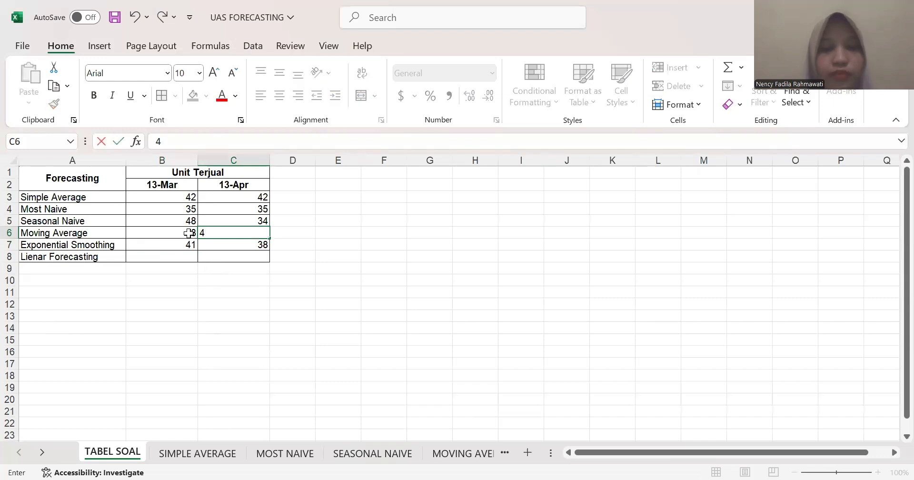
# - On the LINEAR FORECASTING sheet, extend the months through December and the 2019 year values down to row 70
pyautogui.click(465, 453)
pyautogui.click(476, 453)
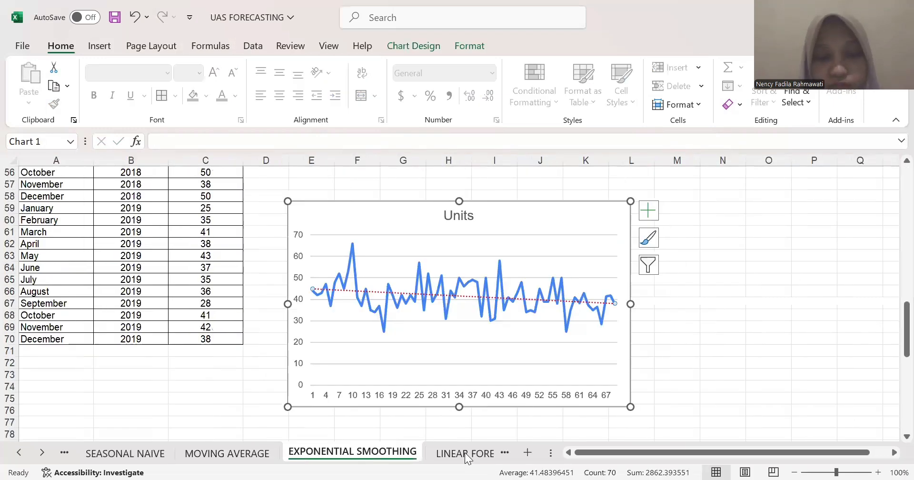
pyautogui.click(475, 453)
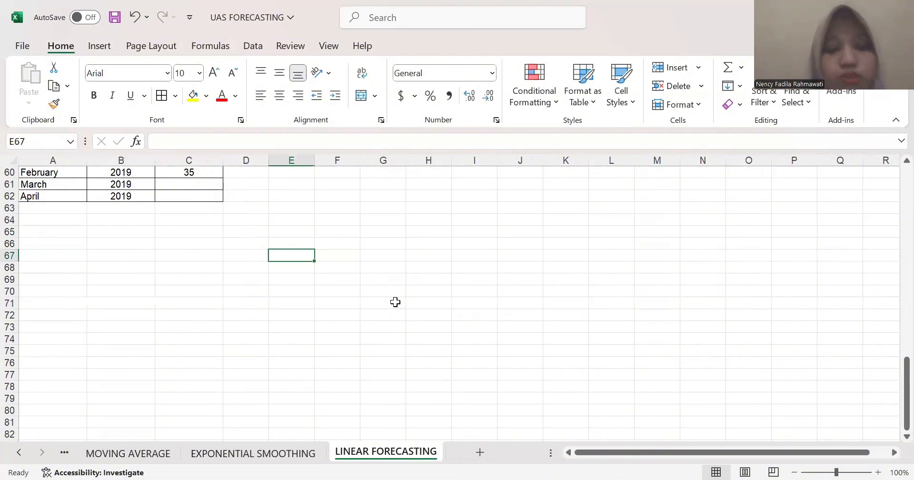
pyautogui.scroll(2, 395, 302)
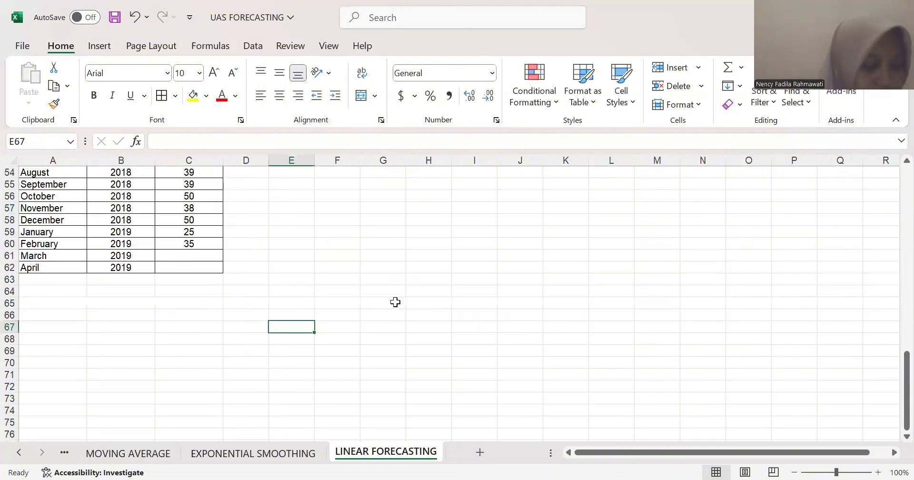
pyautogui.click(65, 232)
pyautogui.moveTo(64, 239); pyautogui.dragTo(88, 367)
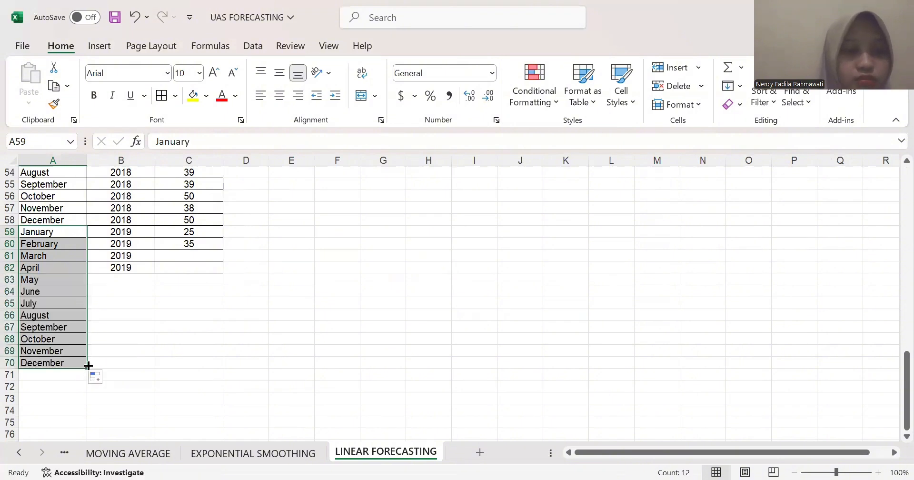
pyautogui.click(127, 268)
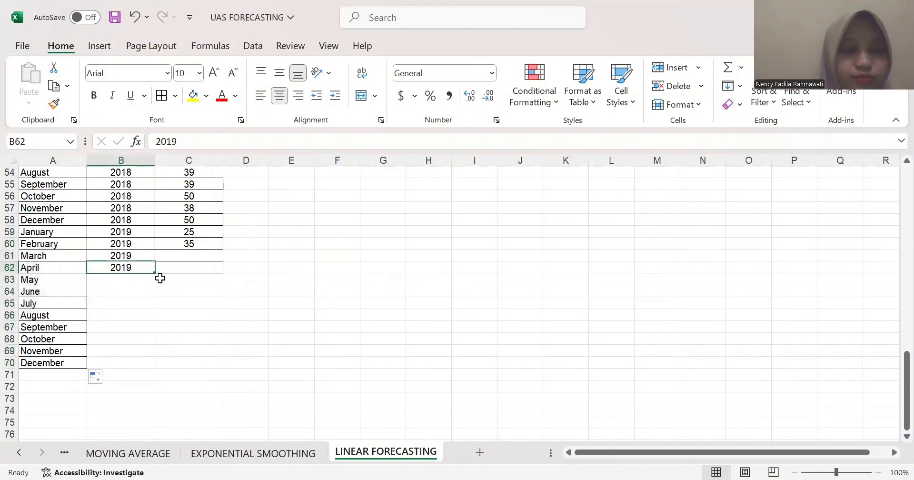
pyautogui.moveTo(155, 276); pyautogui.dragTo(148, 364)
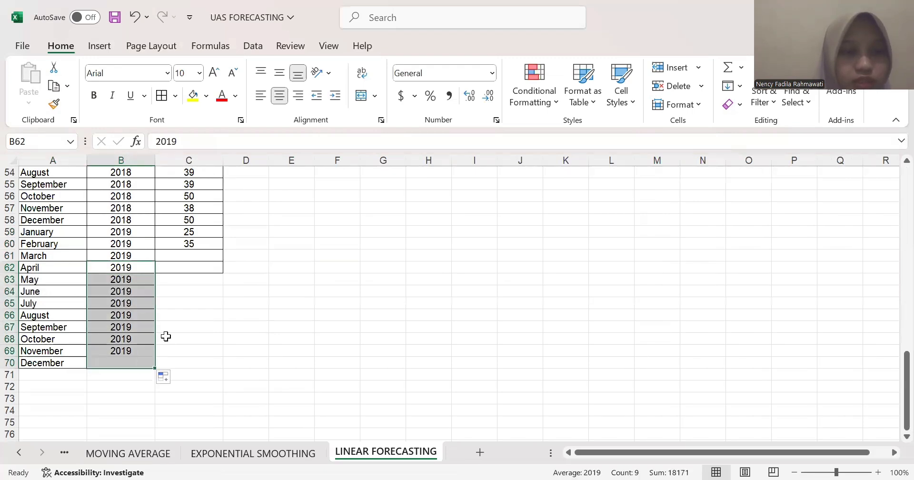
# - Apply cell borders to the empty Units cells C63:C70
pyautogui.click(196, 281)
pyautogui.moveTo(196, 281); pyautogui.dragTo(202, 364)
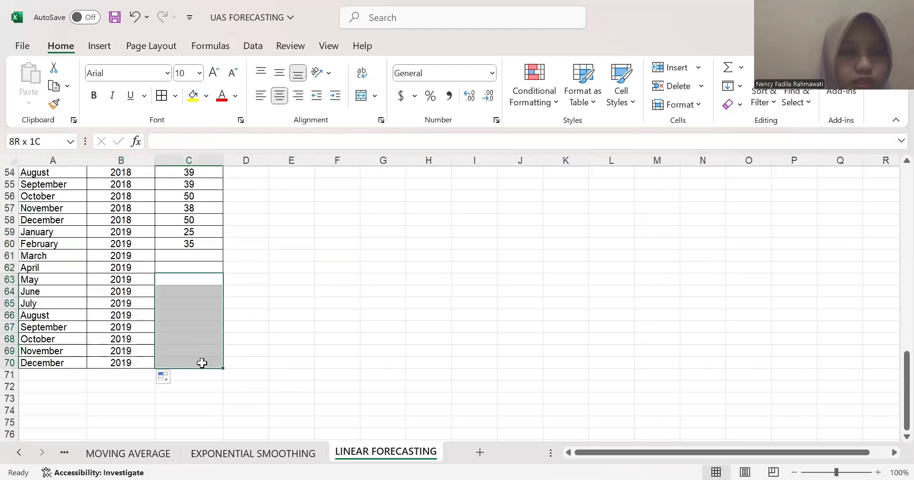
pyautogui.click(164, 99)
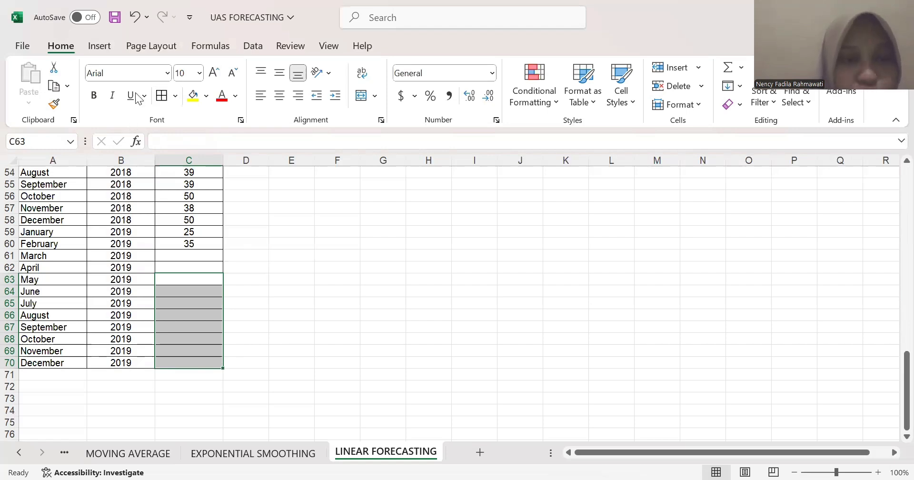
# - Add a bold Period column header in cell D1 beside Units
pyautogui.scroll(18, 236, 194)
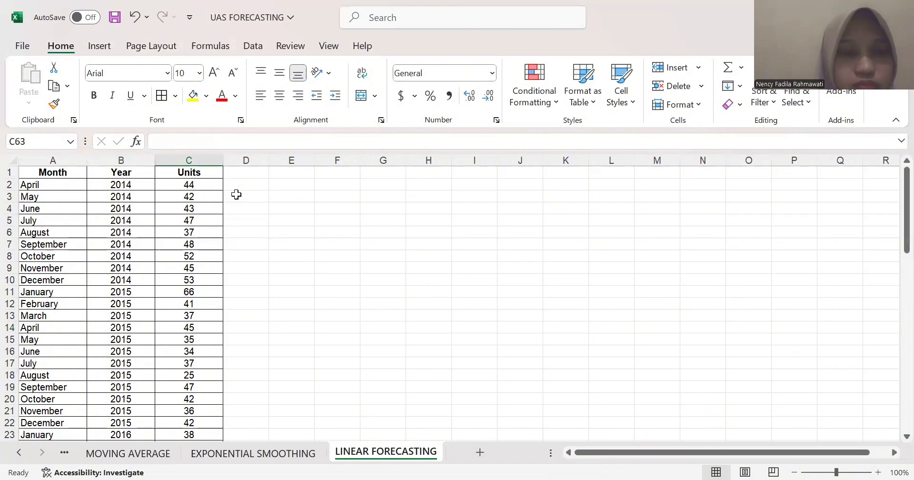
pyautogui.click(245, 174)
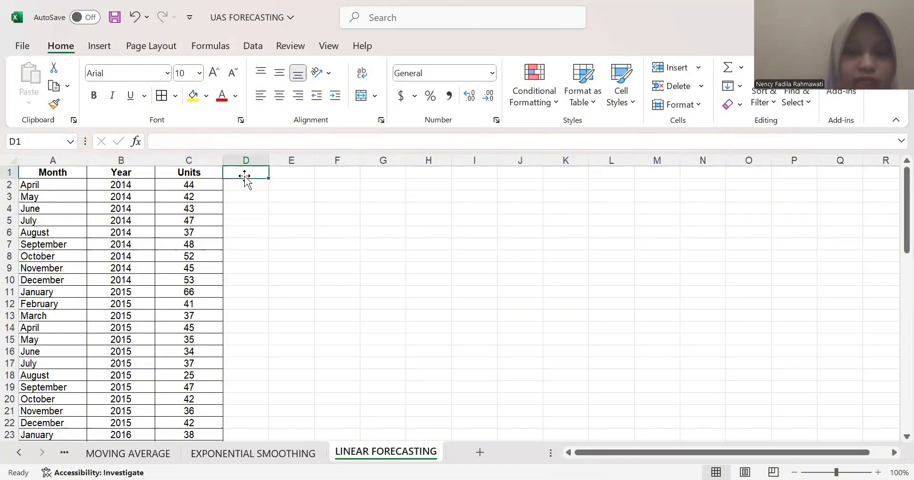
pyautogui.write('P')
pyautogui.press('BackSpace')
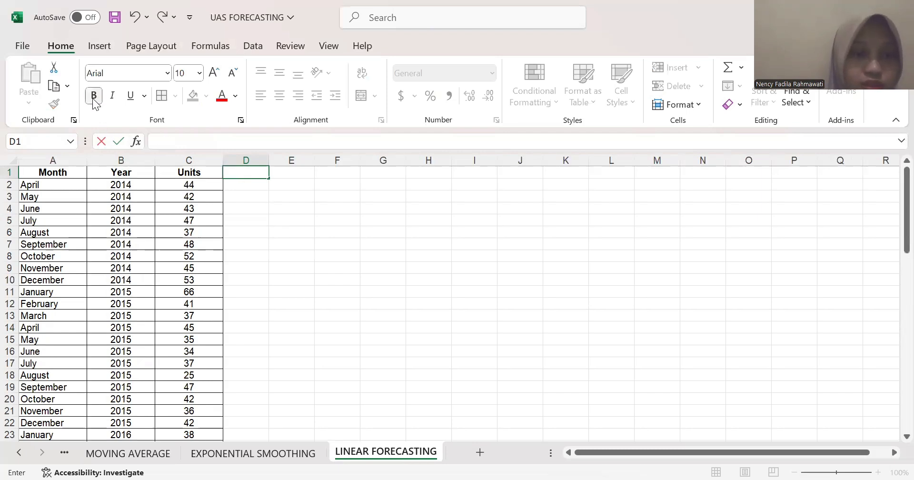
pyautogui.write('P')
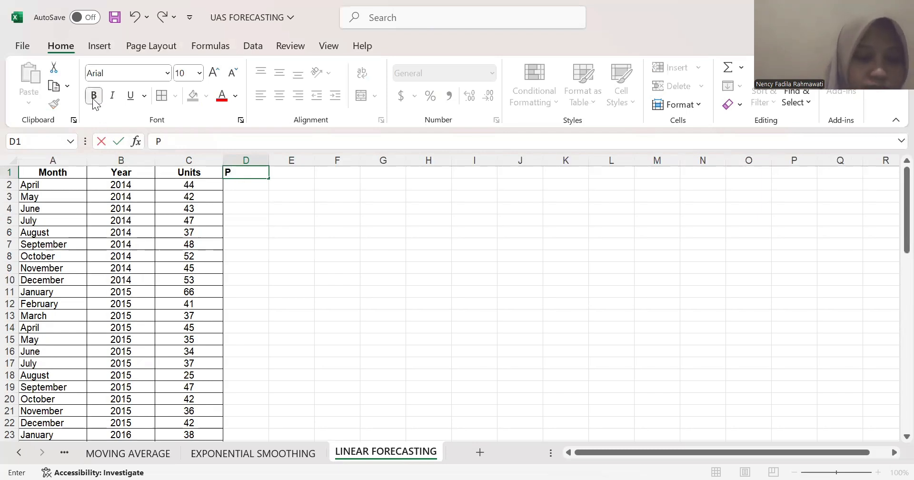
pyautogui.write('er')
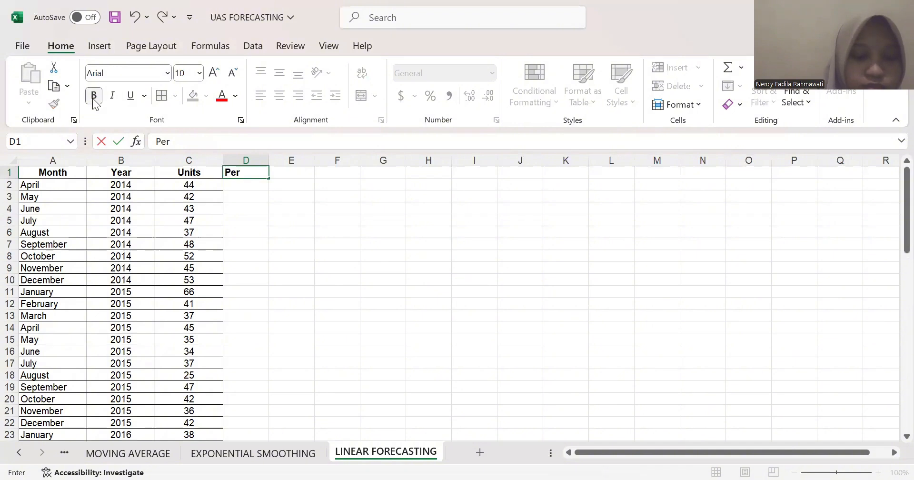
pyautogui.write('iod')
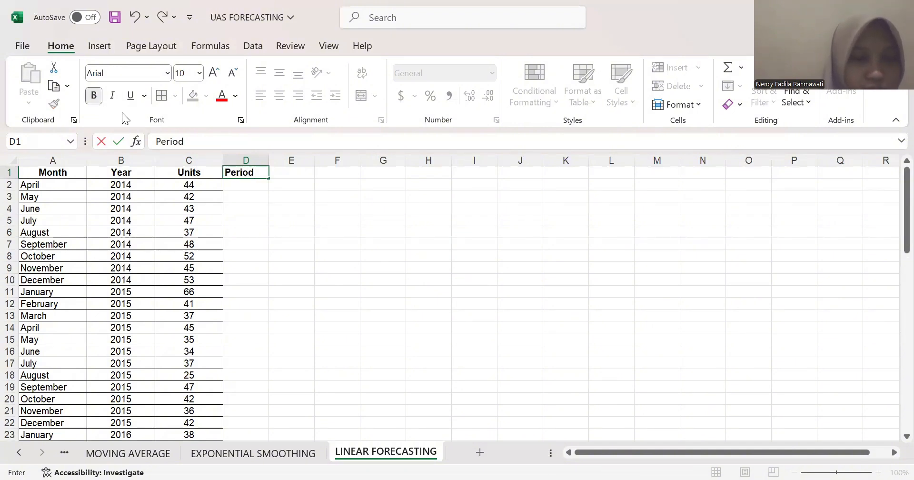
# - Enter 1, 2 and 3 in D2:D4 and fill the Period numbering down through row 70
pyautogui.click(243, 186)
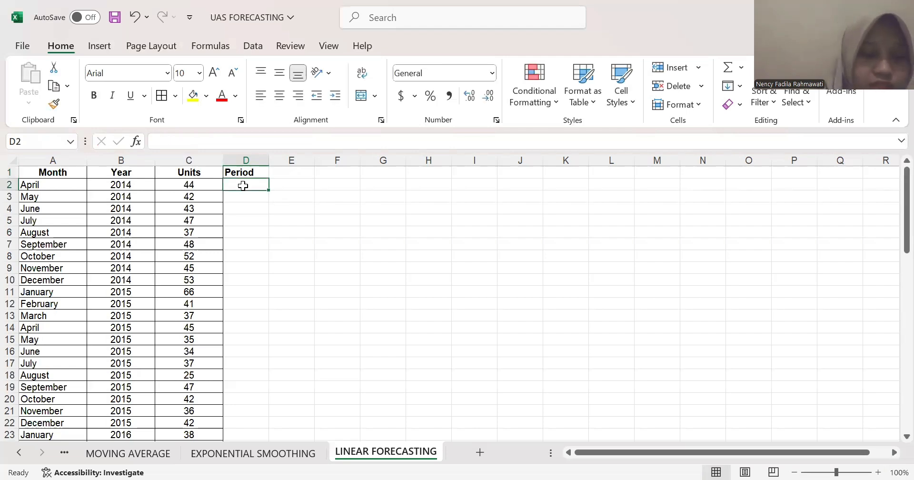
pyautogui.write('1')
pyautogui.press('Return')
pyautogui.write('2')
pyautogui.press('Return')
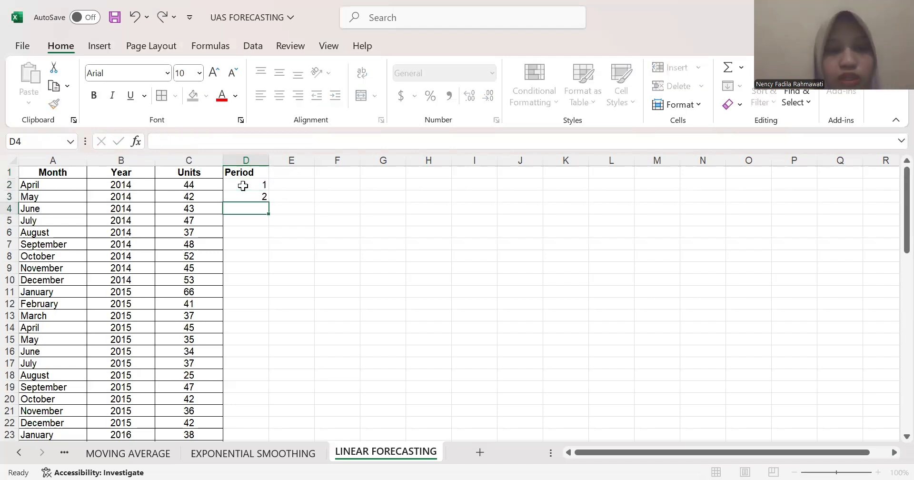
pyautogui.write('3')
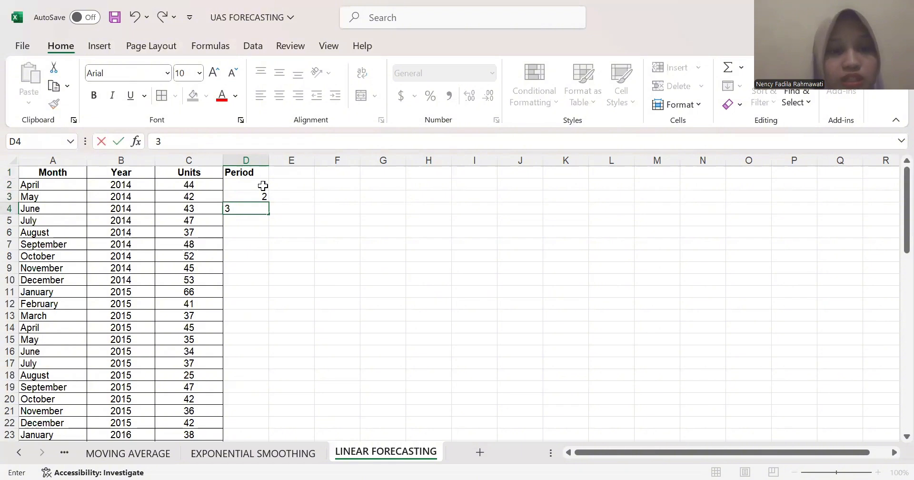
pyautogui.click(263, 186)
pyautogui.moveTo(262, 185); pyautogui.dragTo(265, 210)
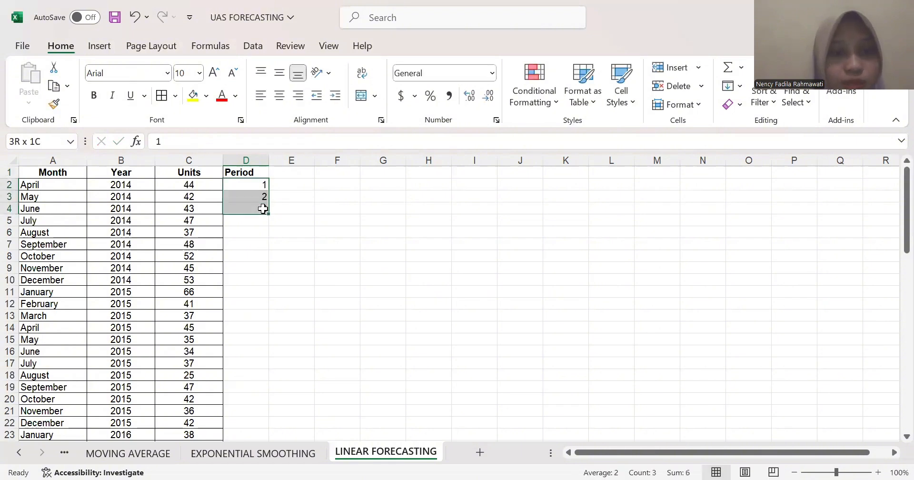
pyautogui.doubleClick(269, 215)
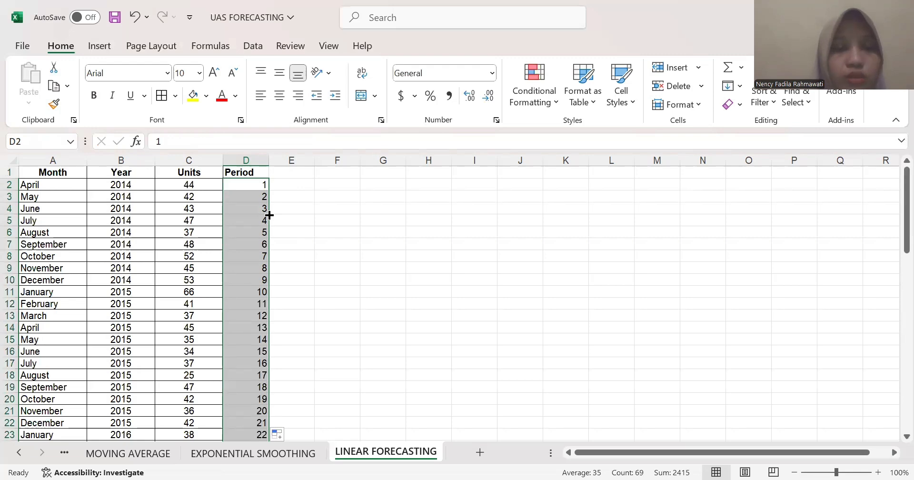
# - Begin a FORECAST.LINEAR formula in the March 2019 Units cell C61, using D61 as the x argument
pyautogui.scroll(-17, 270, 215)
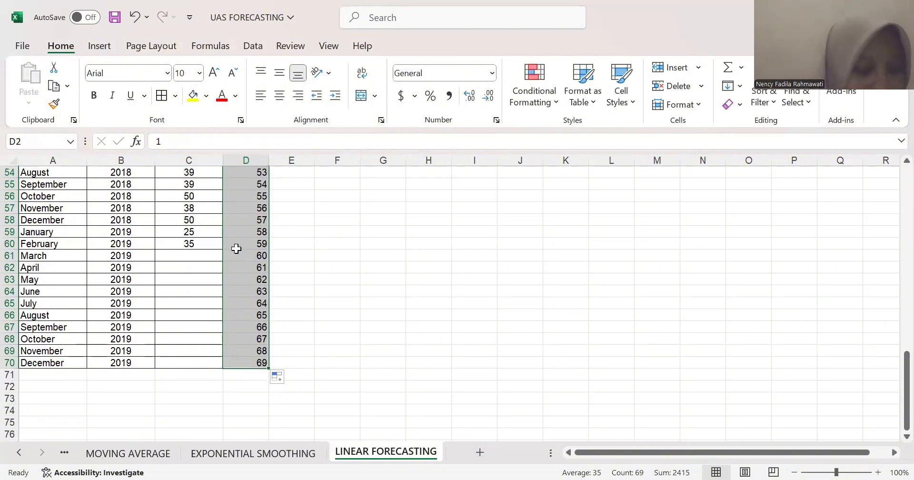
pyautogui.click(190, 257)
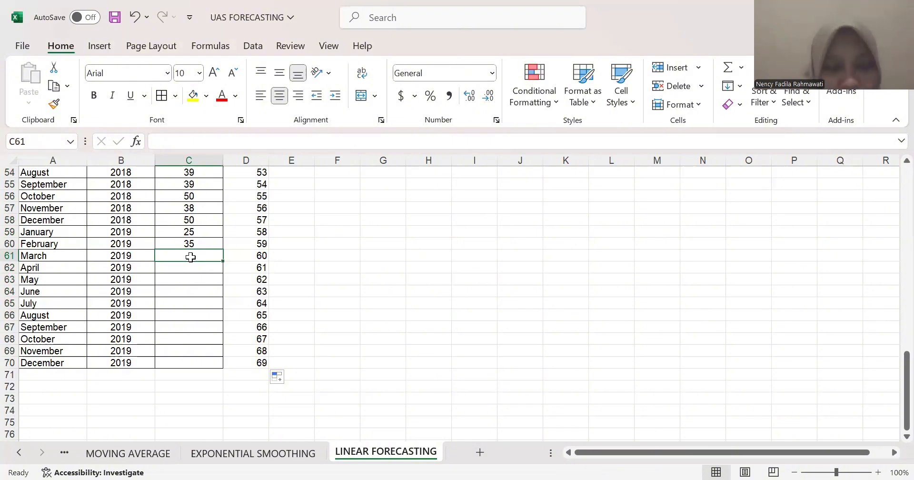
pyautogui.write('=')
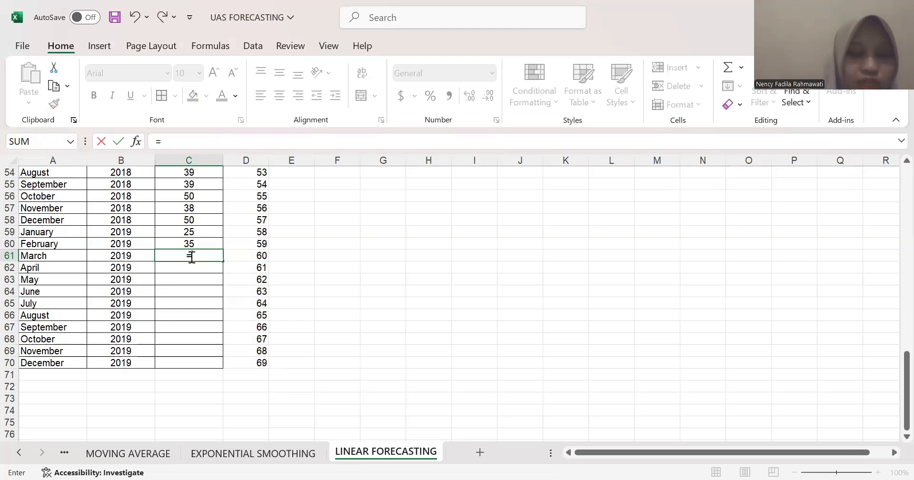
pyautogui.write('FORES')
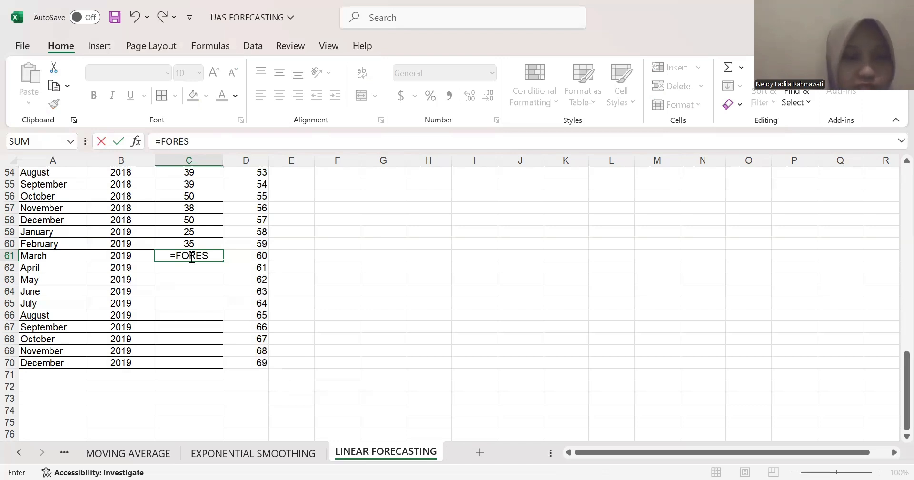
pyautogui.press('BackSpace')
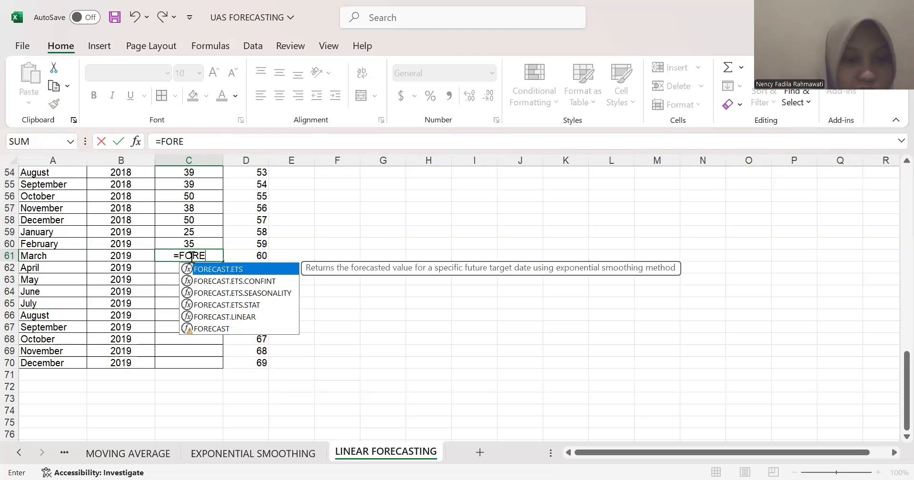
pyautogui.click(250, 316)
pyautogui.doubleClick(250, 315)
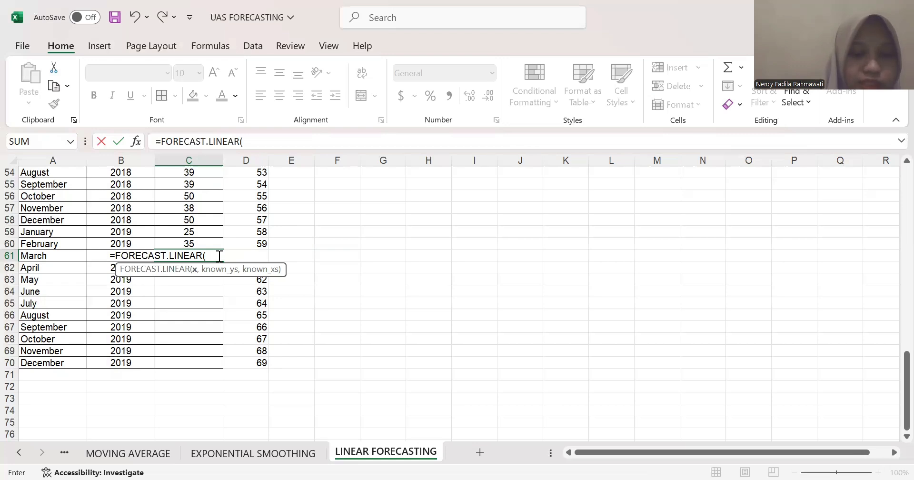
pyautogui.write('D61')
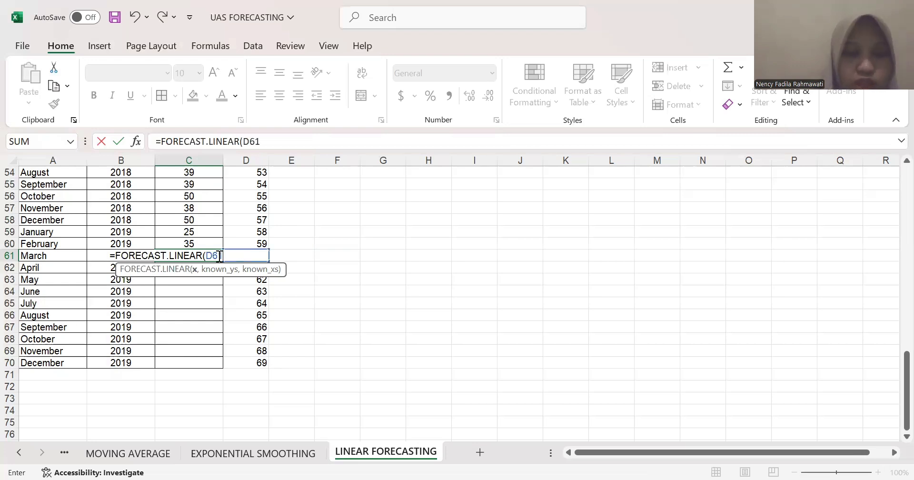
pyautogui.write(',')
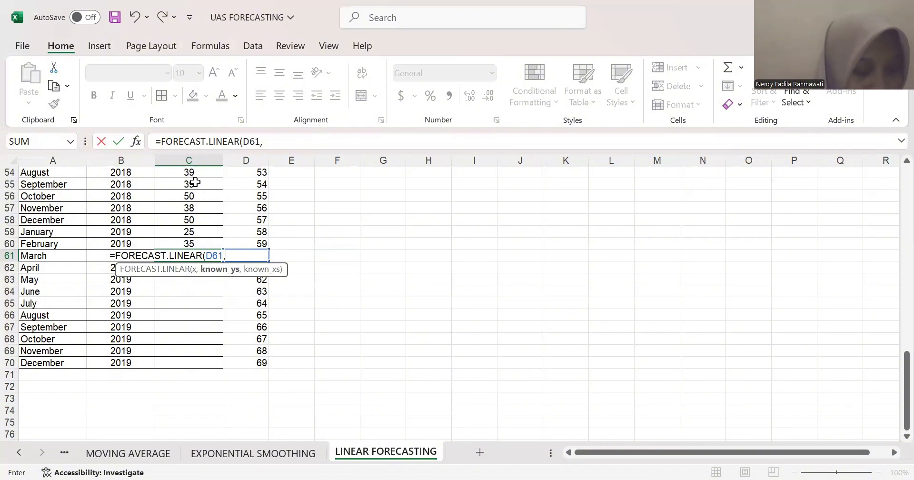
# - Set the formula's known_ys argument to the absolute range $C$2:$C$60, leaving out the header
pyautogui.click(180, 242)
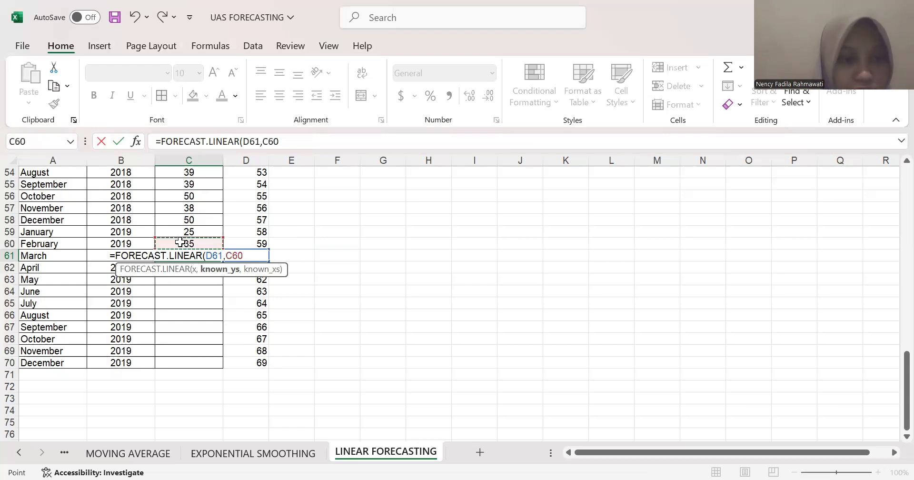
pyautogui.hotkey('ctrl', 'shift', 'Up')
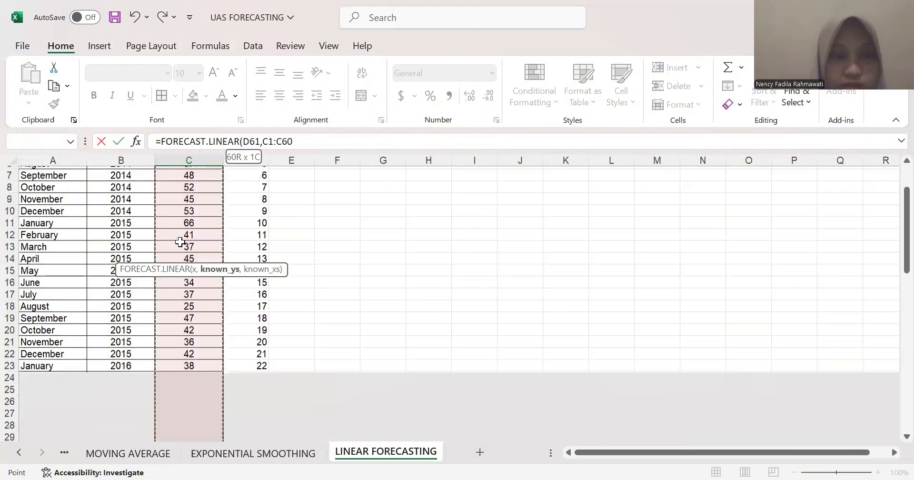
pyautogui.hotkey('shift', 'Down')
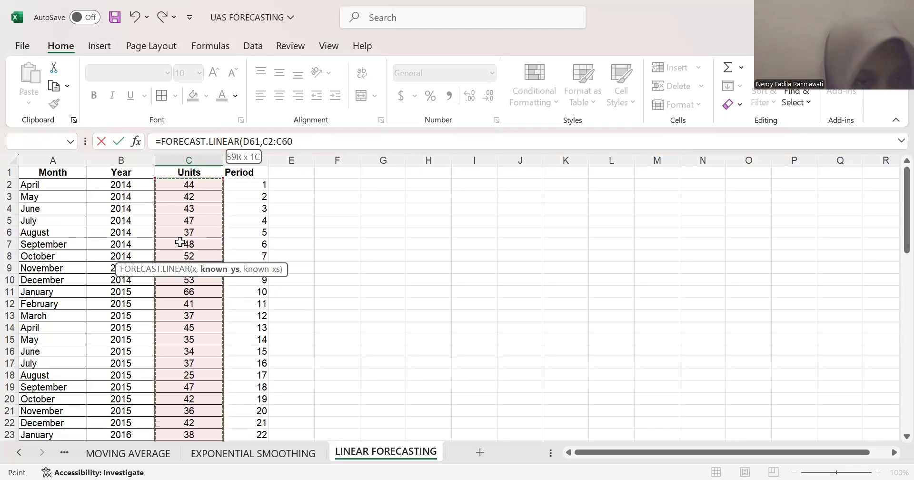
pyautogui.scroll(-14, 180, 242)
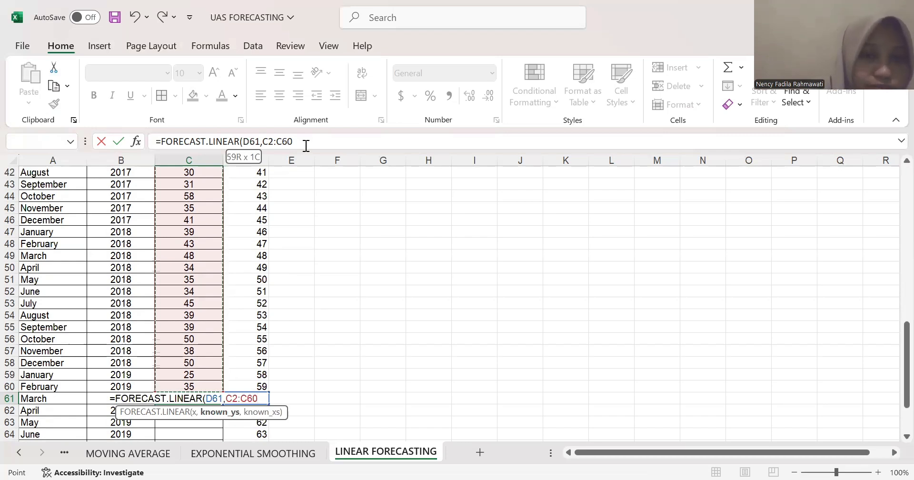
pyautogui.press('F4')
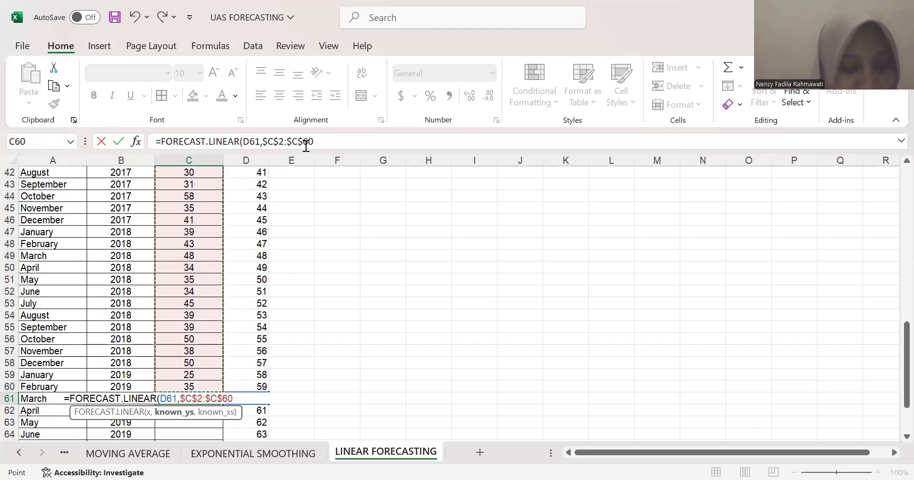
# - Set the known_xs argument of the C61 FORECAST.LINEAR formula to D2:D60 and complete the formula
pyautogui.write(',')
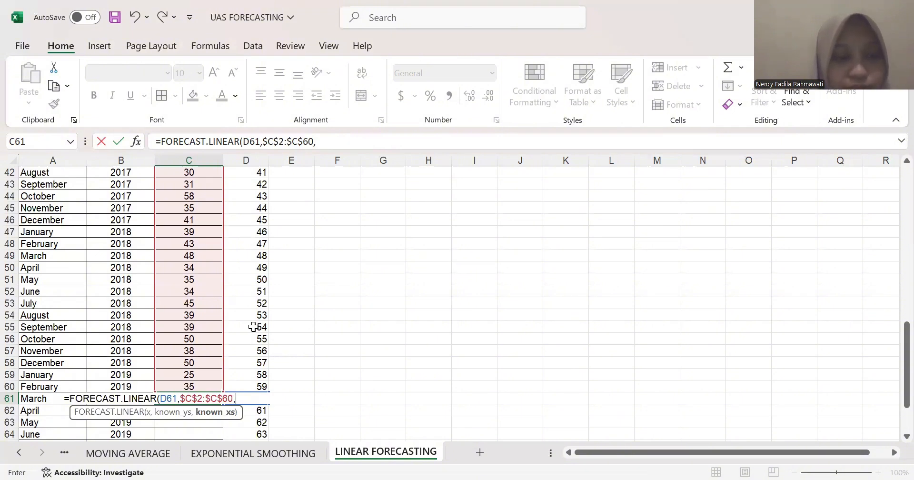
pyautogui.scroll(-1, 253, 326)
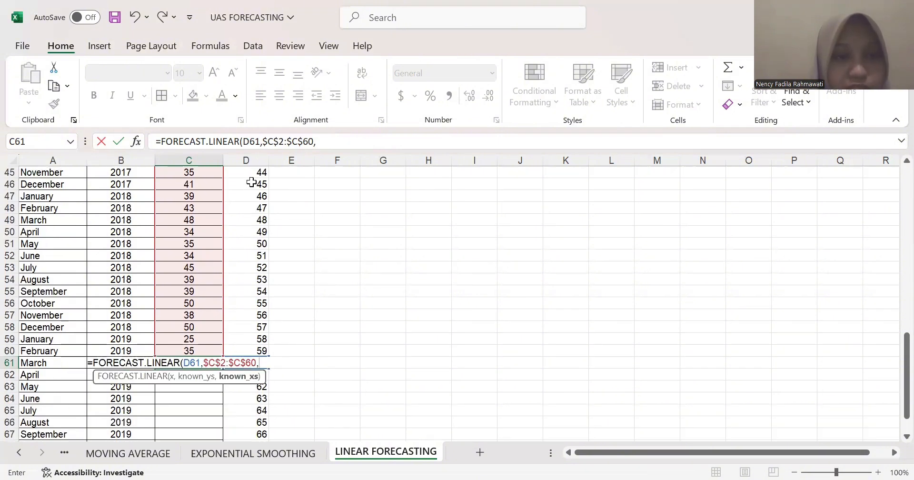
pyautogui.click(248, 349)
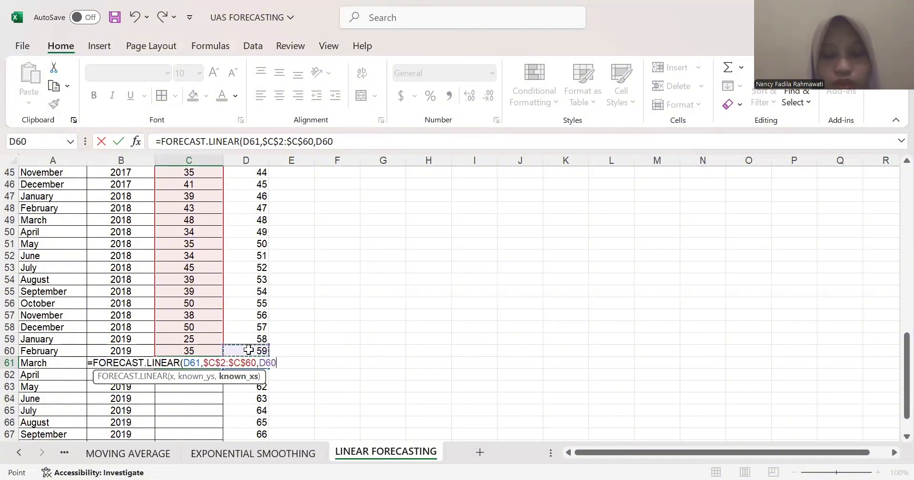
pyautogui.hotkey('ctrl', 'shift', 'Up')
pyautogui.hotkey('shift', 'Down')
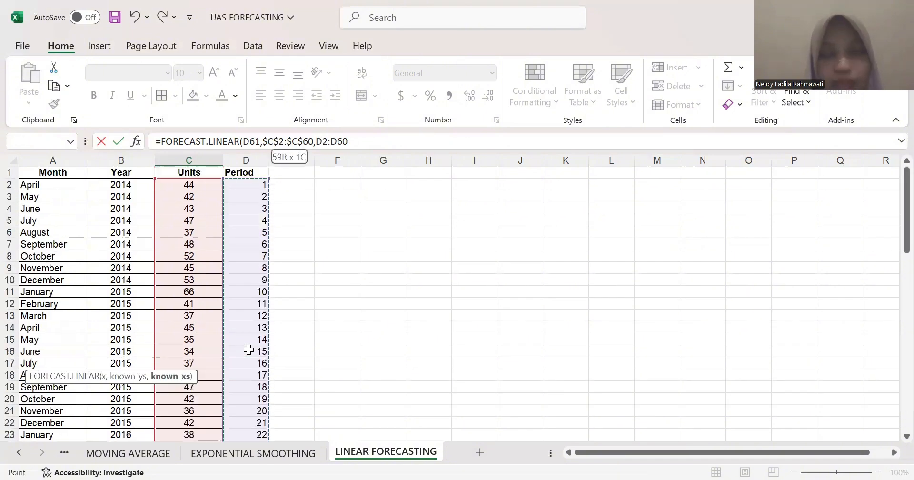
pyautogui.scroll(-9, 248, 349)
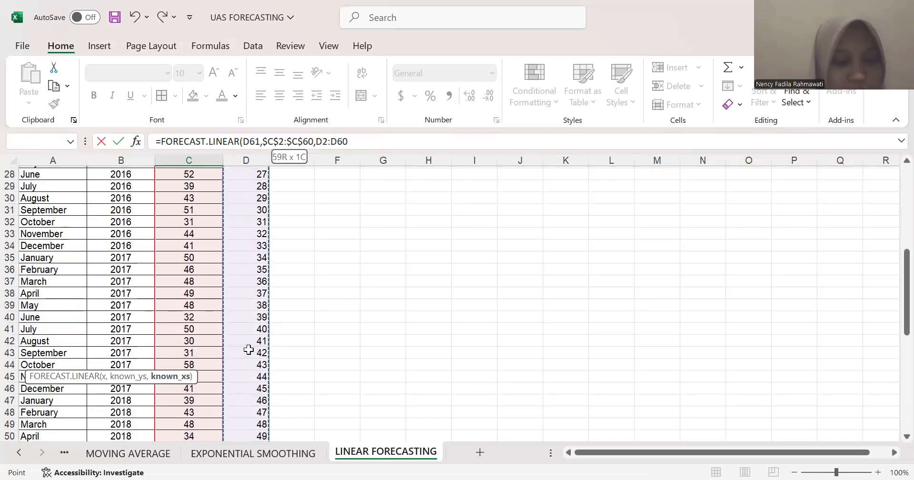
pyautogui.scroll(-4, 248, 349)
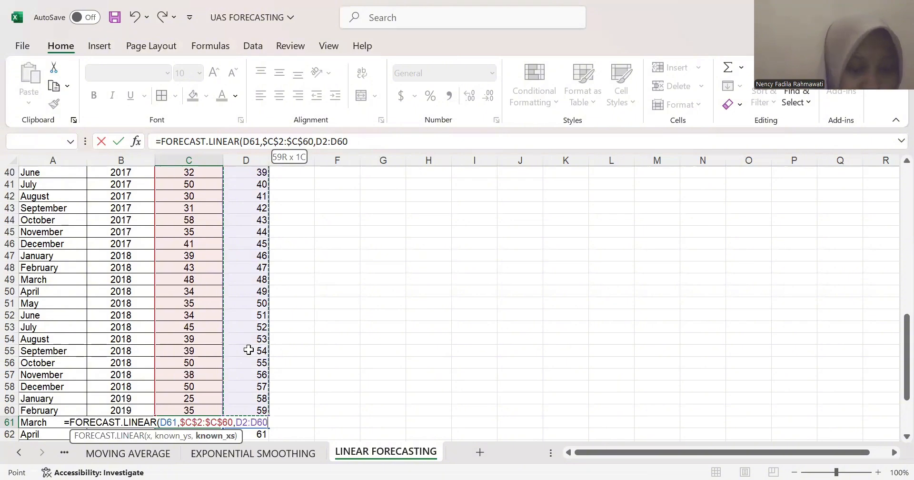
pyautogui.write(')')
pyautogui.press('Return')
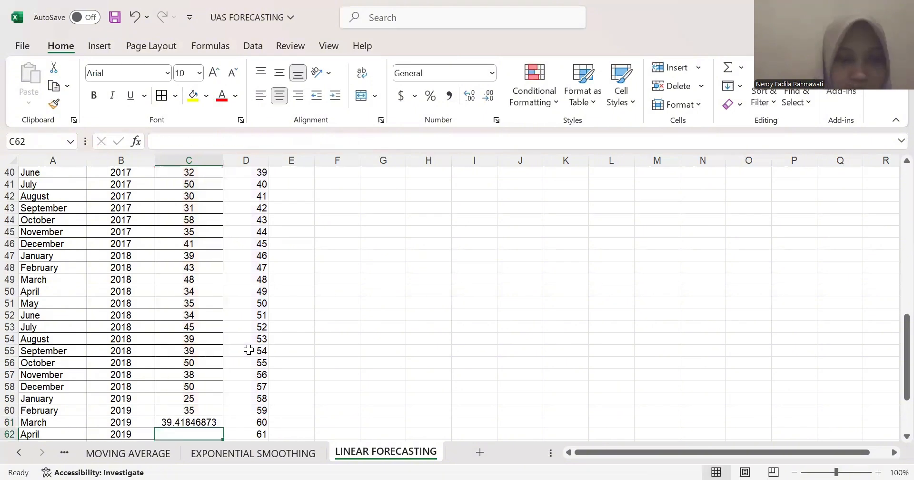
# - Format the March 2019 forecast in C61 to show no decimal places
pyautogui.scroll(-2, 248, 350)
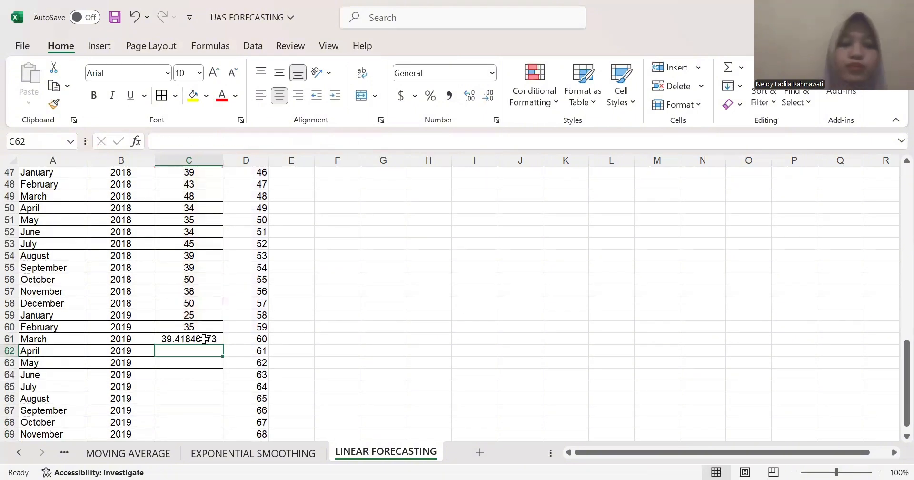
pyautogui.click(204, 338)
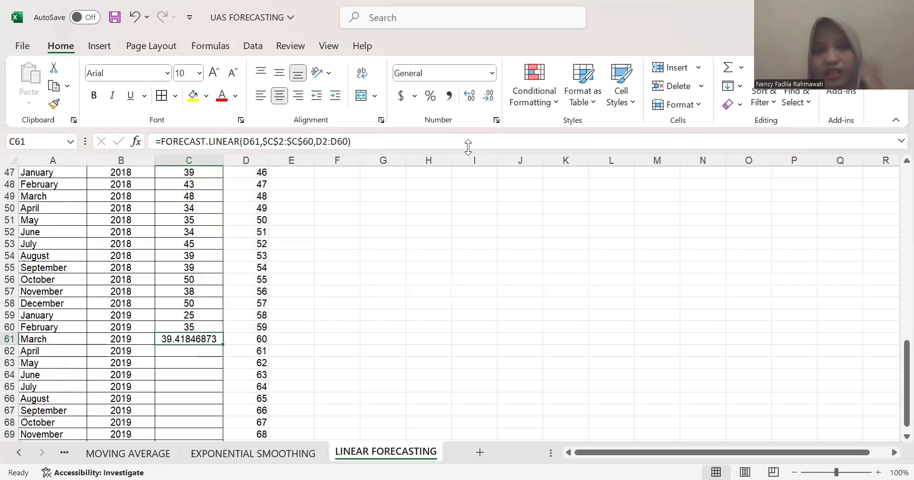
pyautogui.click(492, 99)
pyautogui.click(492, 99)
pyautogui.click(492, 99)
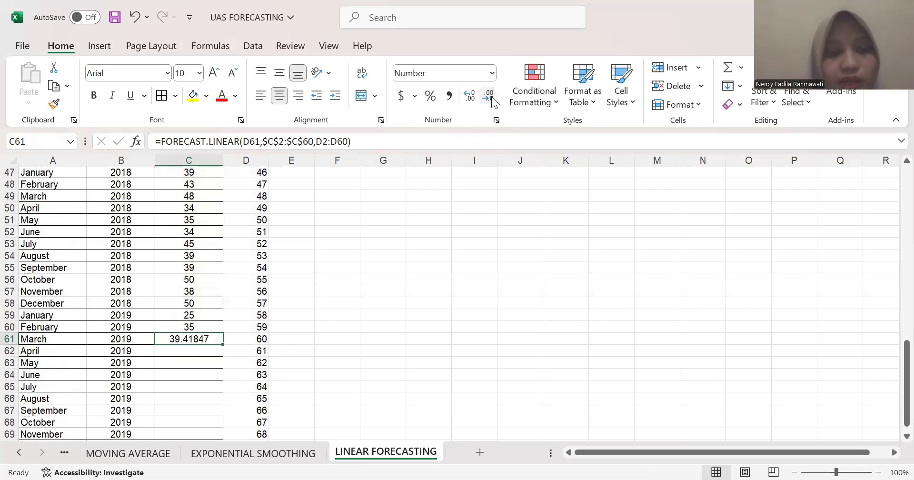
pyautogui.click(493, 99)
pyautogui.click(492, 99)
pyautogui.click(492, 99)
pyautogui.click(492, 99)
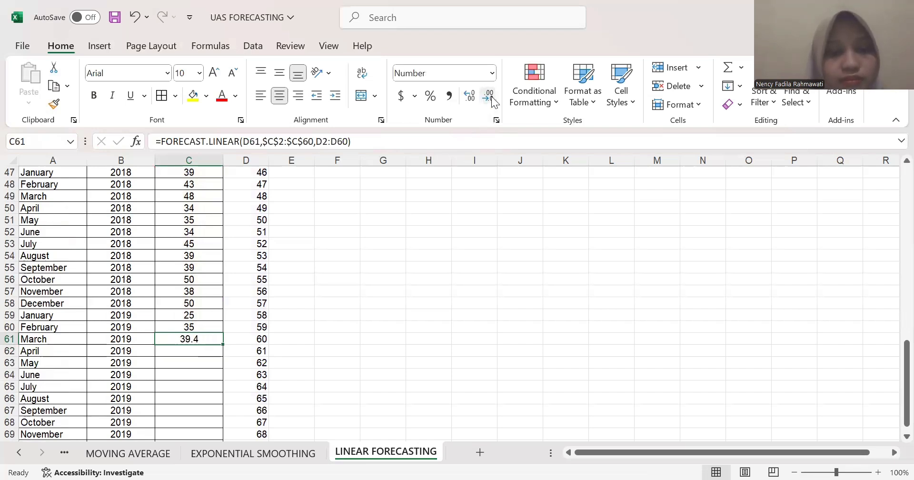
pyautogui.click(493, 99)
# - Fill the March forecast formula down the Units column through December 2019 in C70
pyautogui.scroll(-1, 233, 290)
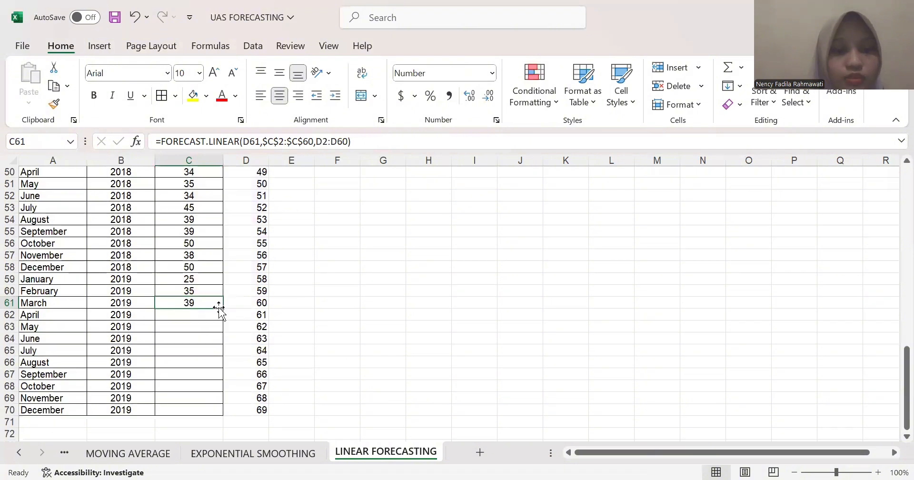
pyautogui.doubleClick(222, 307)
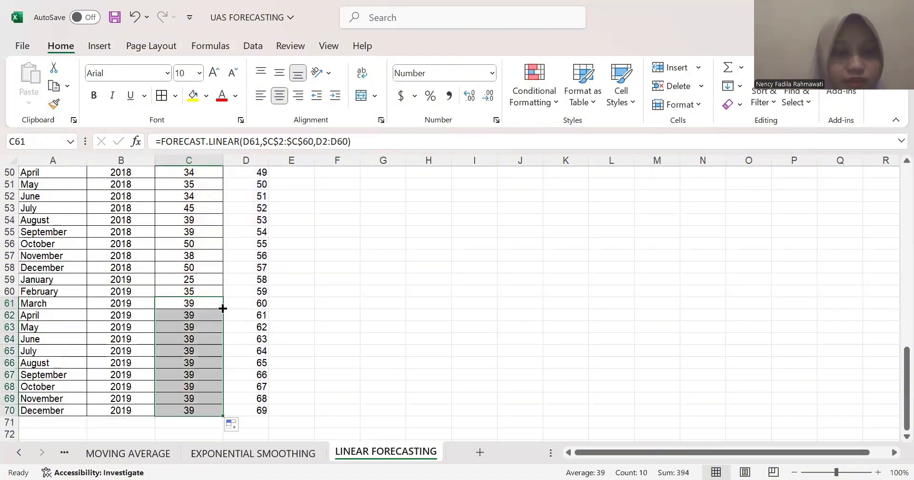
pyautogui.click(209, 315)
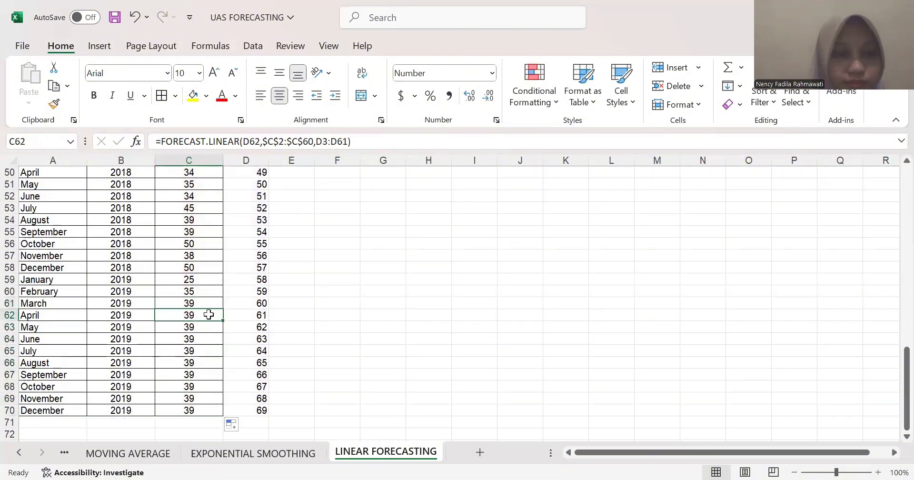
# - Insert a line chart of the Units column, covering the header and all data in C1:C70
pyautogui.scroll(11, 214, 263)
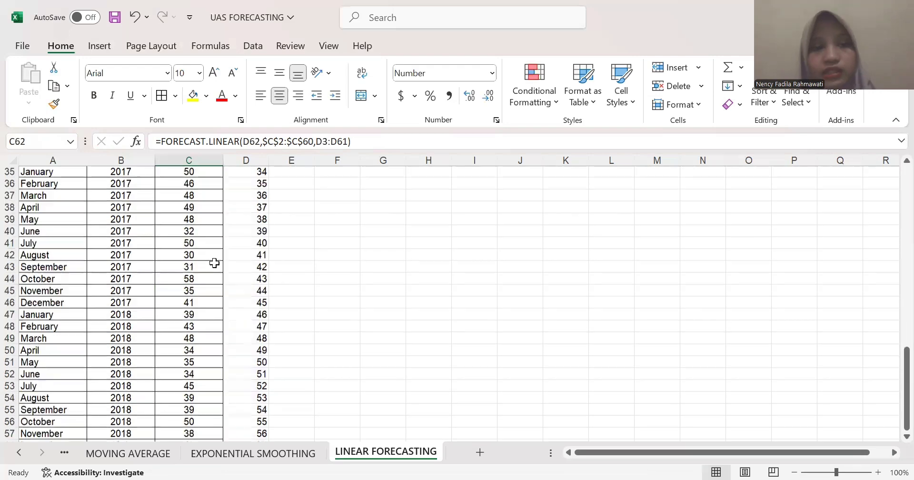
pyautogui.scroll(6, 214, 263)
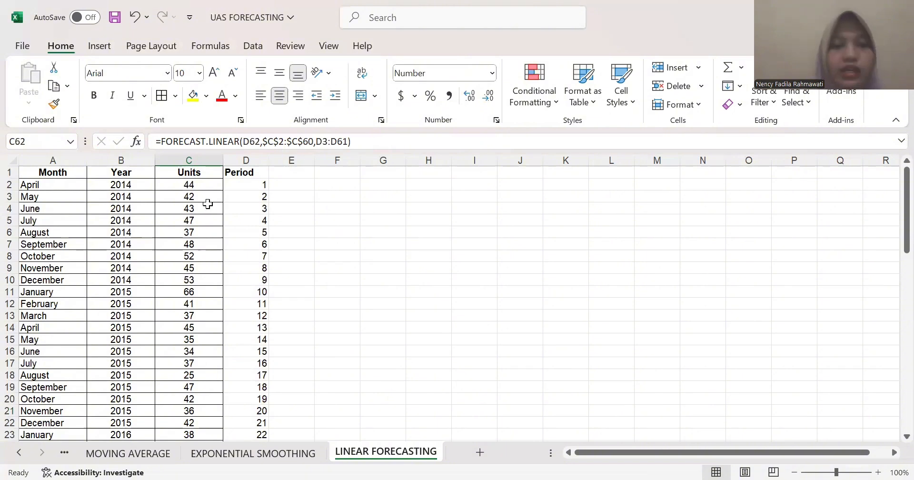
pyautogui.click(202, 173)
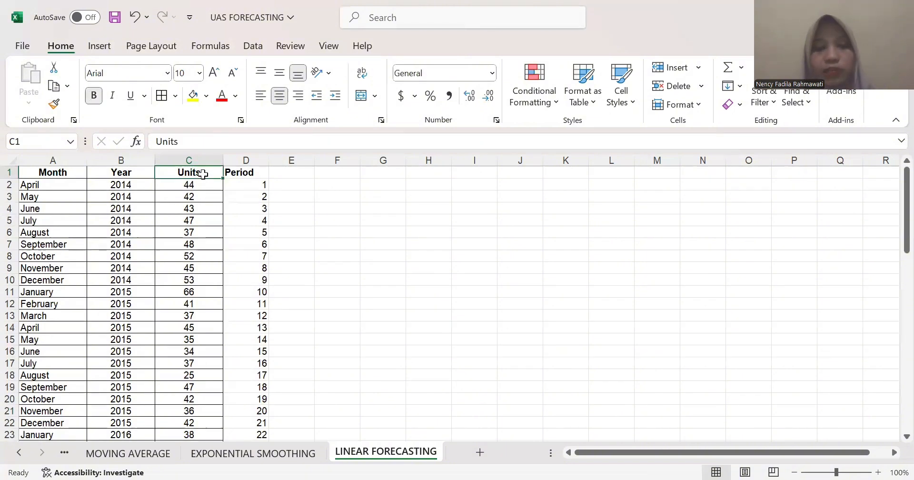
pyautogui.hotkey('ctrl', 'shift', 'Down')
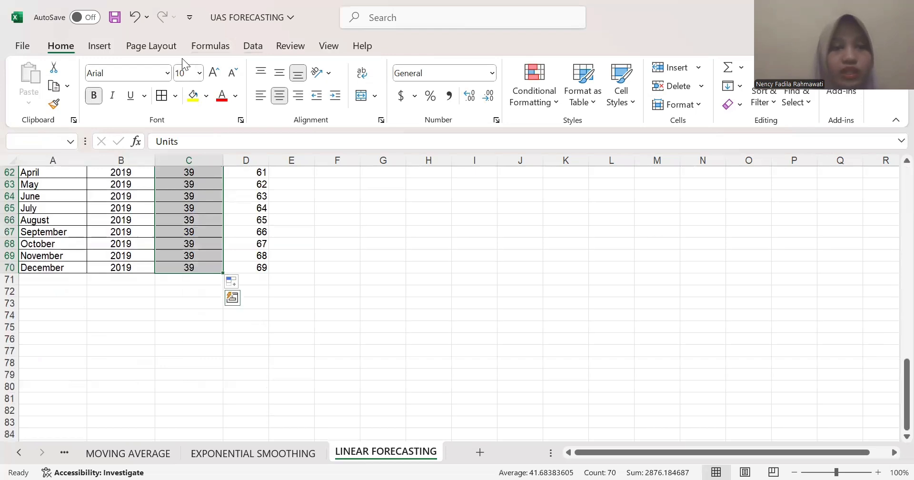
pyautogui.click(106, 44)
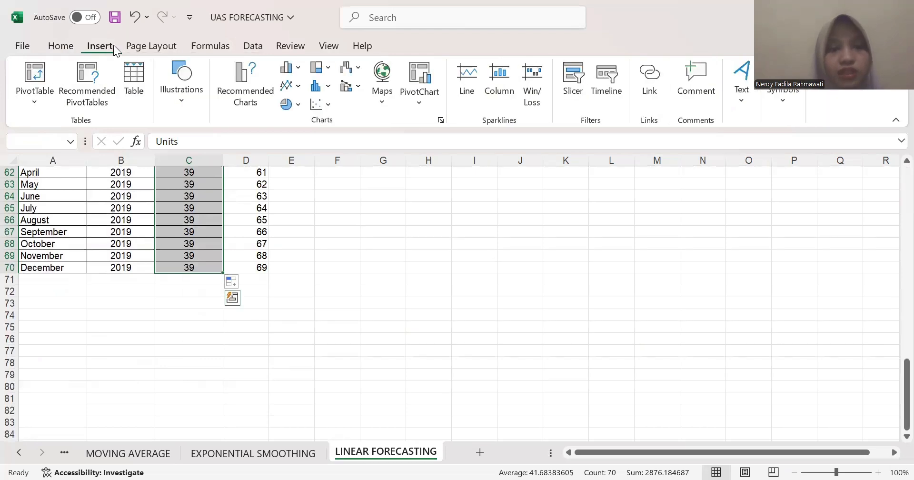
pyautogui.click(285, 85)
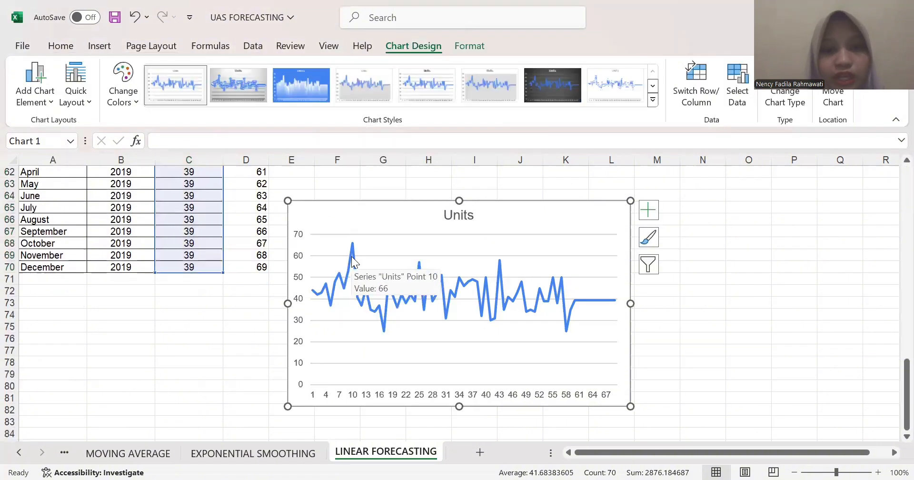
# - Add a linear trendline to the chart's Units series and color the trendline red
pyautogui.click(352, 256)
pyautogui.rightClick(351, 256)
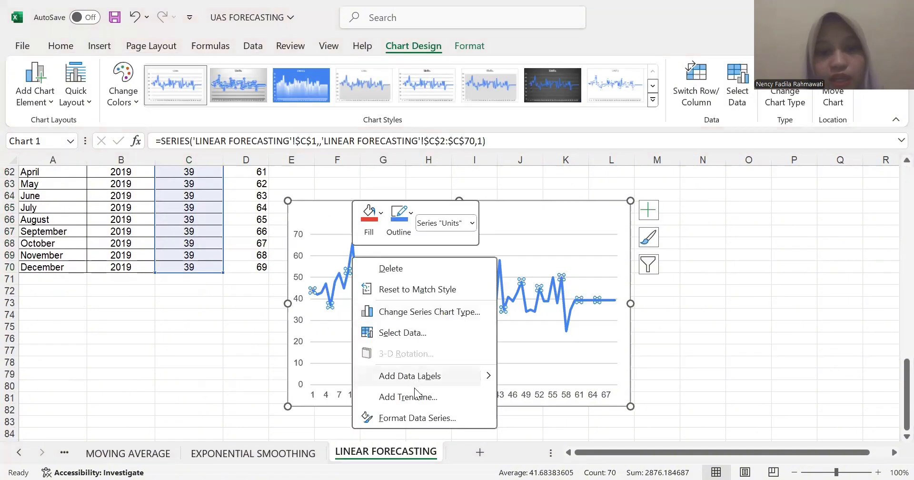
pyautogui.click(408, 396)
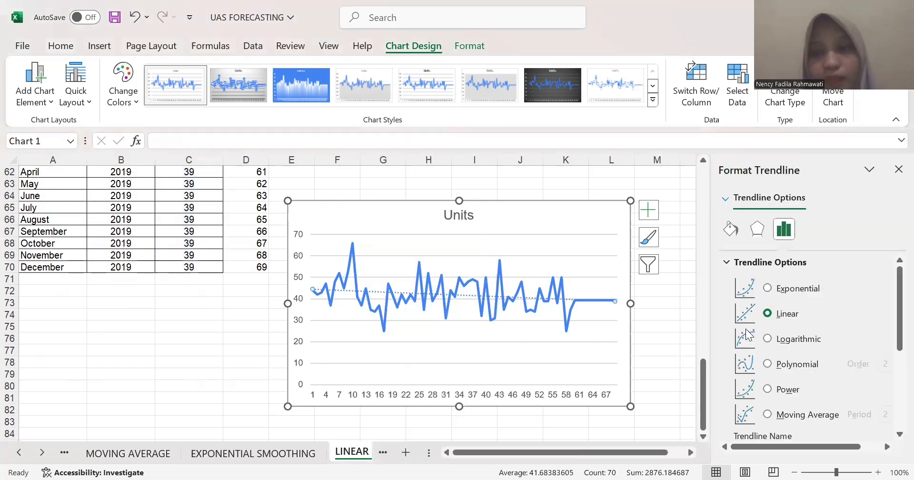
pyautogui.click(731, 230)
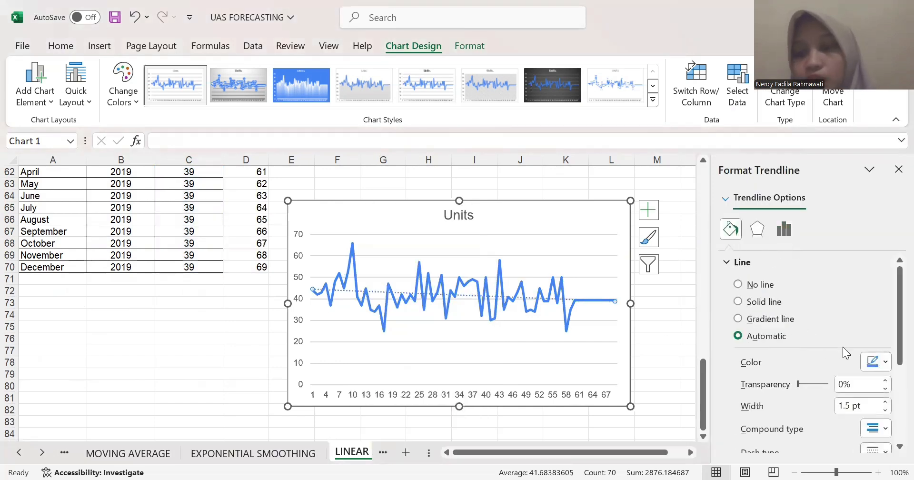
pyautogui.click(886, 363)
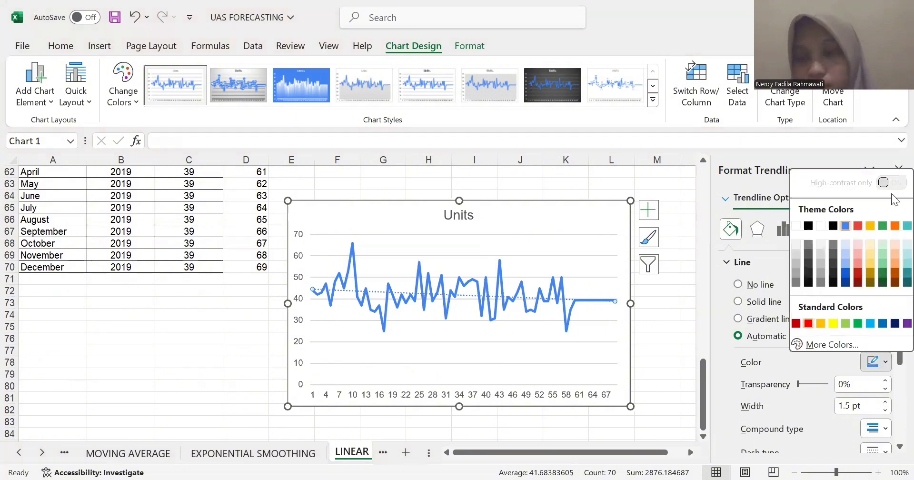
pyautogui.click(809, 325)
pyautogui.click(898, 170)
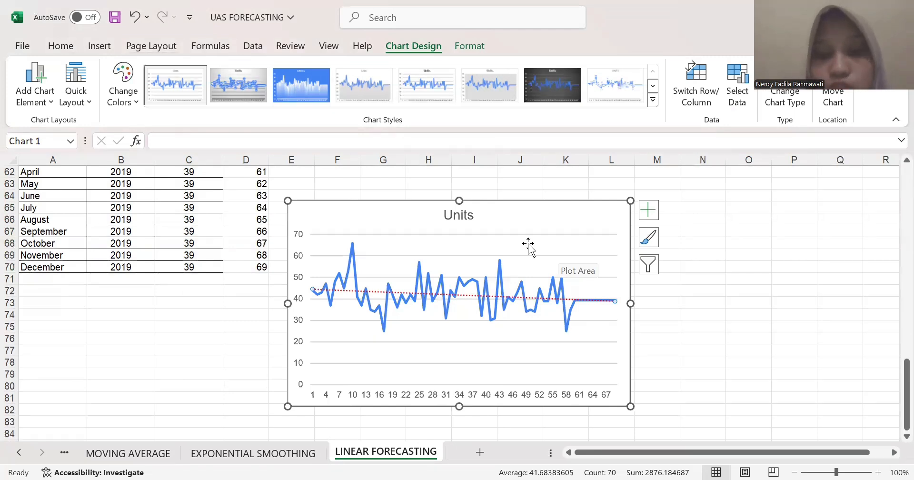
# - Move the Units chart slightly up and to the right, keeping it beside the 2019 rows
pyautogui.scroll(-1, 528, 245)
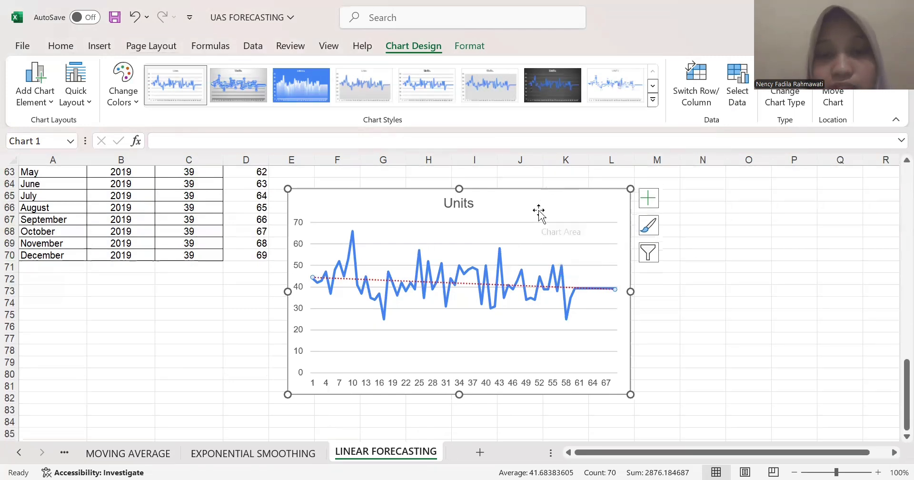
pyautogui.moveTo(538, 211); pyautogui.dragTo(549, 190)
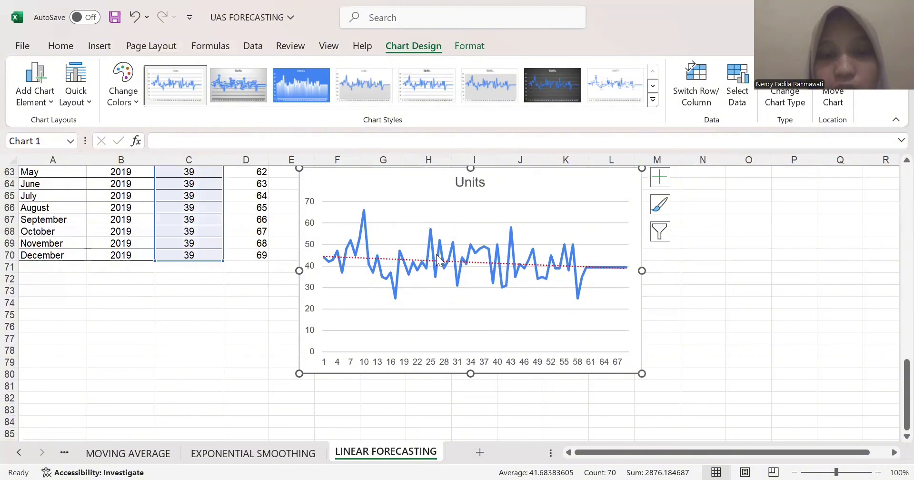
pyautogui.scroll(2, 259, 285)
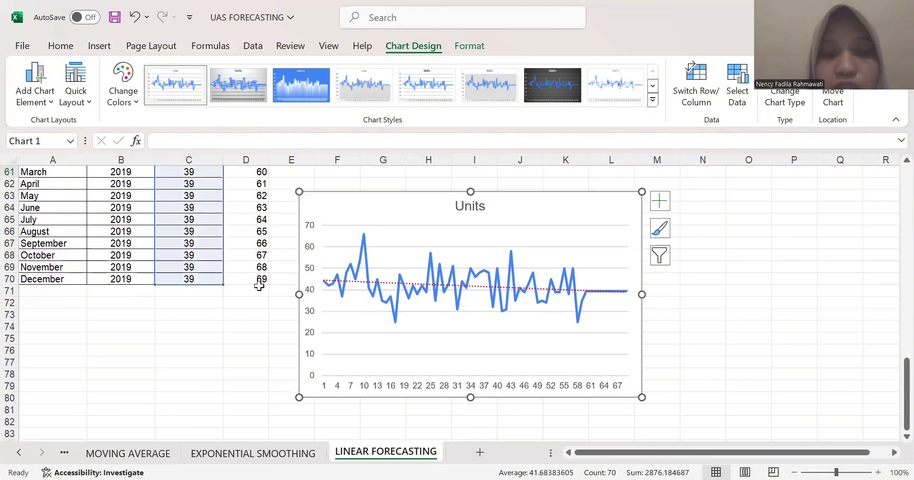
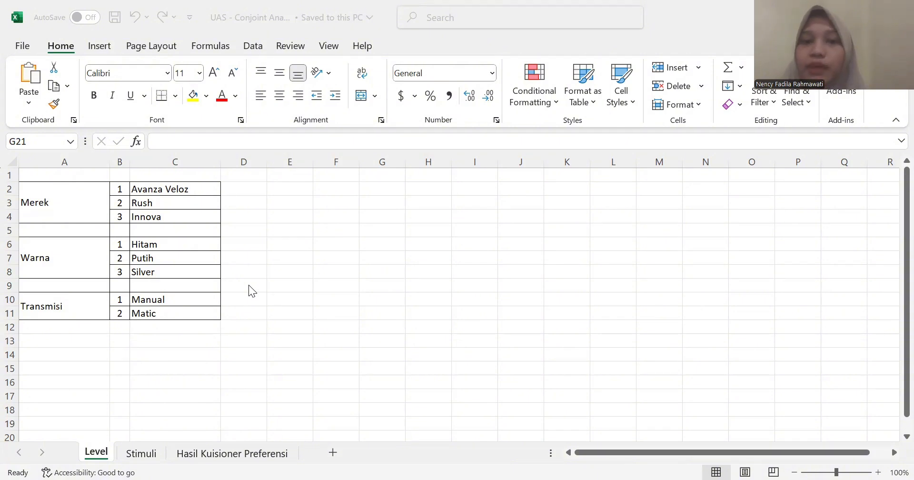
# - Switch to File Explorer and create a new folder named Conjoint_Analysis in Documents
pyautogui.hotkey('alt', 'Tab')
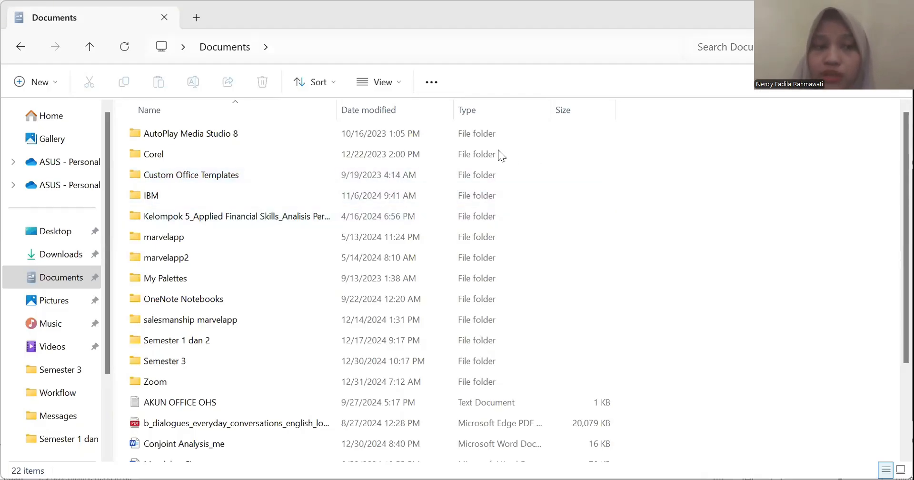
pyautogui.rightClick(668, 222)
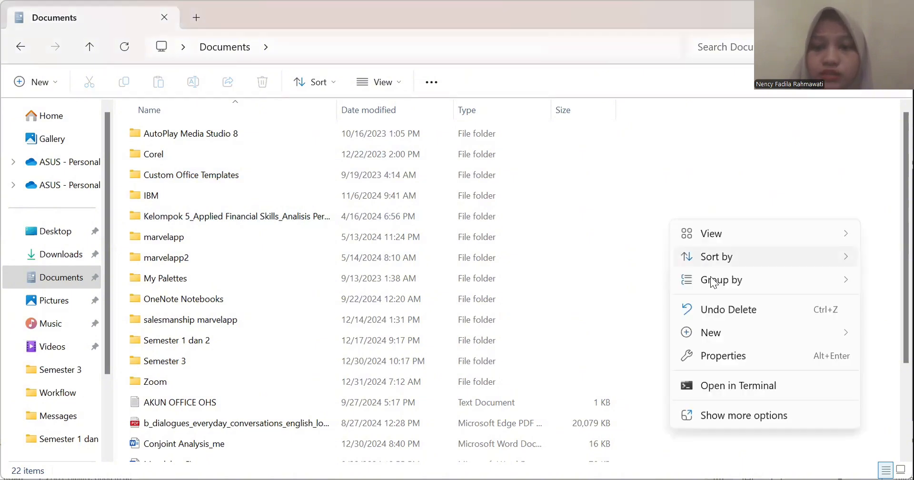
pyautogui.moveTo(701, 333)
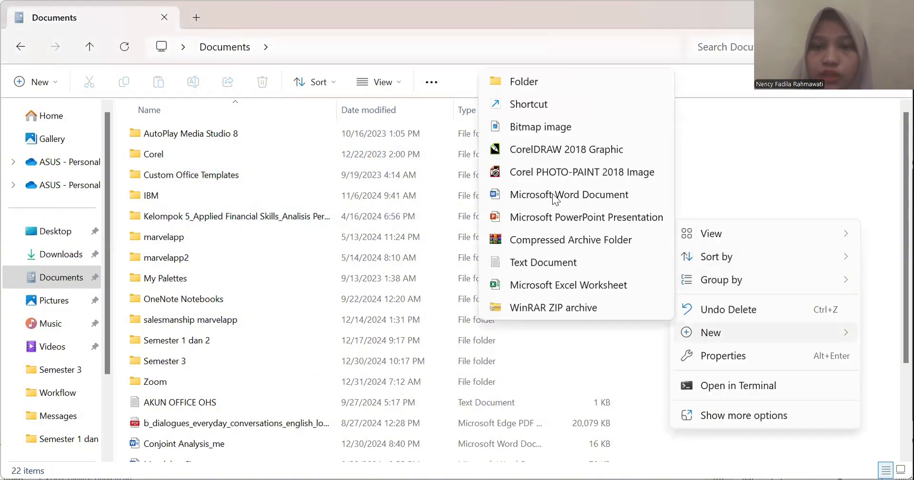
pyautogui.click(533, 81)
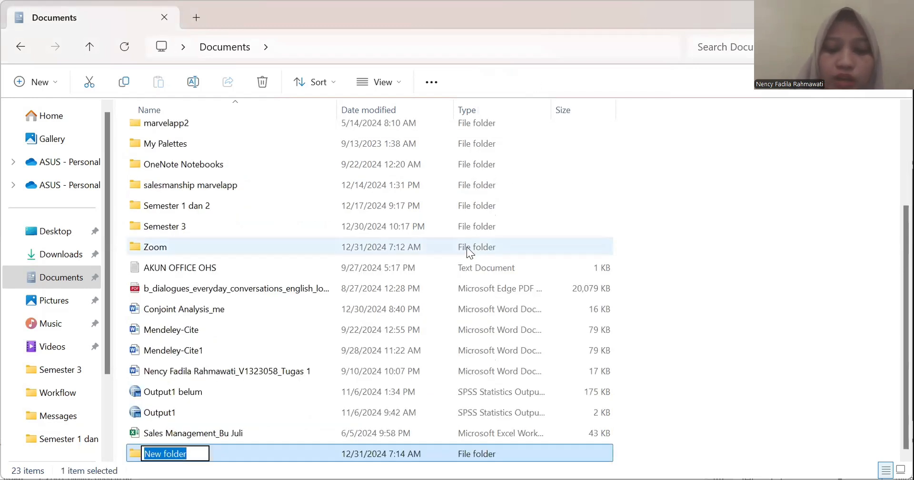
pyautogui.write('C')
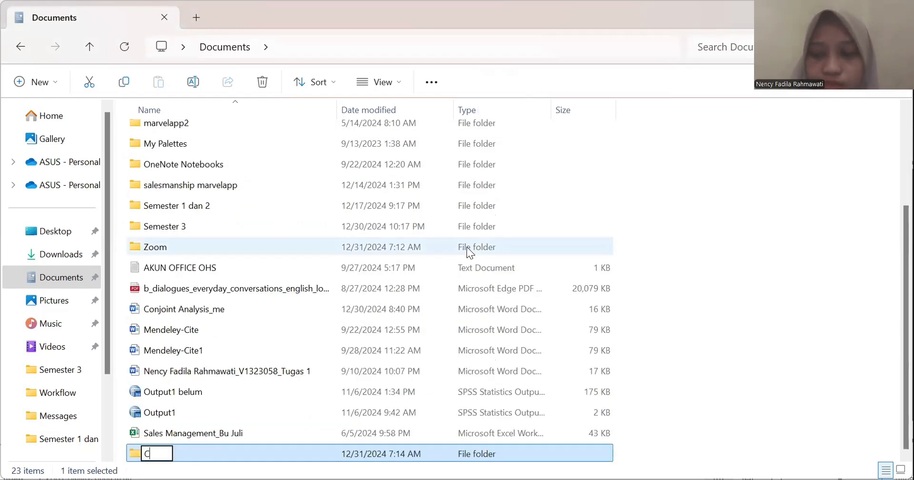
pyautogui.write('o')
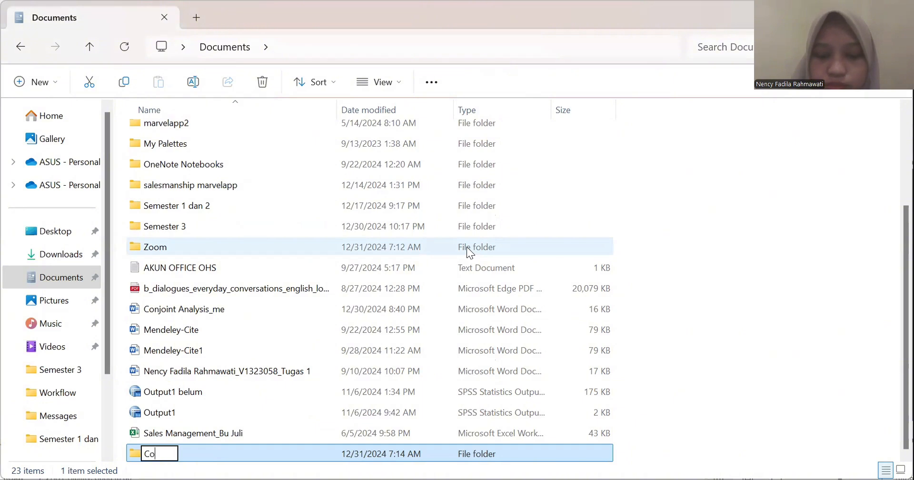
pyautogui.write('njoint')
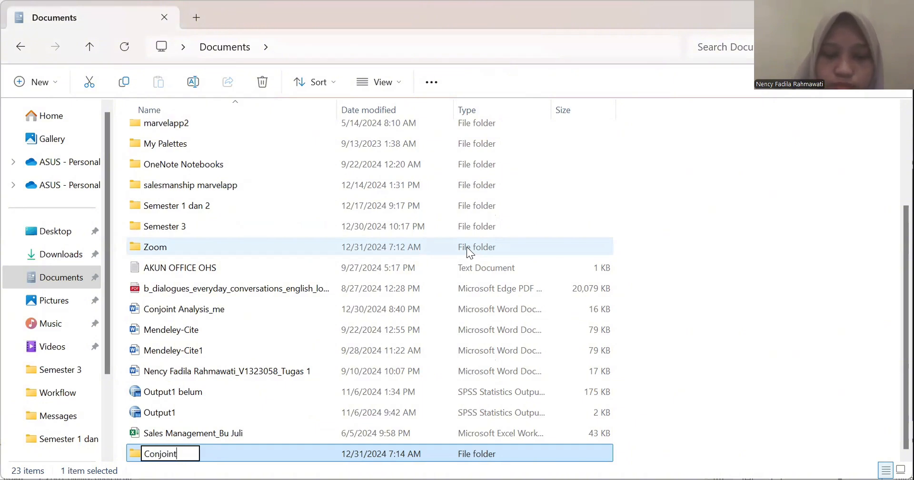
pyautogui.write('_')
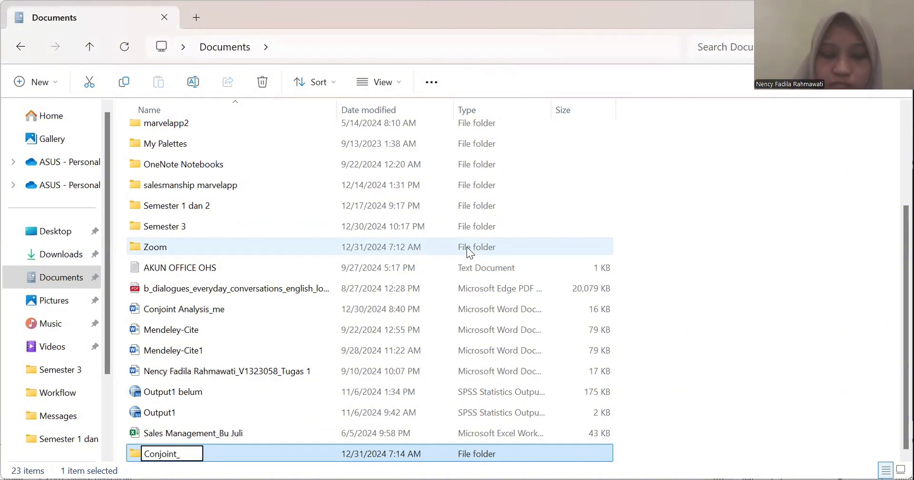
pyautogui.write('Analysis')
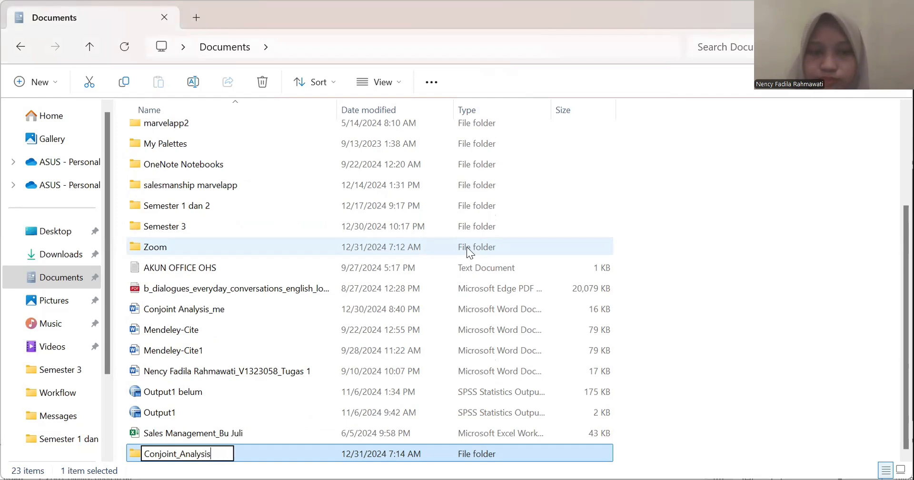
pyautogui.press('Return')
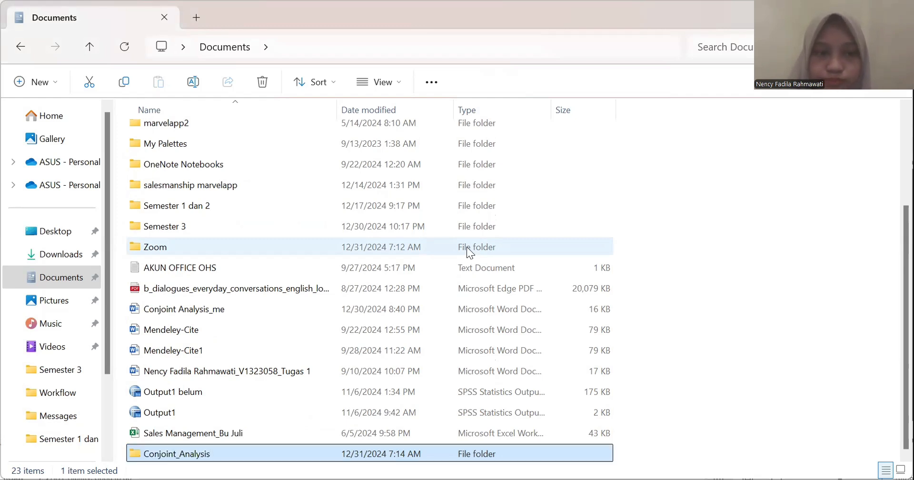
pyautogui.click(640, 334)
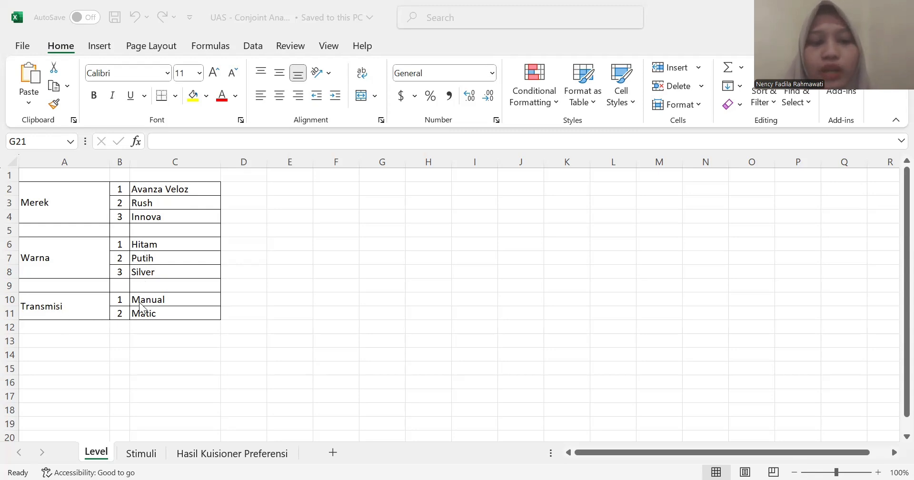
# - Review the Stimuli table and the respondent ratings on the Hasil Kuisioner Preferensi sheet, and return to the Level sheet
pyautogui.click(141, 449)
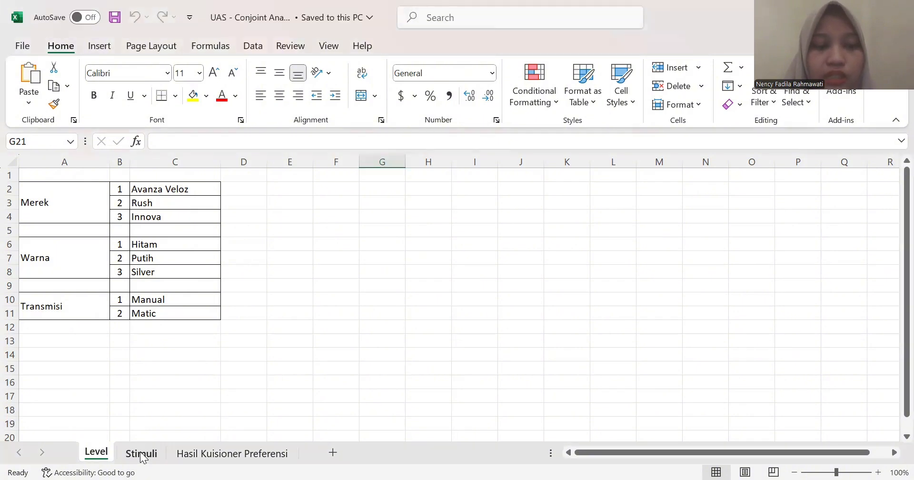
pyautogui.click(142, 453)
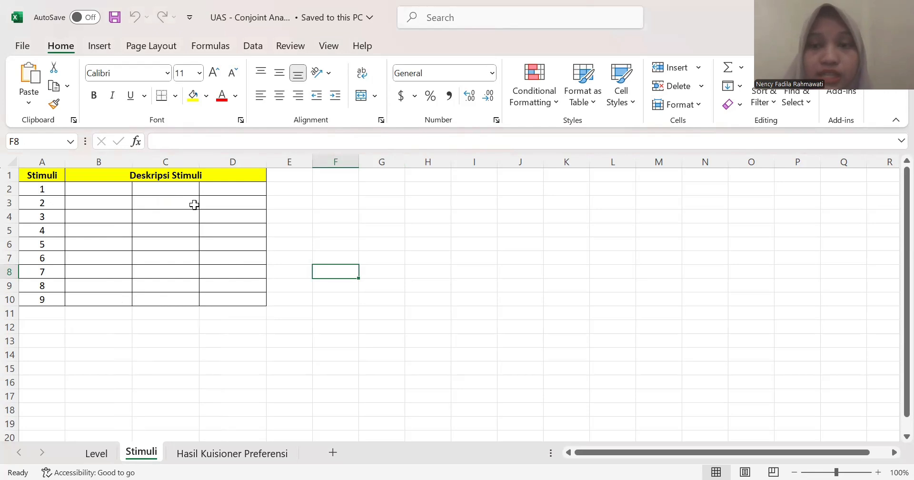
pyautogui.click(237, 455)
pyautogui.scroll(-2, 257, 231)
pyautogui.scroll(2, 257, 232)
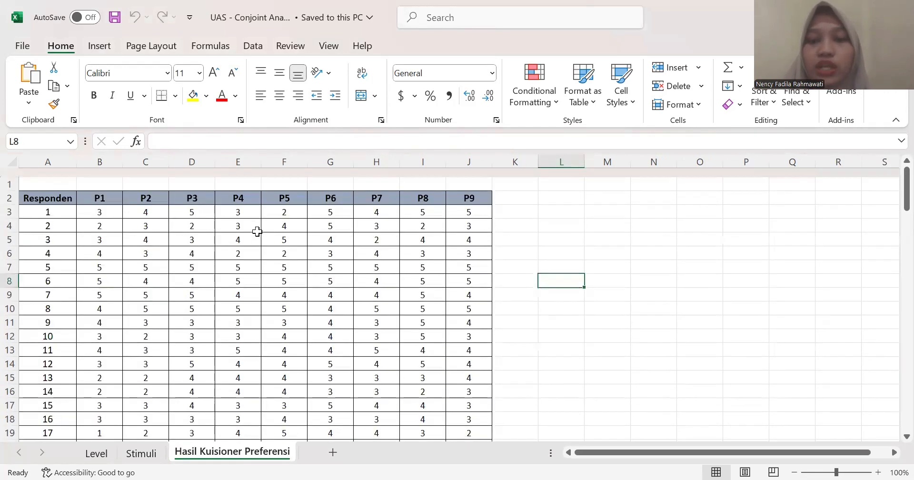
pyautogui.scroll(-1, 257, 232)
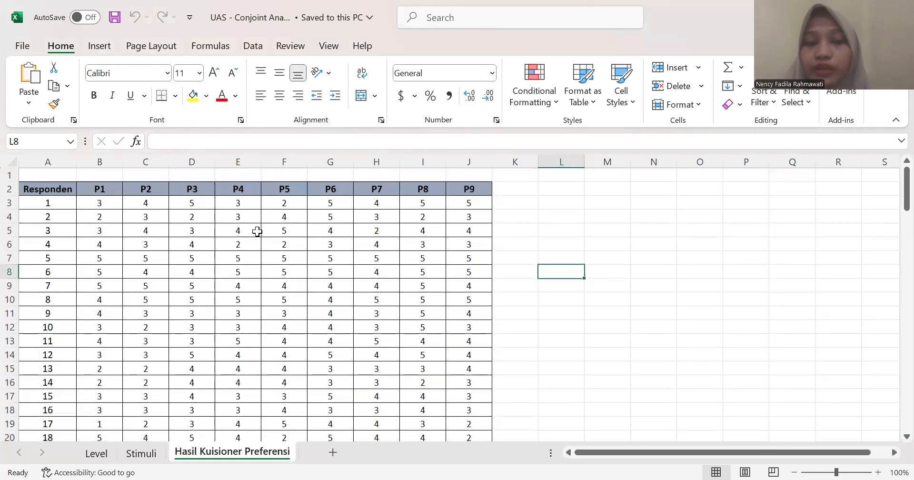
pyautogui.click(106, 458)
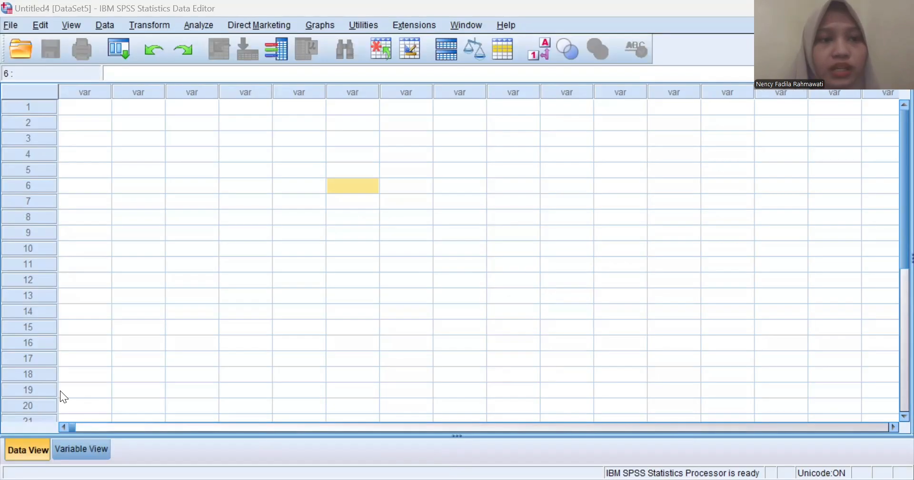
# - Start generating an orthogonal design and add the factor Merek with the label Merek Mobil
pyautogui.click(106, 26)
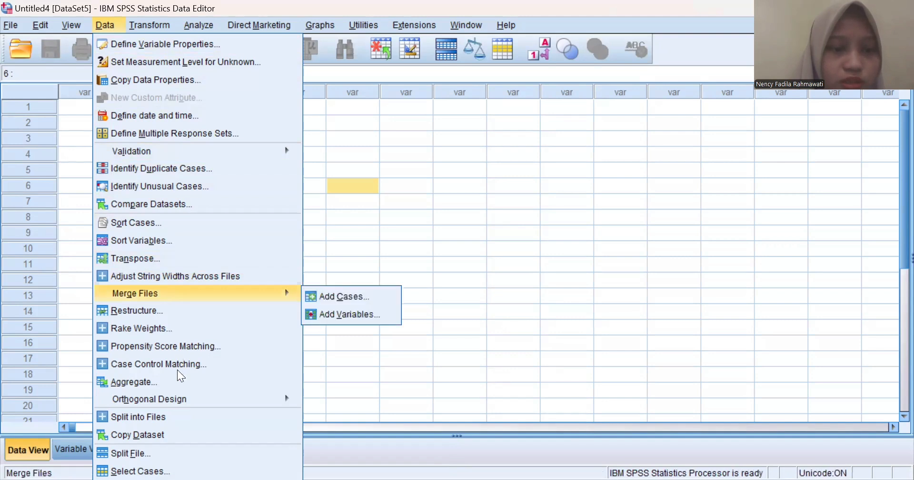
pyautogui.moveTo(185, 405)
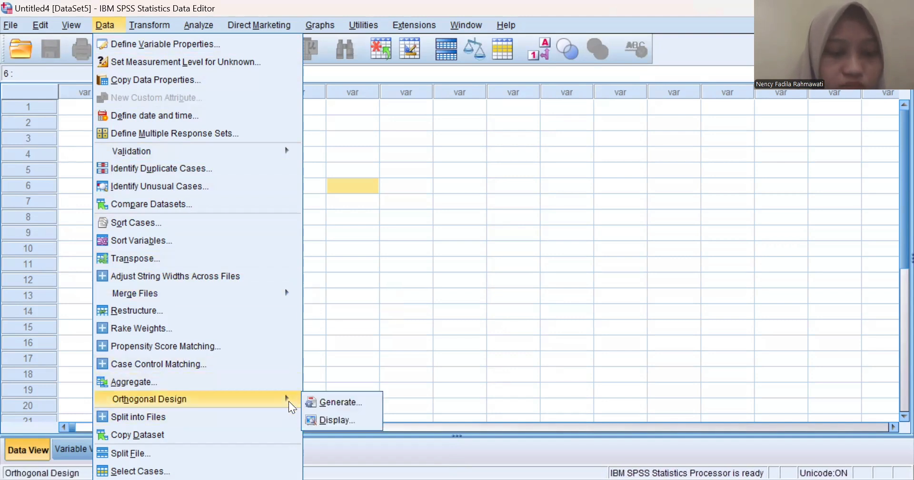
pyautogui.click(318, 404)
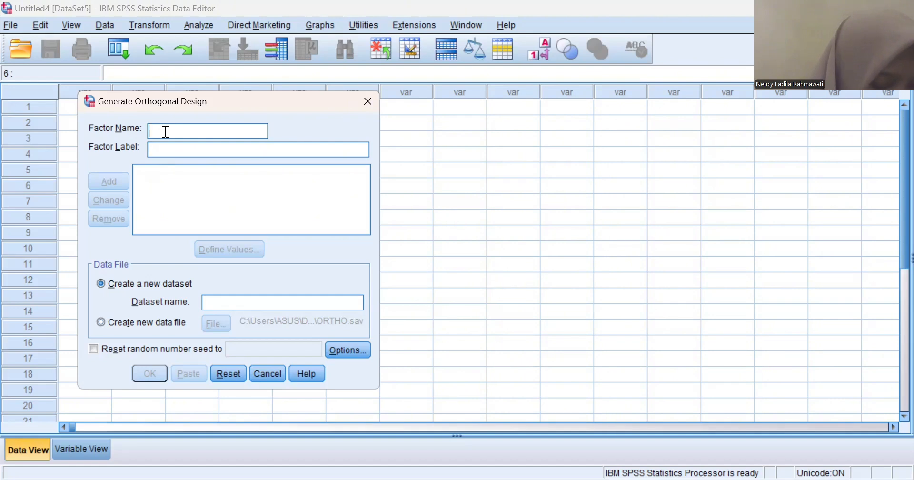
pyautogui.write('Merek')
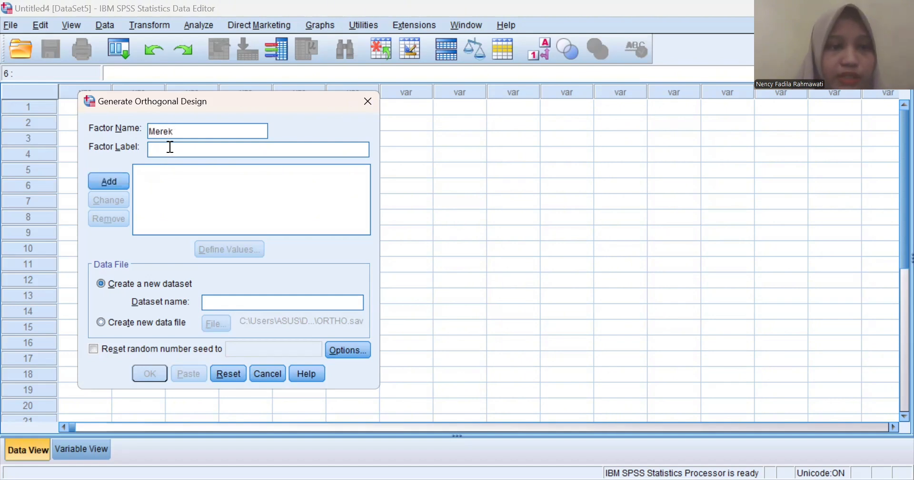
pyautogui.click(171, 148)
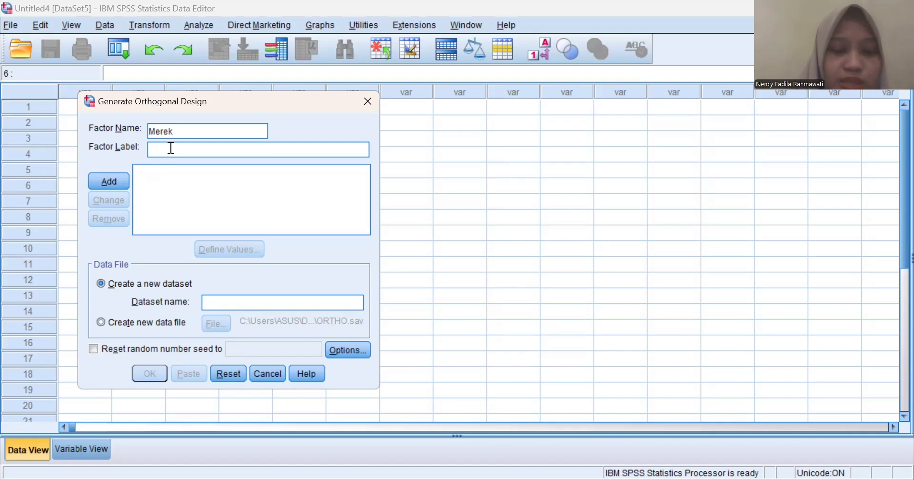
pyautogui.write('Merek')
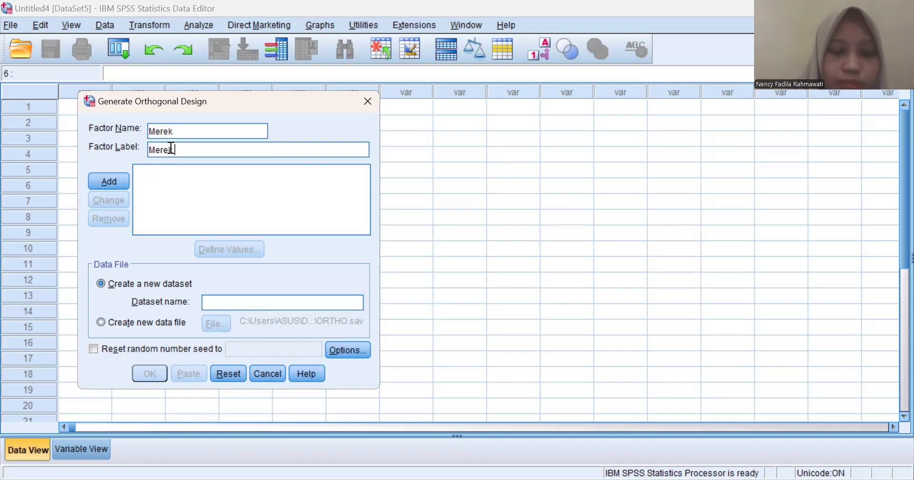
pyautogui.write(' Mobil')
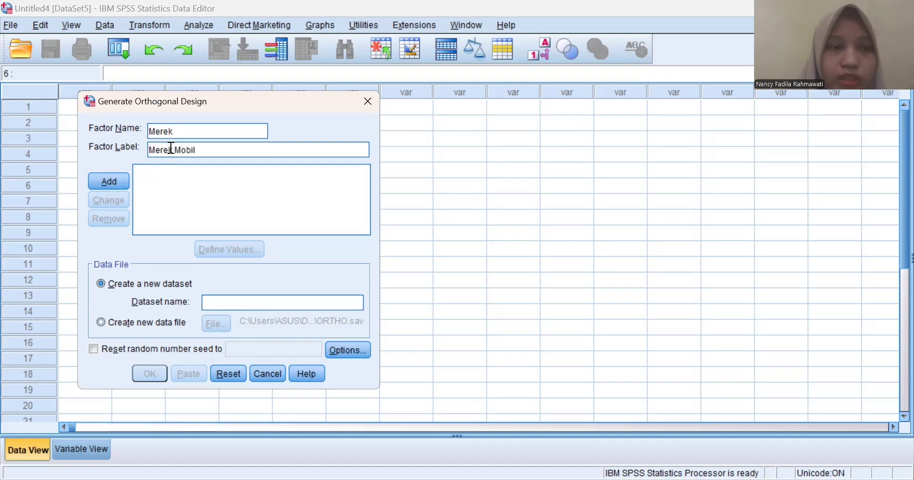
pyautogui.click(112, 181)
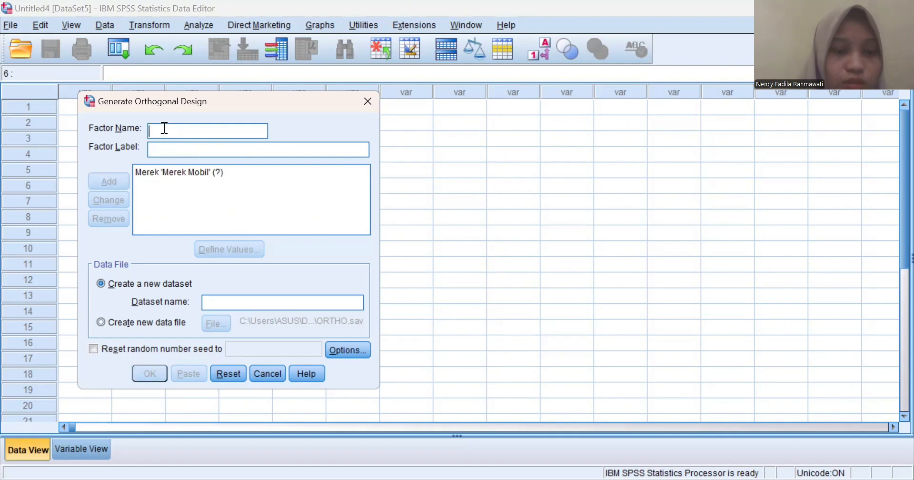
# - Add a second factor named Warna with the label Warna Mobil to the orthogonal design
pyautogui.write('Warna')
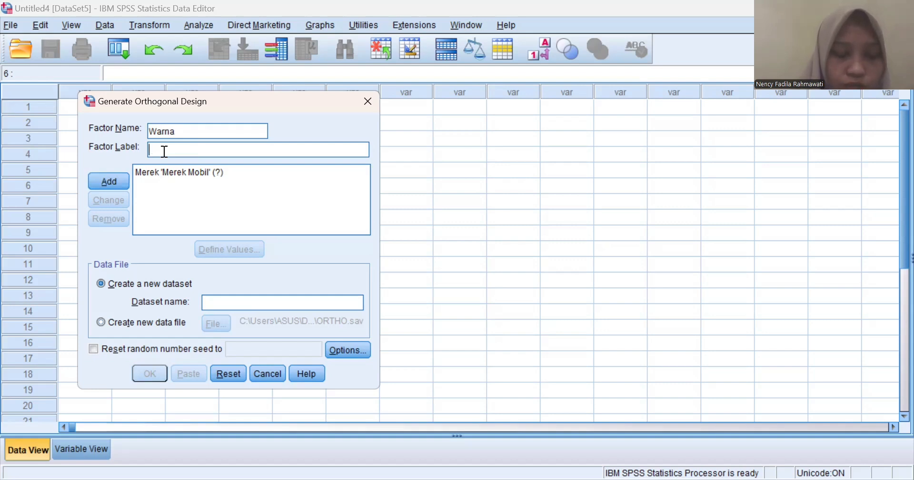
pyautogui.write('Warna')
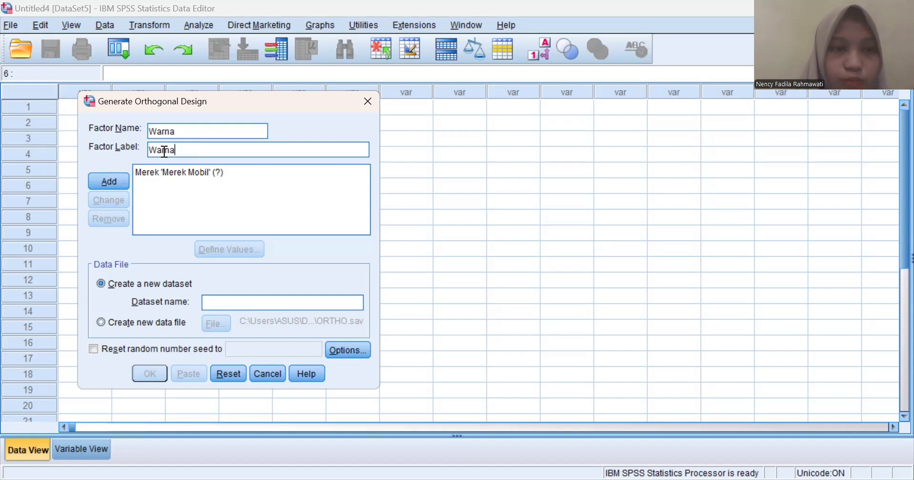
pyautogui.write(' Mobil')
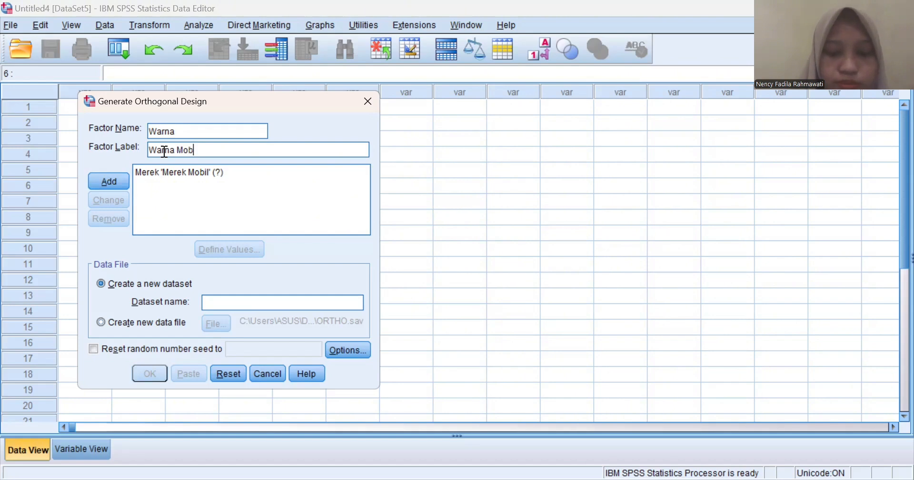
pyautogui.click(109, 182)
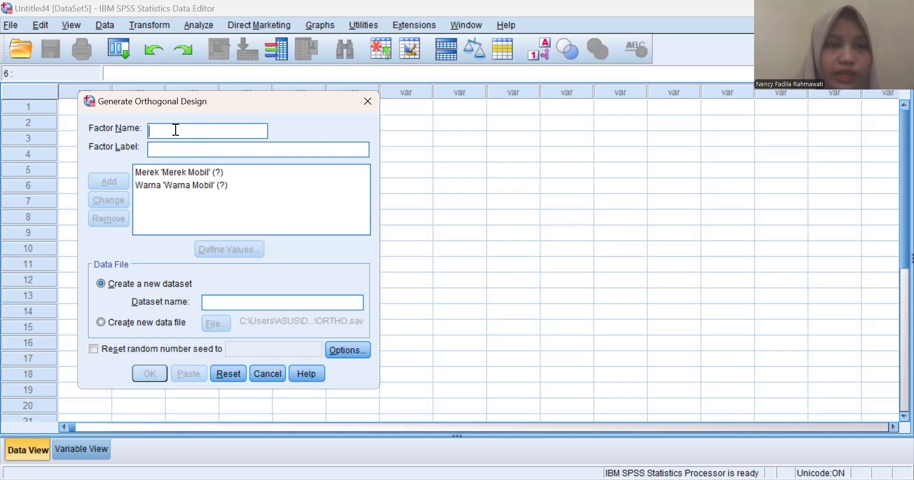
# - Add a third factor named Transmisi with the label Transmisi Mobil to the orthogonal design
pyautogui.write('Tr')
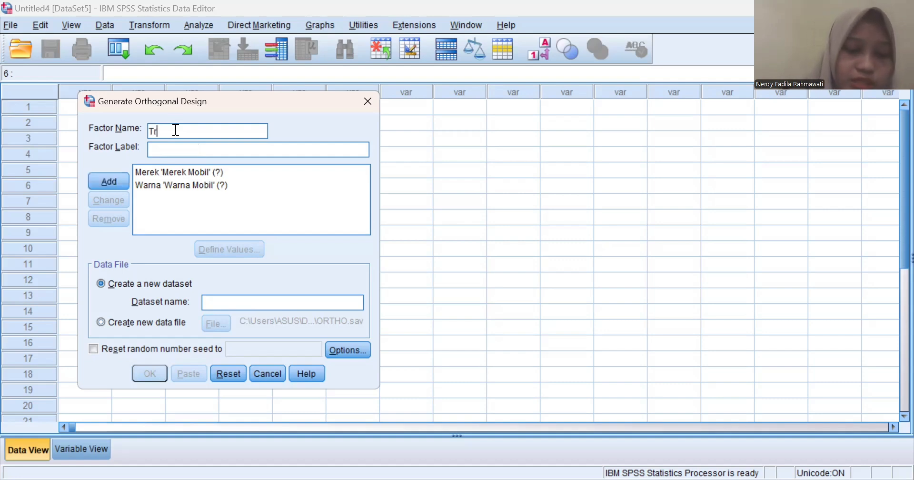
pyautogui.write('ansmisi')
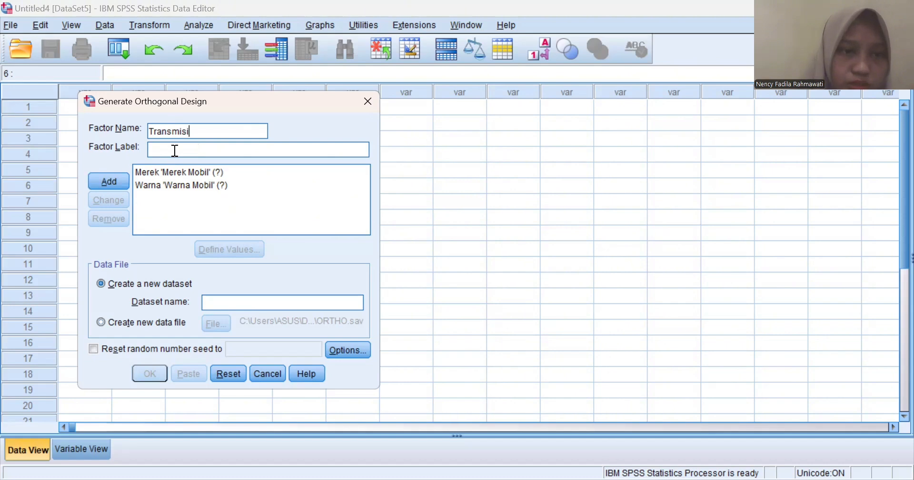
pyautogui.write('T')
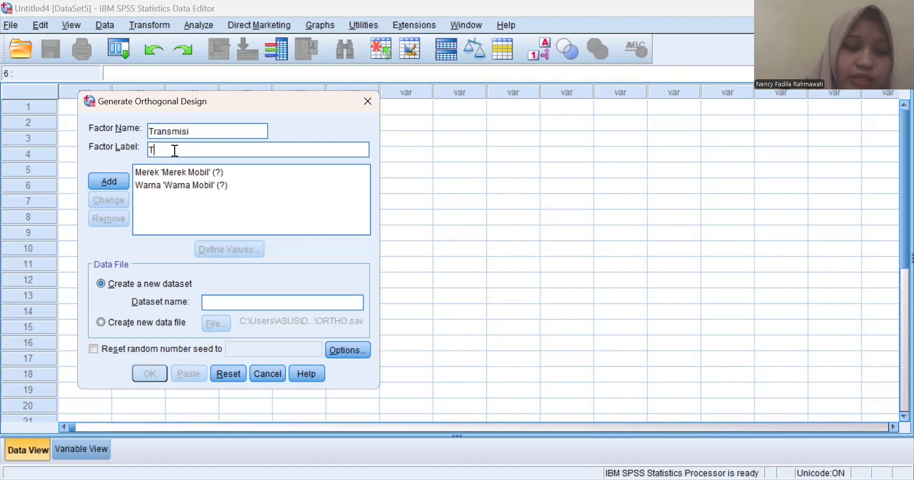
pyautogui.write('ransmisi Moil')
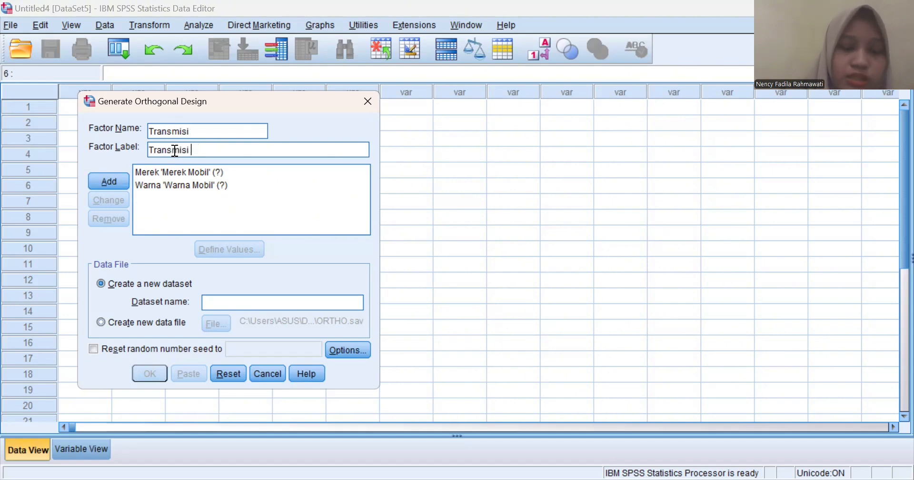
pyautogui.press('BackSpace')
pyautogui.press('BackSpace')
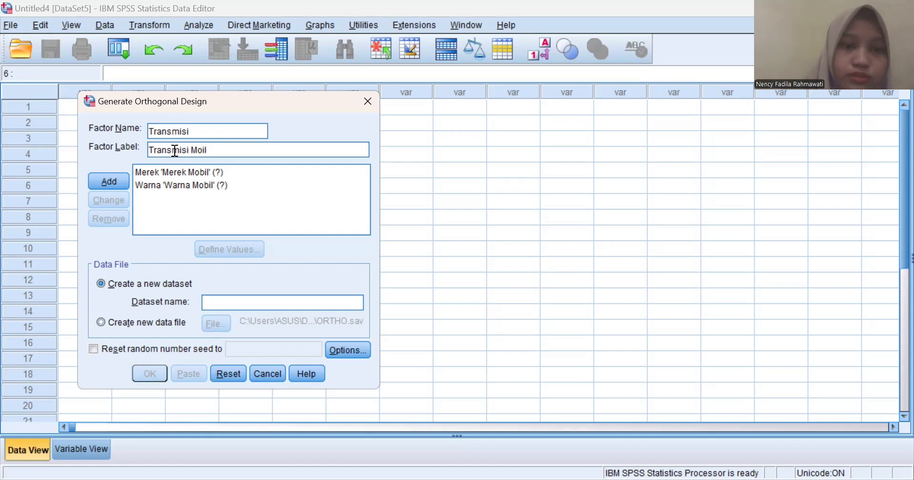
pyautogui.write('bil')
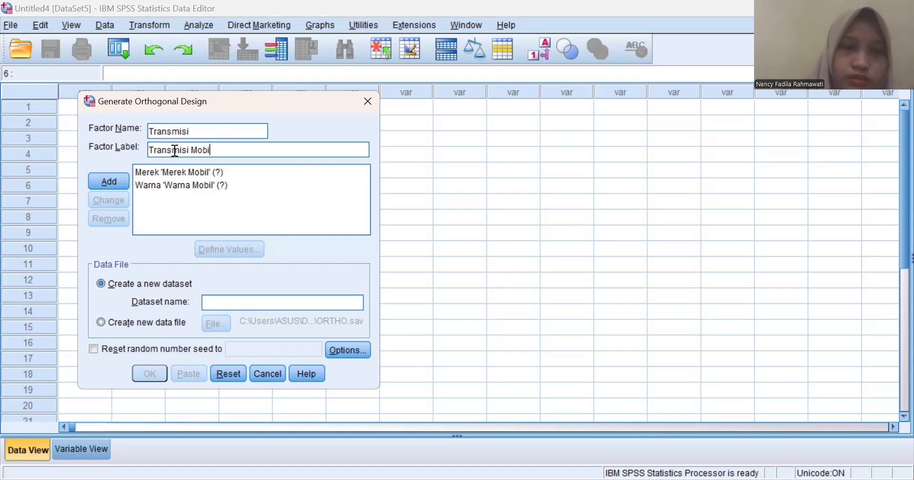
pyautogui.click(102, 181)
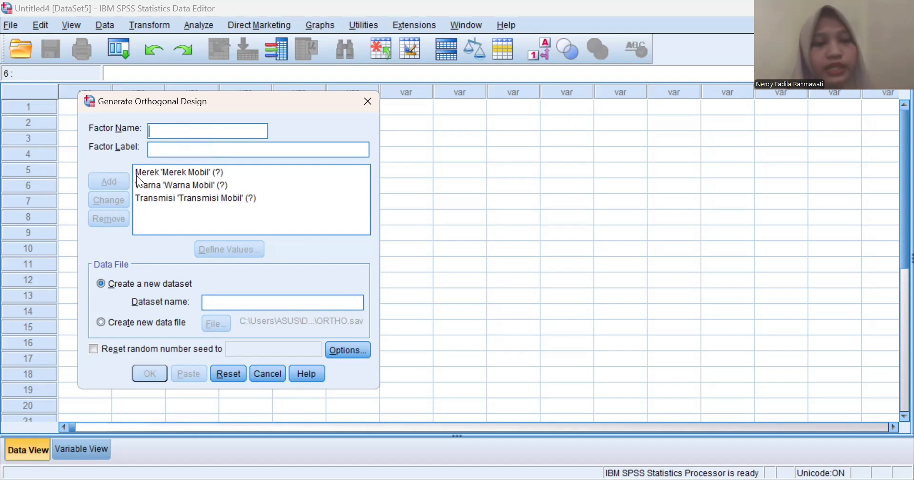
# - Start defining the levels of the Merek factor, giving value 1 the label Avanza Veloz
pyautogui.click(172, 172)
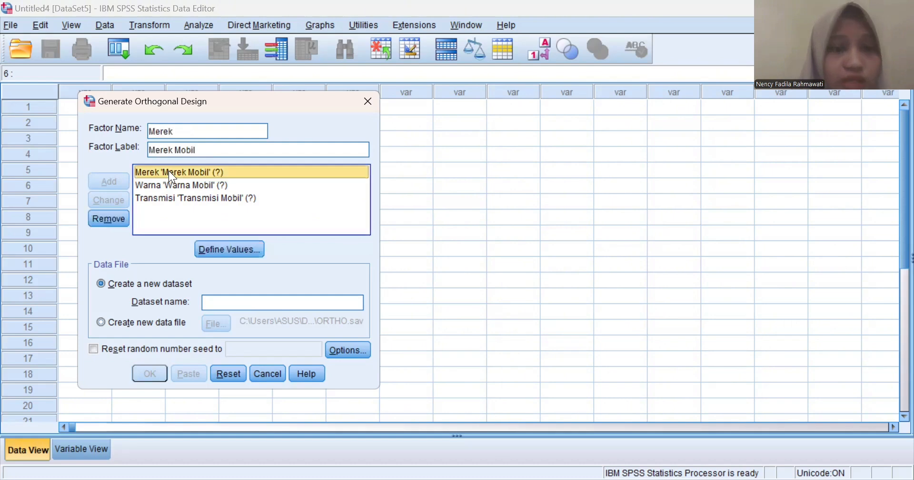
pyautogui.click(208, 248)
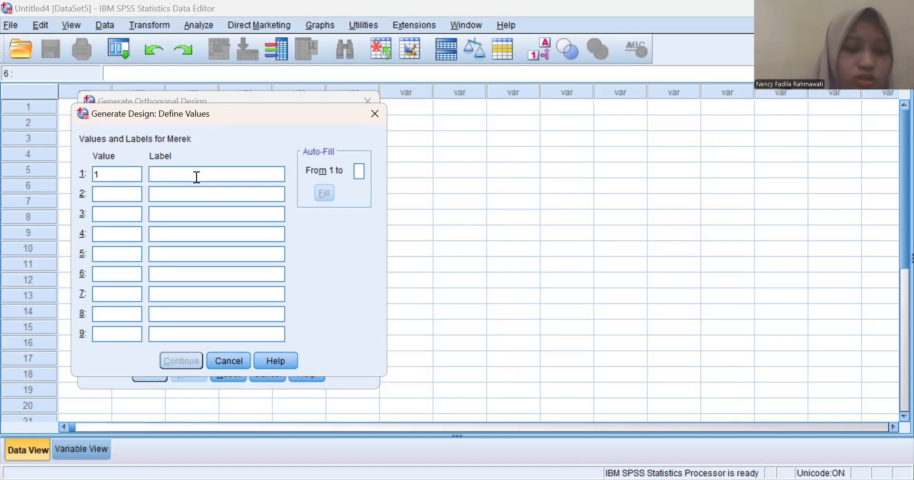
pyautogui.write('Avan')
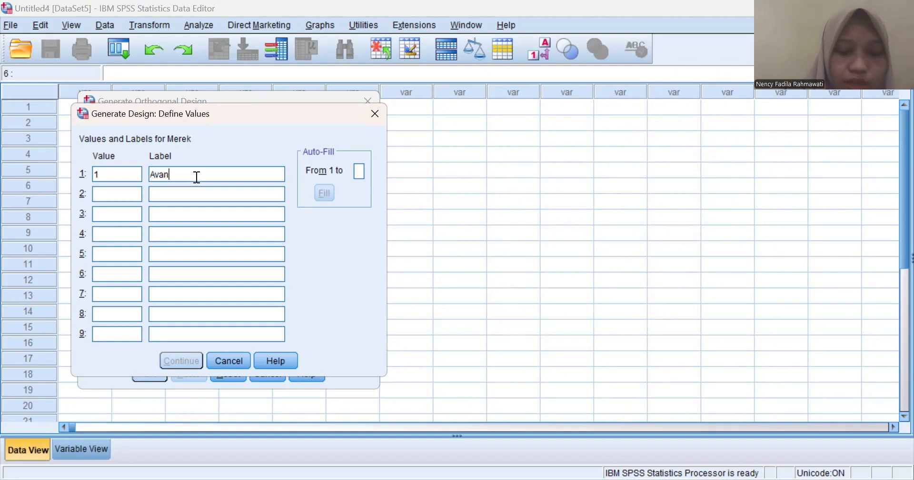
pyautogui.write('za')
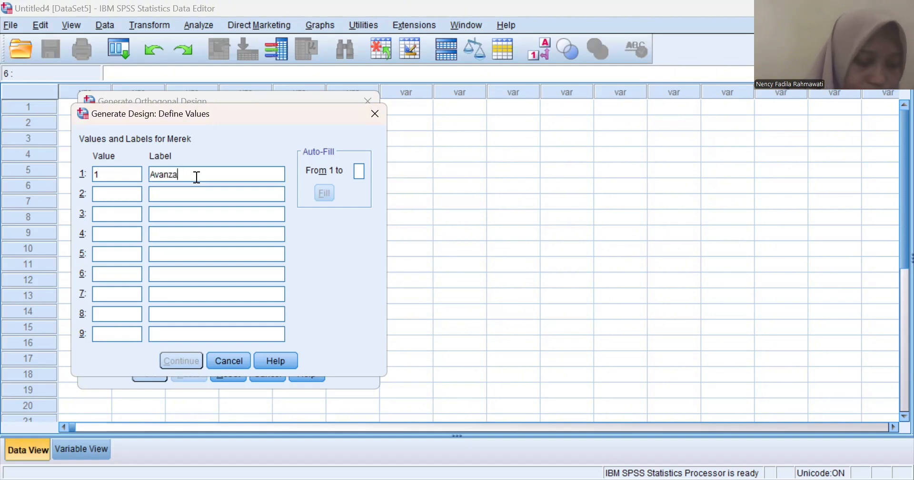
pyautogui.write(' Ve')
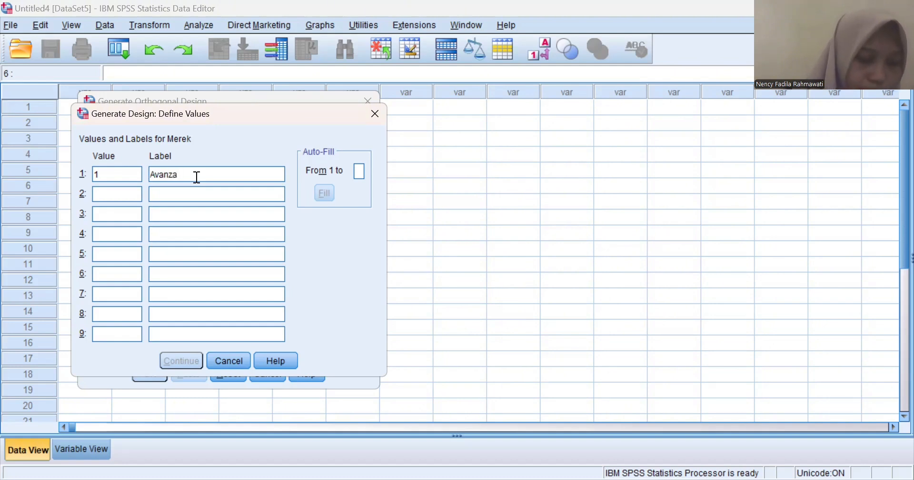
pyautogui.write('lo')
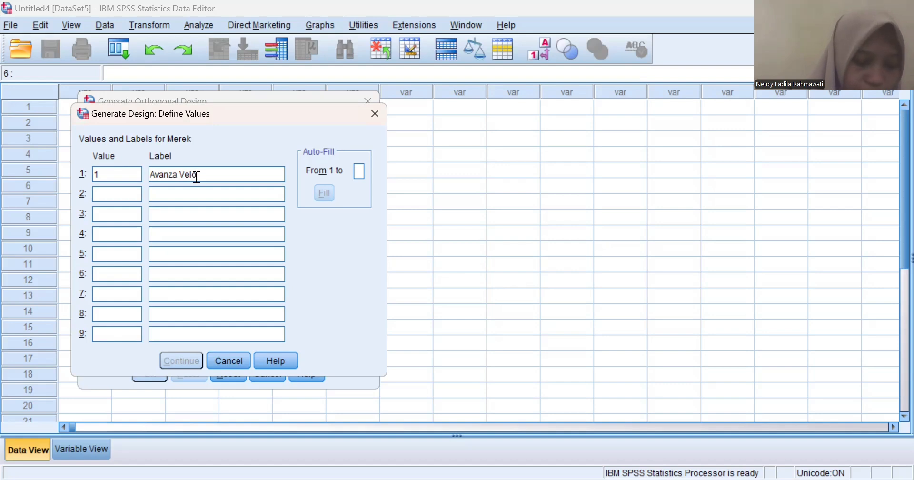
pyautogui.write('z')
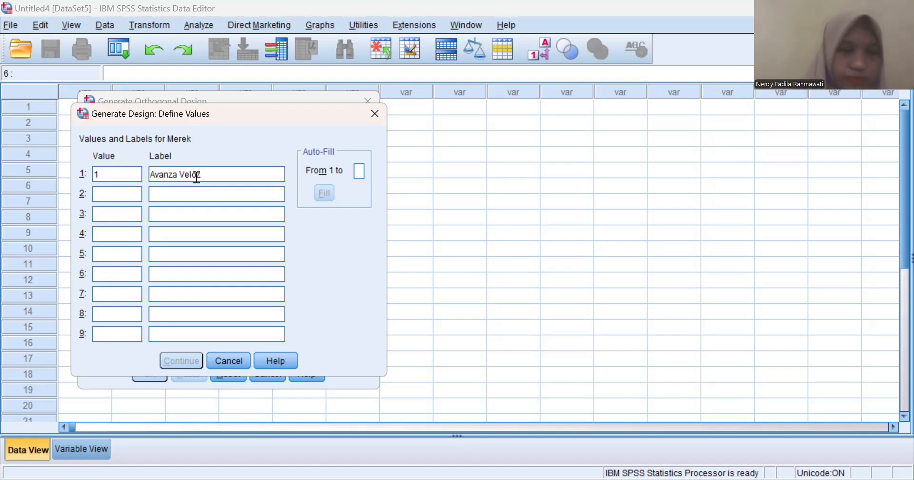
# - Add value 2 labelled Rush and value 3 labelled Innova to the Merek factor and accept its levels
pyautogui.click(130, 192)
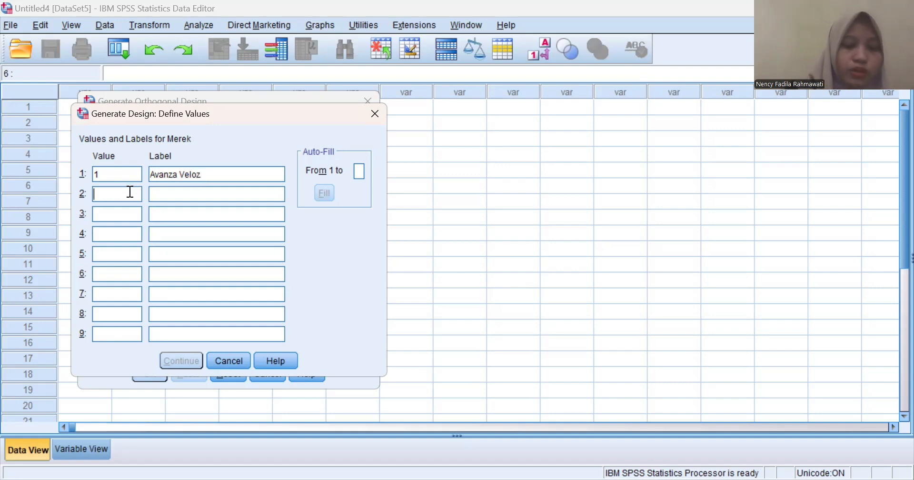
pyautogui.write('2')
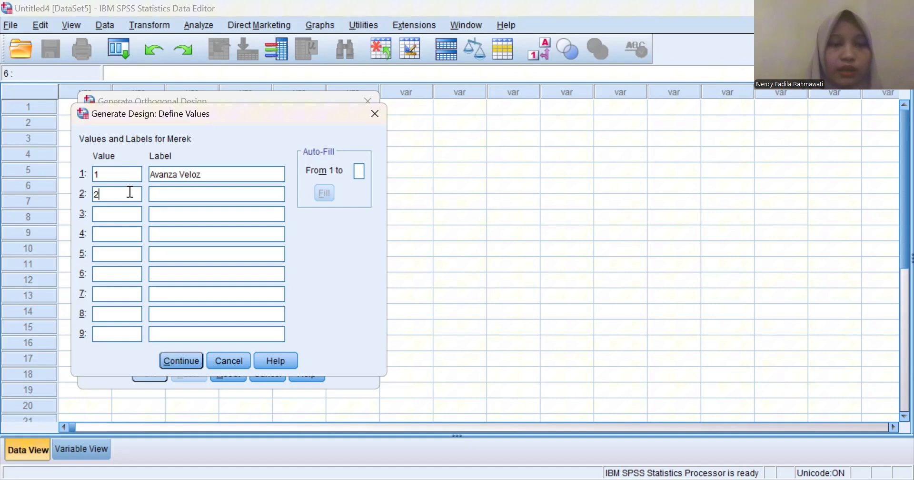
pyautogui.click(175, 193)
pyautogui.write('Rush')
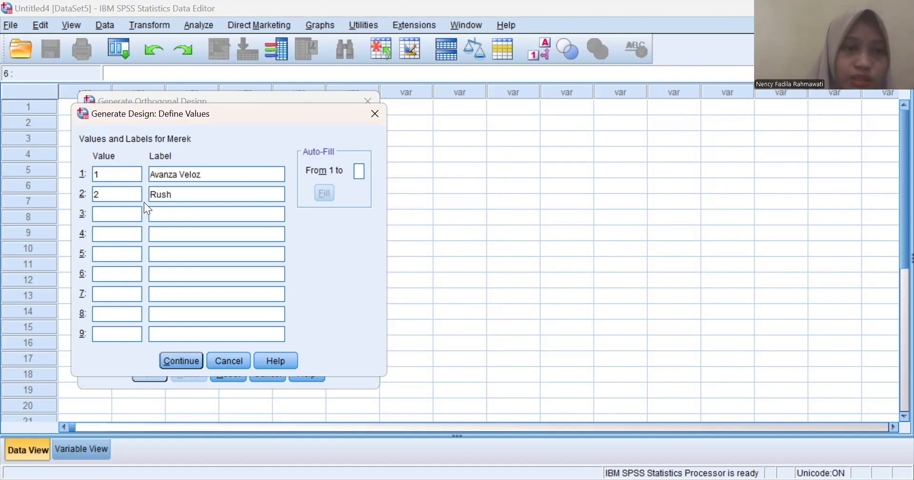
pyautogui.click(120, 212)
pyautogui.write('3')
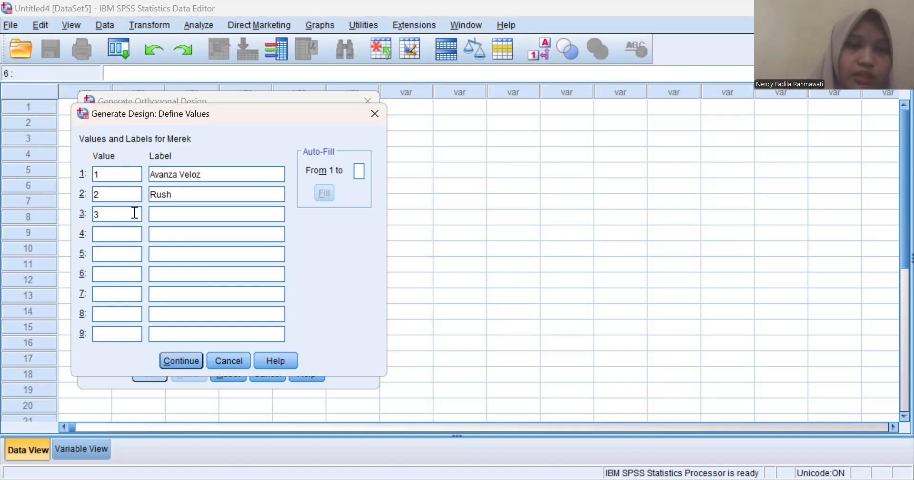
pyautogui.click(171, 215)
pyautogui.write('I')
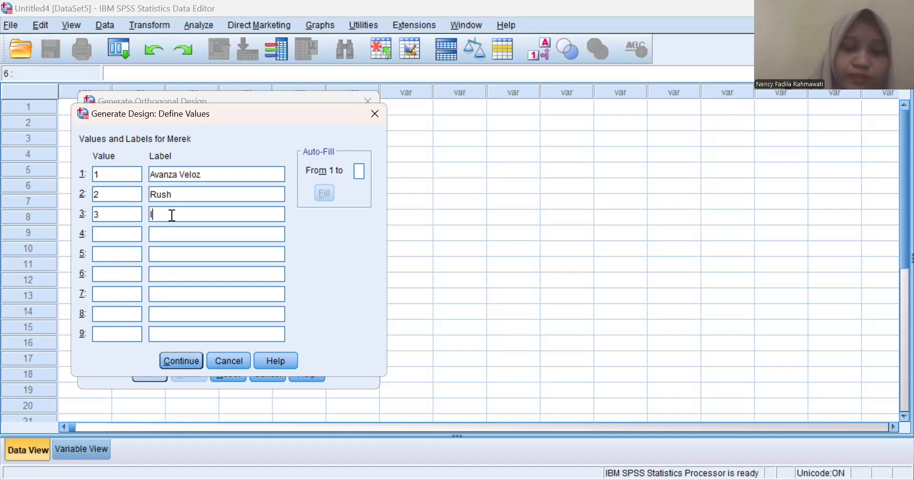
pyautogui.write('nnova')
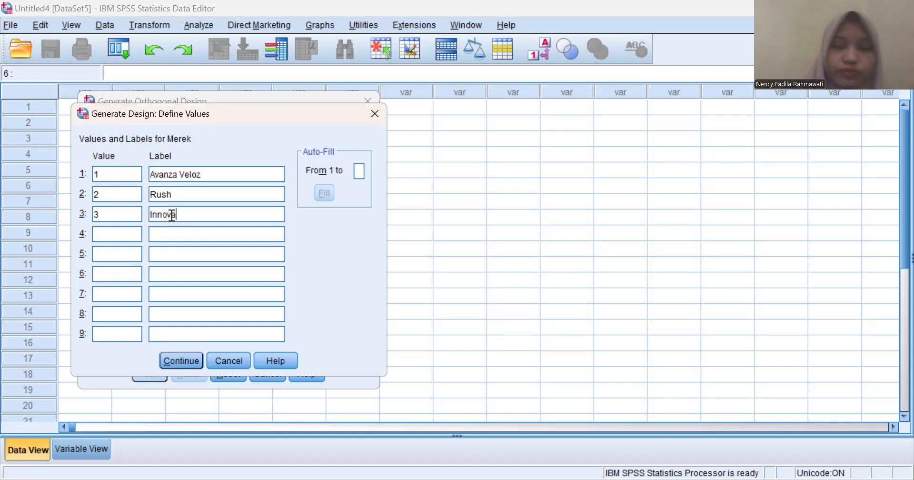
pyautogui.click(180, 356)
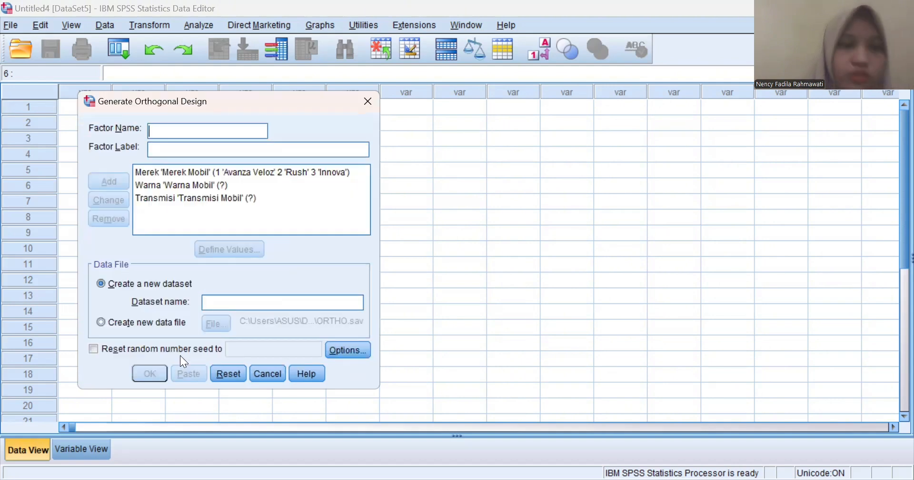
# - Start defining the levels of the Warna factor, giving value 1 the label Hitam
pyautogui.click(288, 171)
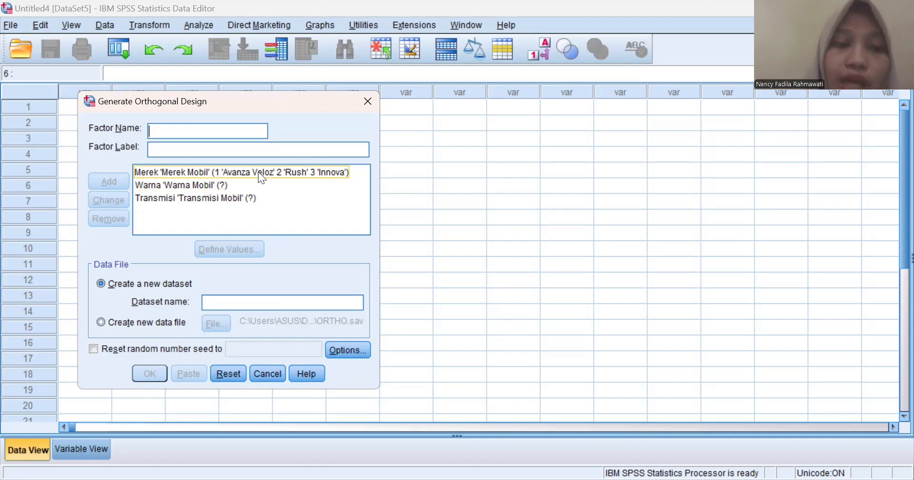
pyautogui.click(211, 185)
pyautogui.click(207, 184)
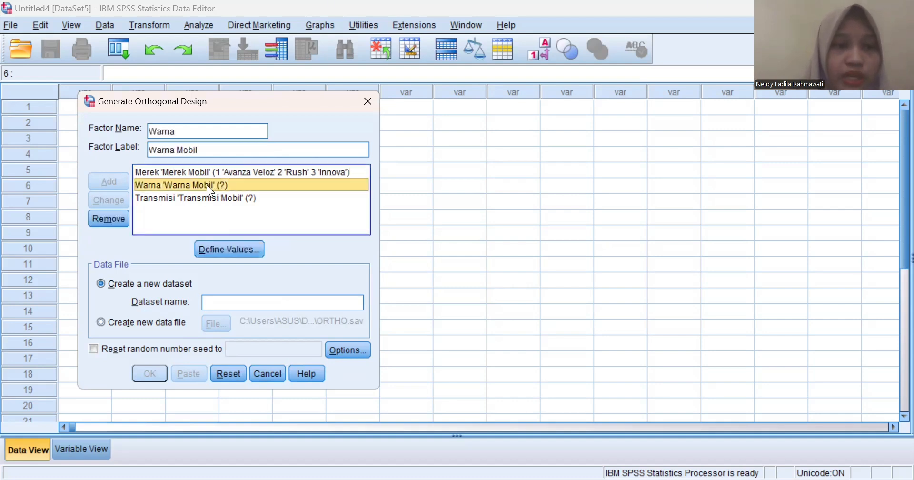
pyautogui.click(215, 252)
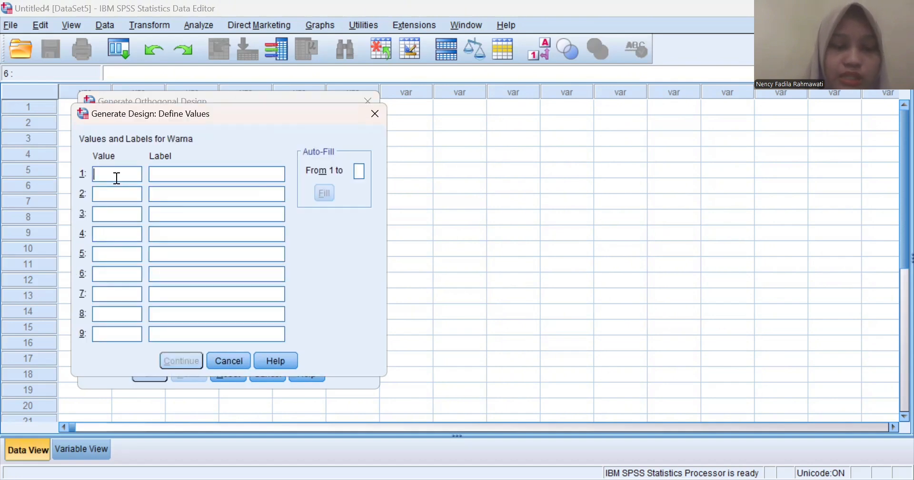
pyautogui.write('1')
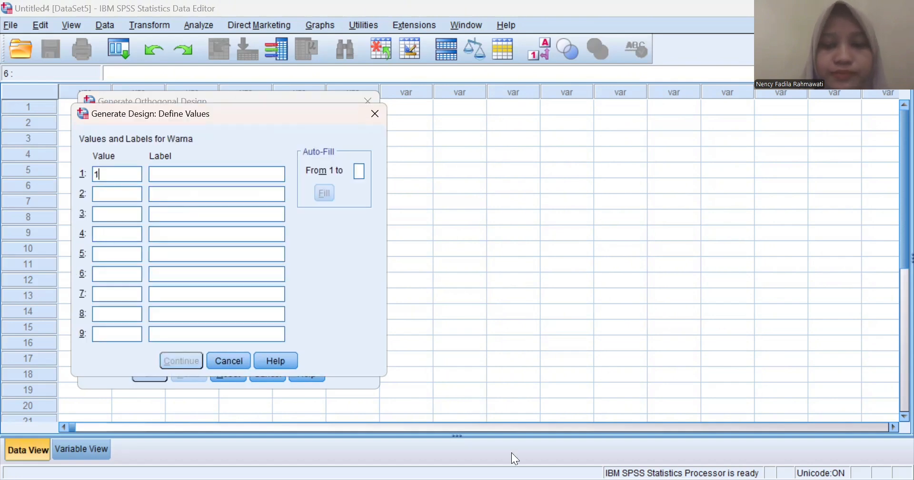
pyautogui.click(169, 175)
pyautogui.write('Hitam')
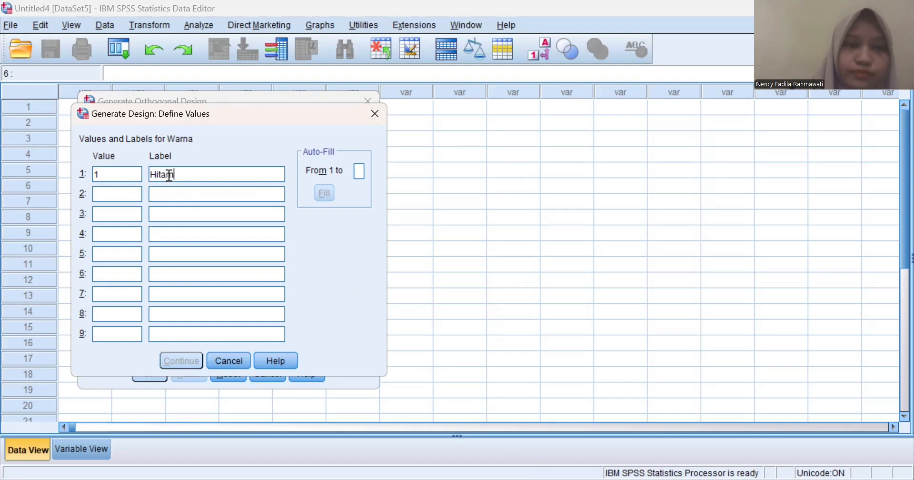
# - Add value 2 labelled Putih and value 3 labelled Silver to the Warna factor and accept its levels
pyautogui.click(115, 193)
pyautogui.write('2')
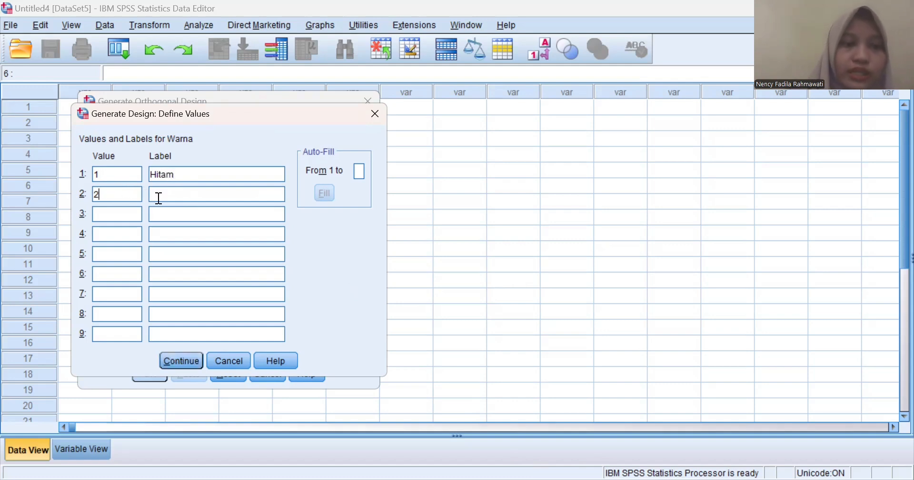
pyautogui.click(160, 194)
pyautogui.write('Putih')
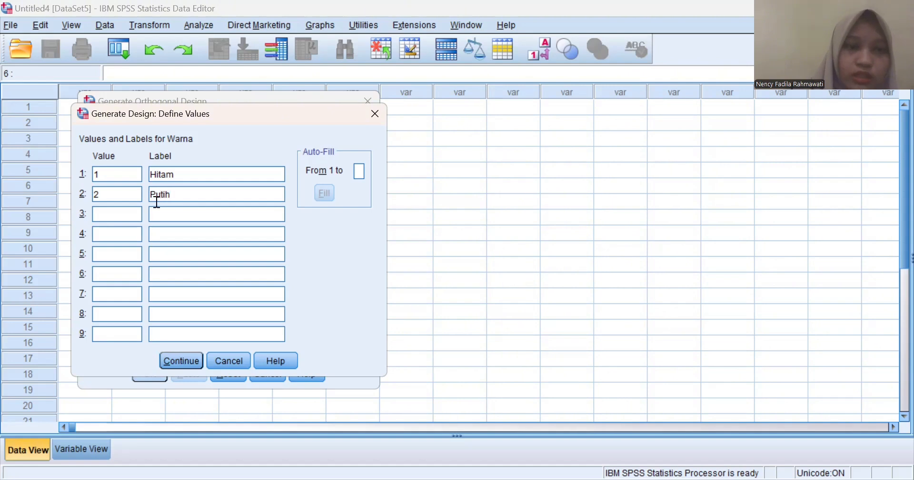
pyautogui.click(129, 214)
pyautogui.write('3')
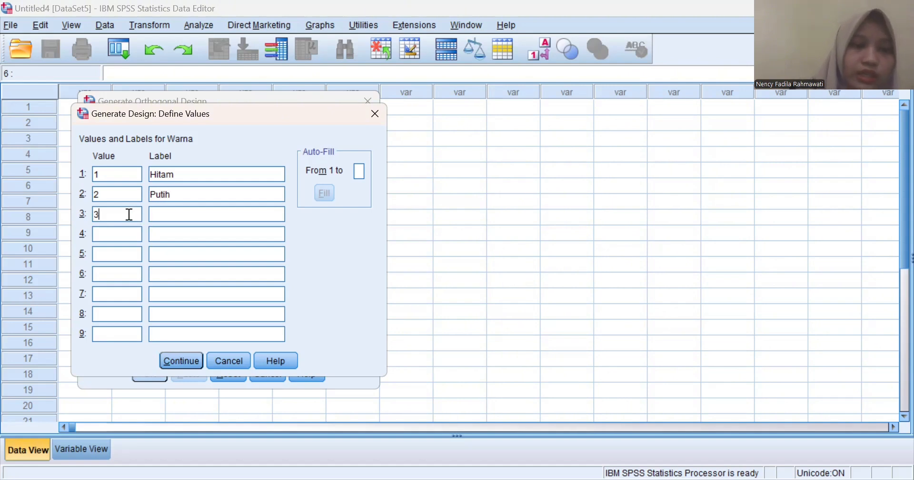
pyautogui.click(160, 214)
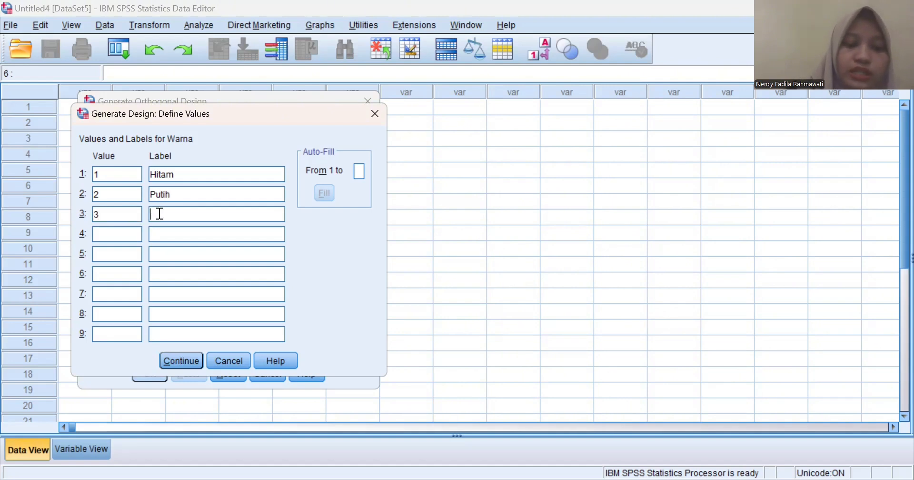
pyautogui.write('Silver')
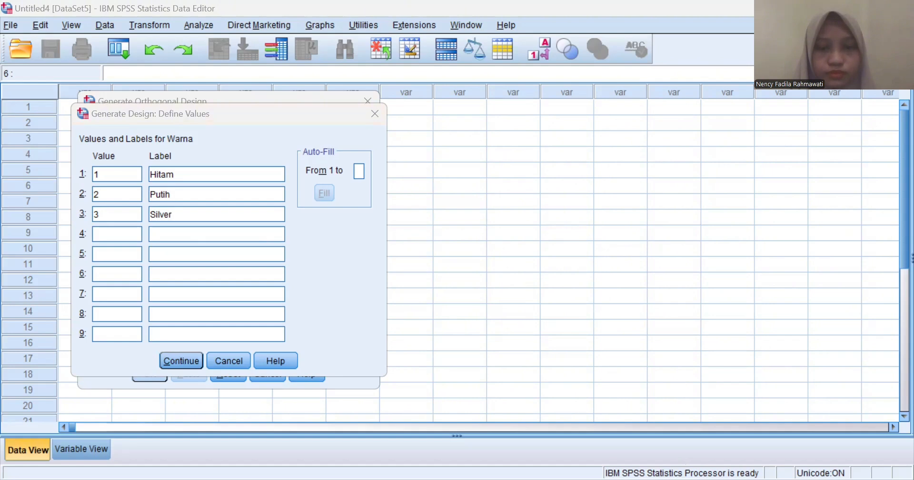
pyautogui.click(174, 359)
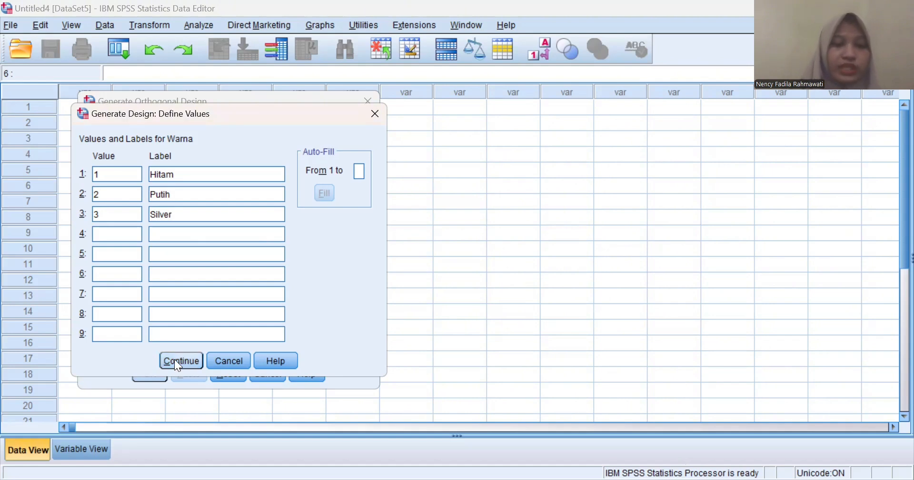
pyautogui.click(176, 360)
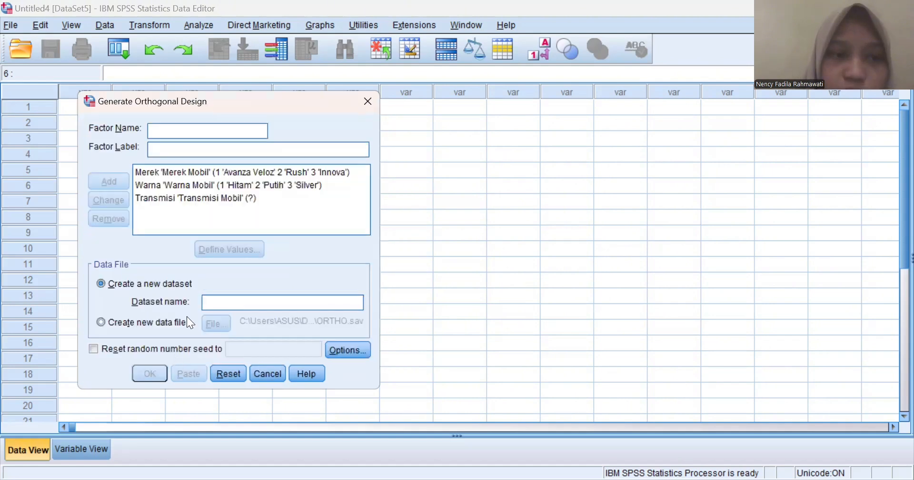
# - Start defining the levels of the Transmisi factor, giving value 1 the label Manual
pyautogui.click(196, 199)
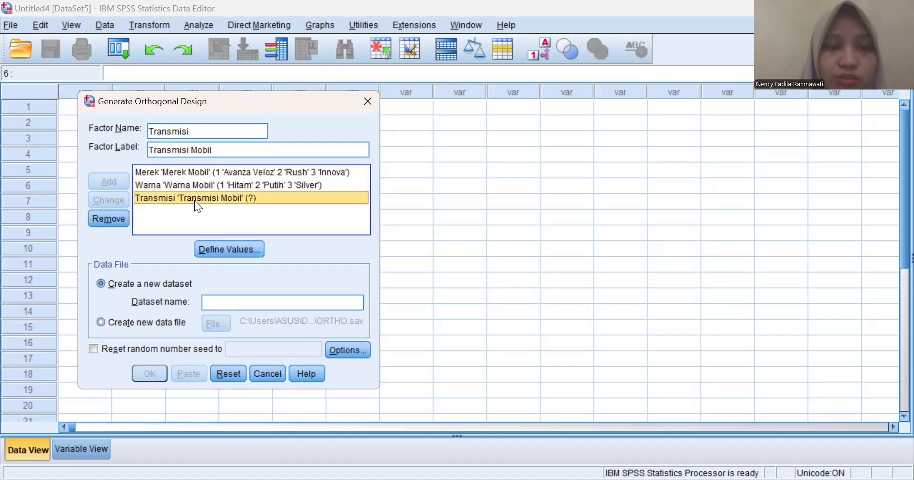
pyautogui.click(215, 250)
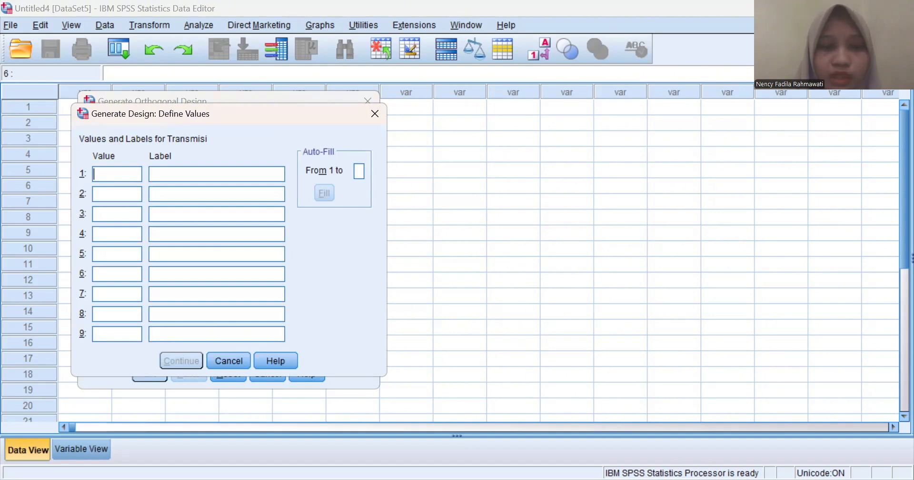
pyautogui.hotkey('alt', 'Tab')
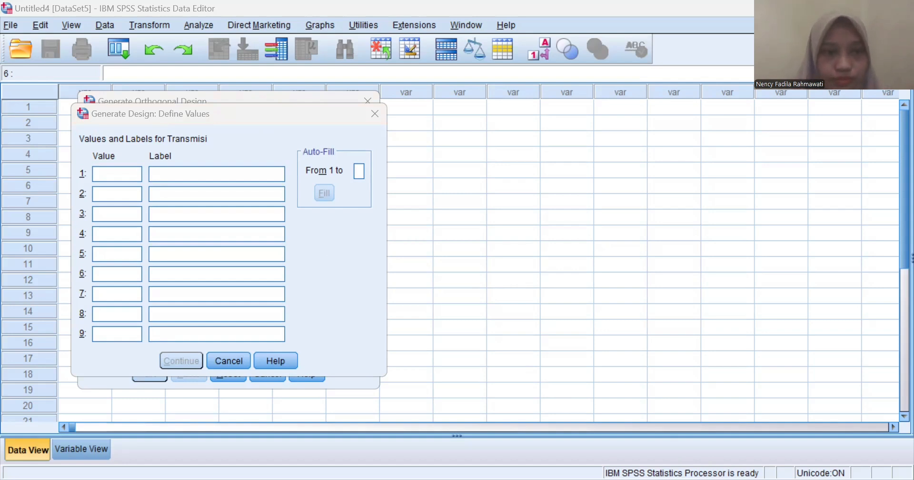
pyautogui.hotkey('alt', 'Tab')
pyautogui.write('1')
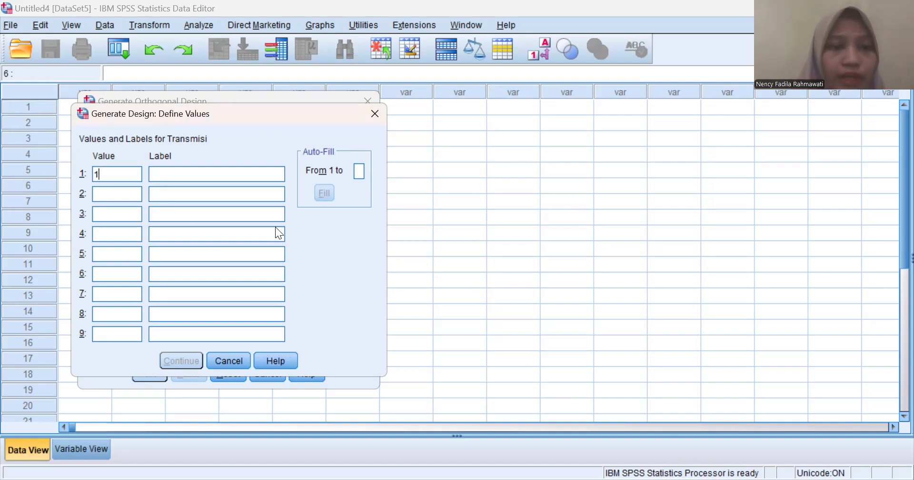
pyautogui.click(254, 174)
pyautogui.write('Man')
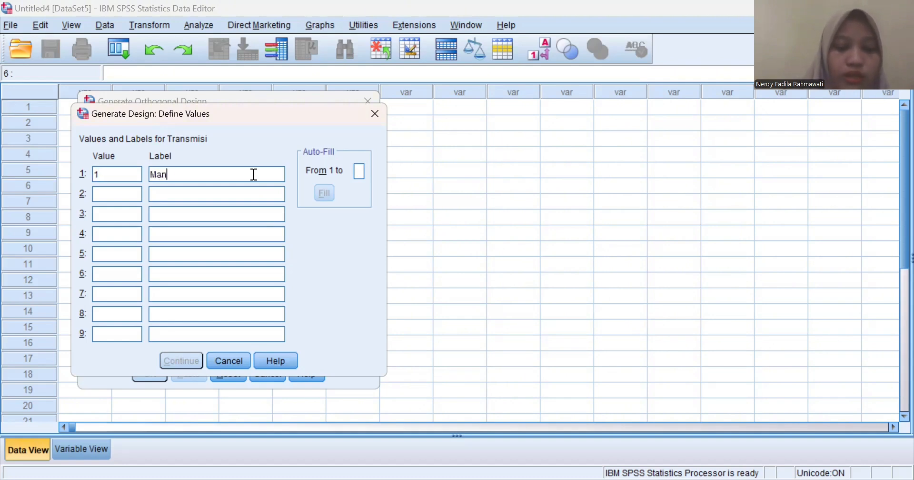
pyautogui.write('ual')
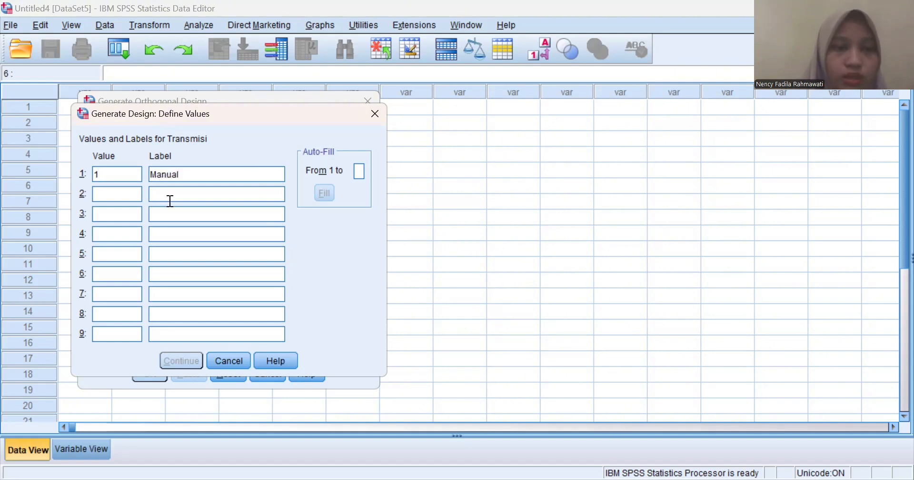
# - Add value 2 labelled Matic to the Transmisi factor and accept its levels
pyautogui.click(104, 196)
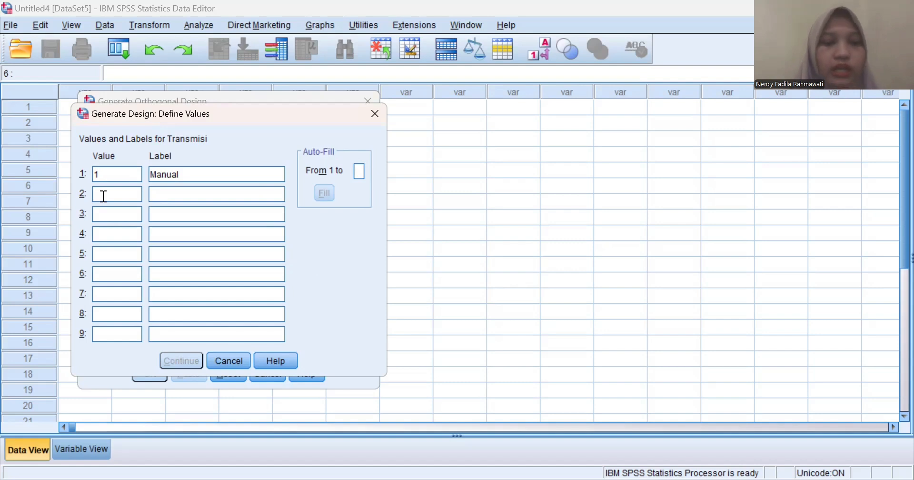
pyautogui.write('2')
pyautogui.click(157, 192)
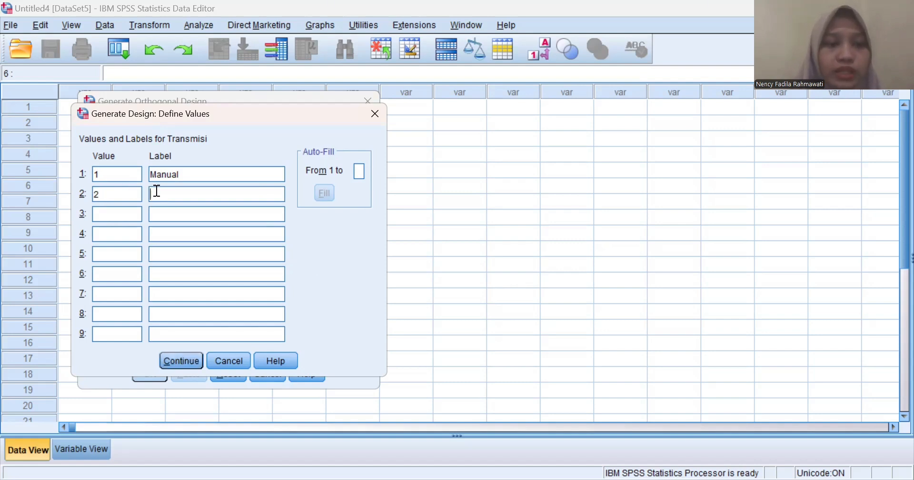
pyautogui.write('Mati')
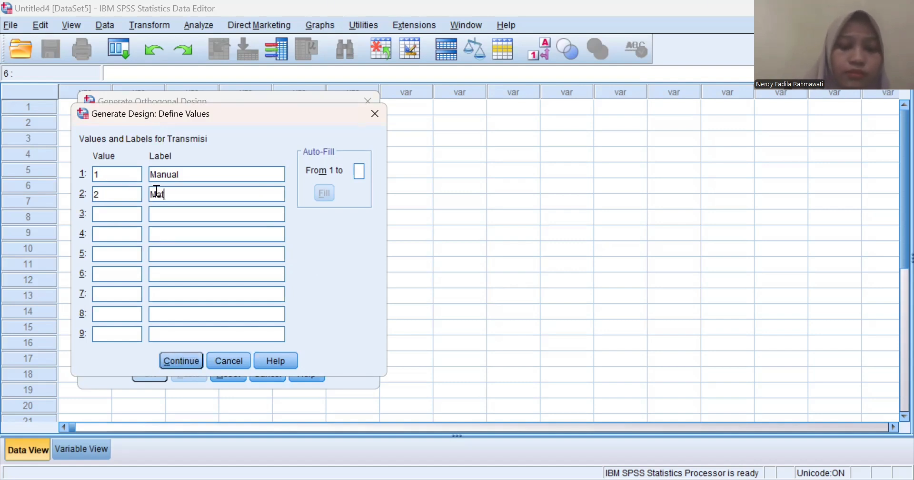
pyautogui.write('c')
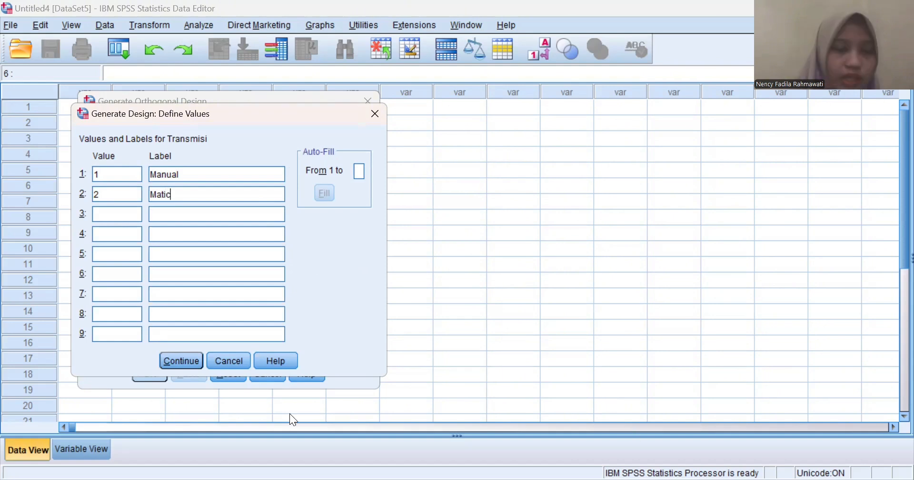
pyautogui.click(181, 361)
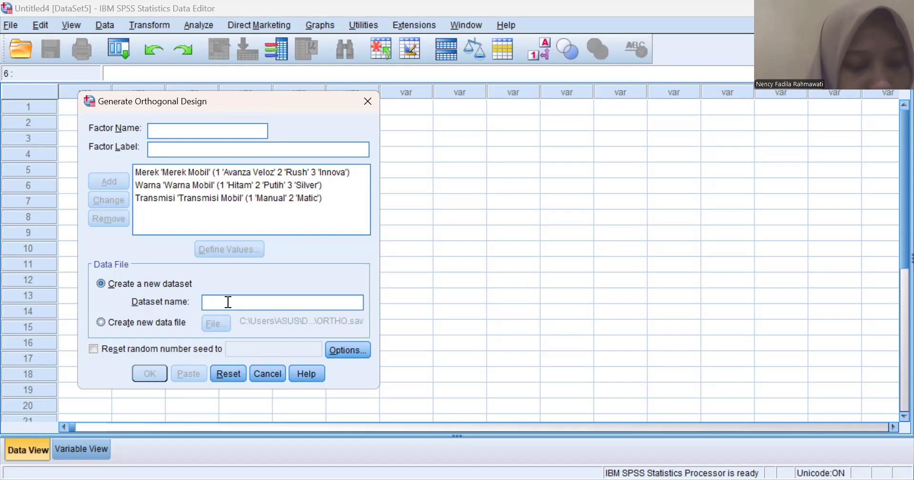
# - Generate the orthogonal design into a new data file named Stimuli Mobil followed by the presenter's first name
pyautogui.click(100, 321)
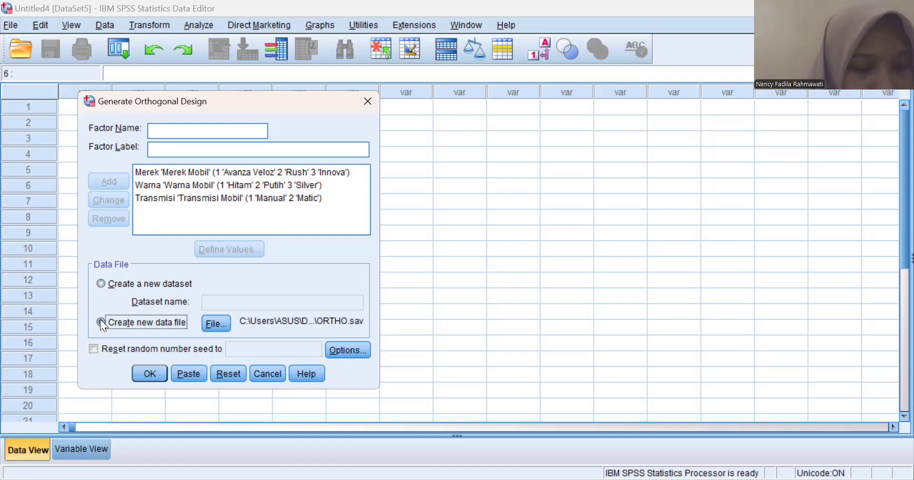
pyautogui.click(218, 325)
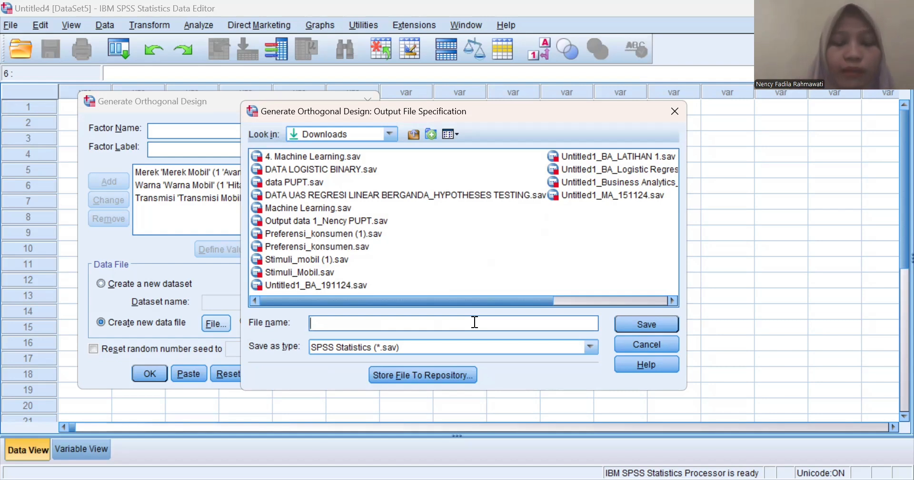
pyautogui.write('S')
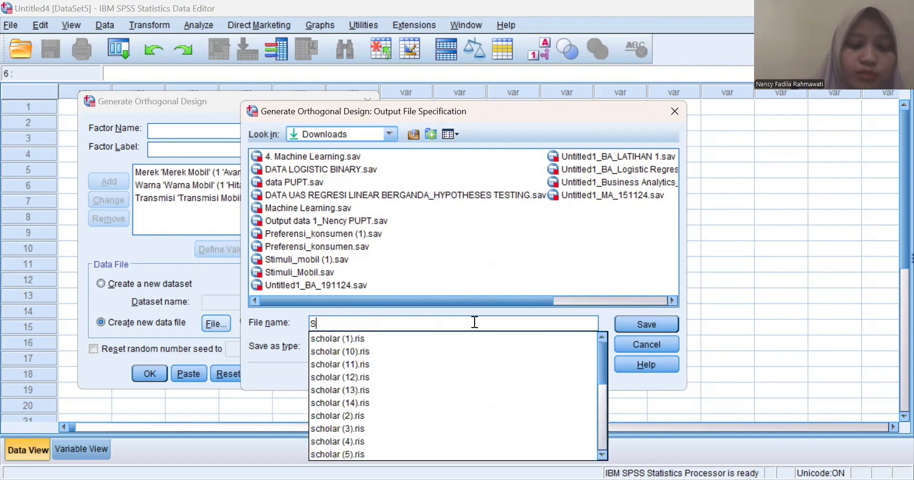
pyautogui.write('timu')
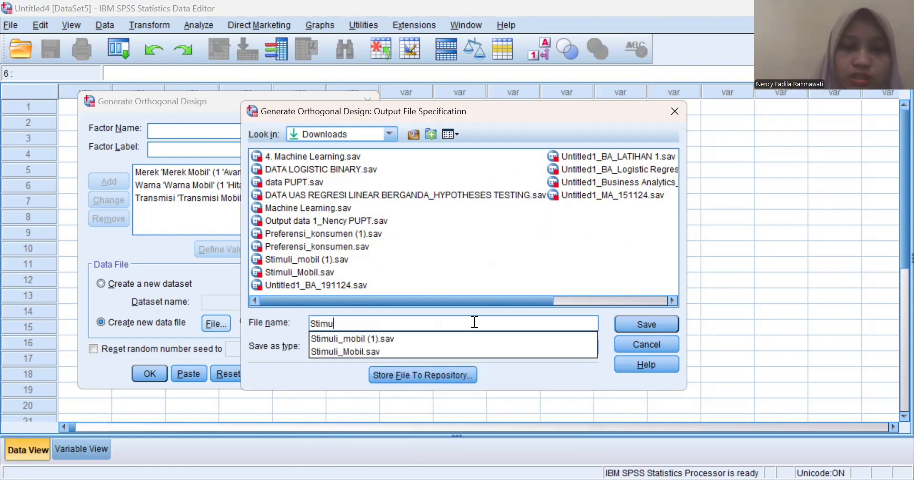
pyautogui.write('li ')
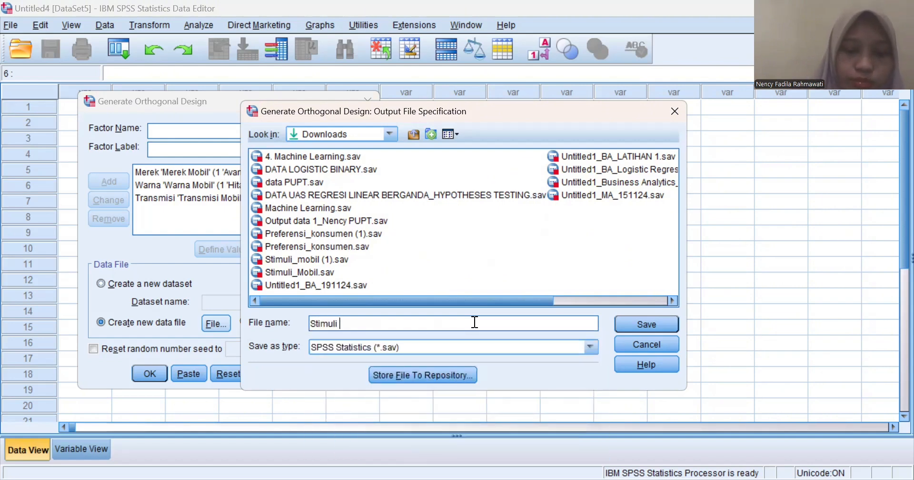
pyautogui.write('Mobi')
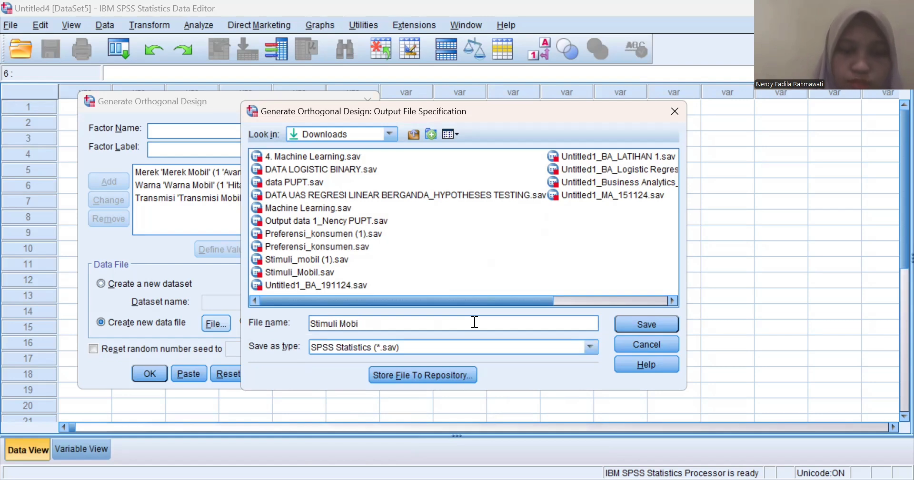
pyautogui.write('l')
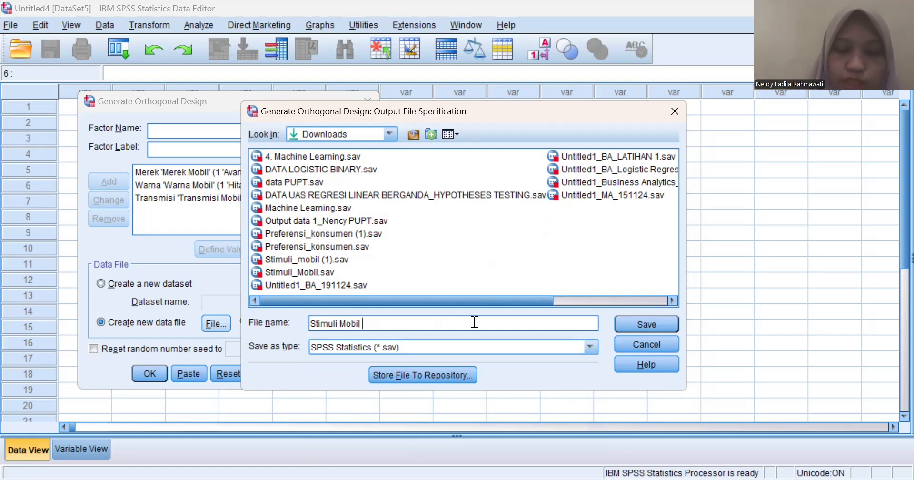
pyautogui.write(' nency')
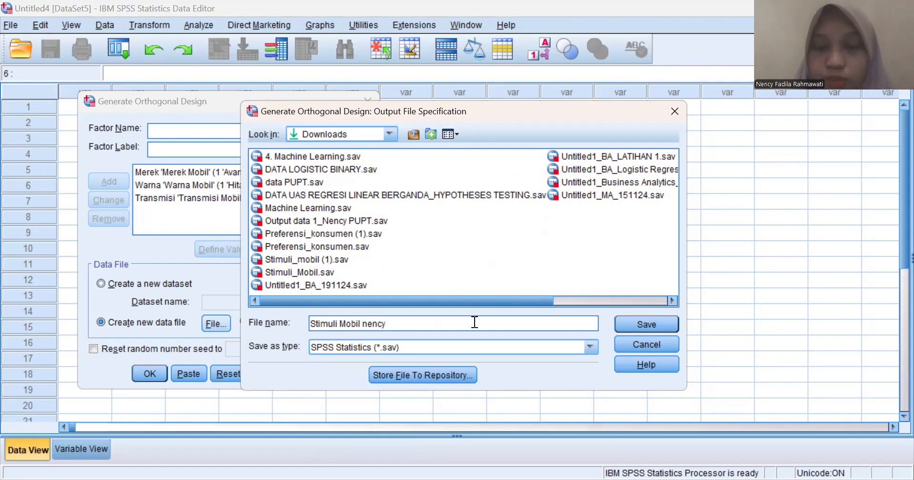
pyautogui.click(645, 324)
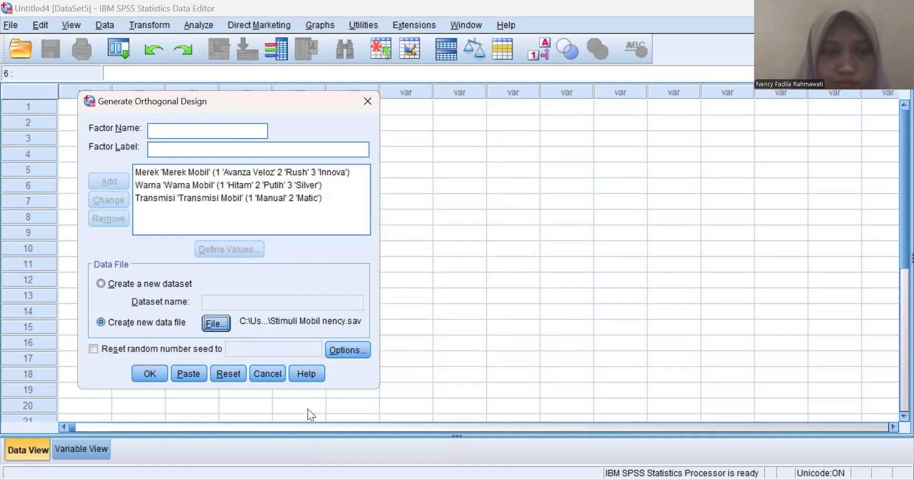
pyautogui.click(149, 374)
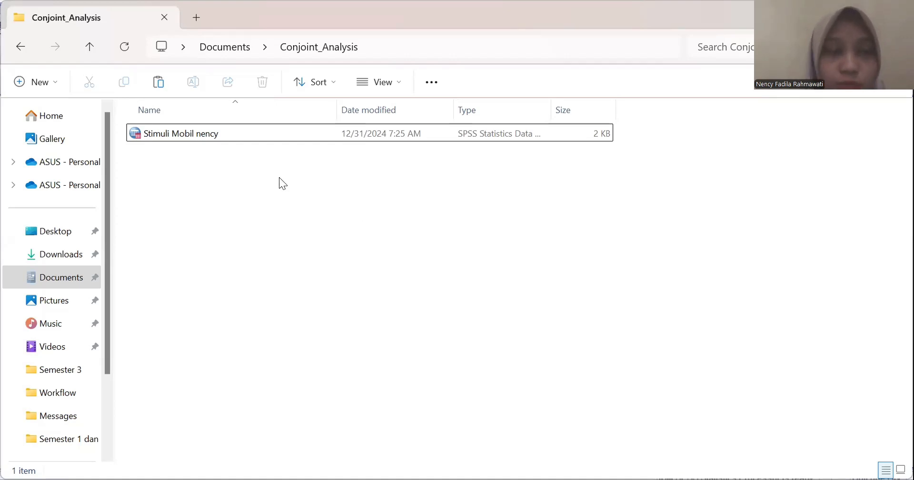
# - Open the generated stimuli data file and paste its design values into the Excel Level sheet starting at cell G2
pyautogui.doubleClick(232, 129)
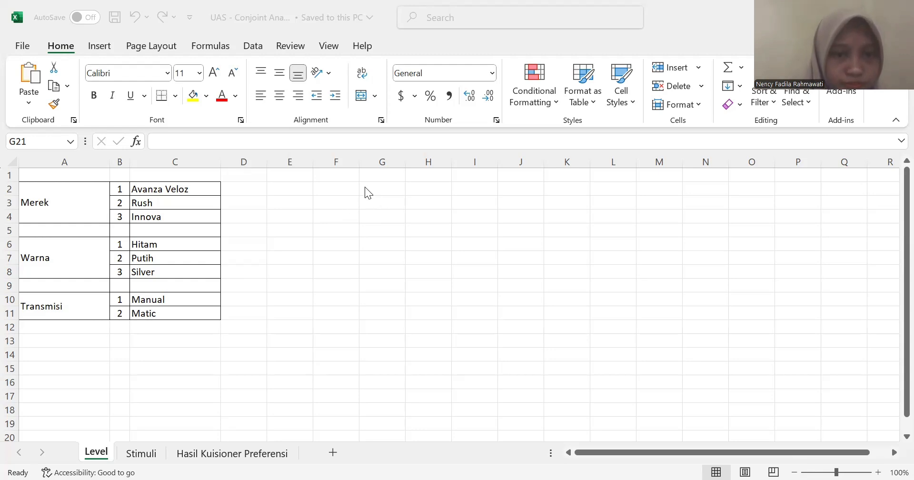
pyautogui.click(370, 188)
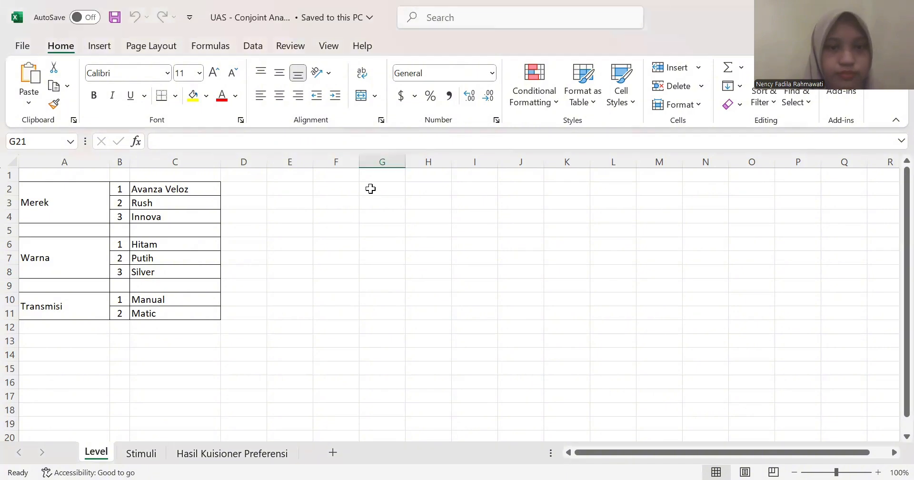
pyautogui.hotkey('ctrl', 'v')
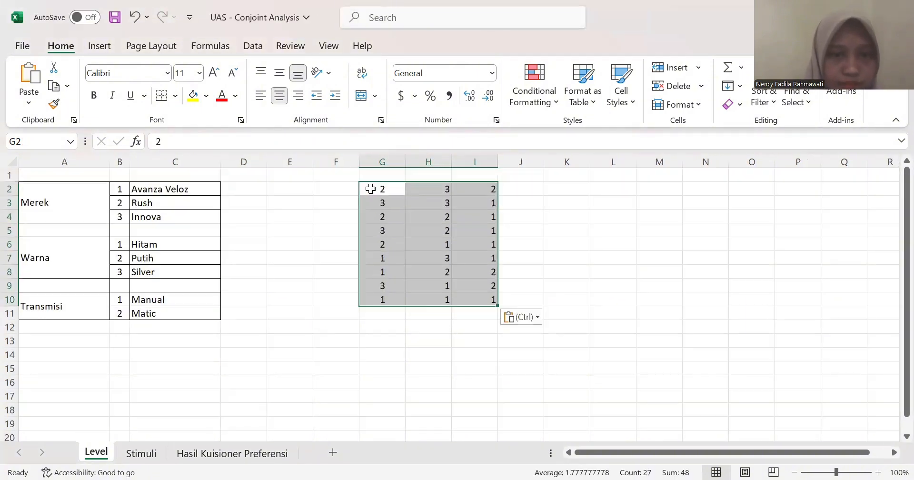
pyautogui.press('Up')
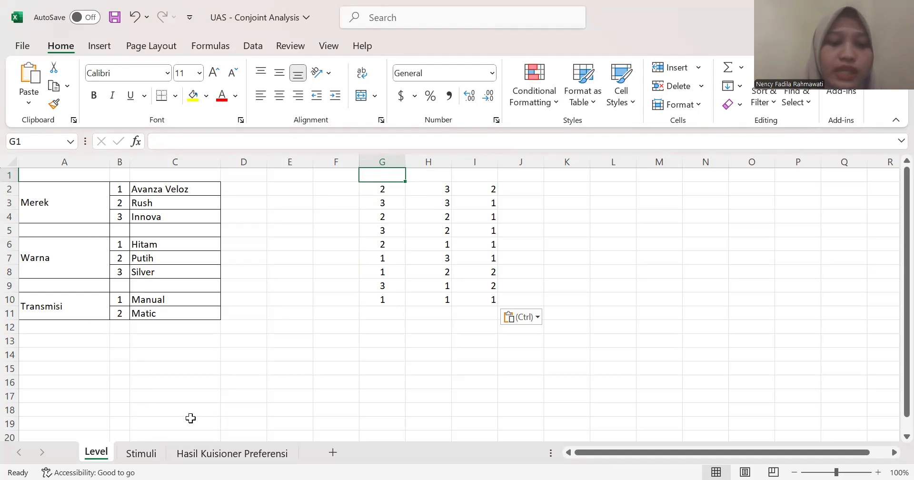
# - Start a VLOOKUP formula in cell B2 of the Stimuli sheet with Level!G2:G10 as the lookup value
pyautogui.click(142, 453)
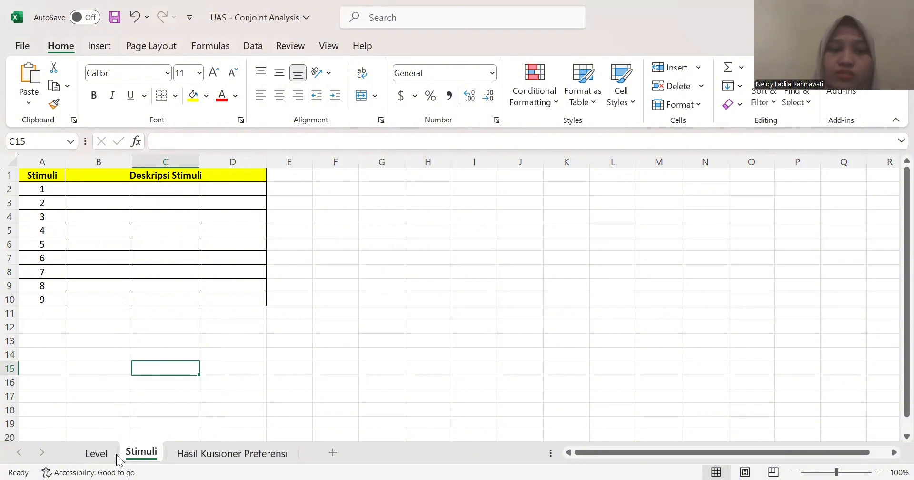
pyautogui.click(96, 453)
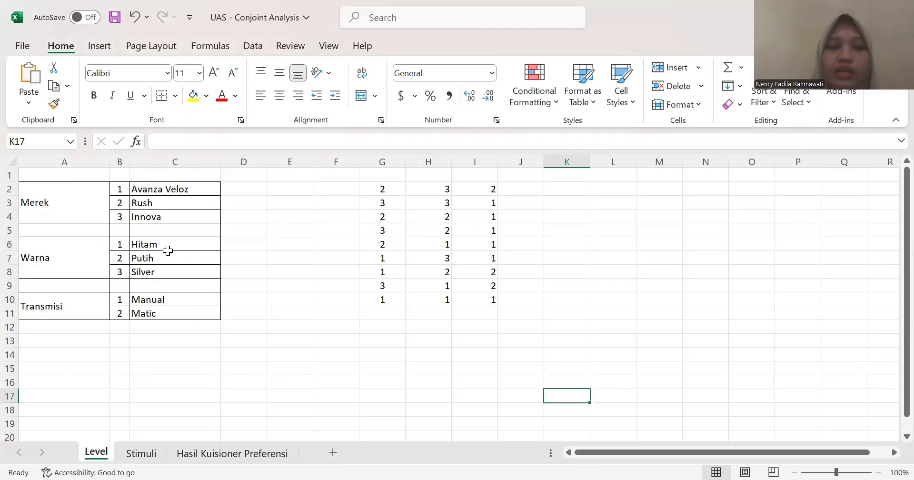
pyautogui.click(140, 455)
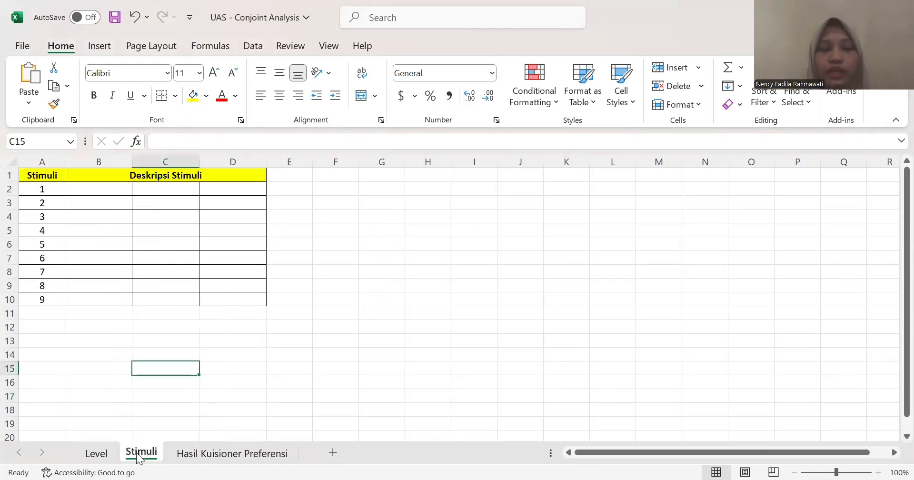
pyautogui.click(111, 189)
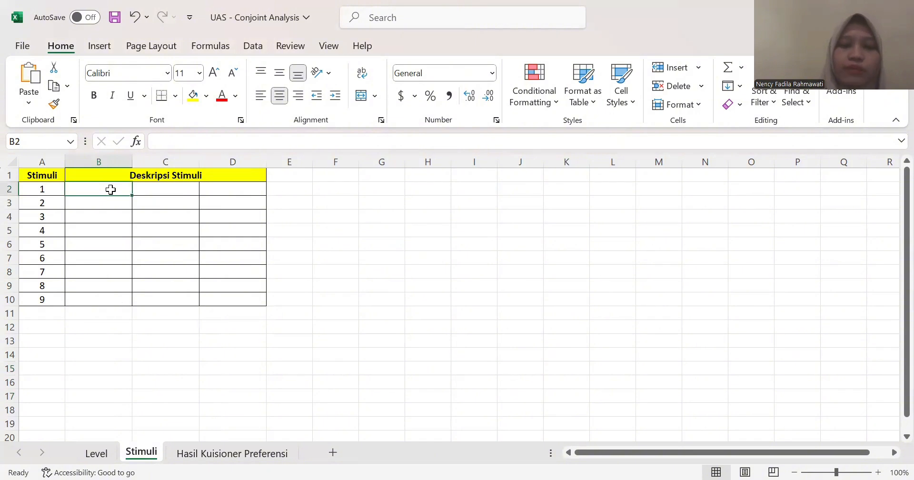
pyautogui.write('=')
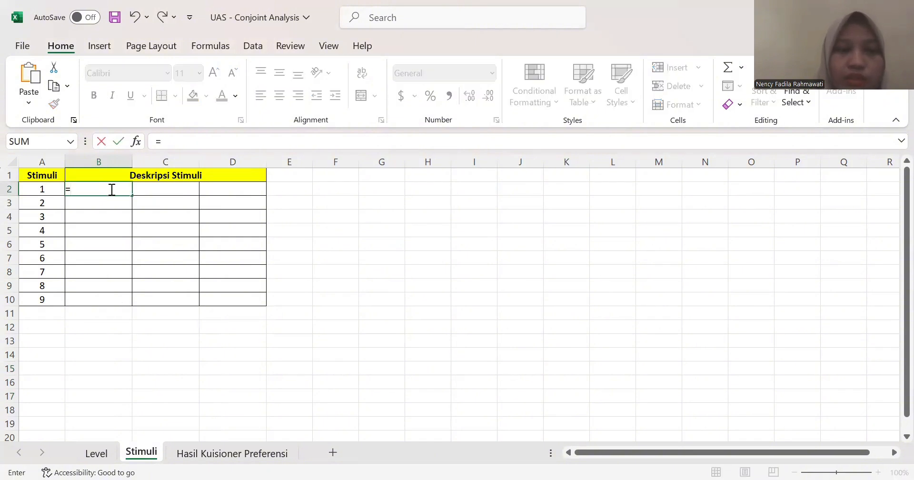
pyautogui.write('VLO')
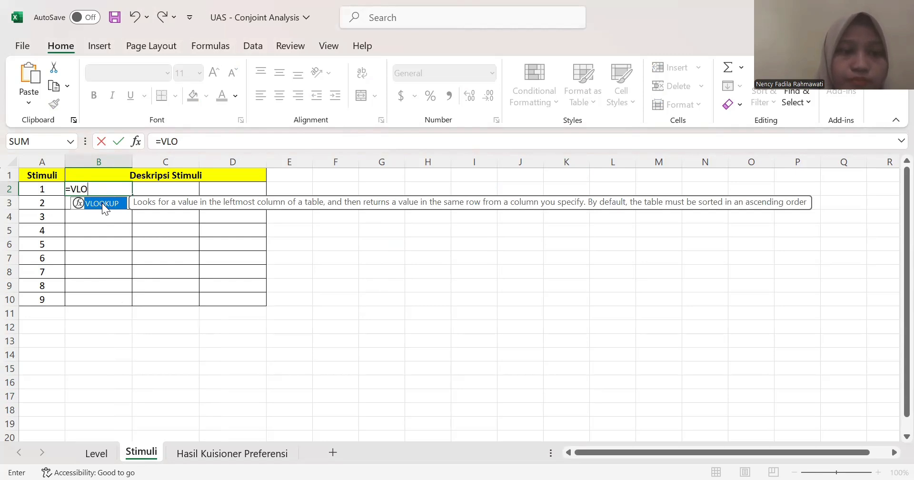
pyautogui.doubleClick(102, 203)
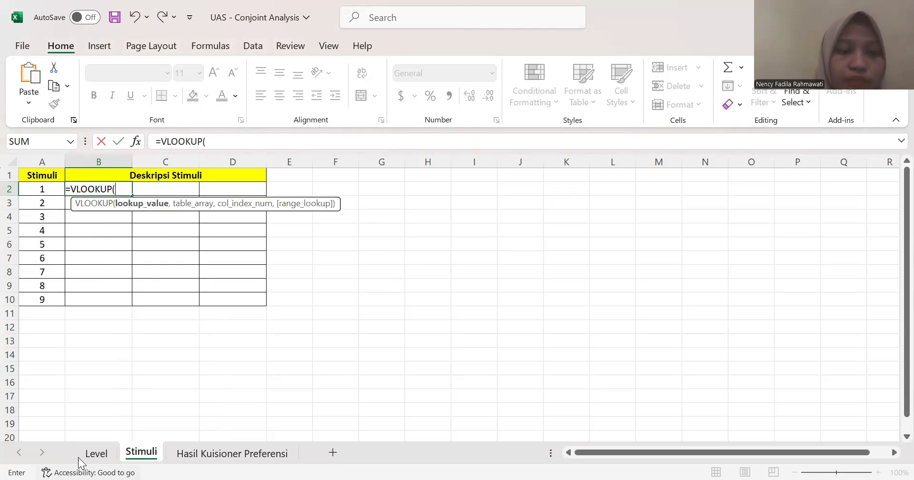
pyautogui.click(92, 455)
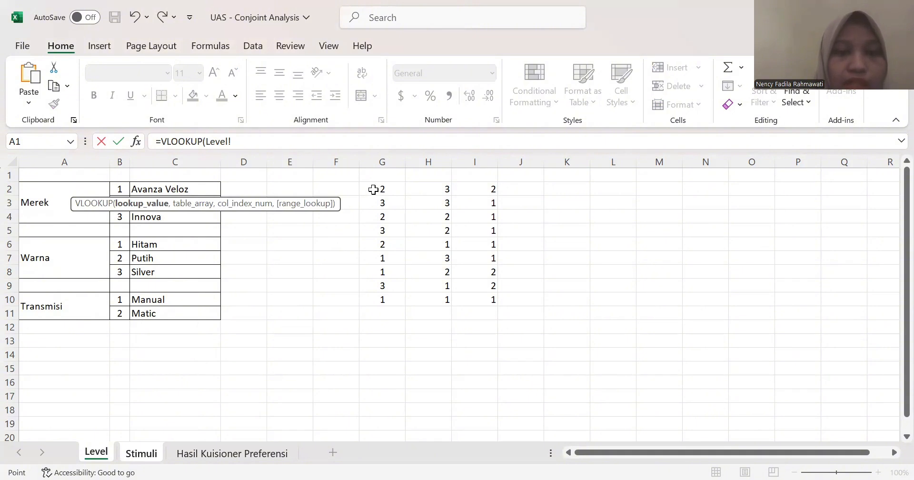
pyautogui.click(373, 190)
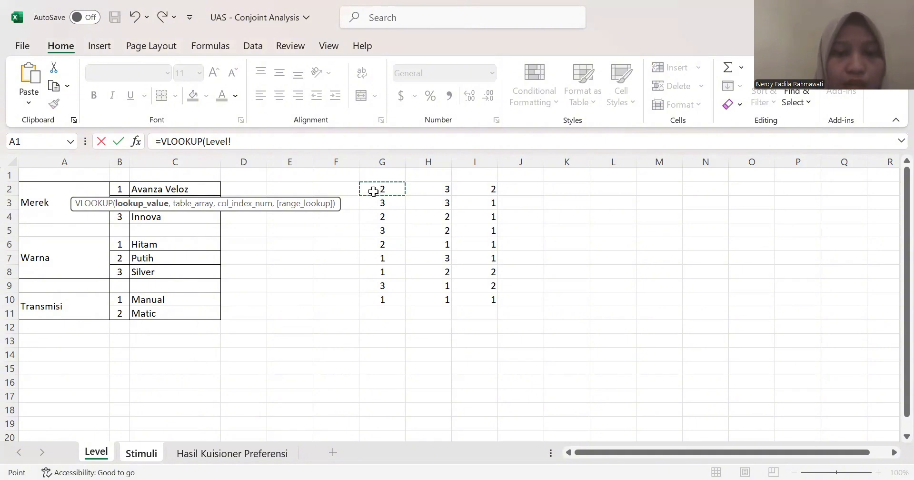
pyautogui.moveTo(373, 191); pyautogui.dragTo(374, 299)
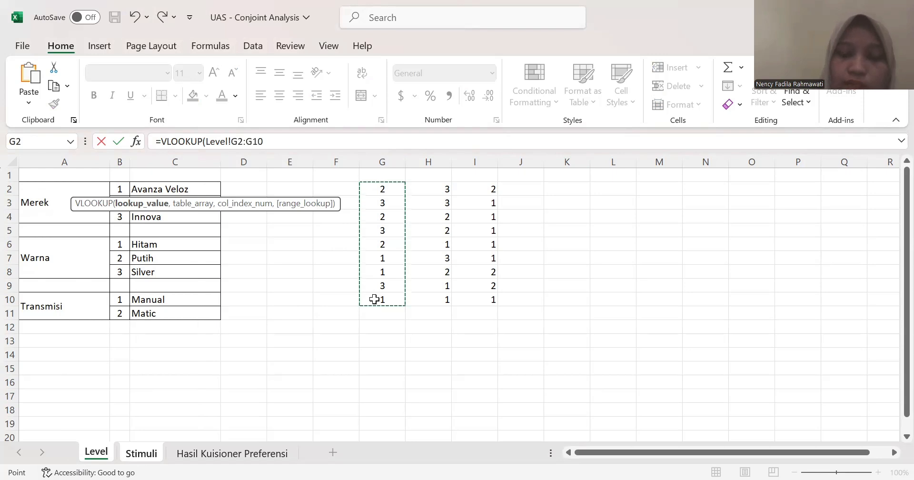
# - Complete the VLOOKUP formula with the merek range as table array, column index 2 and exact match (FALSE)
pyautogui.write(',')
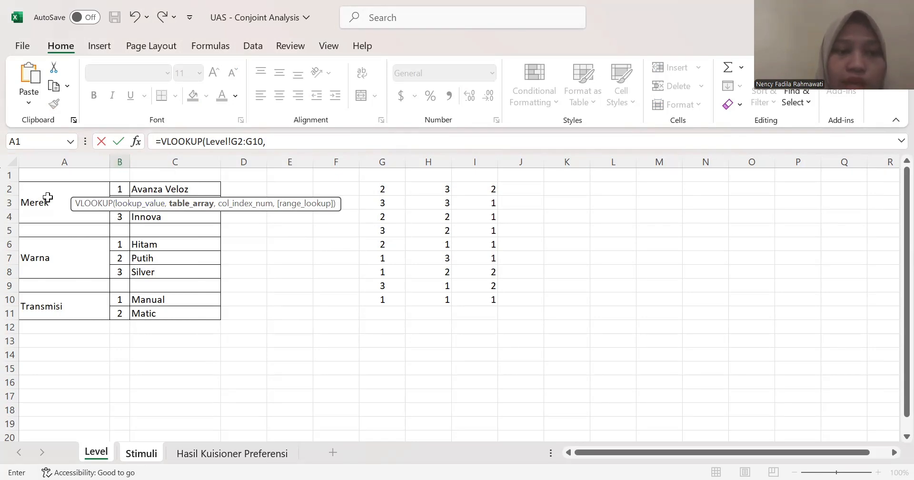
pyautogui.click(120, 189)
pyautogui.moveTo(120, 188); pyautogui.dragTo(184, 221)
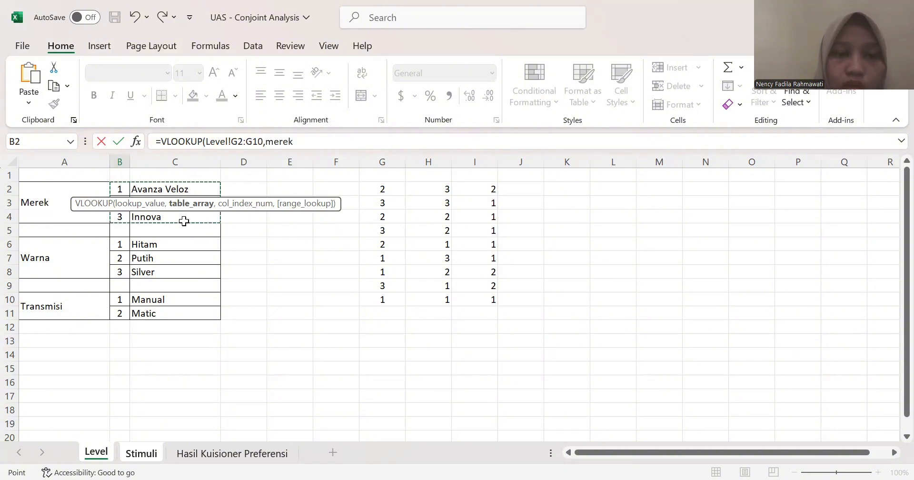
pyautogui.write(',')
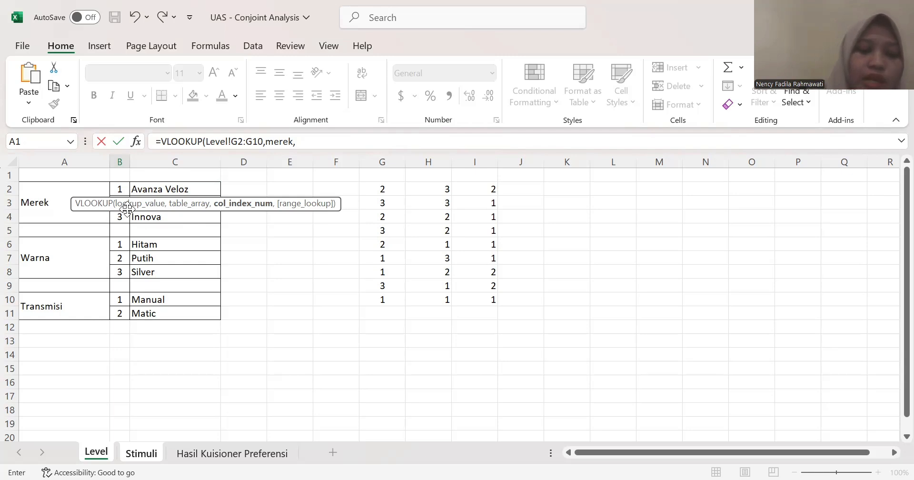
pyautogui.write('2')
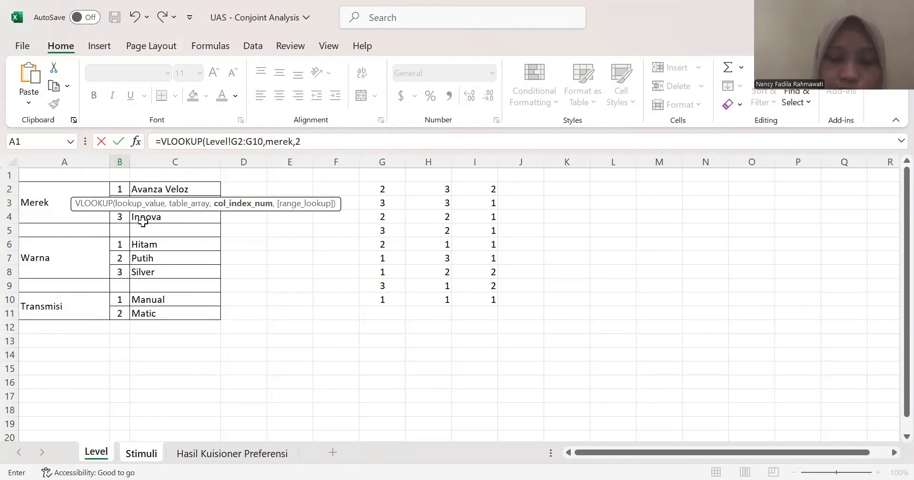
pyautogui.write(',')
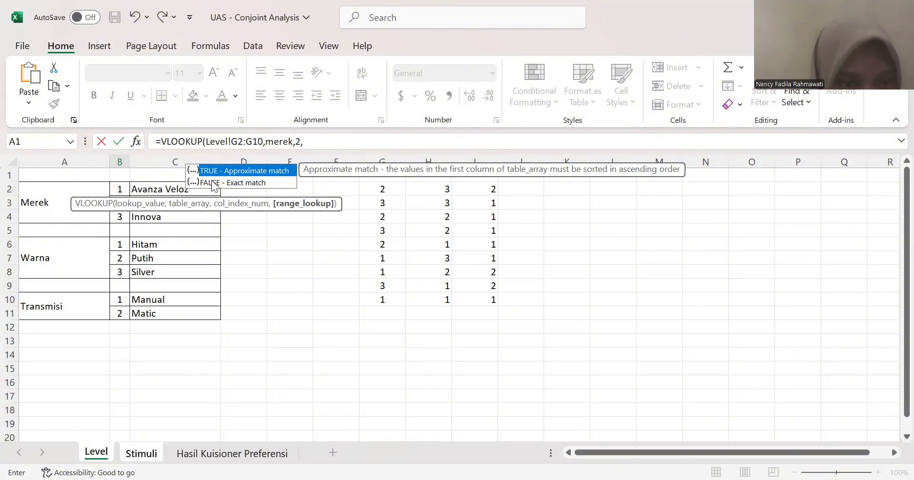
pyautogui.doubleClick(214, 184)
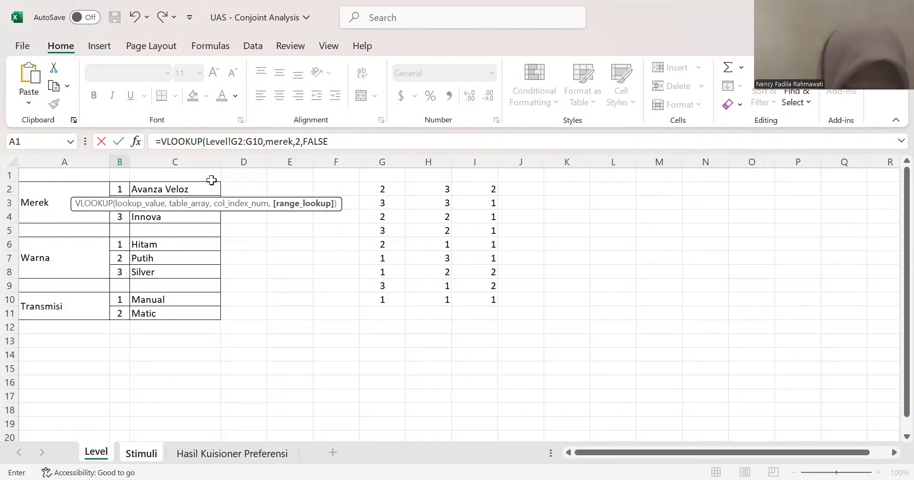
pyautogui.write(')')
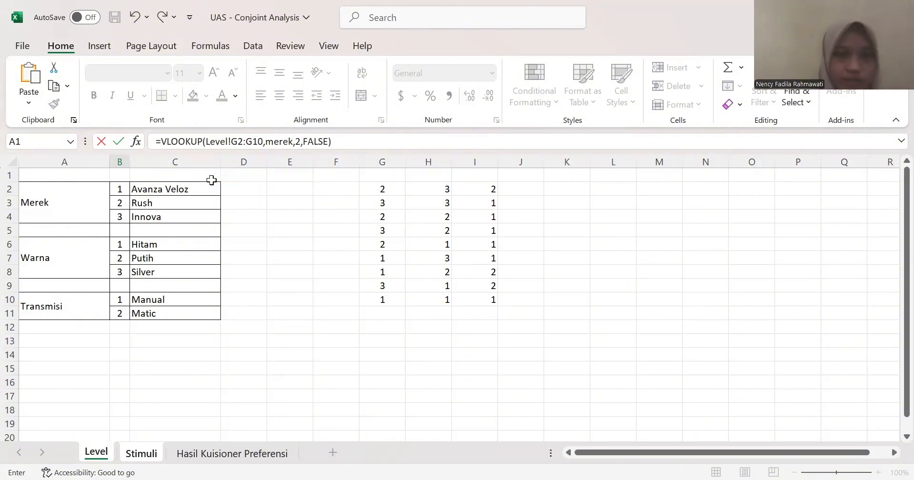
pyautogui.press('Return')
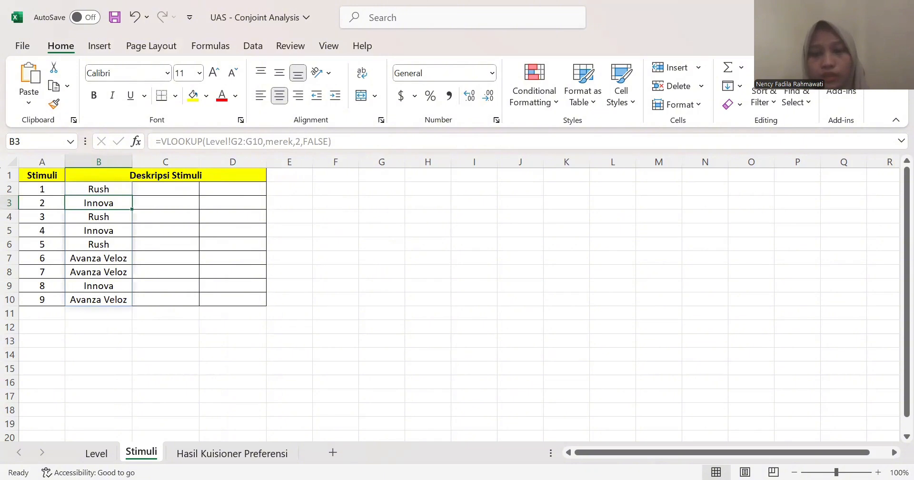
pyautogui.click(336, 458)
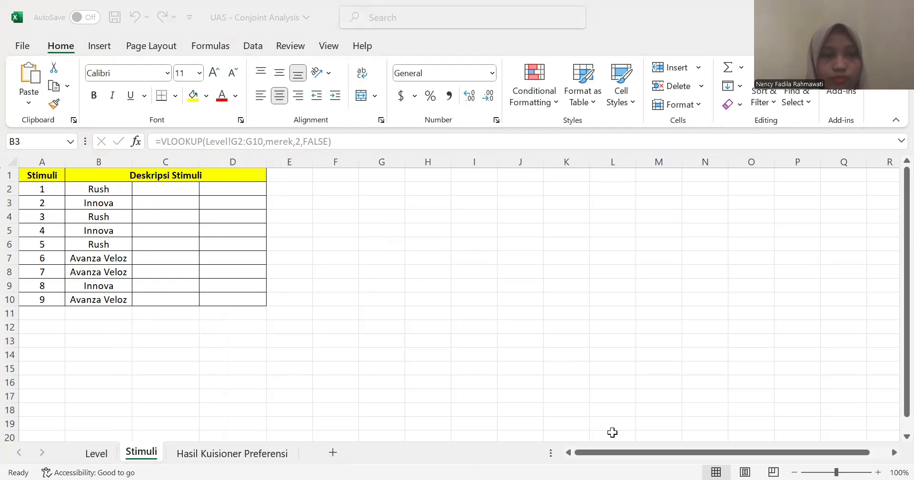
pyautogui.click(421, 425)
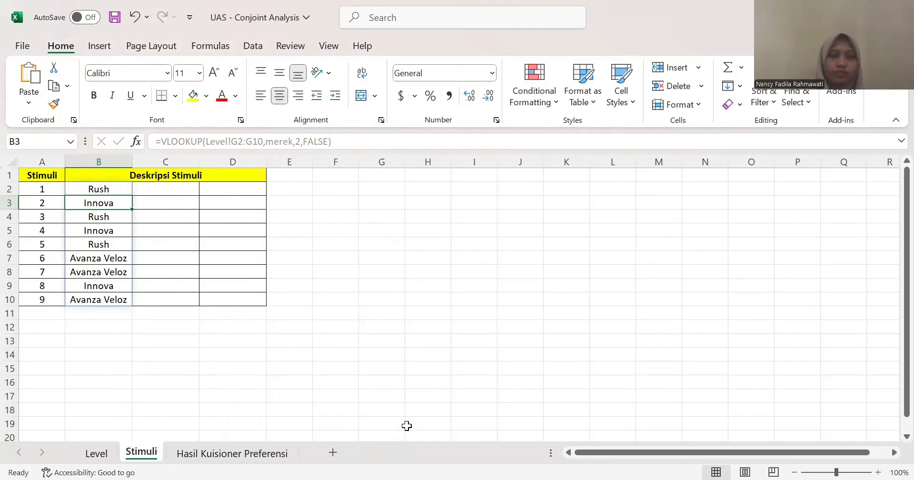
pyautogui.click(97, 453)
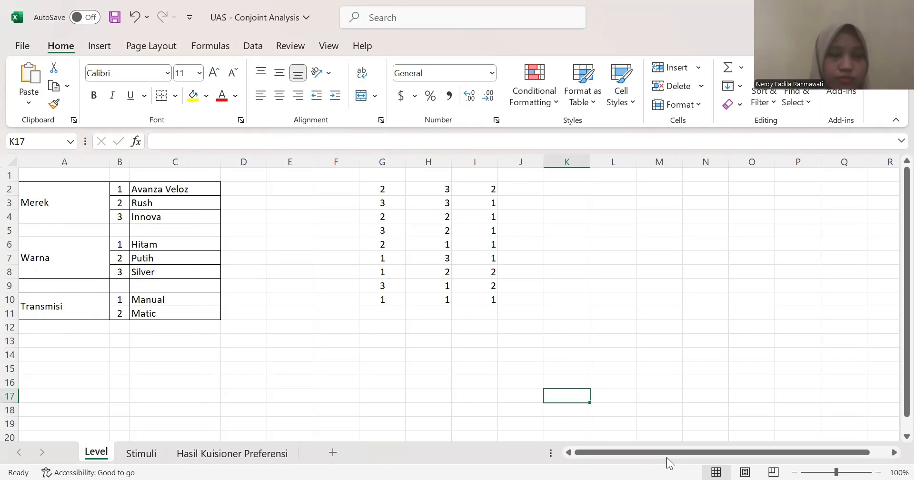
pyautogui.hotkey('alt', 'Tab')
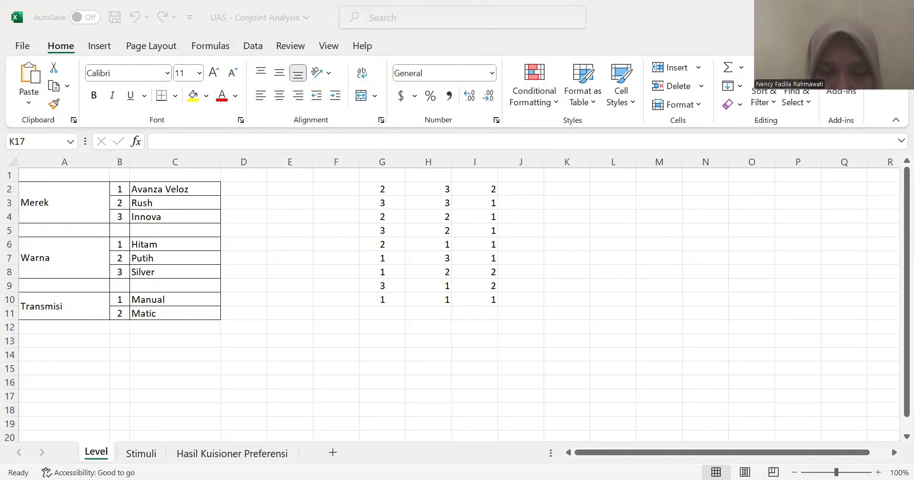
pyautogui.click(149, 454)
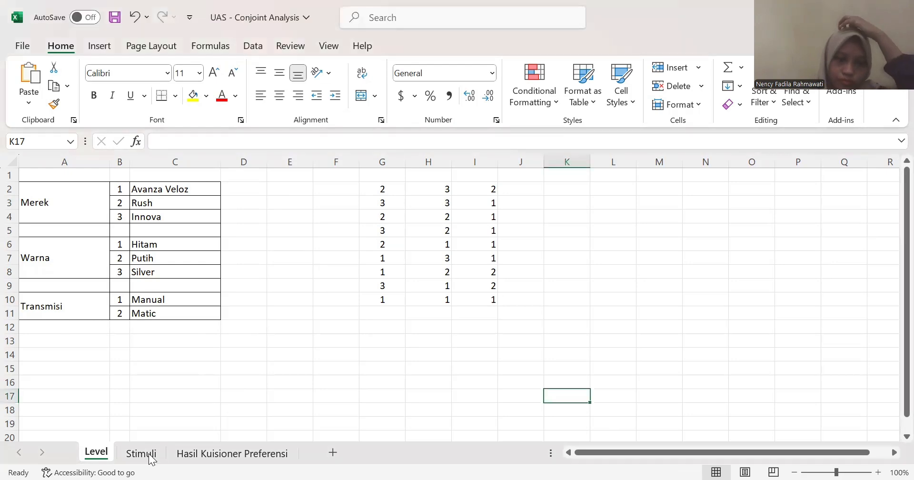
pyautogui.click(140, 454)
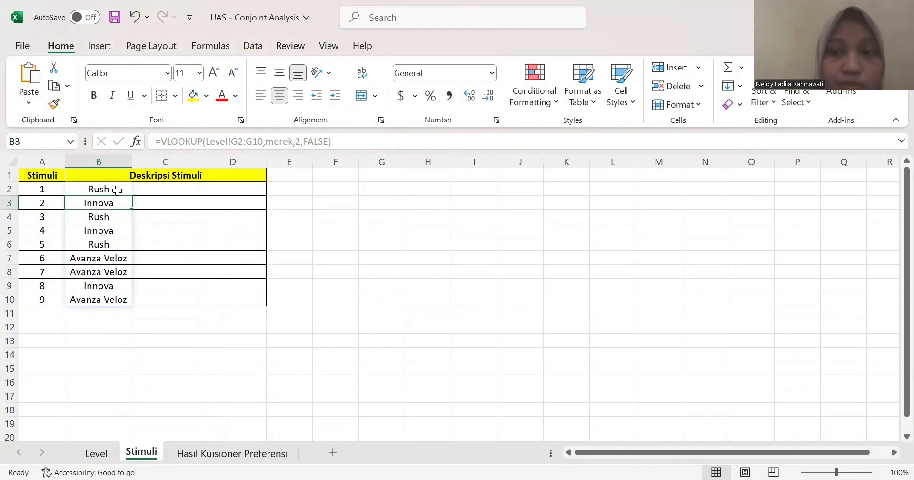
# - Start a VLOOKUP formula in cell C2 of the Stimuli sheet with Level!H2:H10 as the lookup value
pyautogui.click(160, 189)
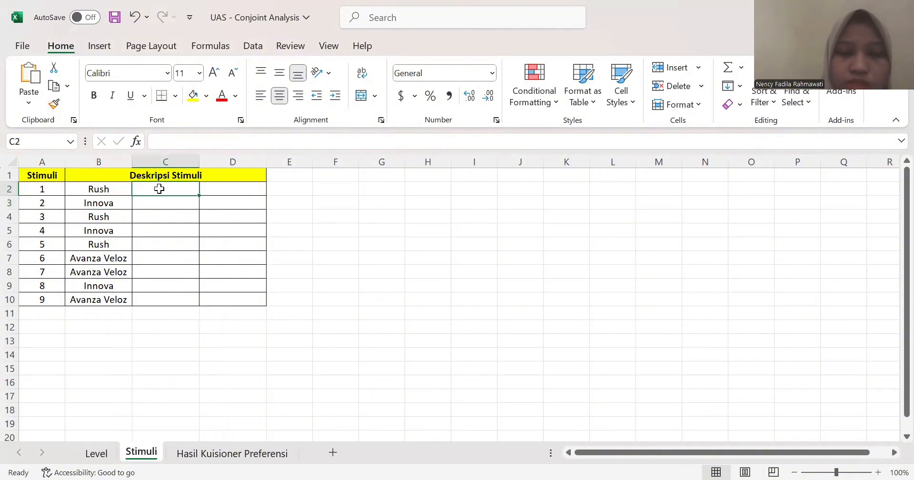
pyautogui.write('=')
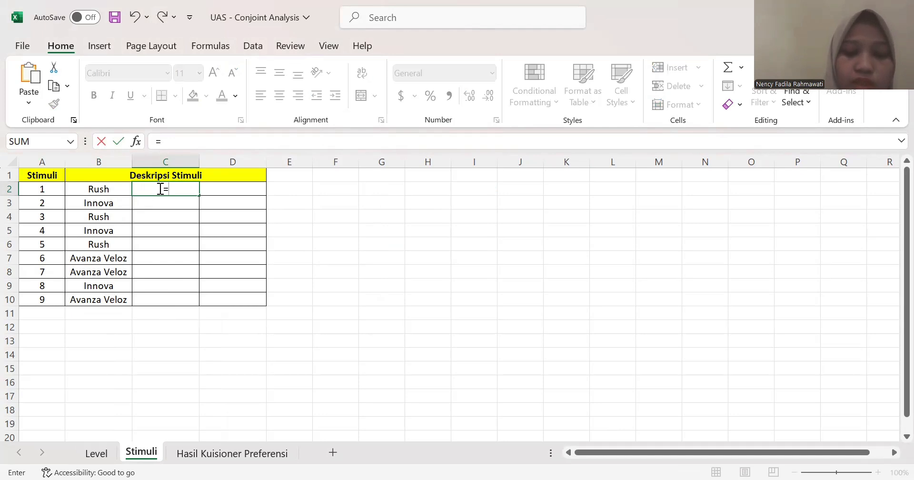
pyautogui.write('VLO')
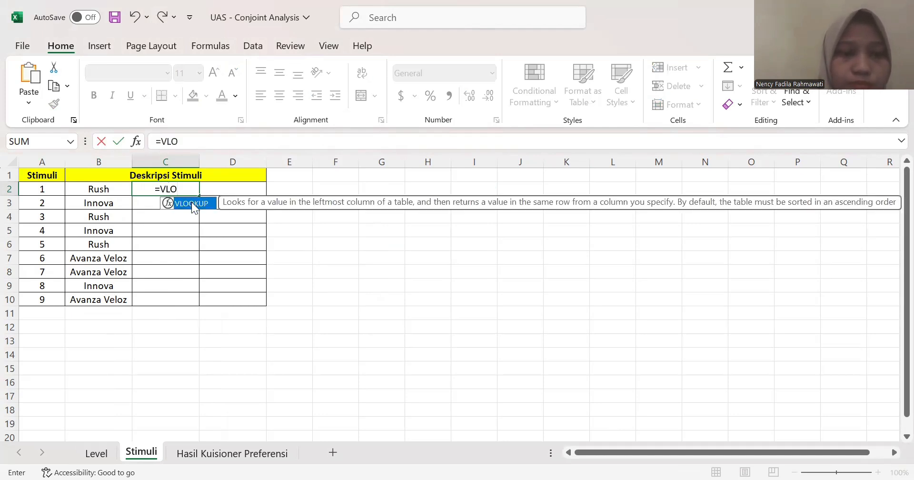
pyautogui.press('Tab')
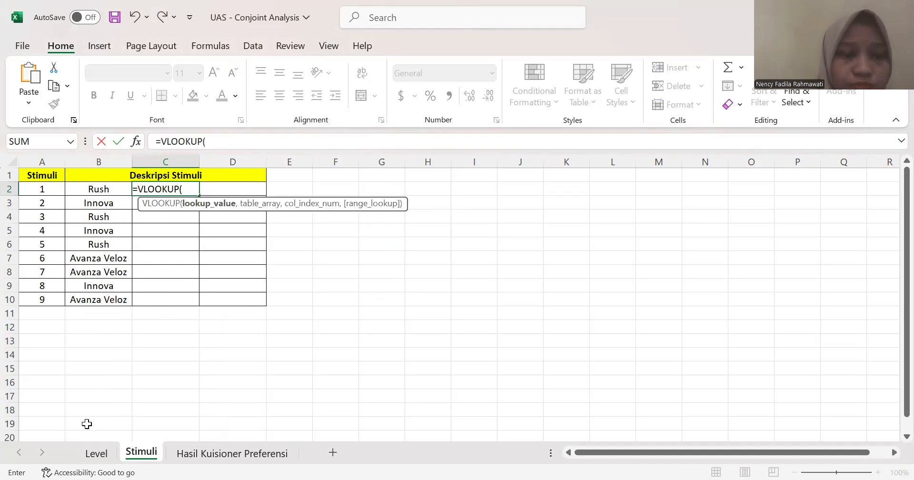
pyautogui.click(96, 453)
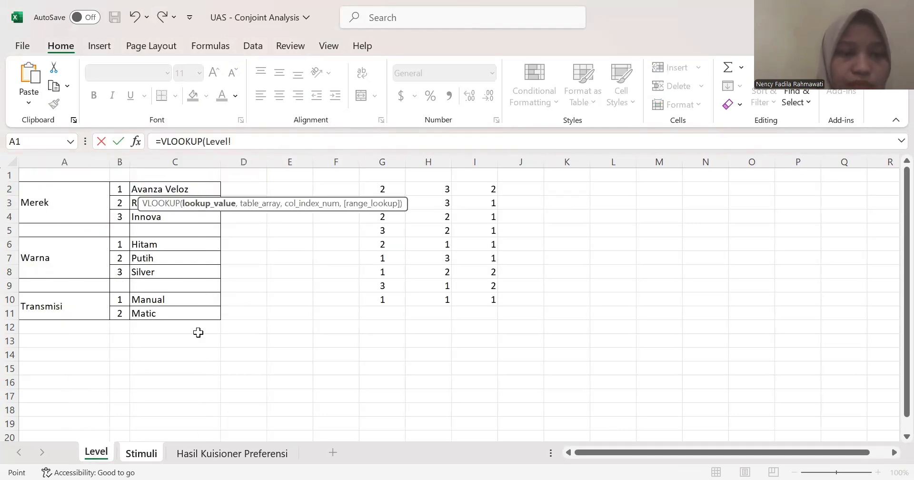
pyautogui.click(442, 186)
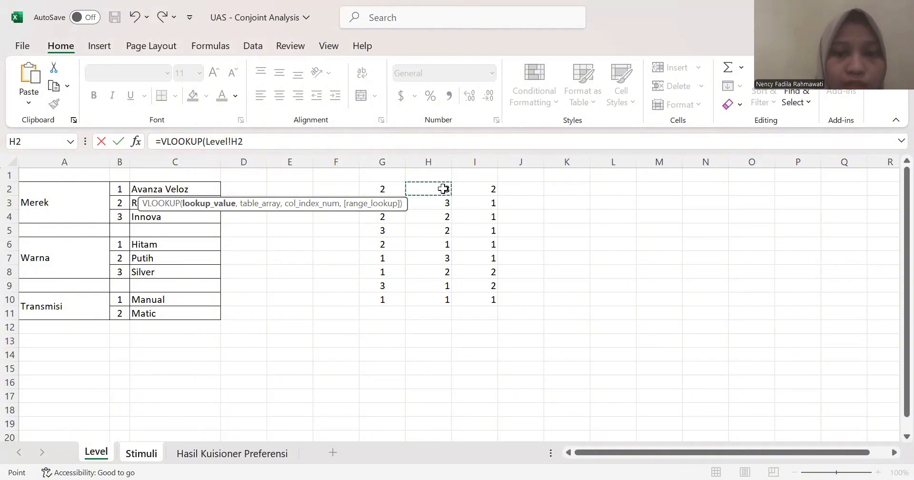
pyautogui.keyDown('shift'); pyautogui.click(439, 299); pyautogui.keyUp('shift')
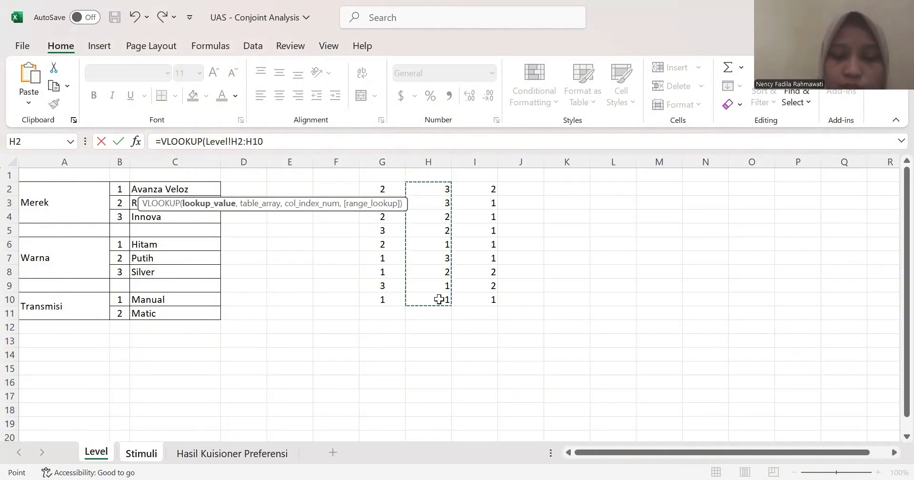
# - Complete the color VLOOKUP formula with the warna range as table array, column index 2 and exact match (FALSE)
pyautogui.write(',')
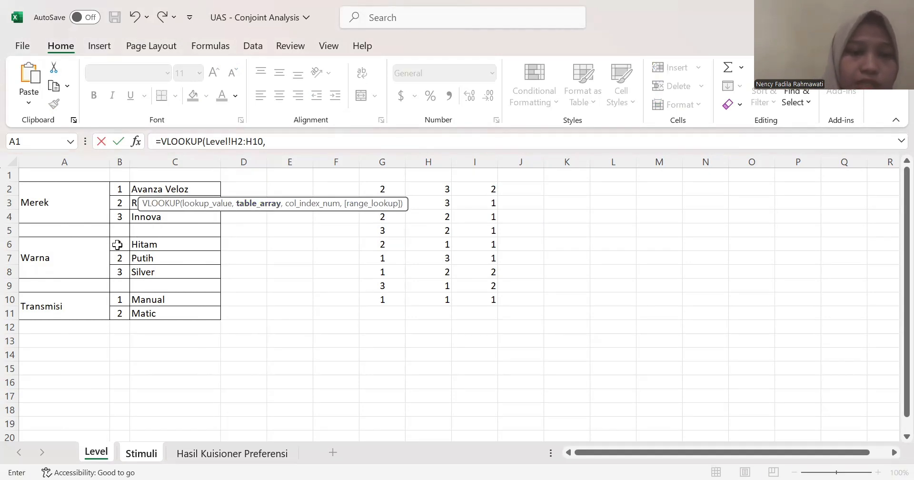
pyautogui.write('W')
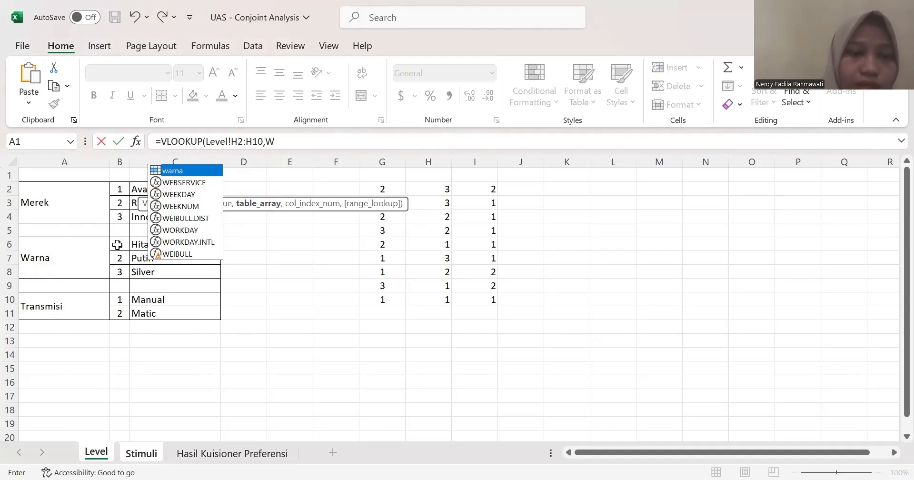
pyautogui.doubleClick(178, 170)
pyautogui.write(',')
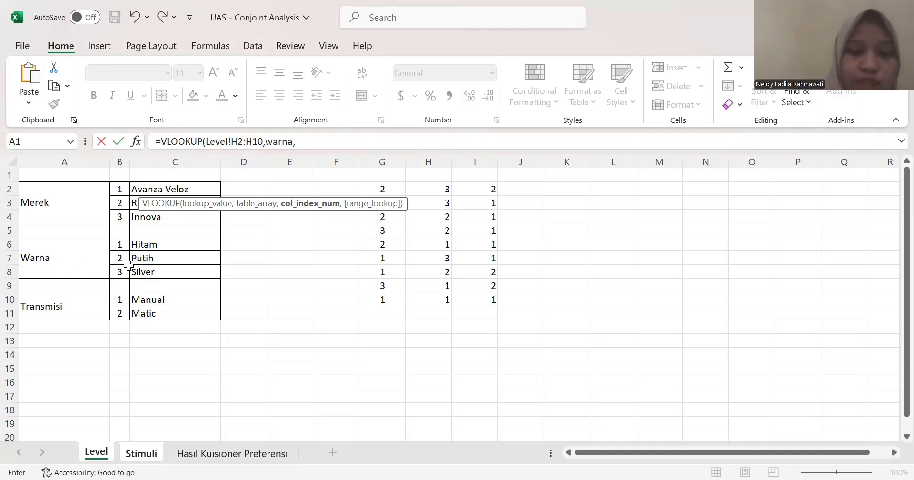
pyautogui.write('2')
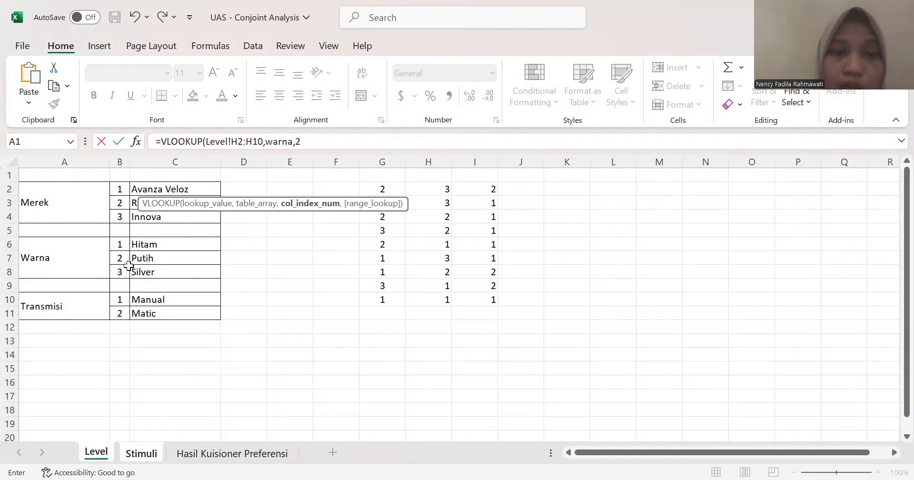
pyautogui.write(',')
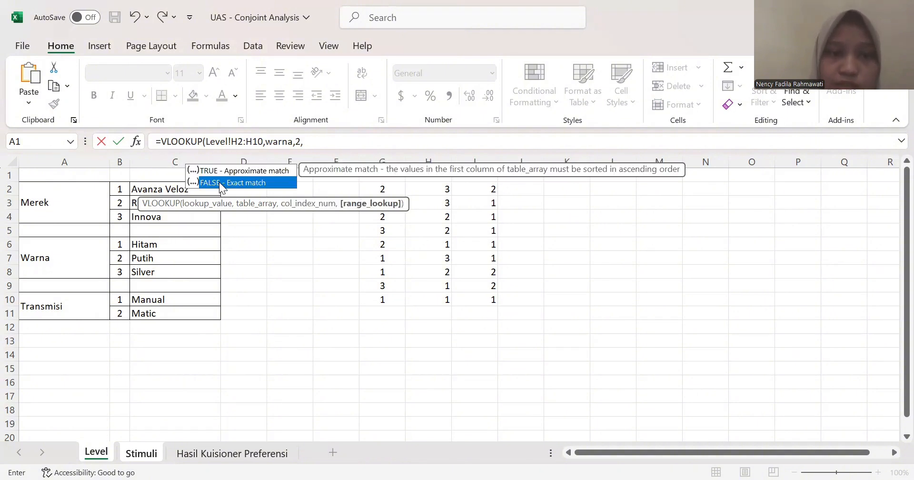
pyautogui.doubleClick(219, 182)
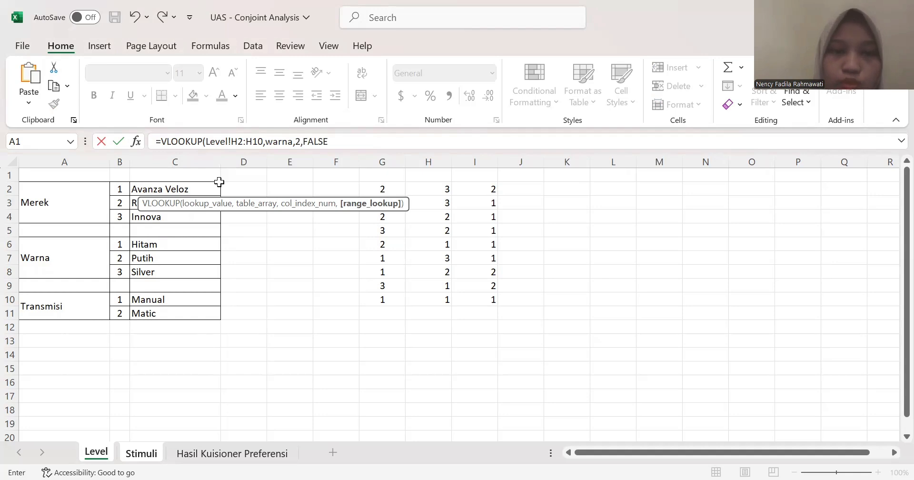
pyautogui.write(')')
pyautogui.press('Return')
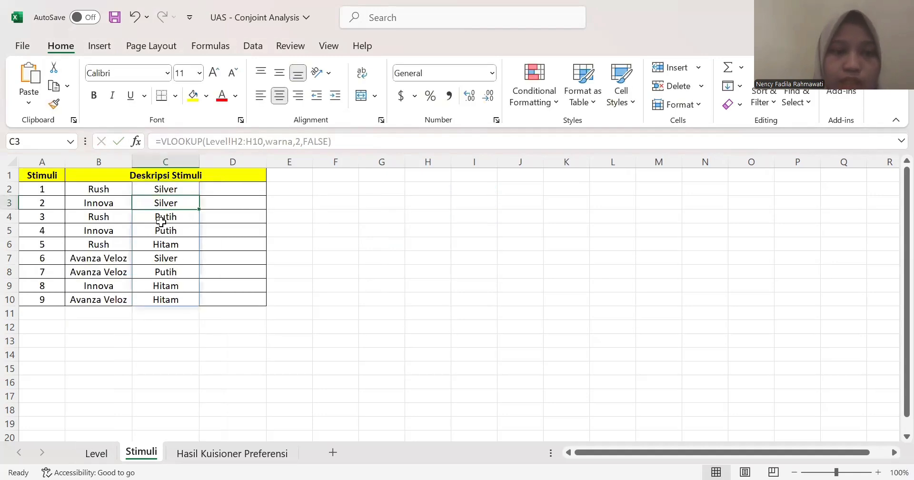
# - Start a VLOOKUP formula in cell D2 of the Stimuli sheet with Level!I2:I10 as the lookup value
pyautogui.click(217, 190)
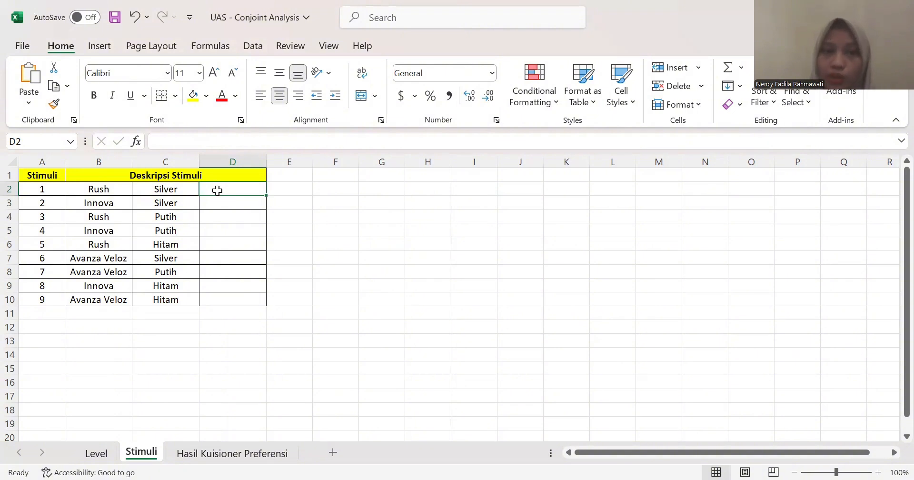
pyautogui.write('=')
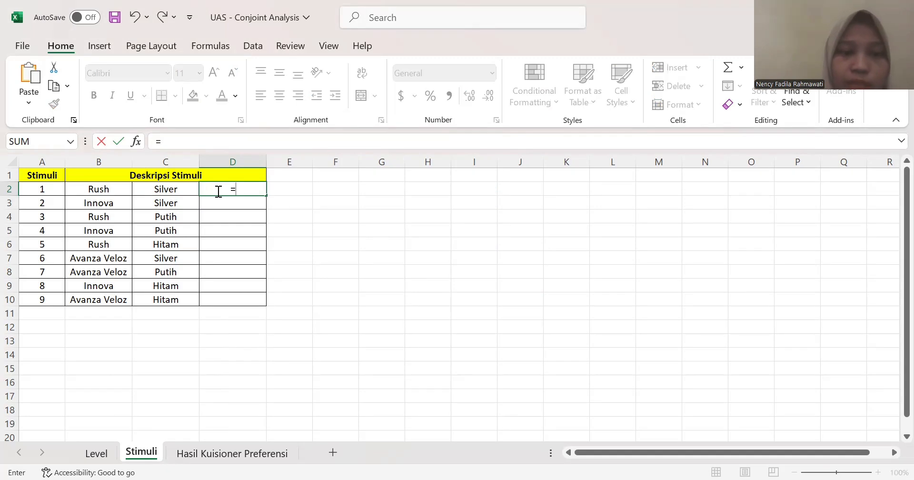
pyautogui.write('VLO')
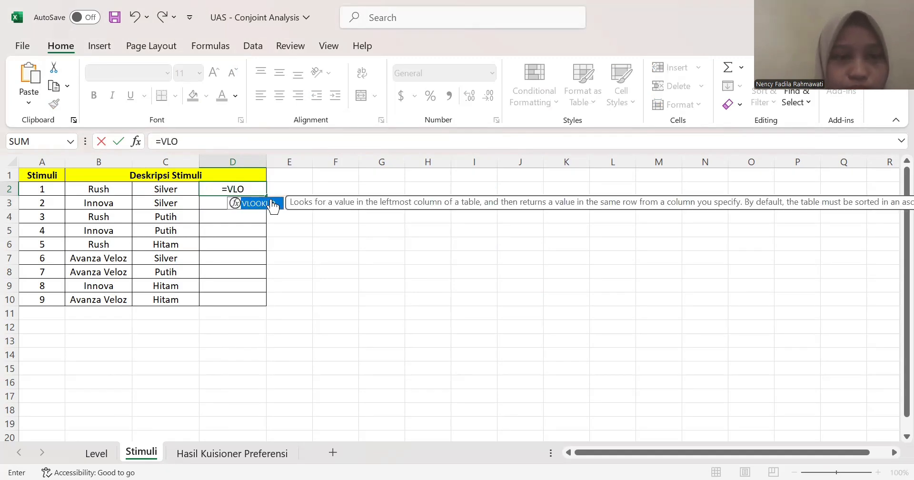
pyautogui.doubleClick(273, 205)
pyautogui.click(98, 453)
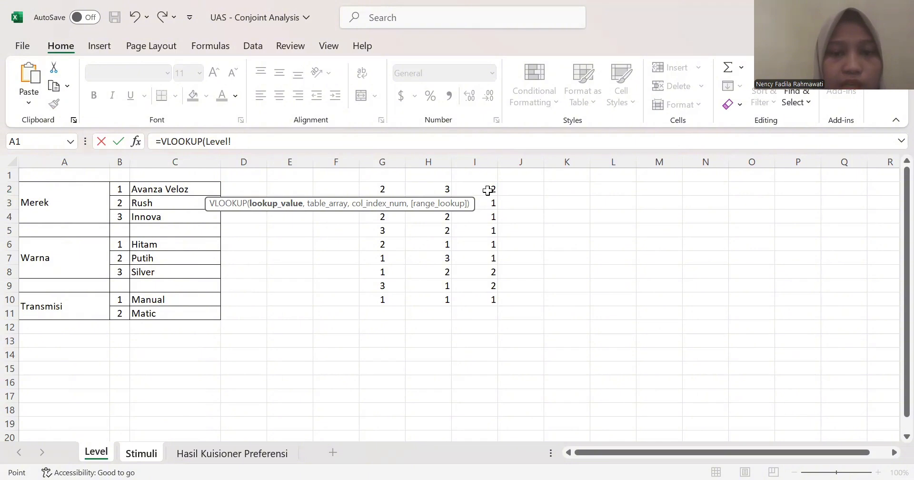
pyautogui.moveTo(487, 191); pyautogui.dragTo(491, 297)
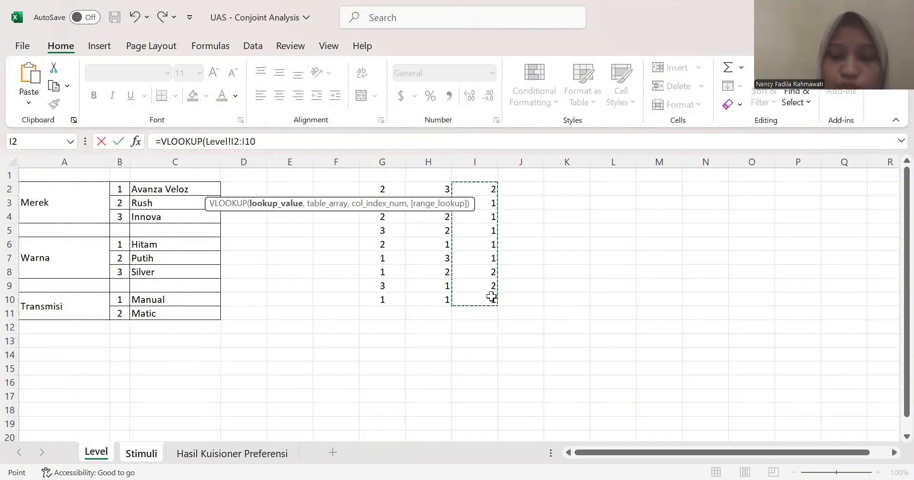
pyautogui.write(',')
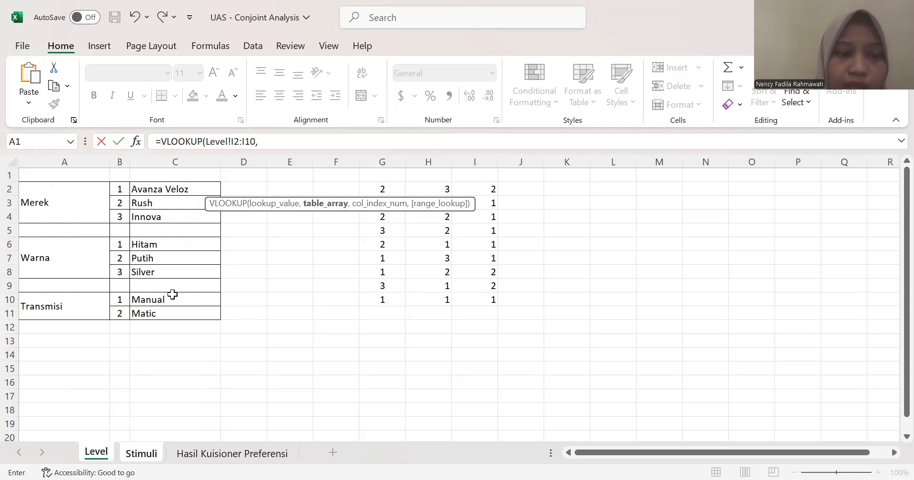
# - Complete the transmission VLOOKUP formula with the transmisi range as table array, column index 2 and exact match (FALSE)
pyautogui.click(118, 298)
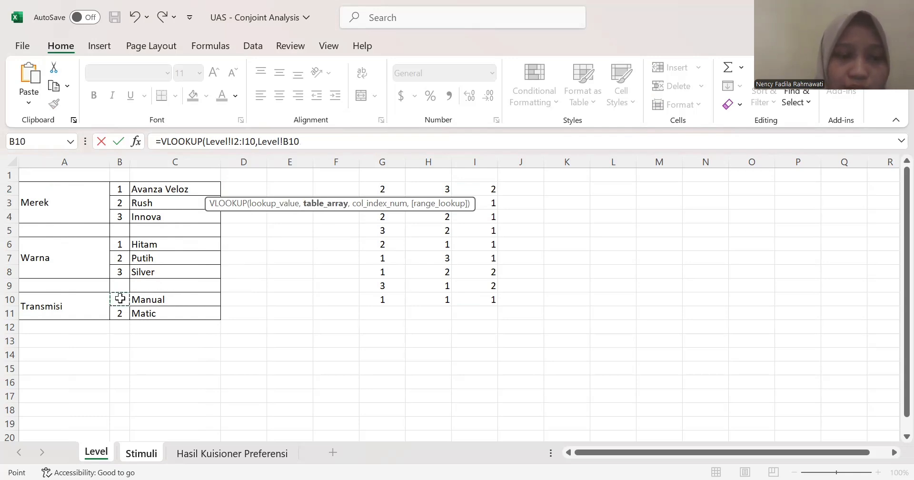
pyautogui.moveTo(135, 299); pyautogui.dragTo(163, 315)
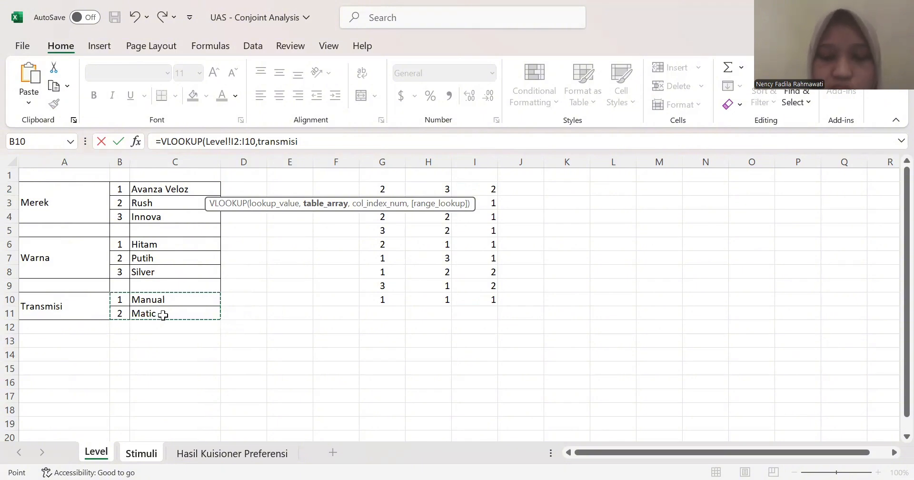
pyautogui.write(',')
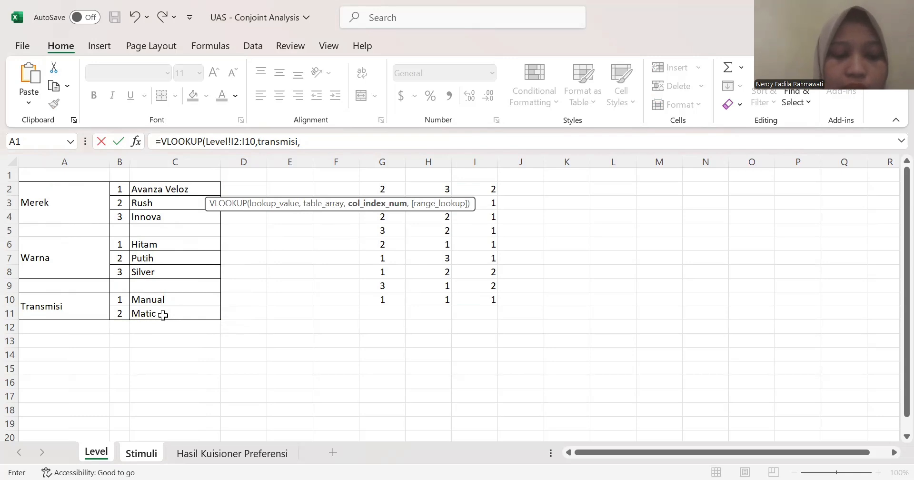
pyautogui.write('2')
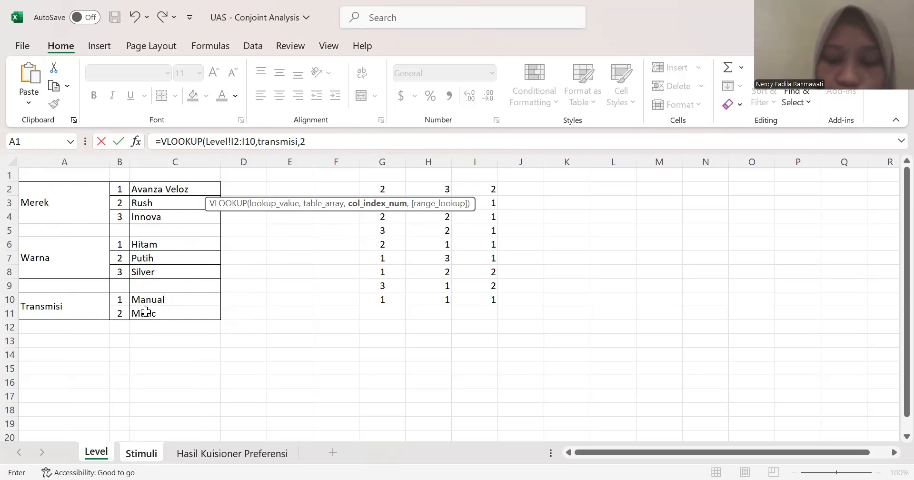
pyautogui.write(',')
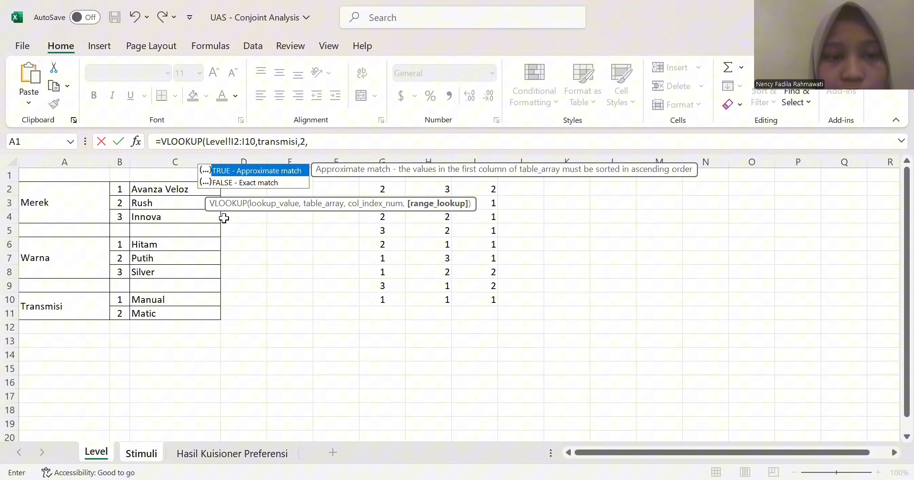
pyautogui.click(252, 185)
pyautogui.doubleClick(251, 183)
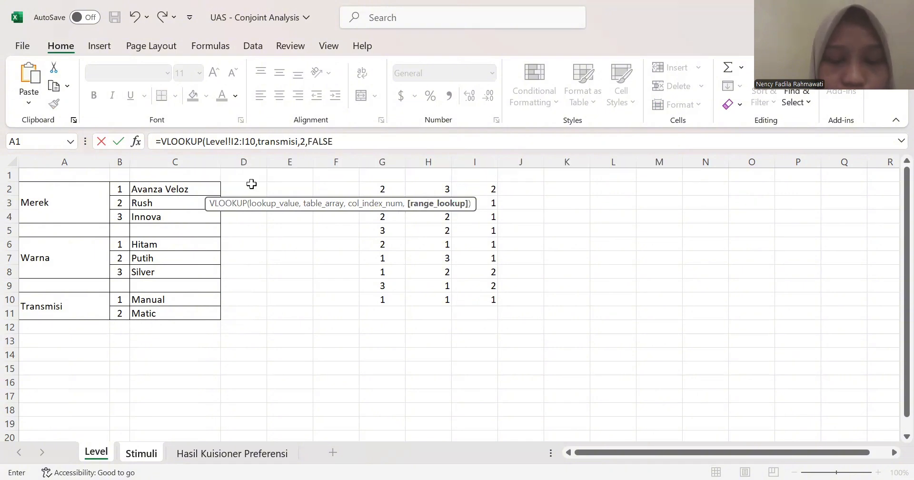
pyautogui.press('Return')
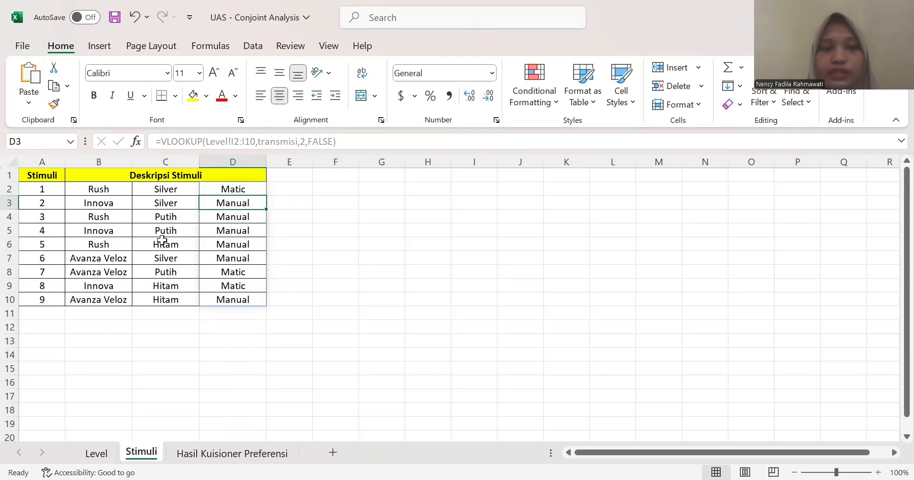
# - Copy all respondent rows, A3:J113, from the Hasil Kuisioner Preferensi sheet without the header row
pyautogui.click(212, 454)
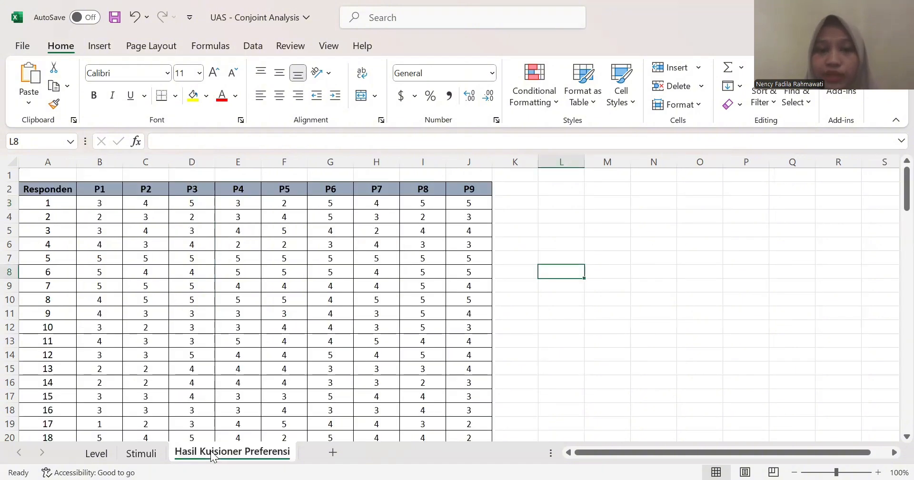
pyautogui.scroll(-5, 457, 194)
pyautogui.scroll(5, 457, 193)
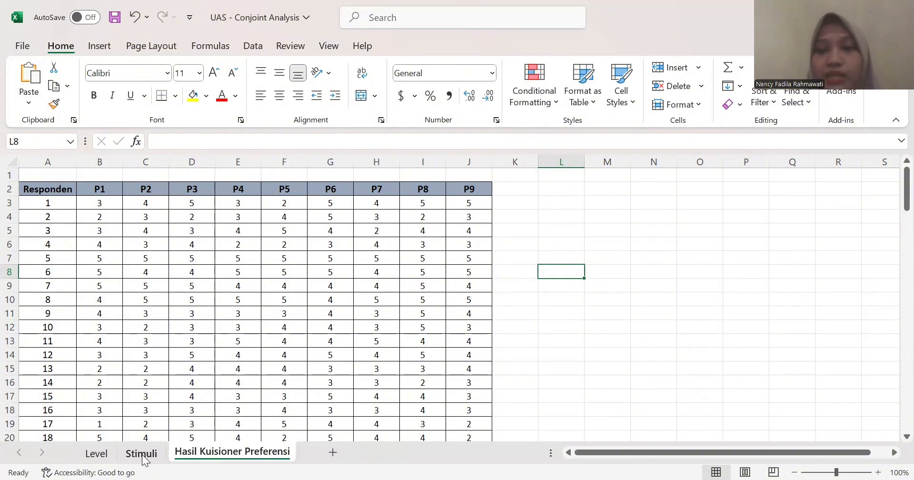
pyautogui.scroll(-1, 144, 241)
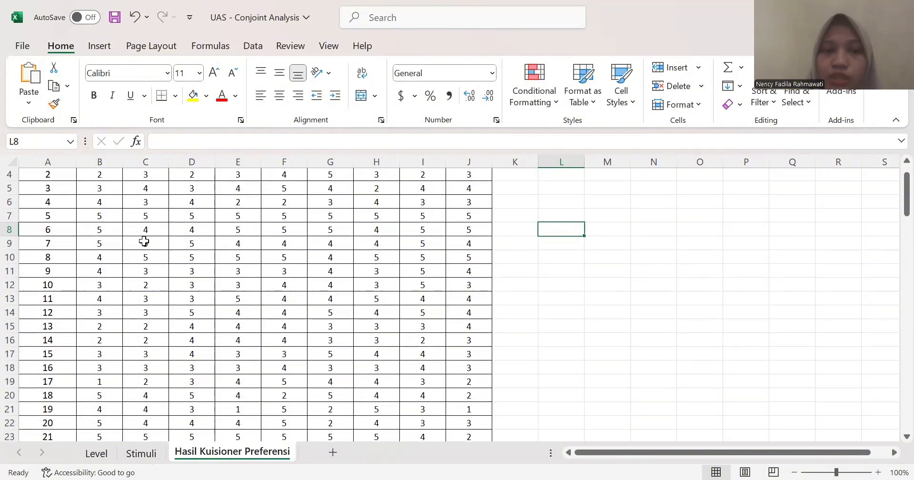
pyautogui.scroll(1, 144, 241)
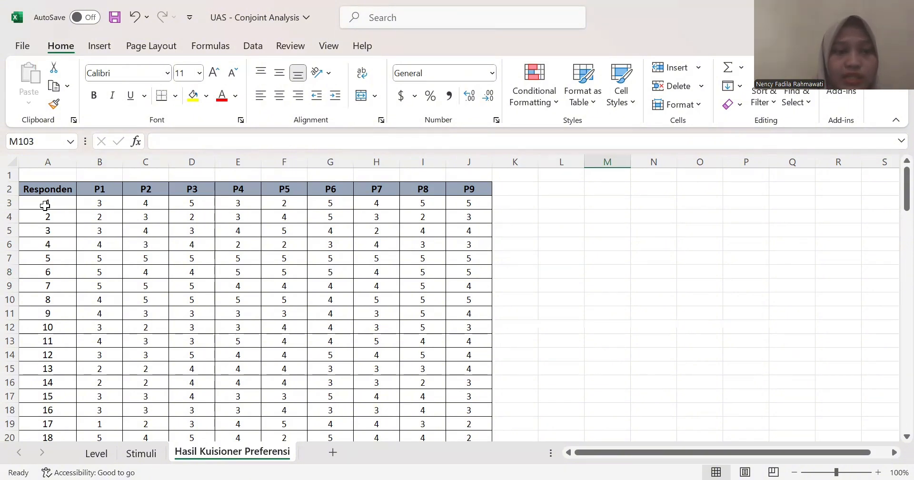
pyautogui.moveTo(45, 205); pyautogui.dragTo(483, 204)
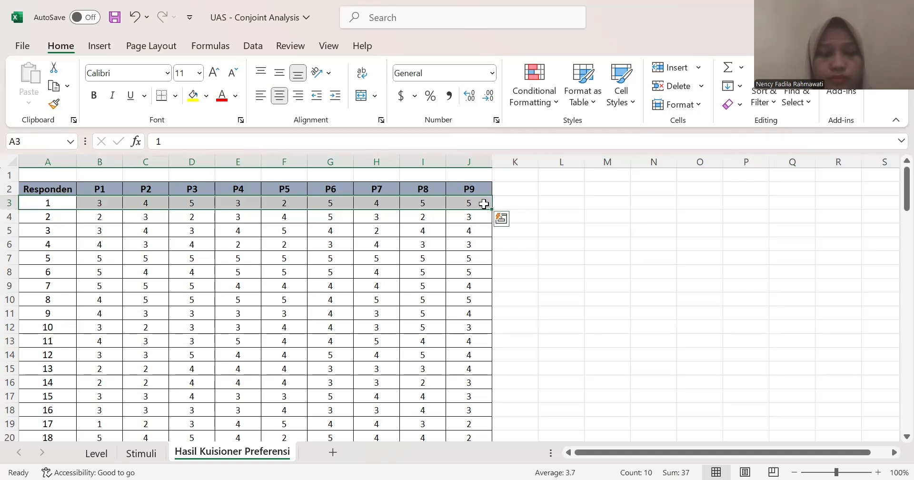
pyautogui.hotkey('ctrl', 'shift', 'Down')
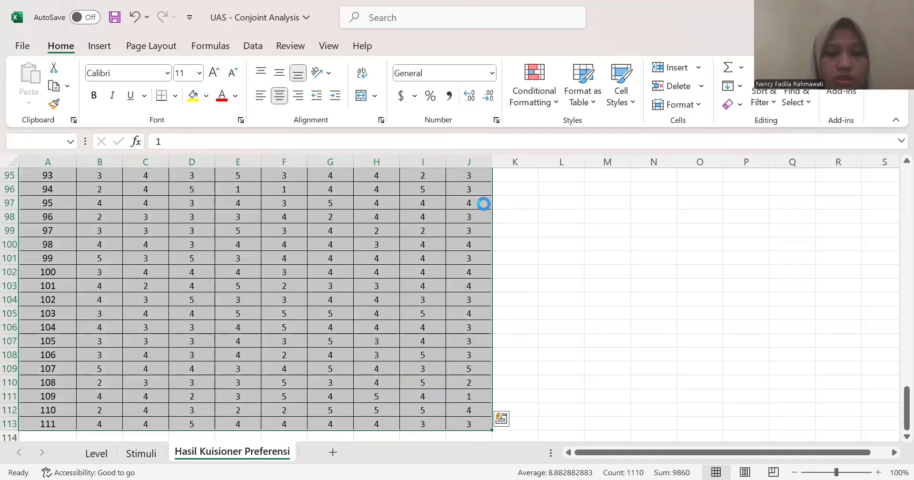
pyautogui.hotkey('ctrl', 'c')
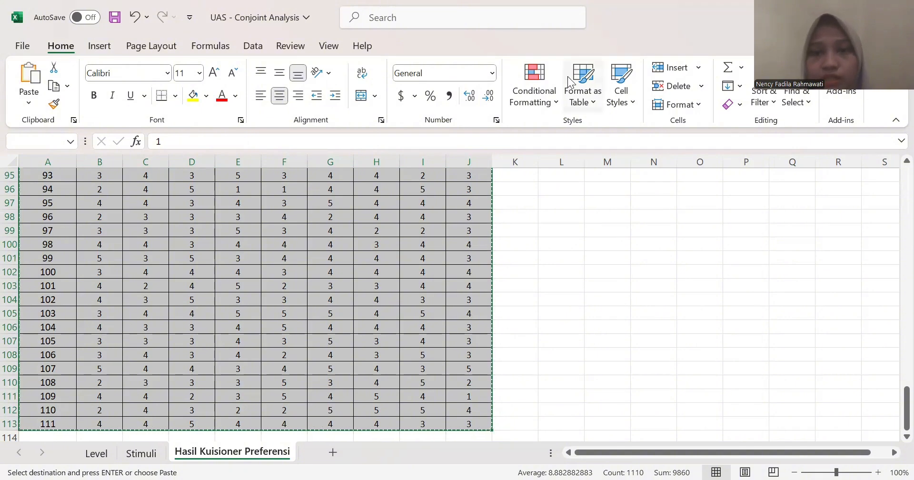
# - Switch to the empty SPSS dataset and paste the copied questionnaire data into the first column from row 7
pyautogui.hotkey('alt', 'Tab')
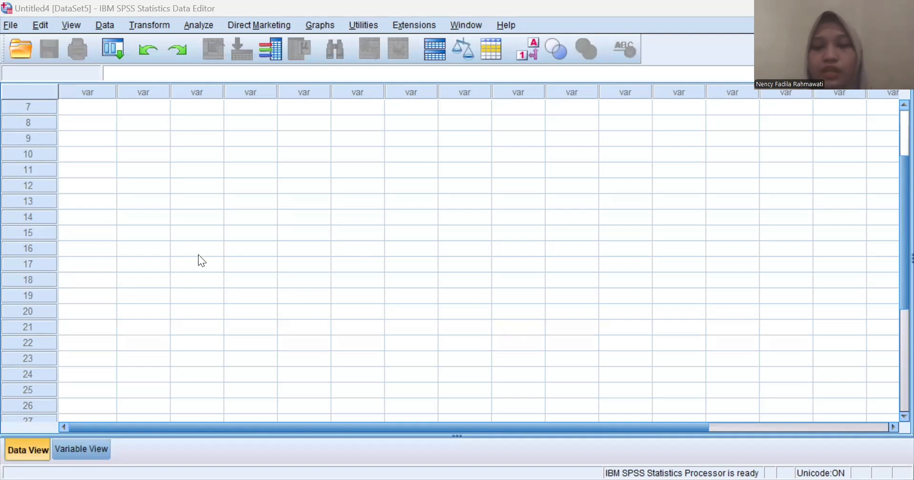
pyautogui.click(14, 26)
pyautogui.moveTo(51, 41)
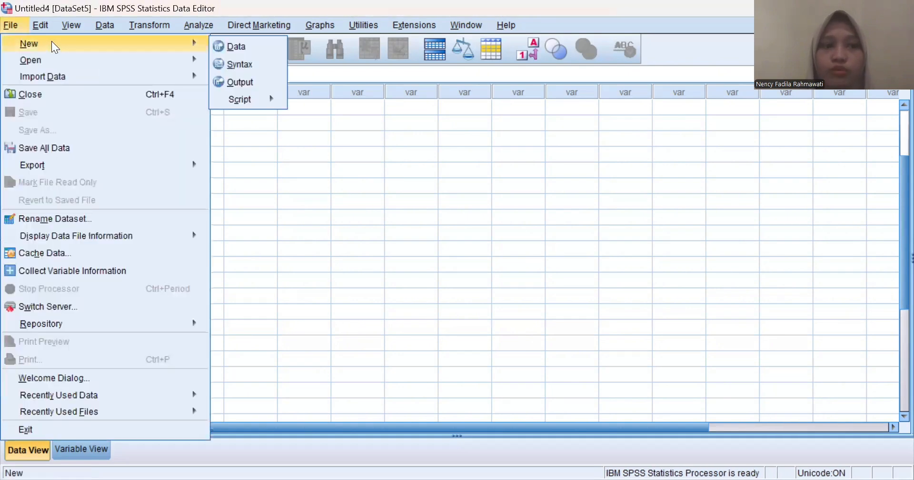
pyautogui.click(280, 196)
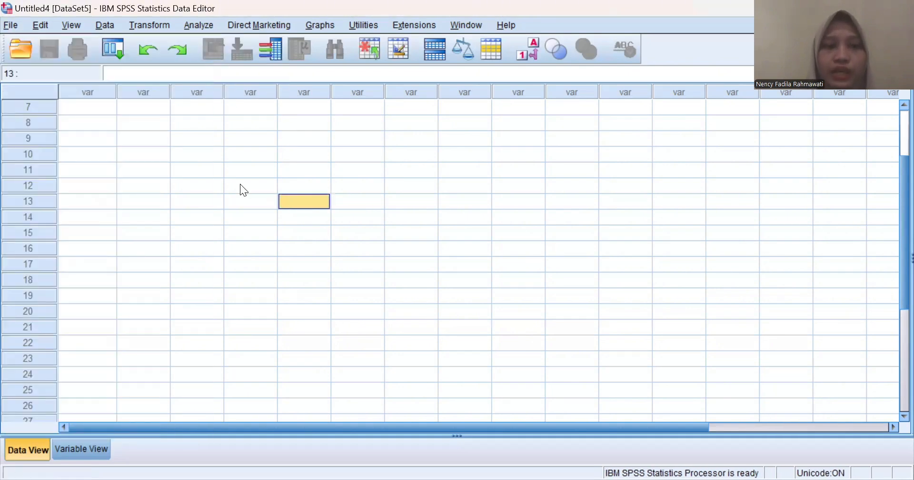
pyautogui.click(73, 105)
pyautogui.rightClick(74, 106)
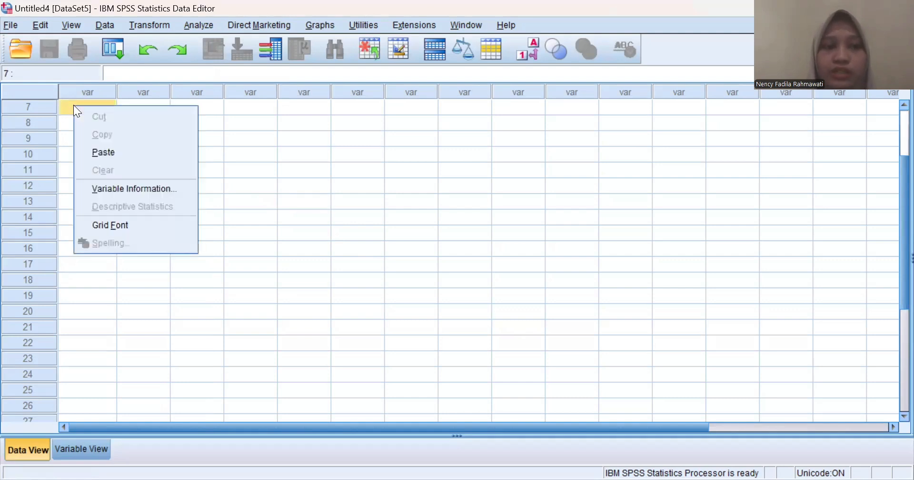
pyautogui.click(95, 151)
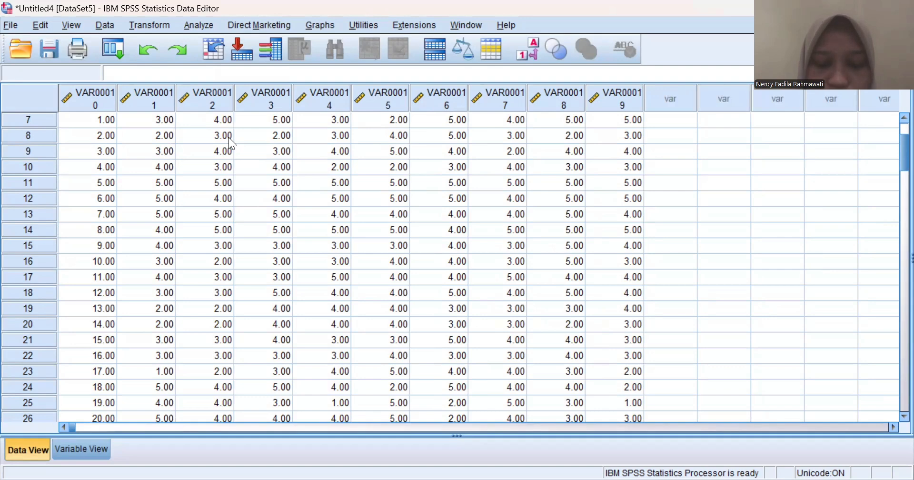
# - Rename the first pasted variable as Responden in the variable definitions
pyautogui.click(75, 450)
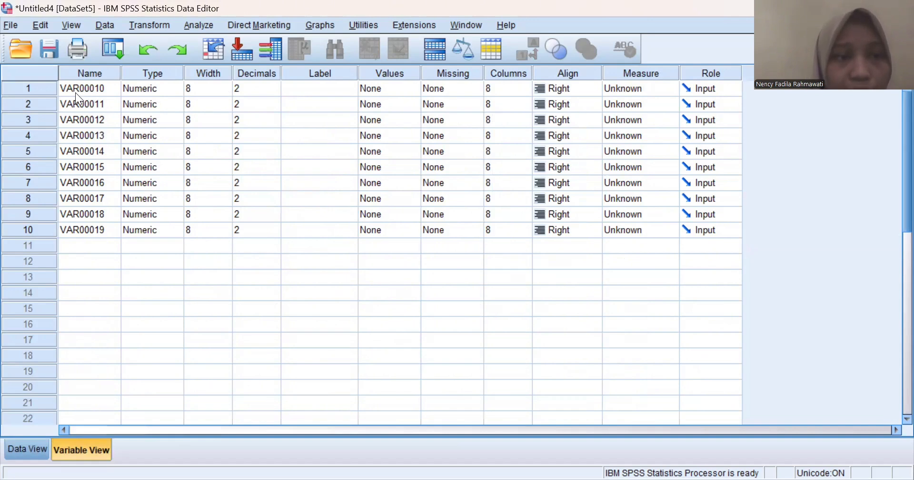
pyautogui.click(97, 88)
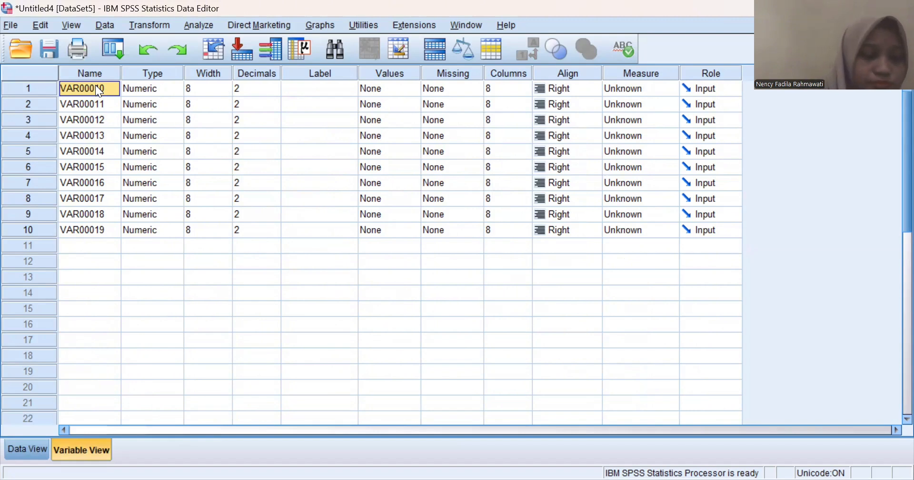
pyautogui.write('Re')
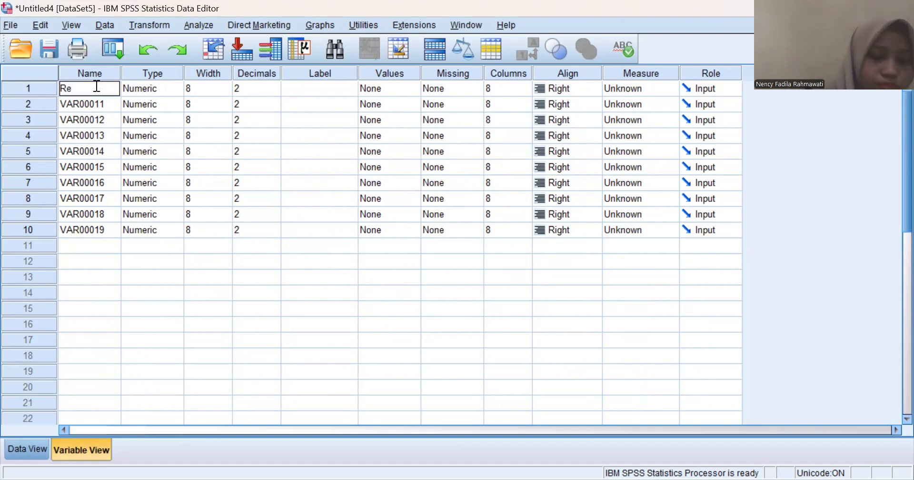
pyautogui.write('spond')
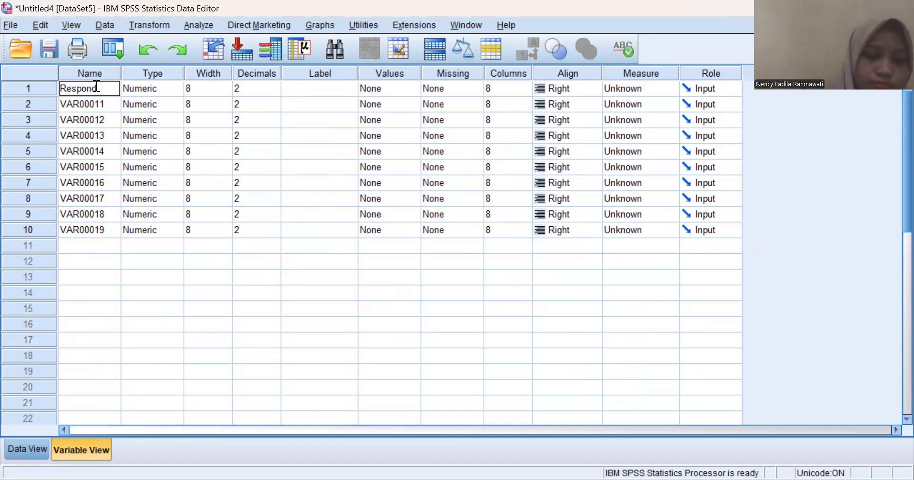
pyautogui.write('en')
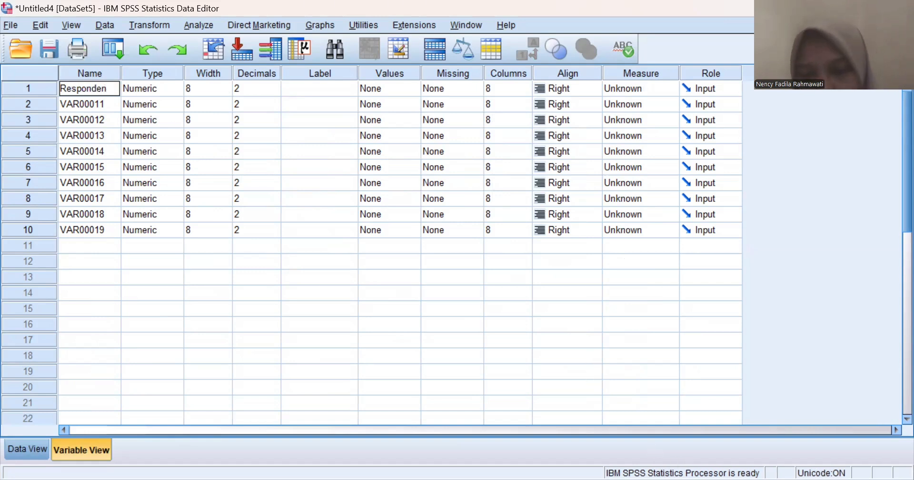
# - Rename the nine variables after Responden as P1 through P9 in order, and return to the data values
pyautogui.click(93, 101)
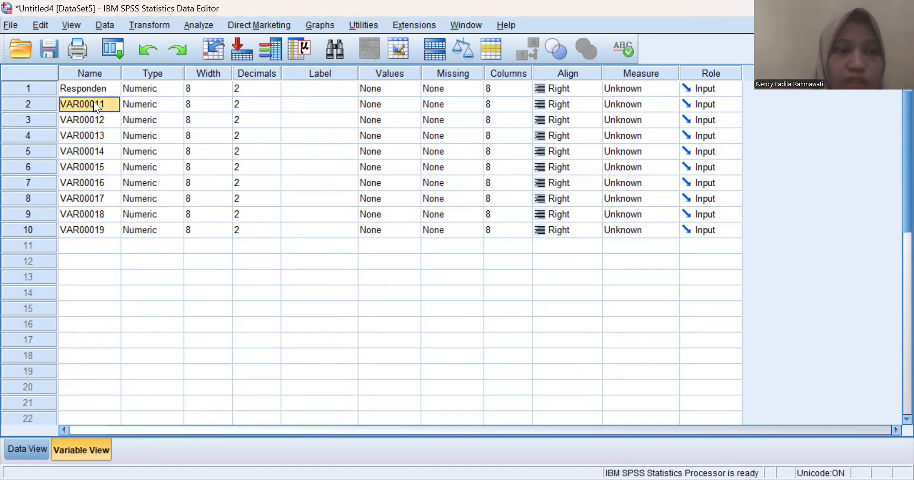
pyautogui.write('P1')
pyautogui.press('Return')
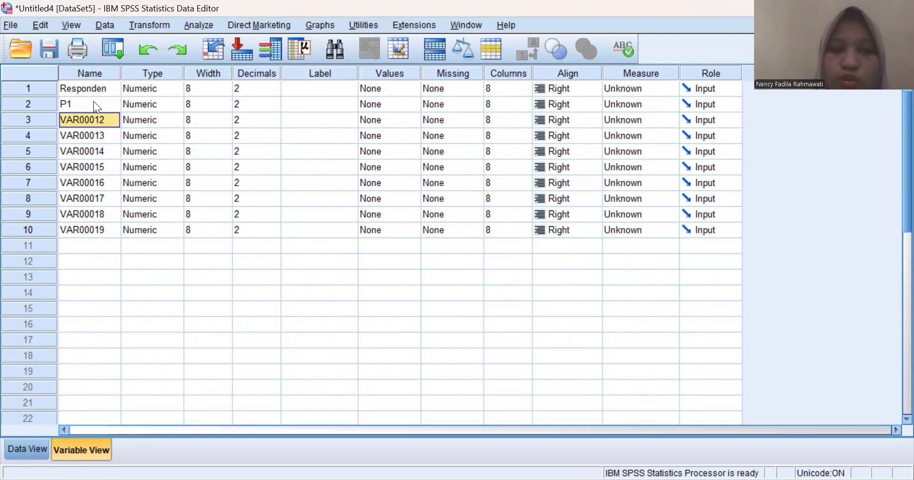
pyautogui.write('P2')
pyautogui.press('Return')
pyautogui.write('P3')
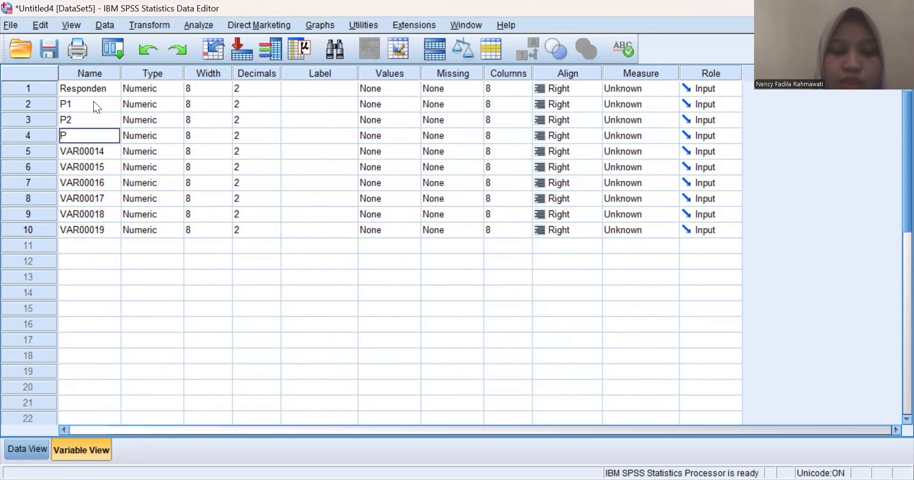
pyautogui.press('Return')
pyautogui.write('P4')
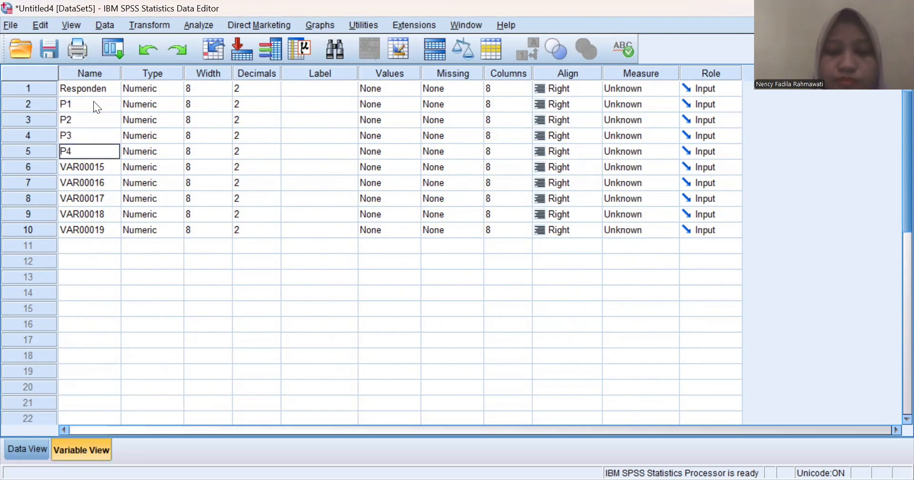
pyautogui.press('Return')
pyautogui.write('P5')
pyautogui.press('Return')
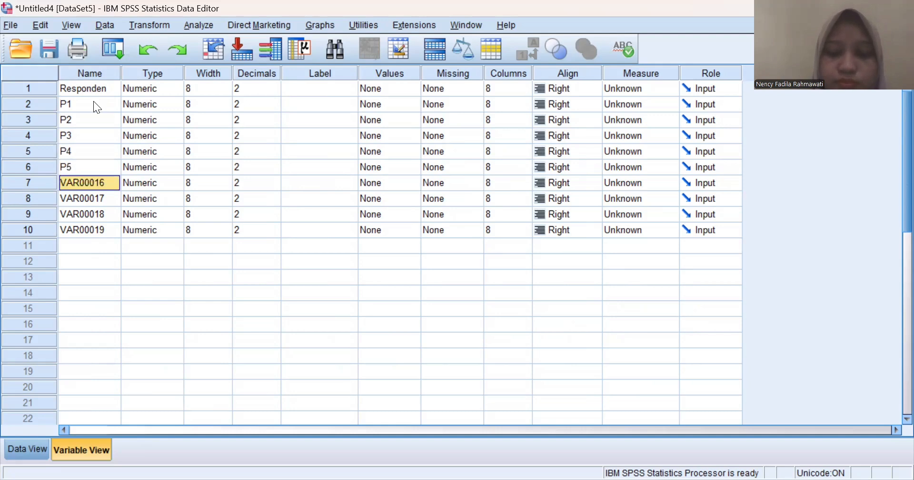
pyautogui.write('P6')
pyautogui.press('Return')
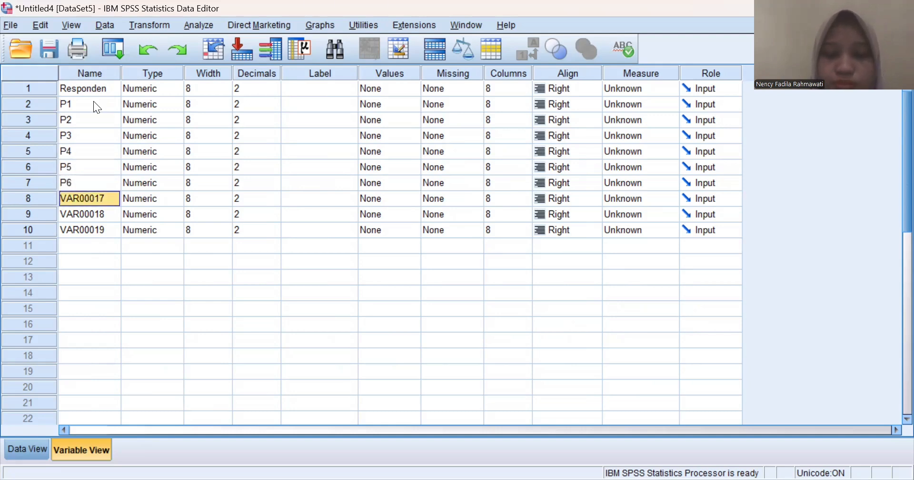
pyautogui.write('P7')
pyautogui.press('Return')
pyautogui.write('P8')
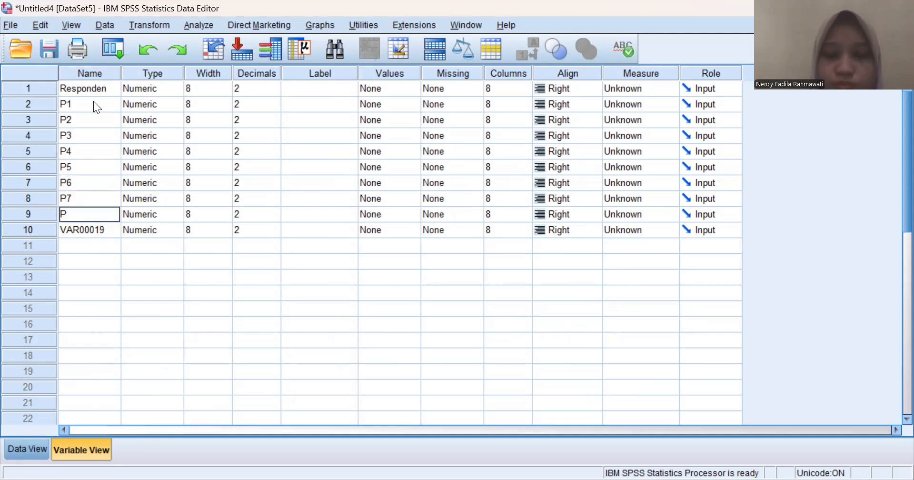
pyautogui.press('Return')
pyautogui.write('P9')
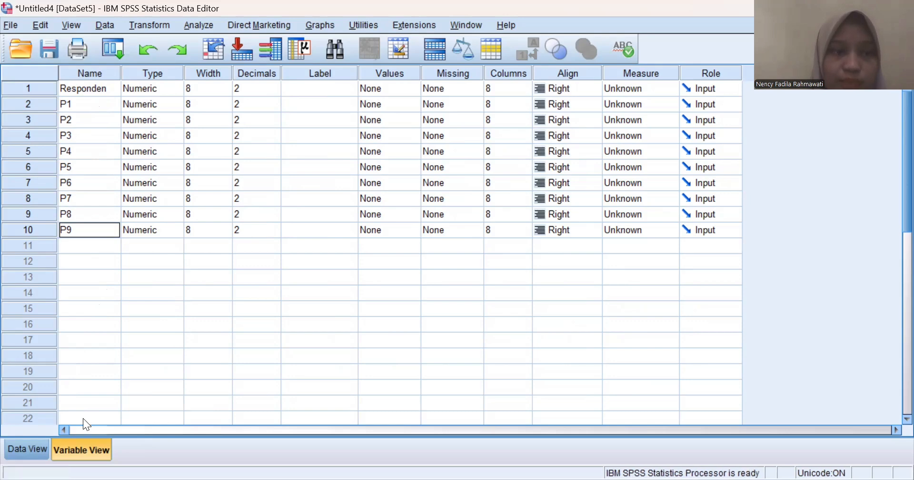
pyautogui.click(42, 447)
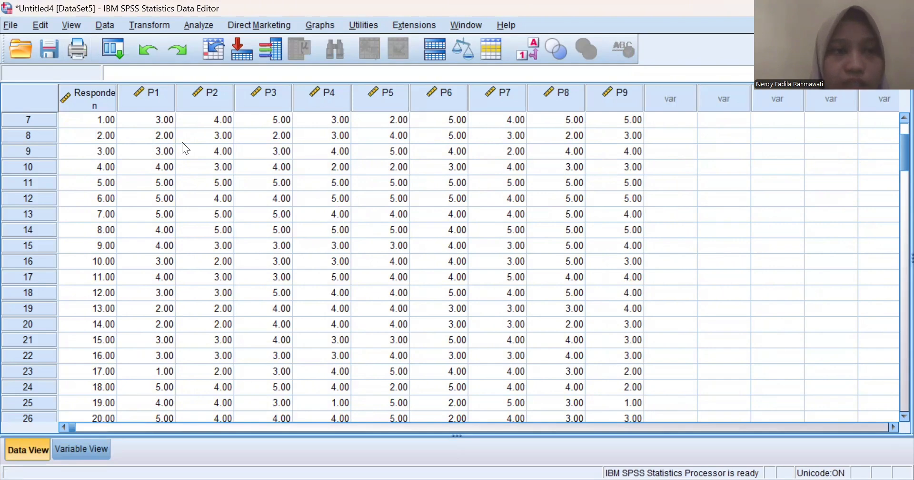
# - Save the dataset in the Conjoint_Analysis folder as an SPSS Statistics file named Preferensi_Konsumen followed by a space and the presenter's first name
pyautogui.click(10, 25)
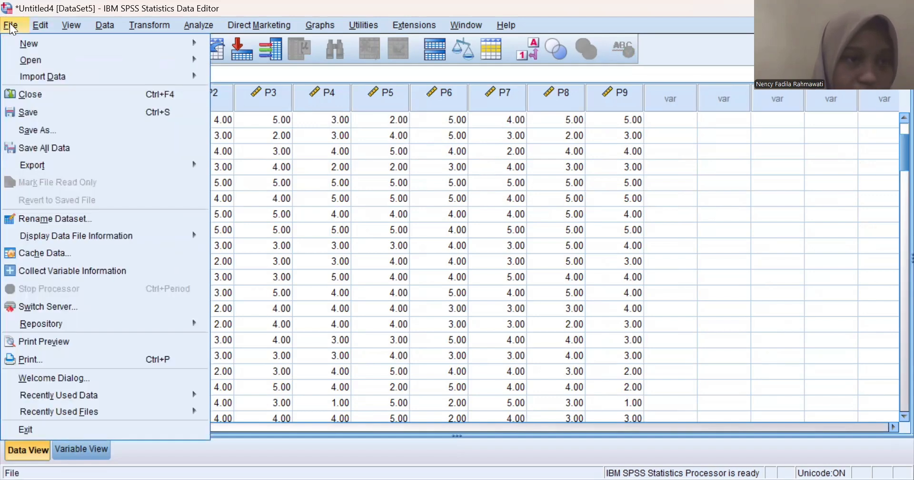
pyautogui.click(27, 131)
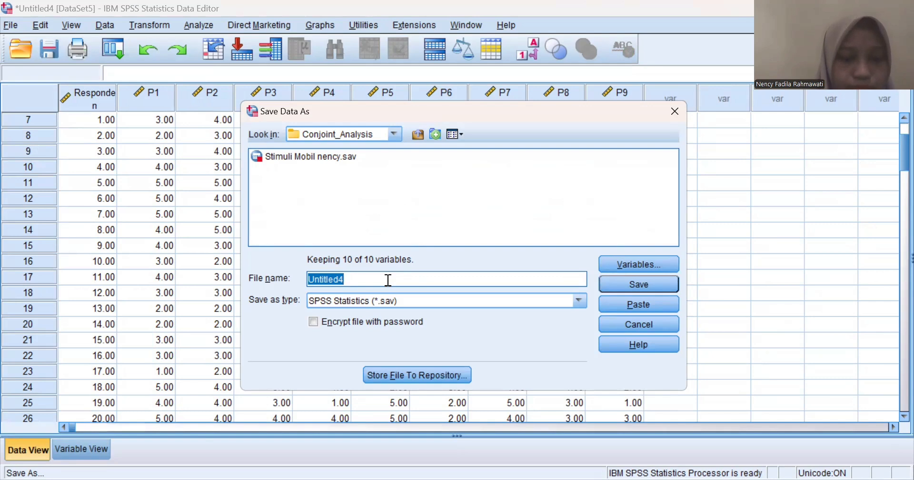
pyautogui.write('Pre')
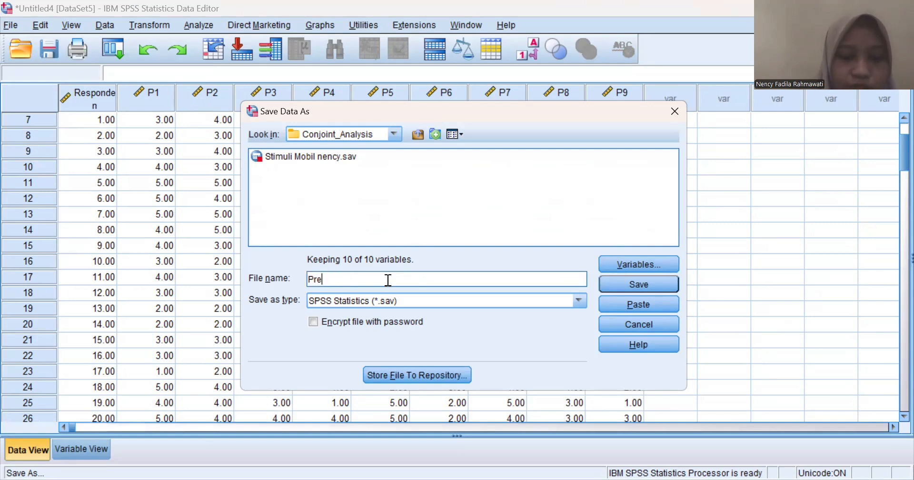
pyautogui.write('ferensi')
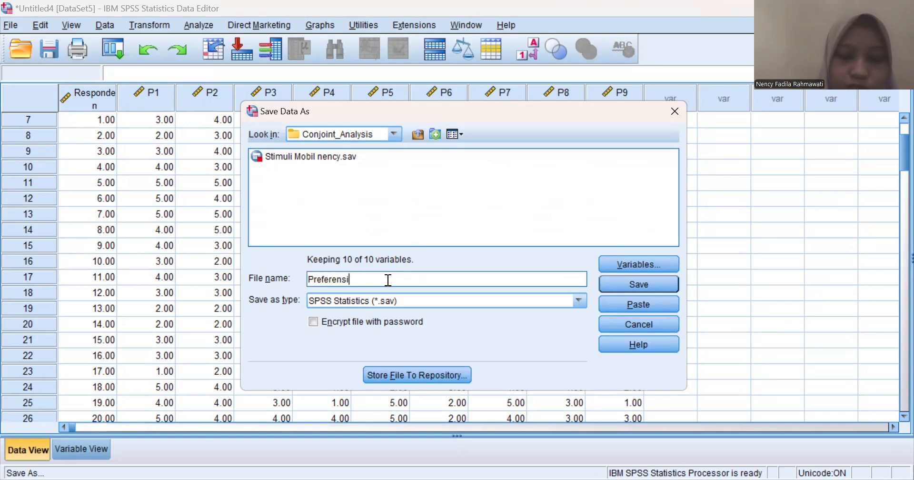
pyautogui.write('_Kon')
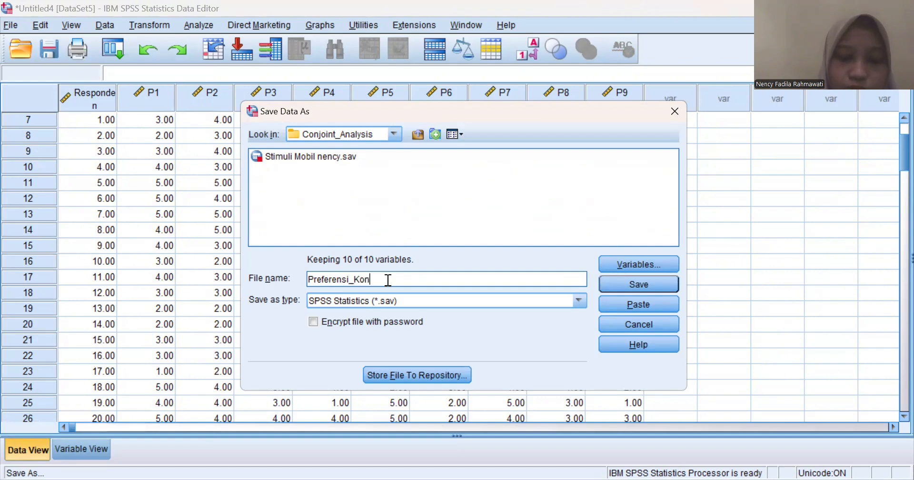
pyautogui.write('sumen')
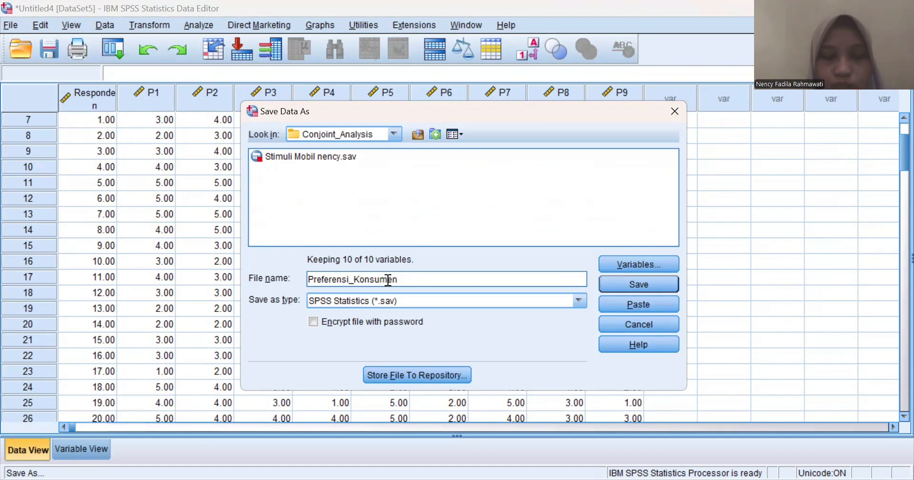
pyautogui.press('BackSpace')
pyautogui.press('BackSpace')
pyautogui.press('BackSpace')
pyautogui.press('BackSpace')
pyautogui.press('BackSpace')
pyautogui.press('BackSpace')
pyautogui.press('BackSpace')
pyautogui.press('BackSpace')
pyautogui.press('BackSpace')
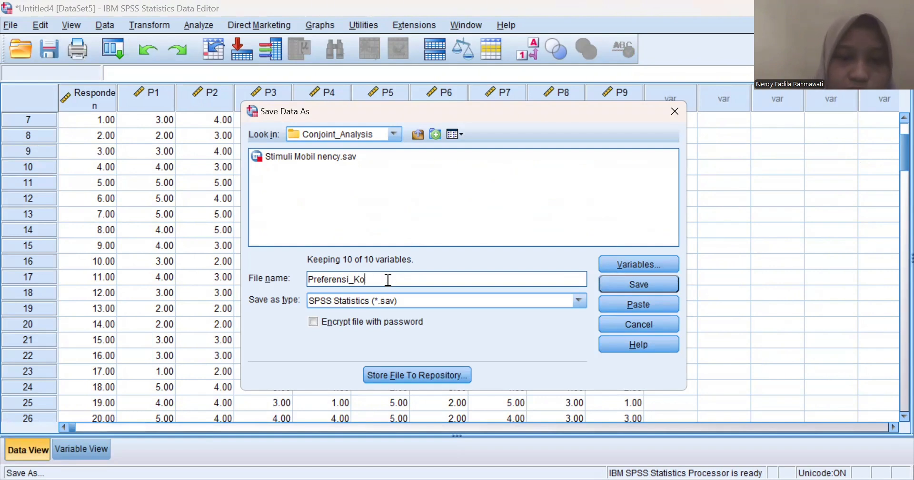
pyautogui.write('Konsum')
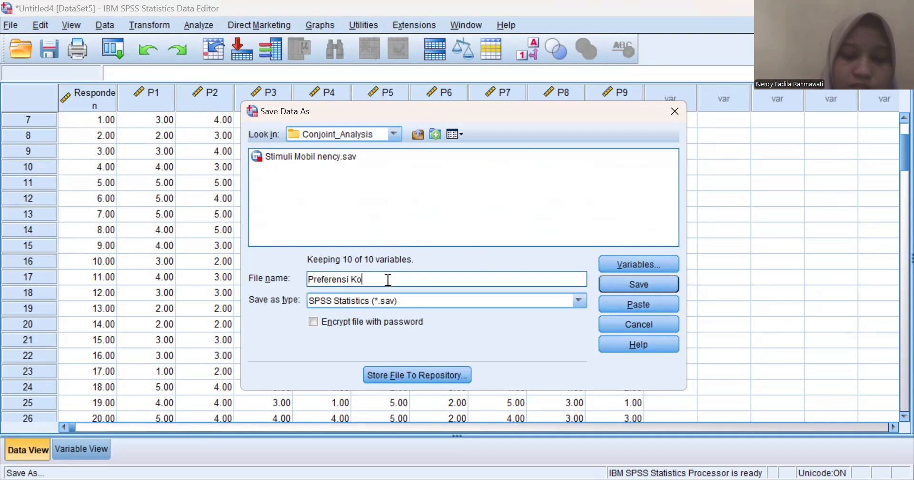
pyautogui.write('en')
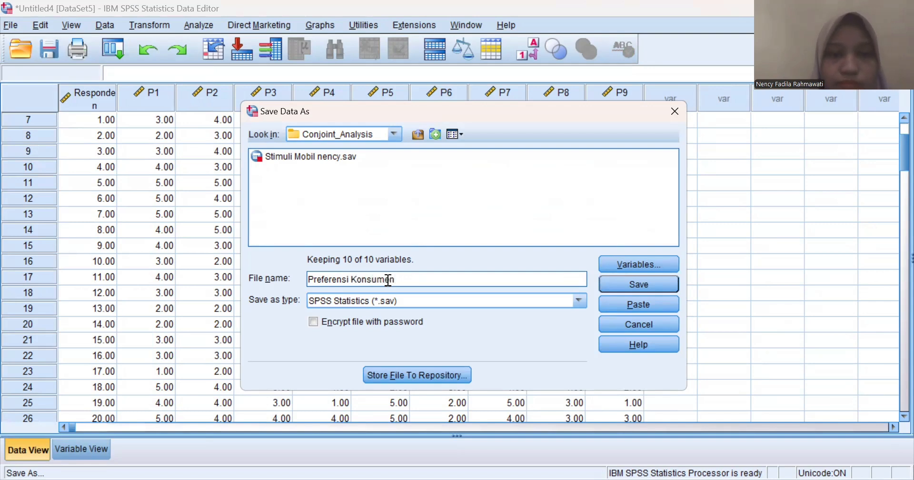
pyautogui.write(' nen')
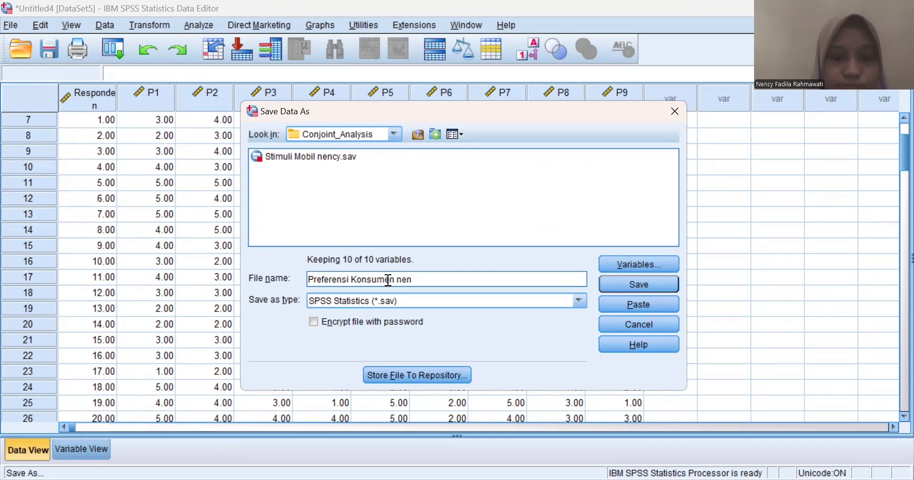
pyautogui.write('cy')
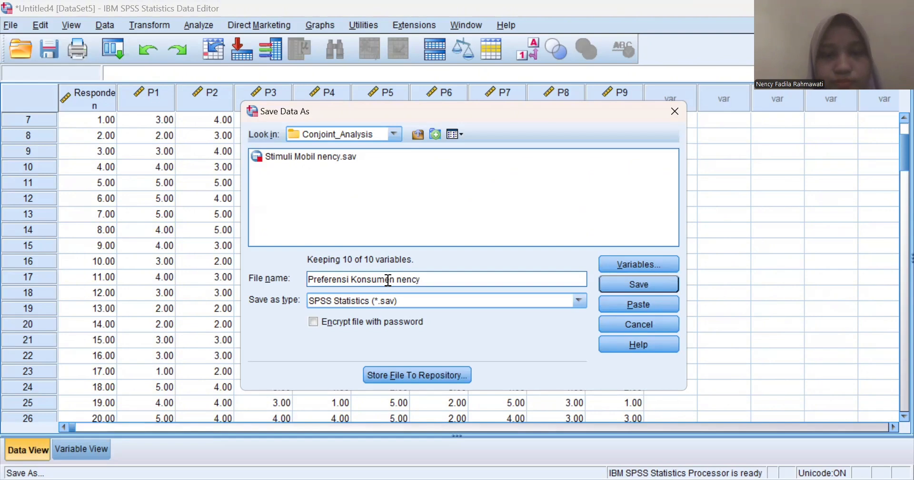
pyautogui.click(351, 279)
pyautogui.press('BackSpace')
pyautogui.write('_')
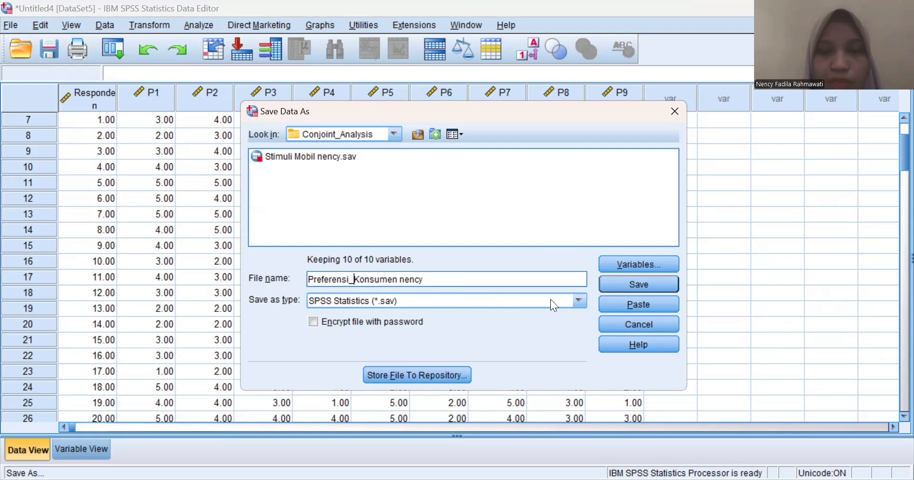
pyautogui.click(612, 284)
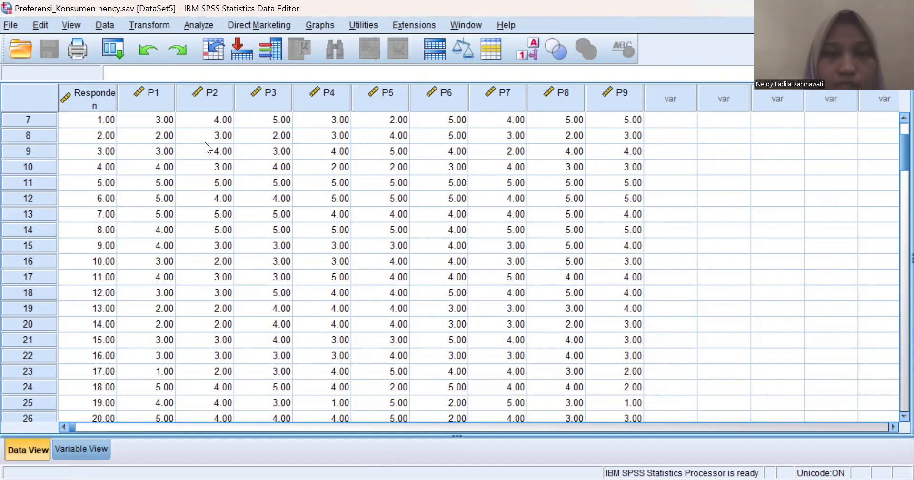
# - Create a new, empty syntax file for the preference dataset
pyautogui.click(40, 25)
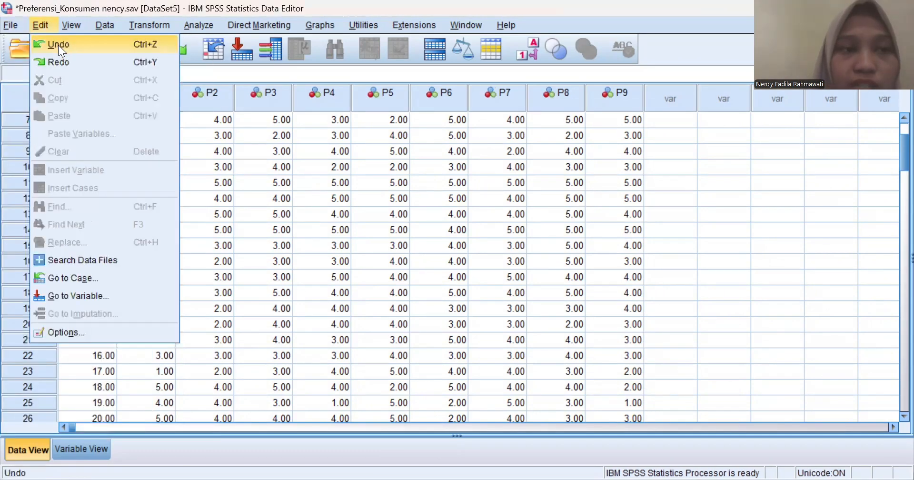
pyautogui.moveTo(8, 29)
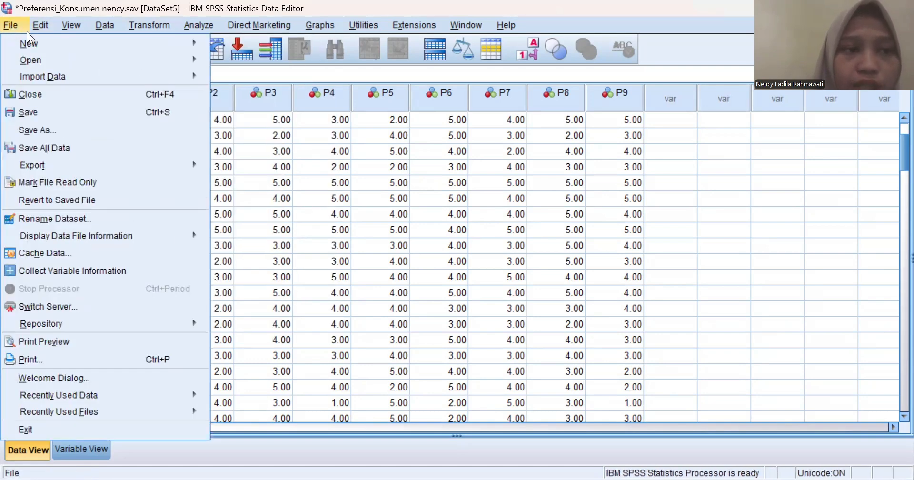
pyautogui.moveTo(105, 43)
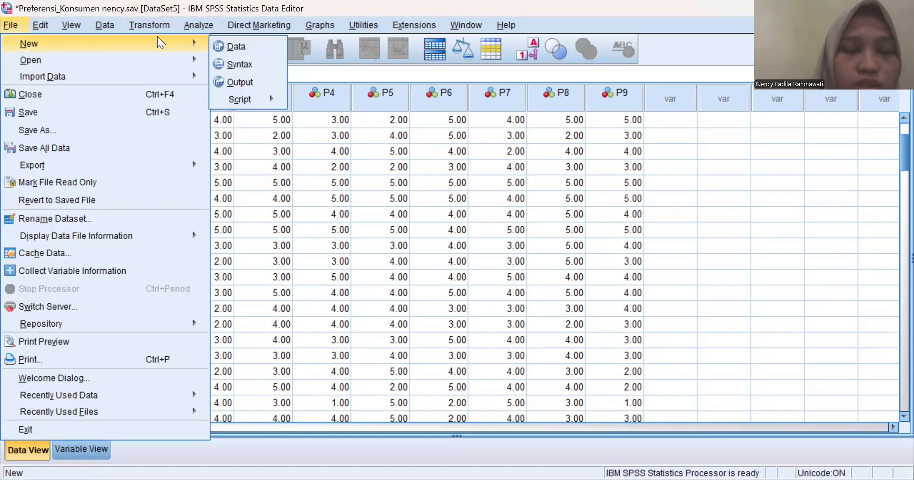
pyautogui.press('Right')
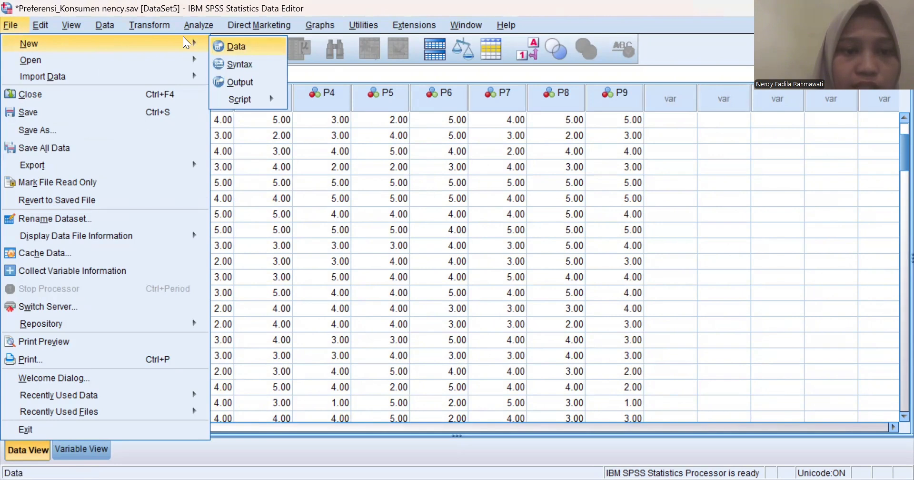
pyautogui.press('Up')
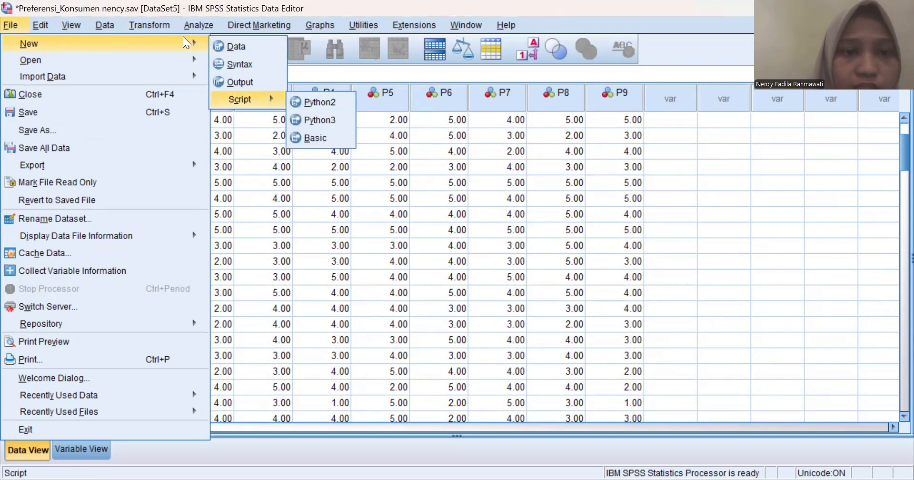
pyautogui.press('Right')
pyautogui.press('Left')
pyautogui.press('Up')
pyautogui.press('Up')
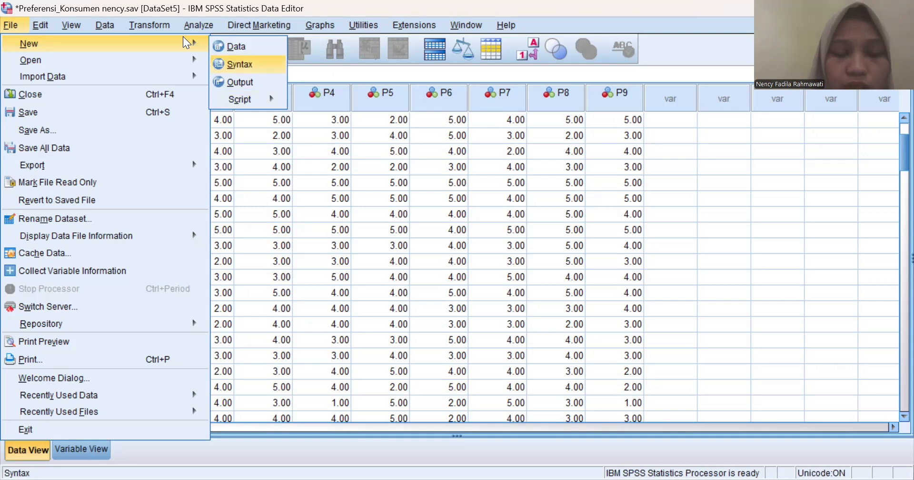
pyautogui.press('Return')
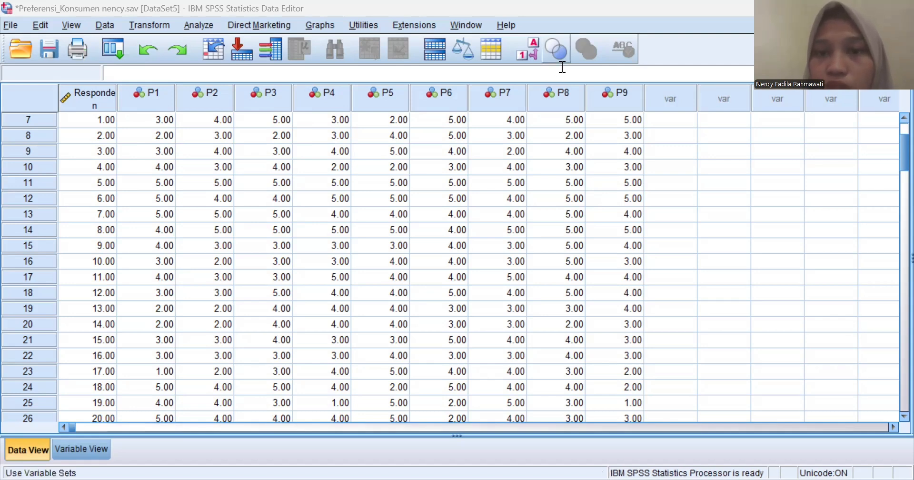
# - Switch to File Explorer and open the properties of the Stimuli Mobil data file in the Conjoint_Analysis folder
pyautogui.hotkey('alt', 'Tab')
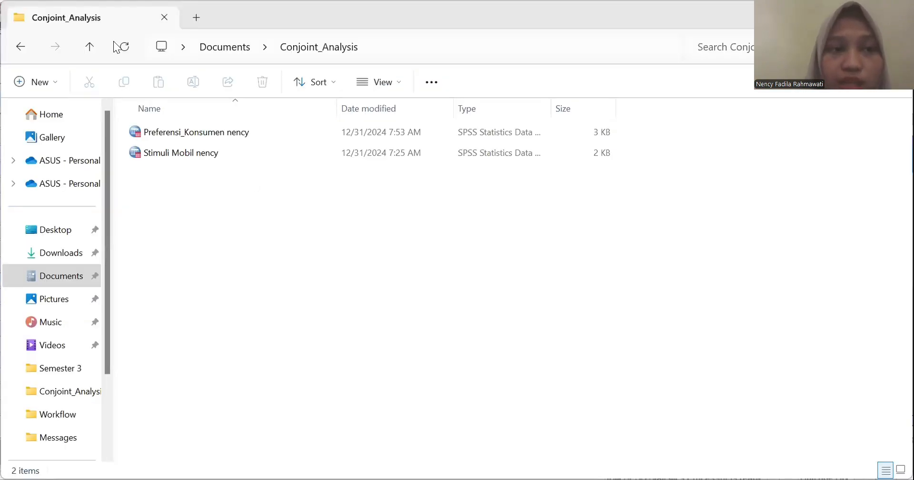
pyautogui.click(197, 153)
pyautogui.rightClick(197, 152)
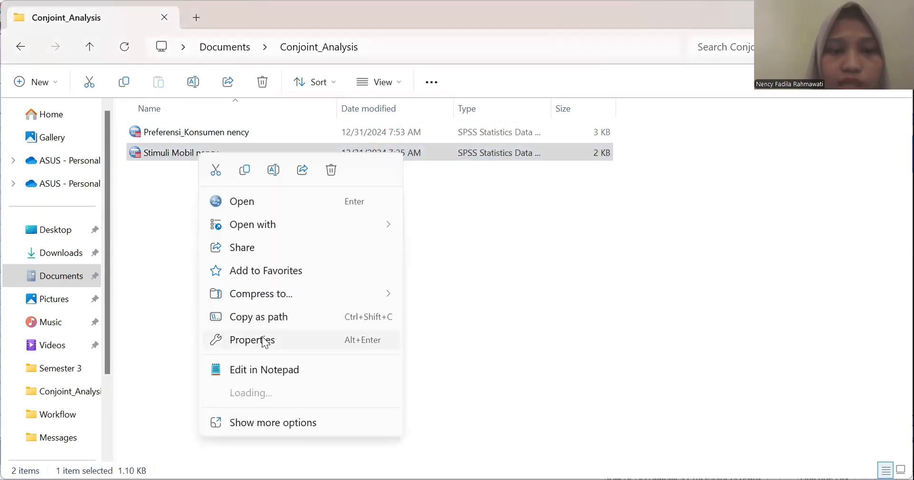
pyautogui.click(264, 339)
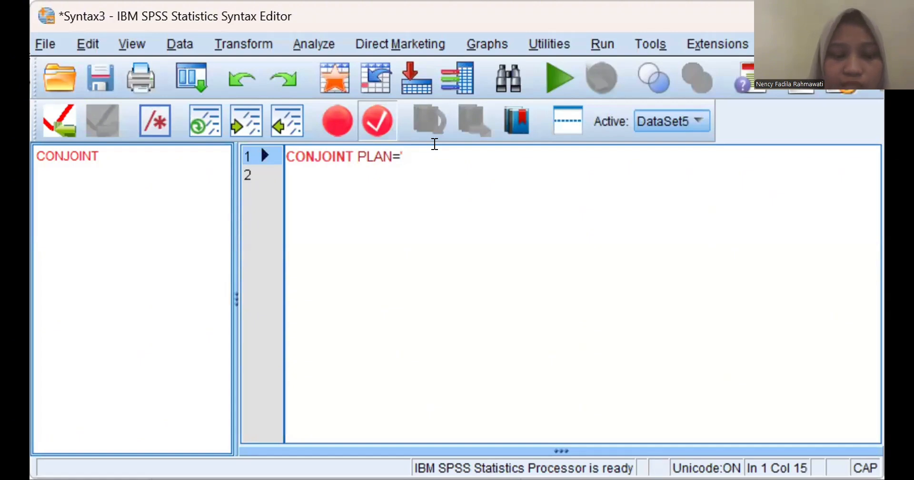
# - Complete the PLAN value with C:\Users\ASUS\Documents\Conjoint_Analysis/ plus the full Stimuli Mobil .SAV file name and a closing quote, ending the line
pyautogui.write('C:\\Users\\ASUS\\Documents\\Conjoint_Analysis')
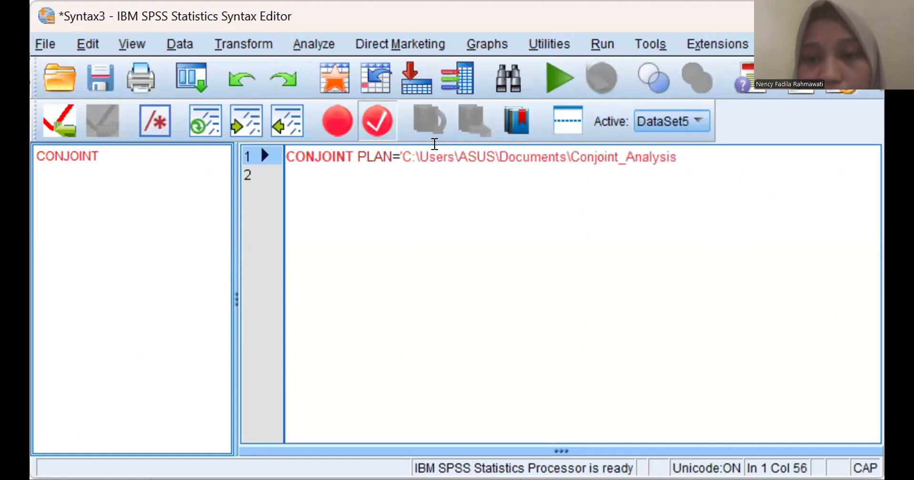
pyautogui.write('/')
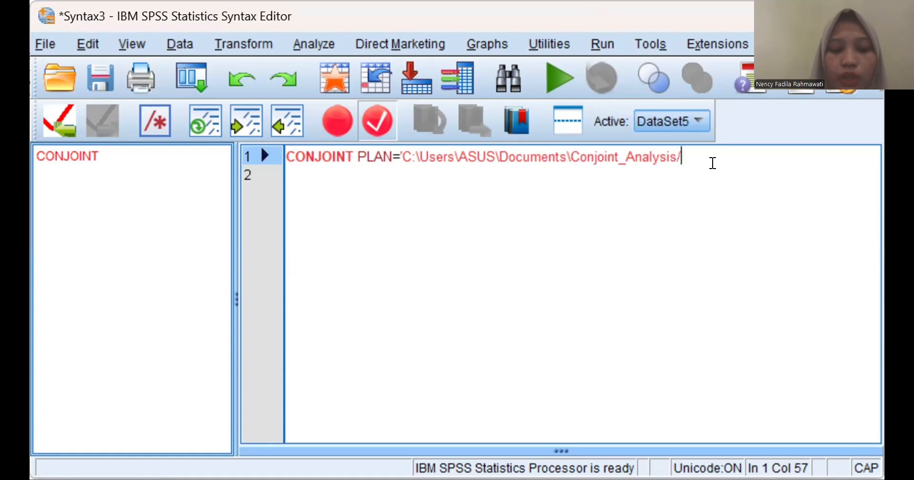
pyautogui.write('Stimuli Mobil nency')
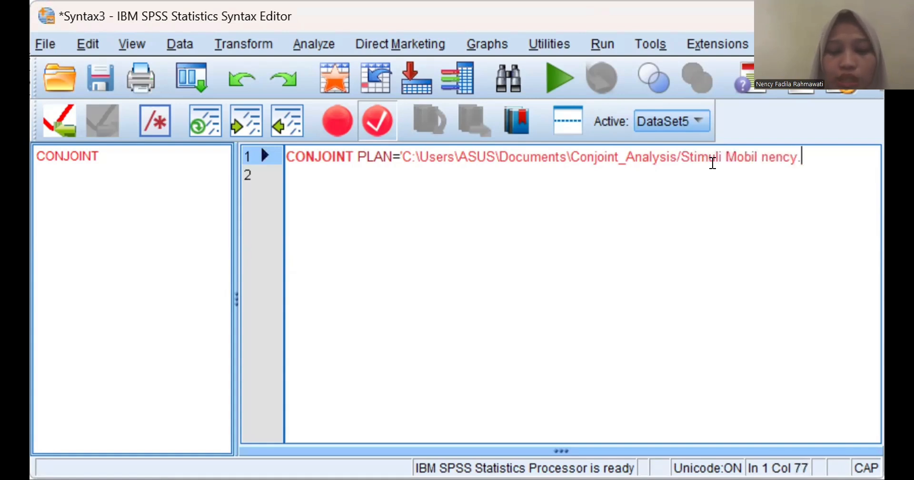
pyautogui.write('.SAV')
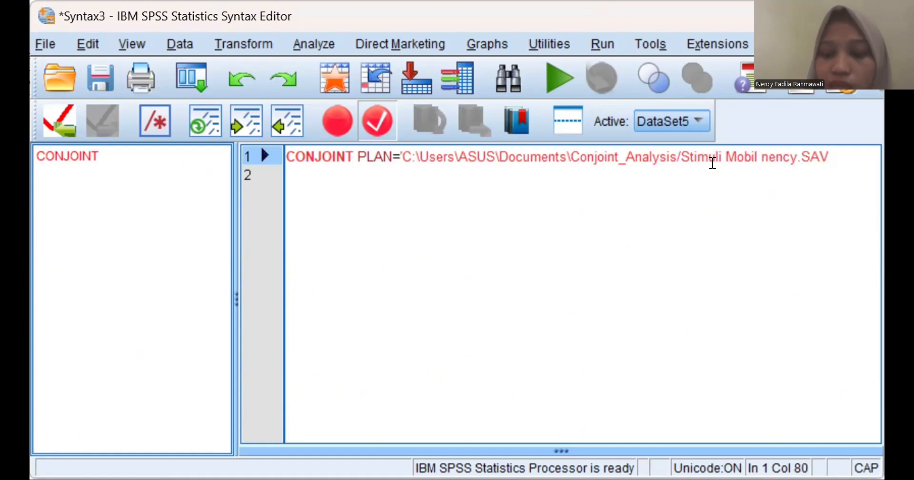
pyautogui.write("'")
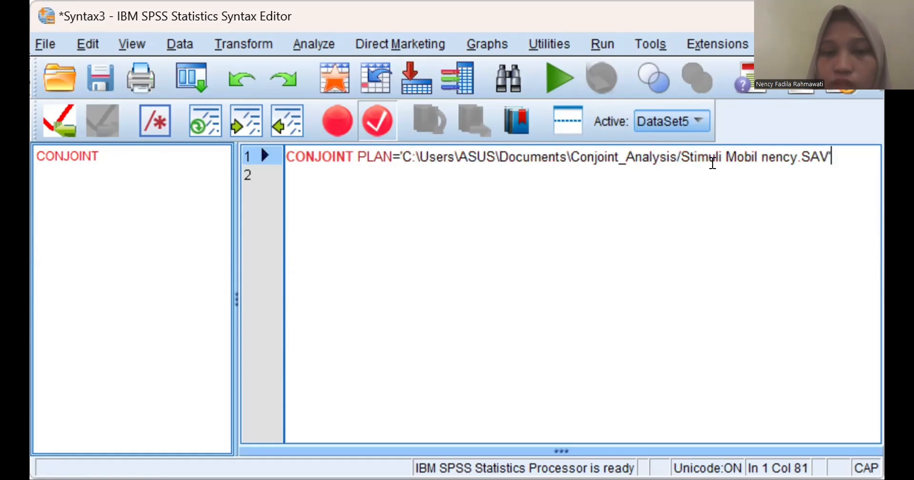
pyautogui.press('Return')
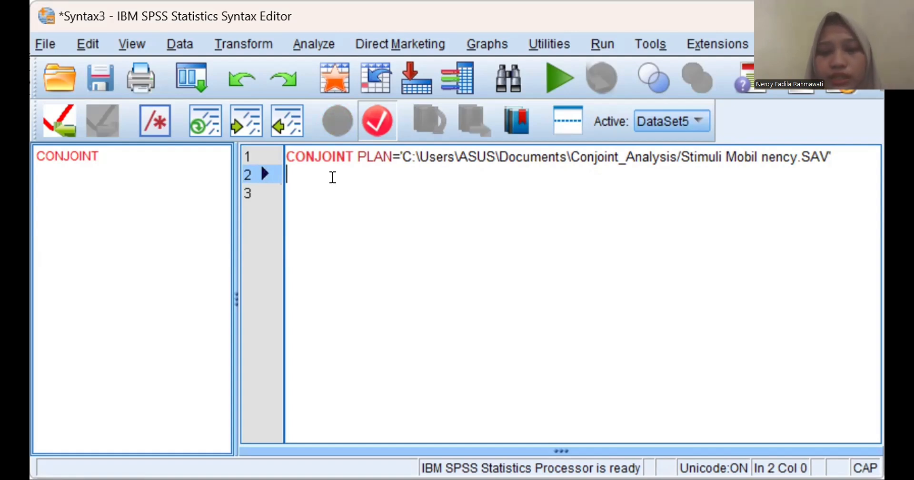
# - Start a /DATA= subcommand with an opening single quote on the second line of the CONJOINT syntax
pyautogui.write('/')
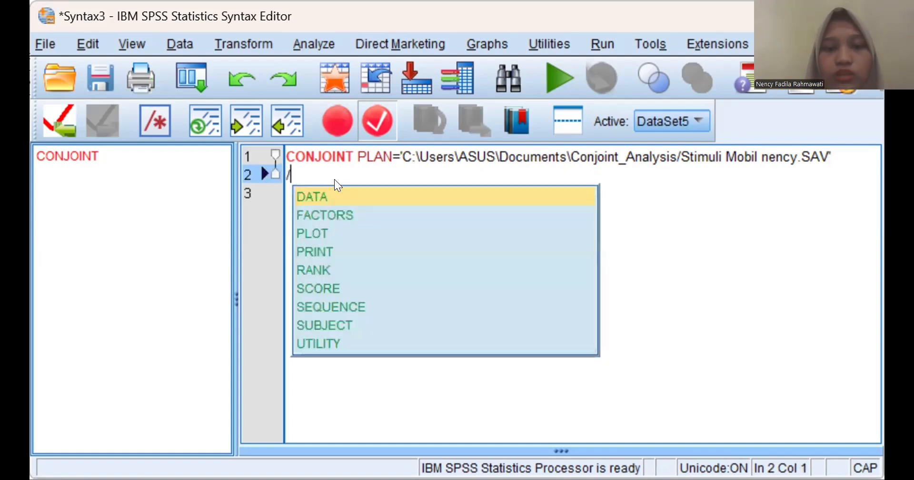
pyautogui.click(327, 195)
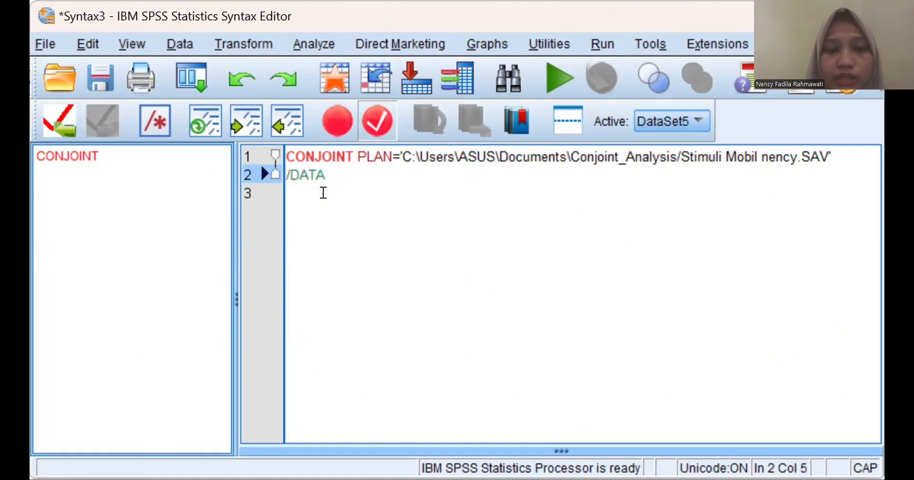
pyautogui.write('=')
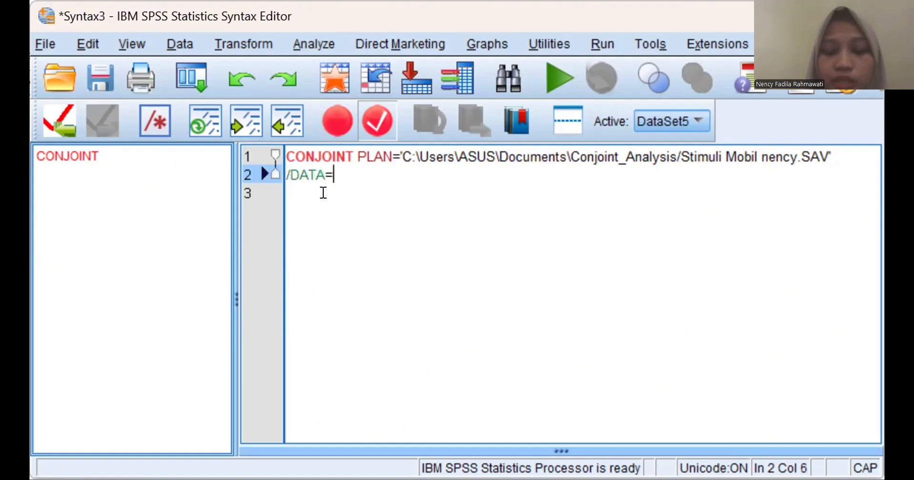
pyautogui.write("'")
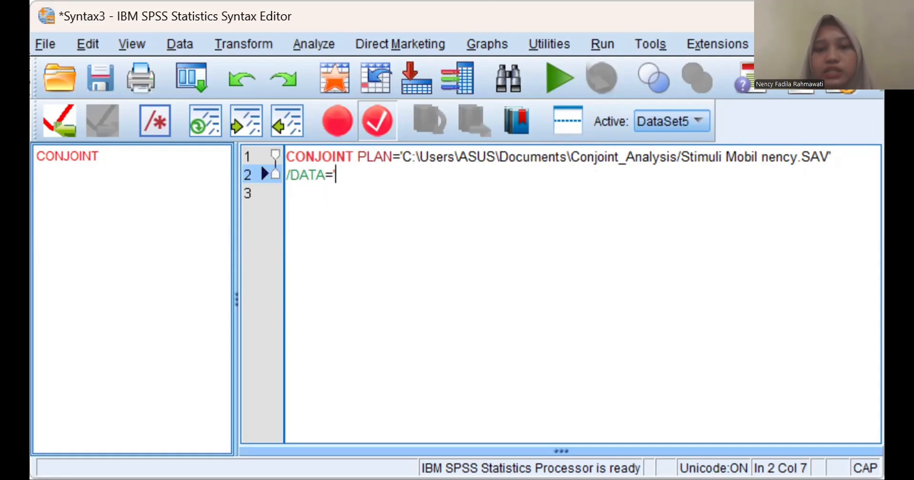
# - Switch to File Explorer and open the properties of the Preferensi_Konsumen data file in the Conjoint_Analysis folder
pyautogui.hotkey('alt', 'Tab')
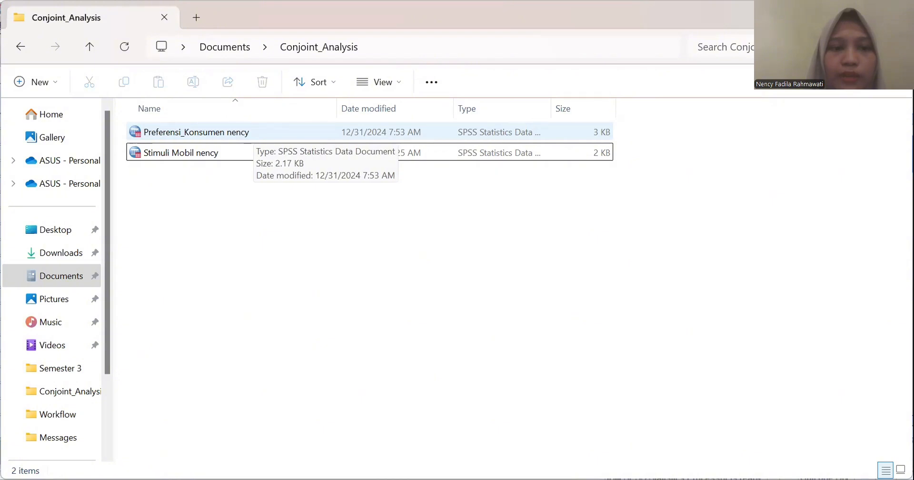
pyautogui.rightClick(253, 131)
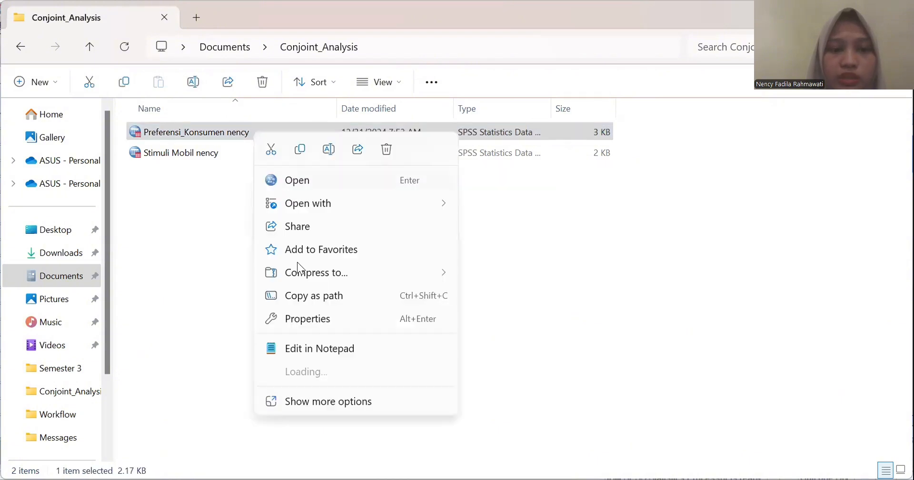
pyautogui.click(308, 319)
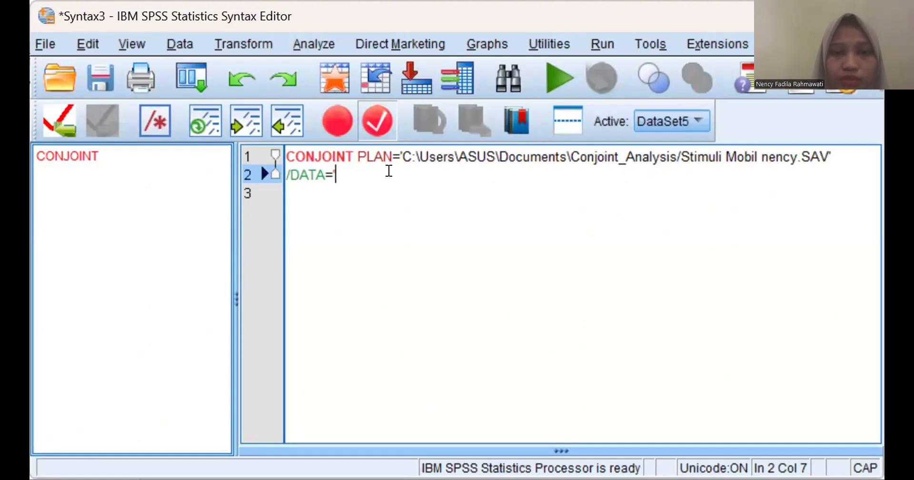
# - Back in the SPSS syntax, complete the DATA value with C:\Users\ASUS\Documents\Conjoint_Analysis/ plus the full Preferensi_Konsumen .SAV file name and a closing quote
pyautogui.write('C:\\Users\\ASUS\\Documents\\Conjoint_Analysis')
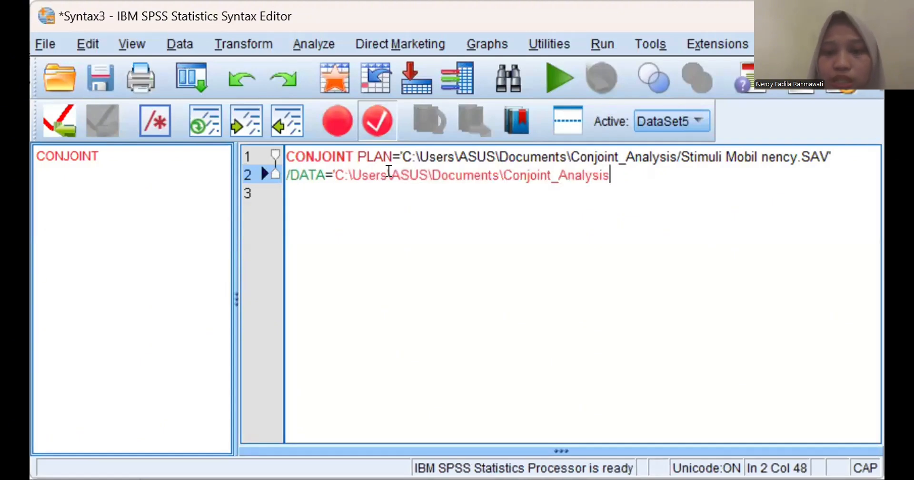
pyautogui.write('/')
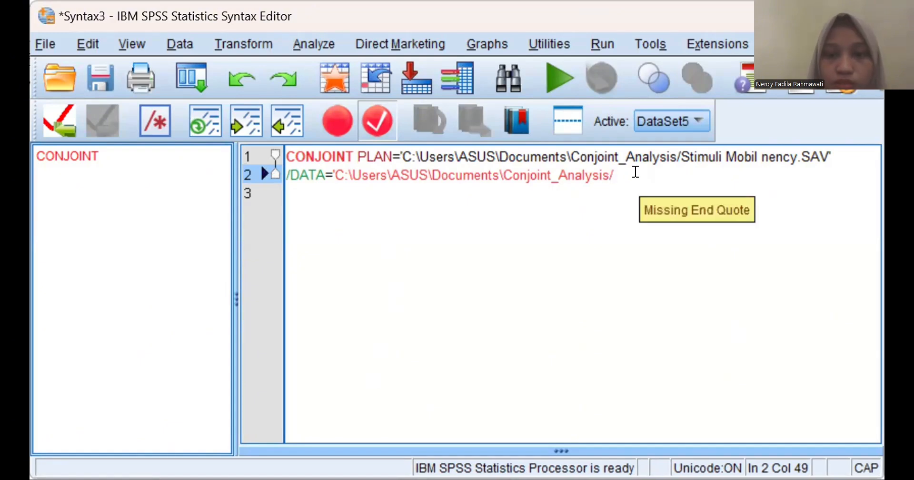
pyautogui.write('Preferensi_Konsumen nency')
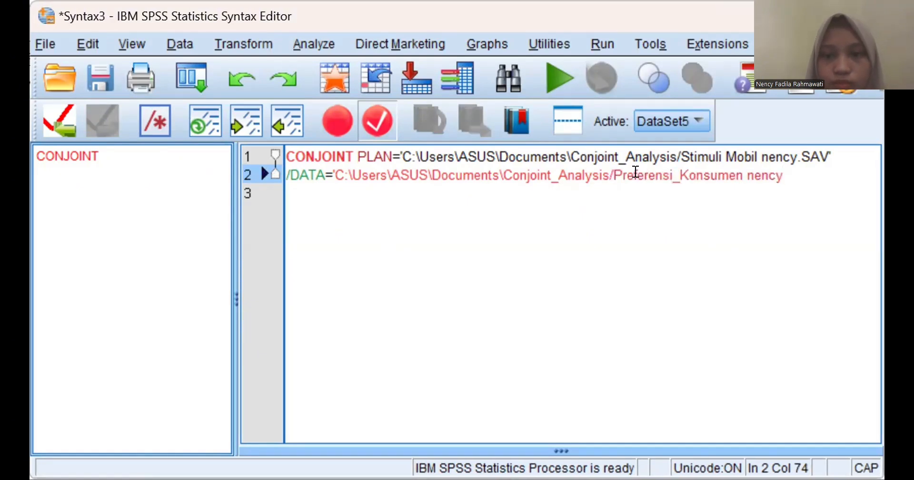
pyautogui.write('.SAV')
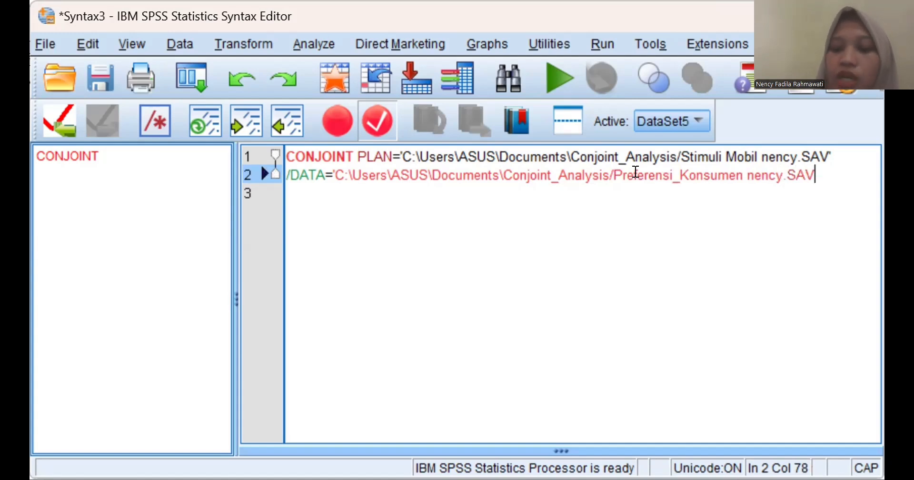
pyautogui.write("'")
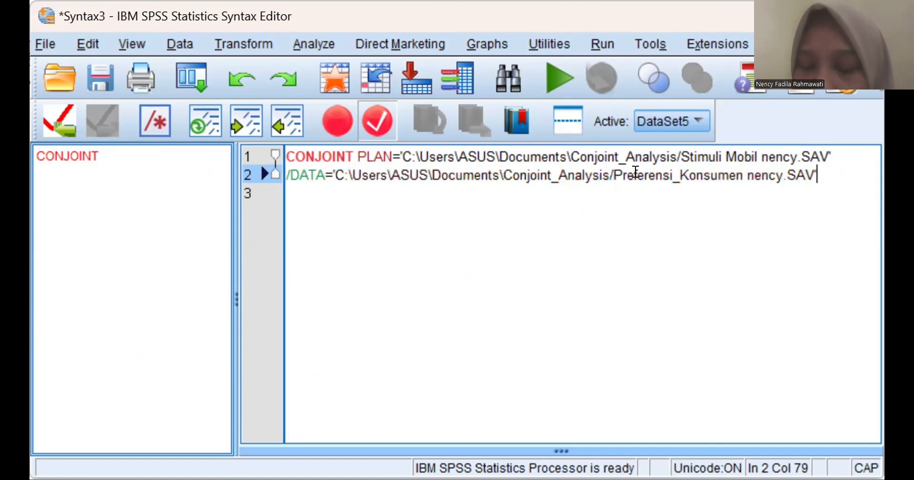
pyautogui.press('Return')
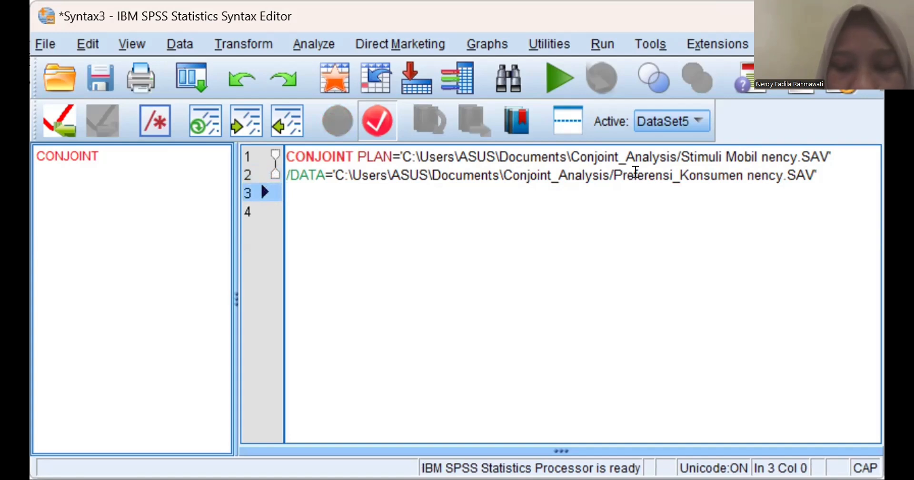
# - Add the subcommand /SUBJECT=Responden on the third line of the CONJOINT syntax
pyautogui.write('/')
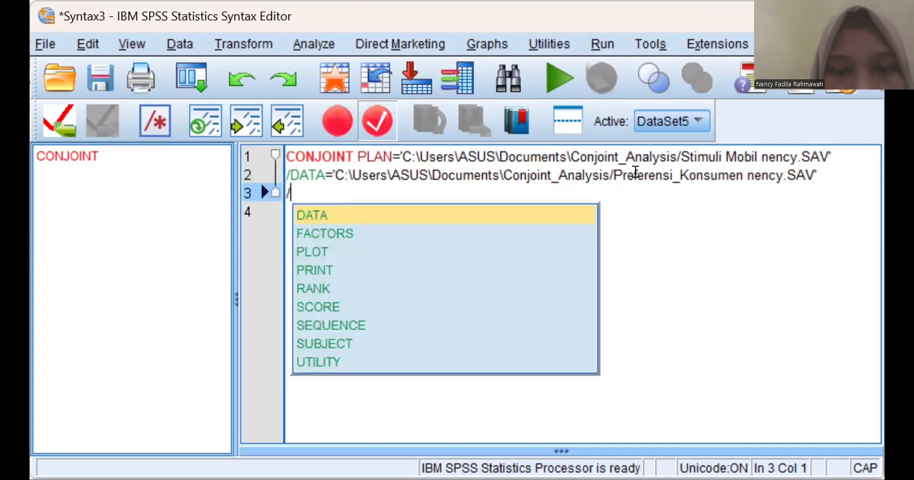
pyautogui.doubleClick(335, 342)
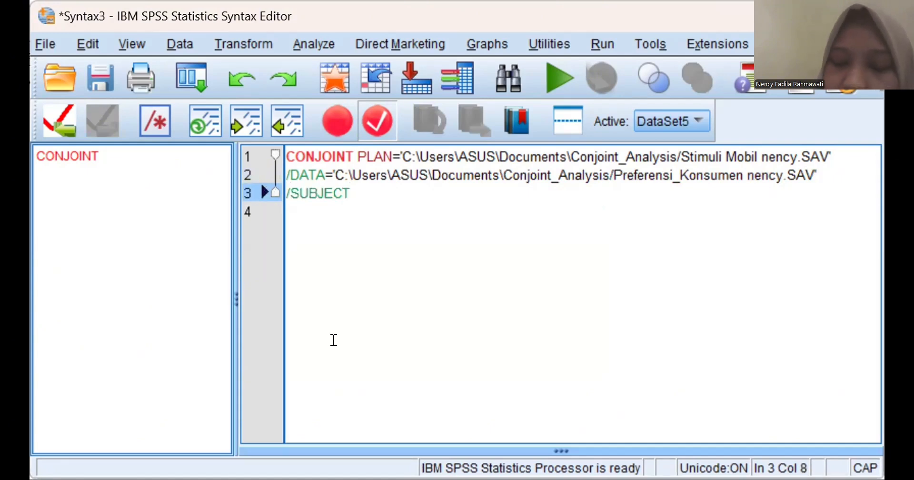
pyautogui.write('=')
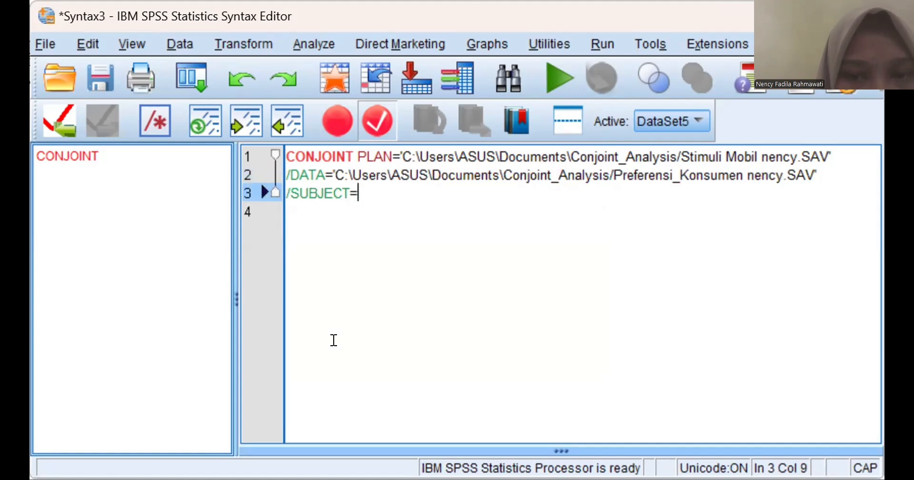
pyautogui.write('Re')
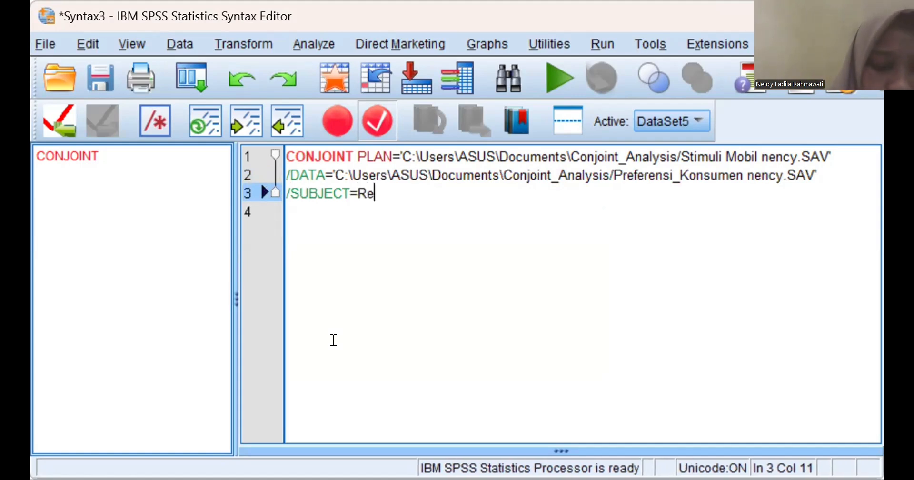
pyautogui.write('sponden')
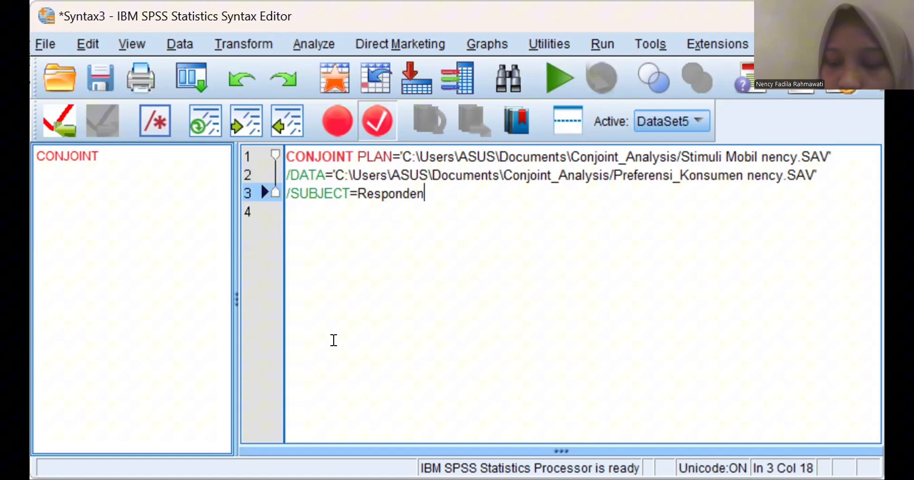
pyautogui.press('Return')
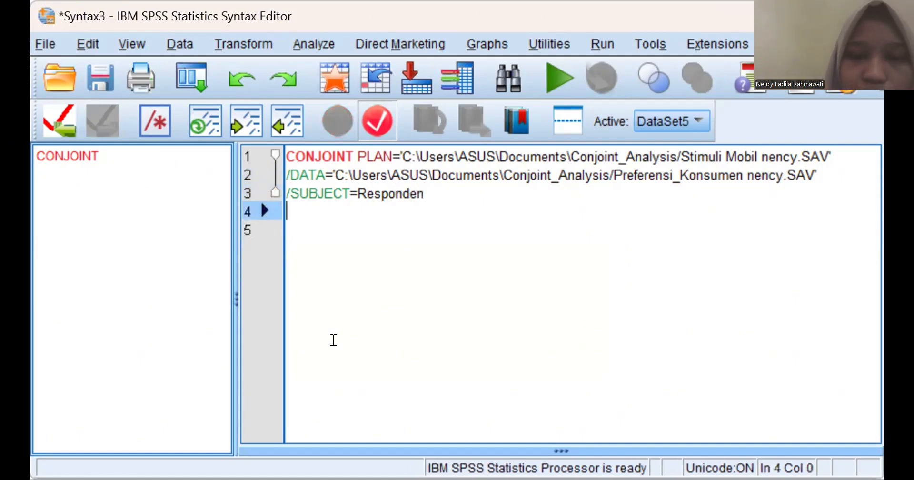
# - Add the subcommand /SCORE=P1 to P9 on the fourth line of the CONJOINT syntax
pyautogui.write('/')
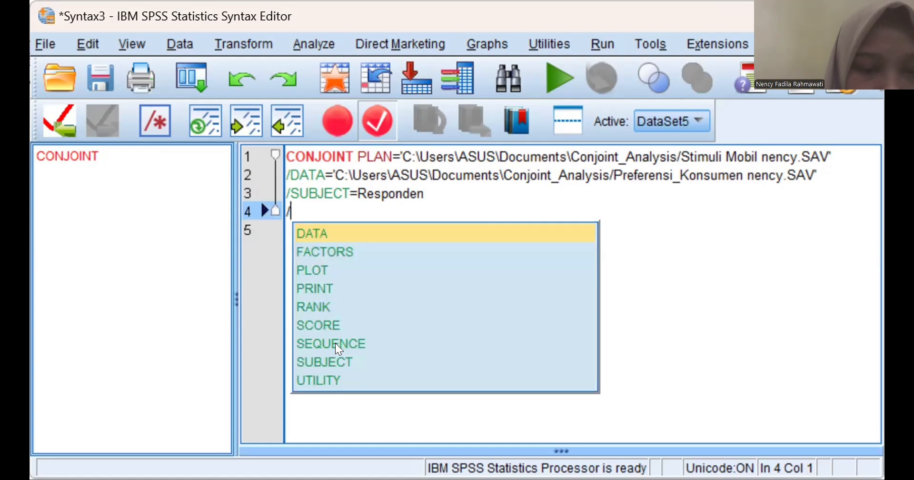
pyautogui.click(317, 324)
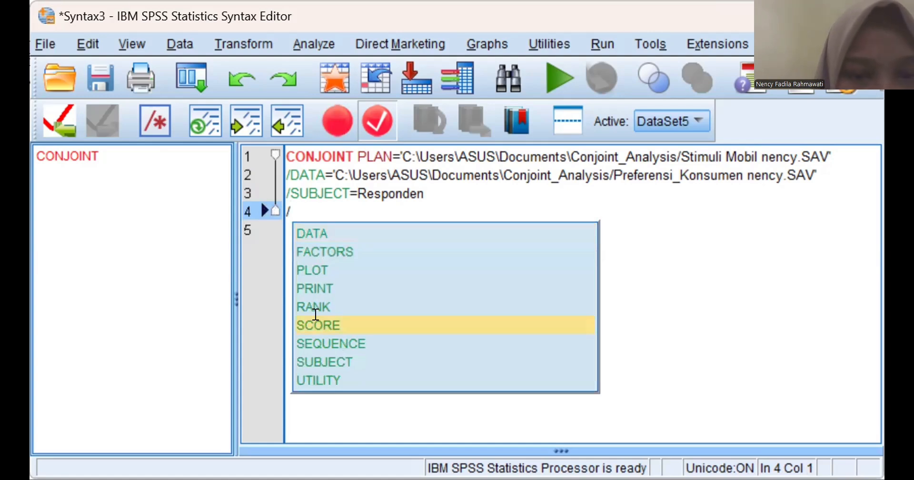
pyautogui.press('Return')
pyautogui.write('=')
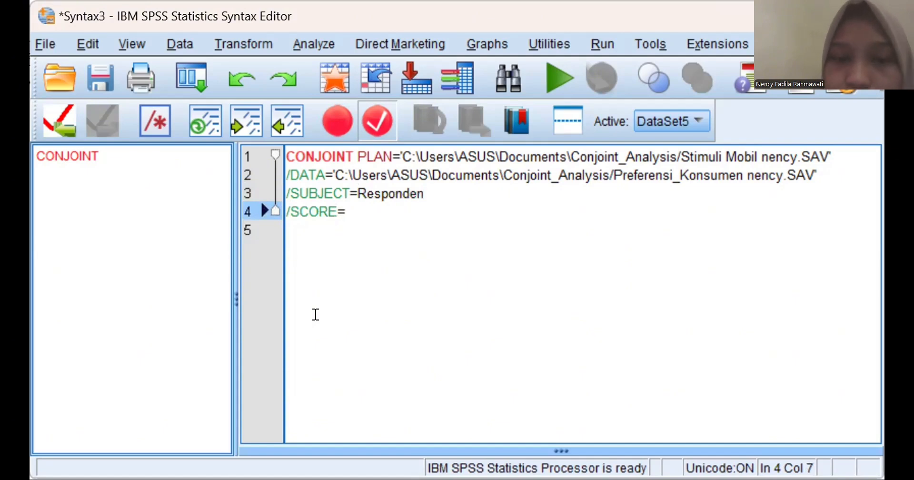
pyautogui.press('capslock')
pyautogui.write('P')
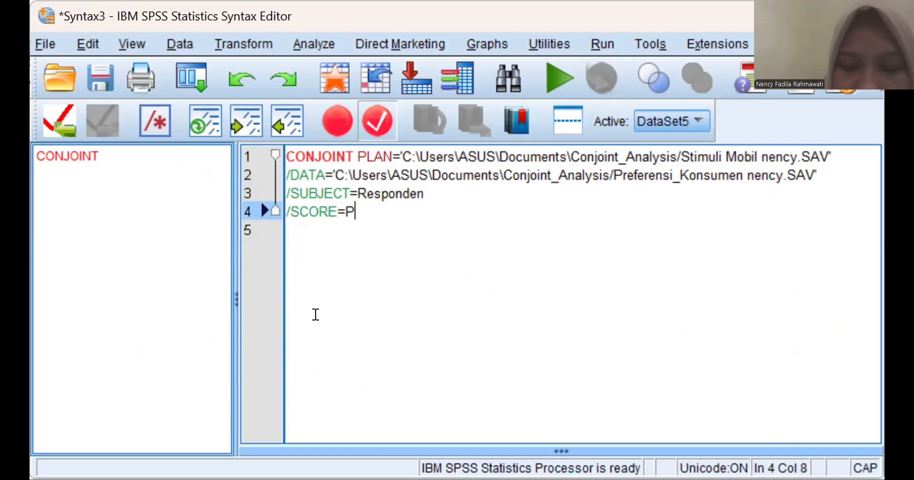
pyautogui.write('1 to')
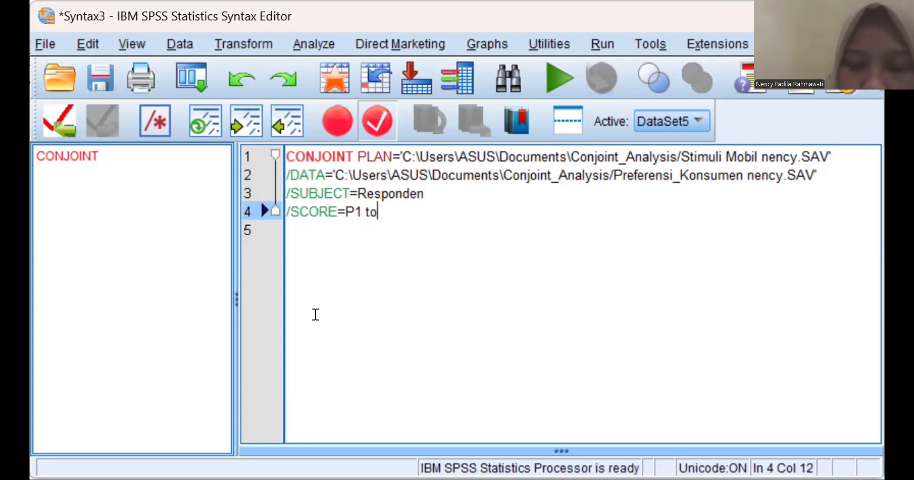
pyautogui.write(' P9')
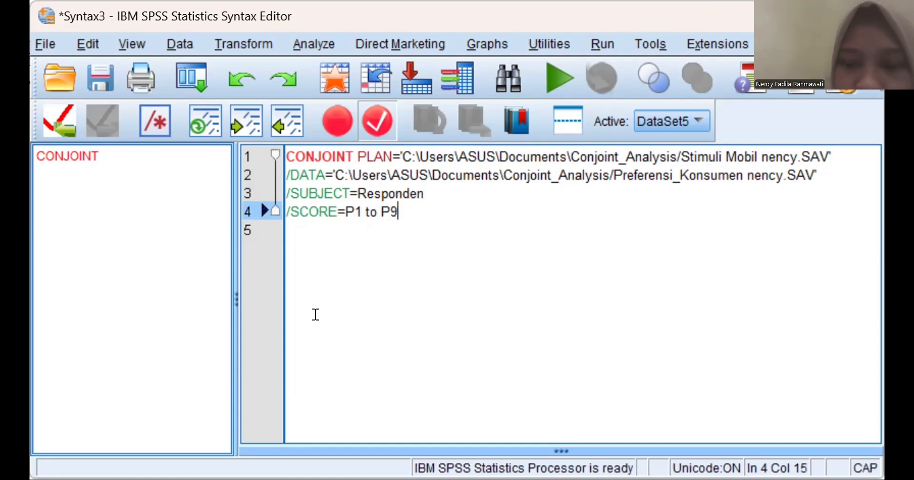
pyautogui.press('Return')
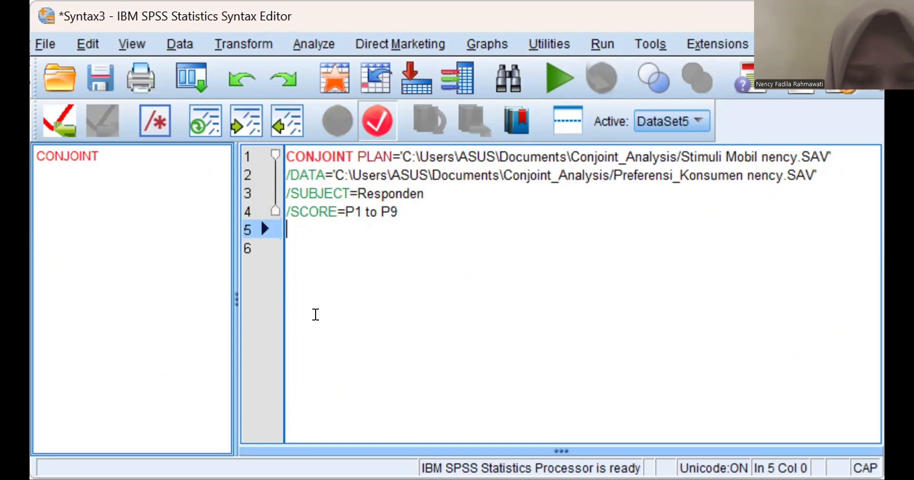
# - Add the subcommand /FACTORS=Merek Warna Transmisi on the fifth line of the CONJOINT syntax
pyautogui.write('/')
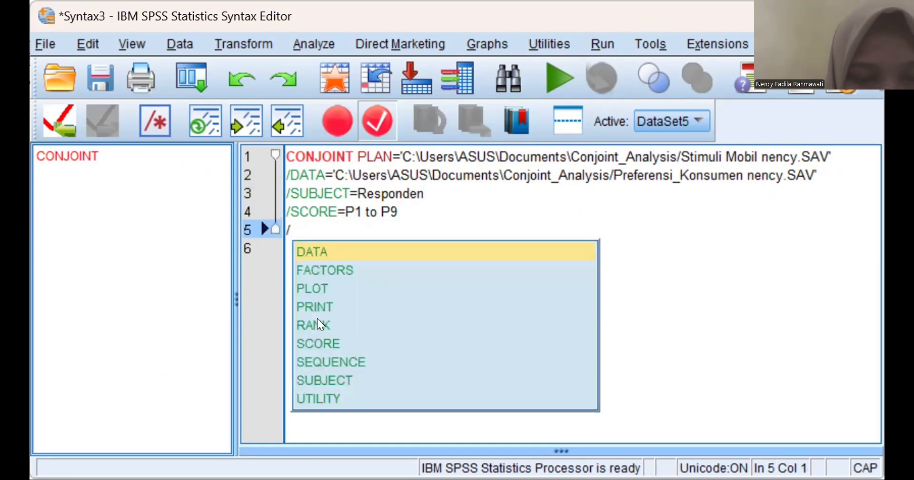
pyautogui.click(306, 264)
pyautogui.doubleClick(306, 265)
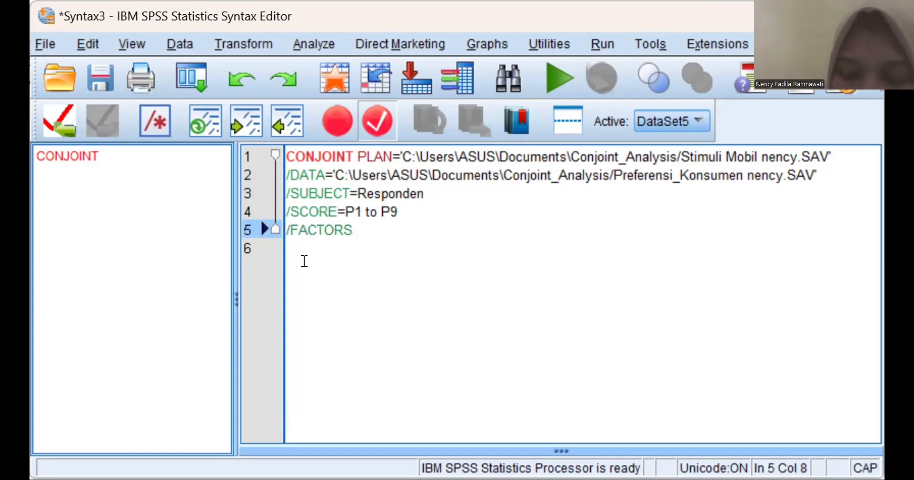
pyautogui.write('=')
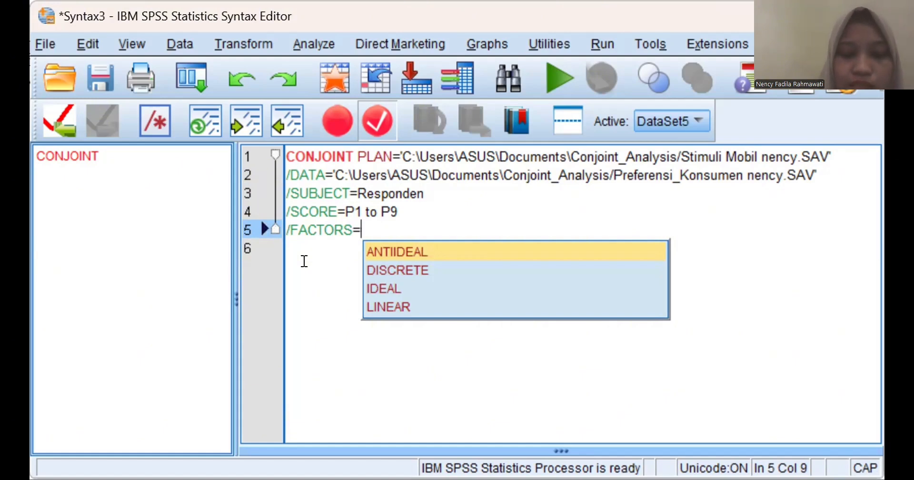
pyautogui.write('Merek')
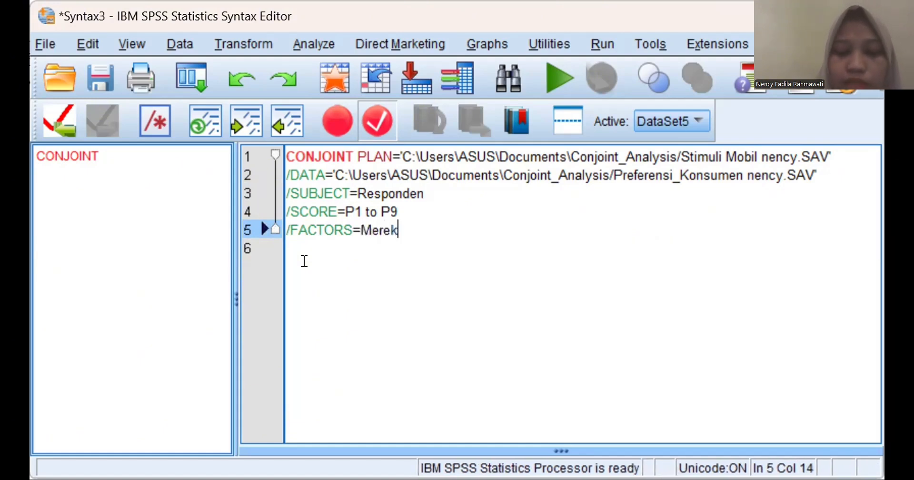
pyautogui.write(' Warna ')
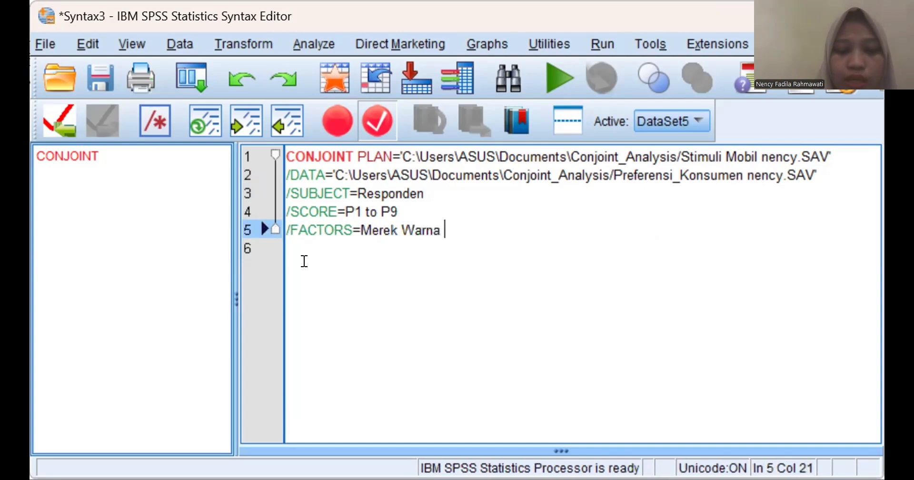
pyautogui.write('Transmisi')
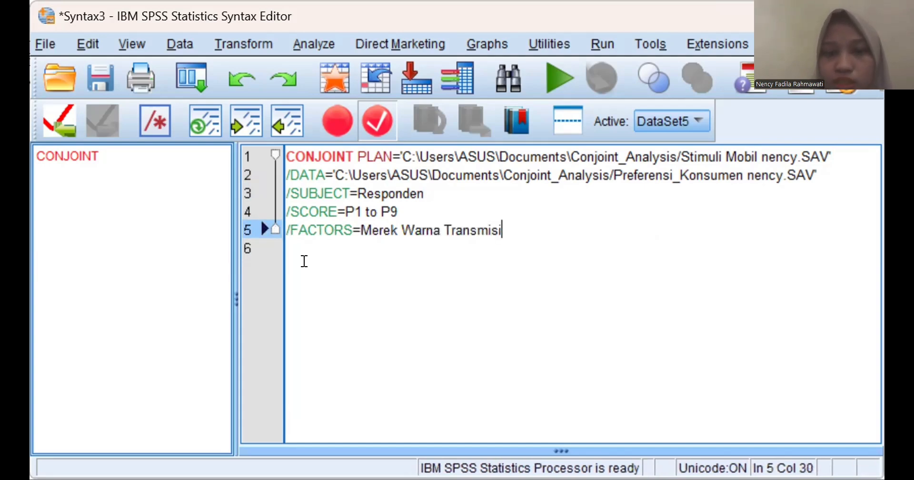
pyautogui.press('Return')
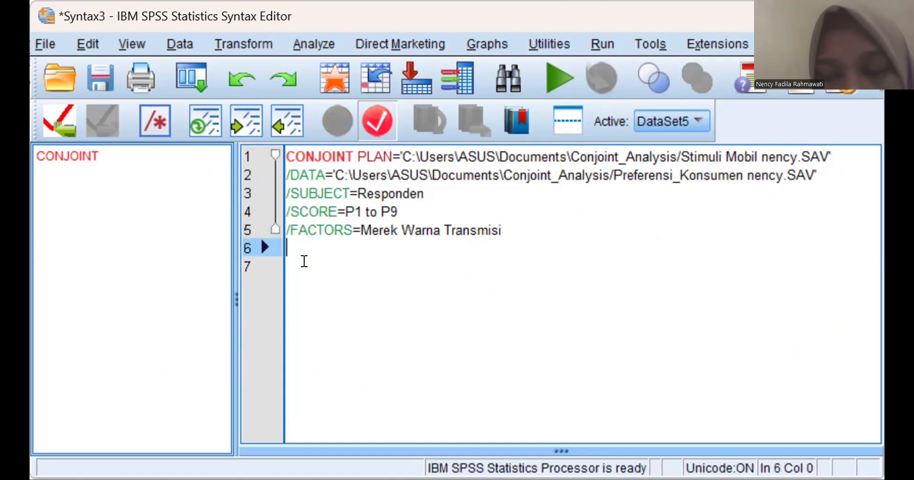
# - Add the subcommand /PRINT=SUMMARYONLY on the sixth line of the CONJOINT syntax
pyautogui.write('/')
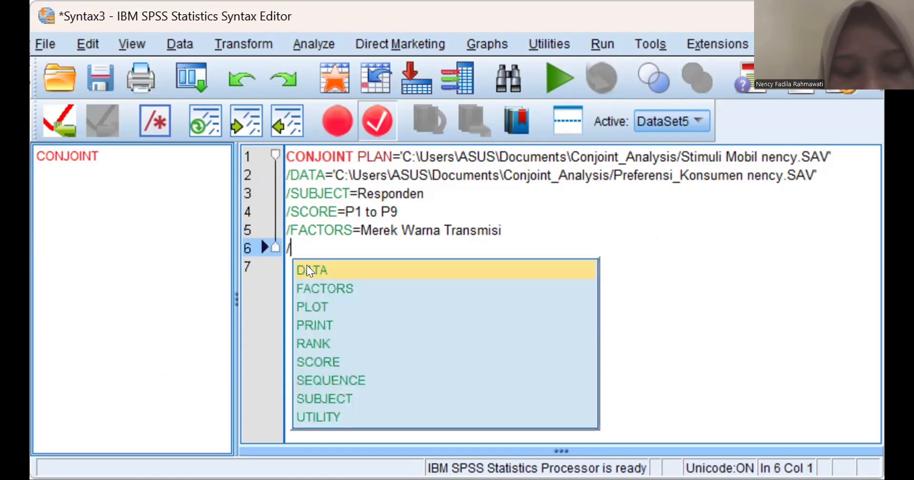
pyautogui.click(311, 327)
pyautogui.write('=')
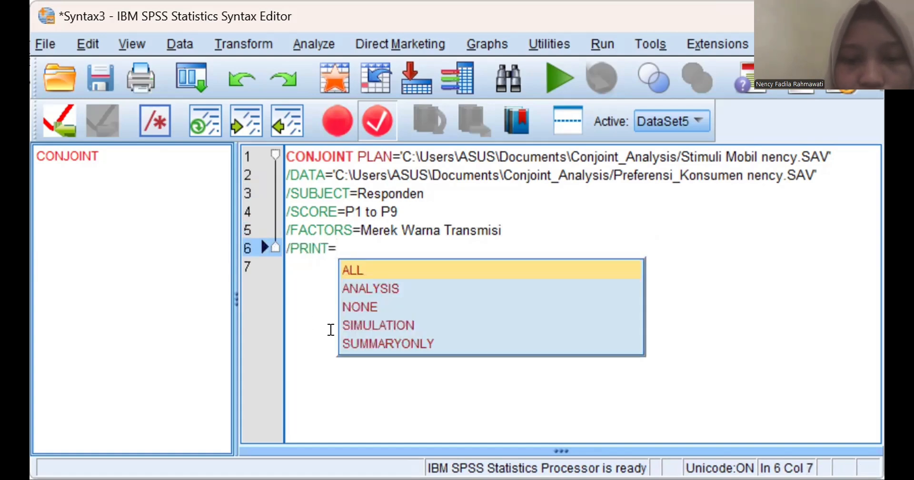
pyautogui.click(370, 341)
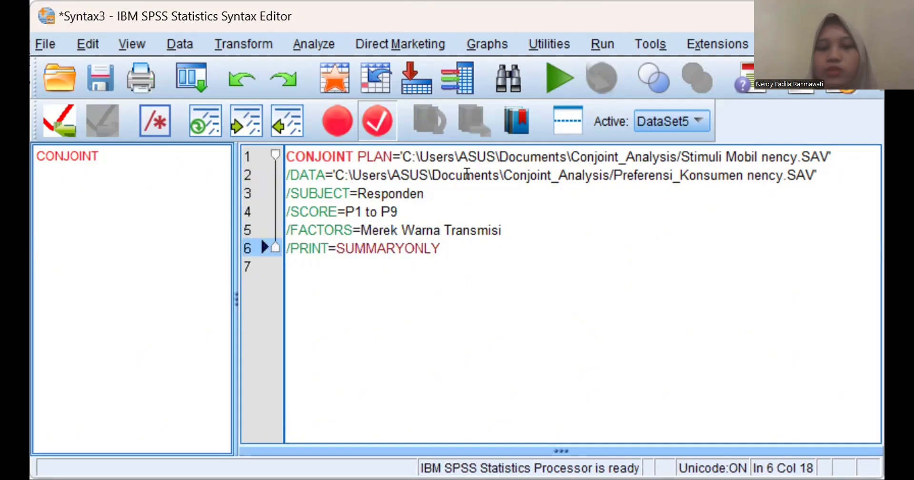
# - Run all of the CONJOINT syntax and review the model description, utilities, importance values and correlations in the output
pyautogui.click(594, 40)
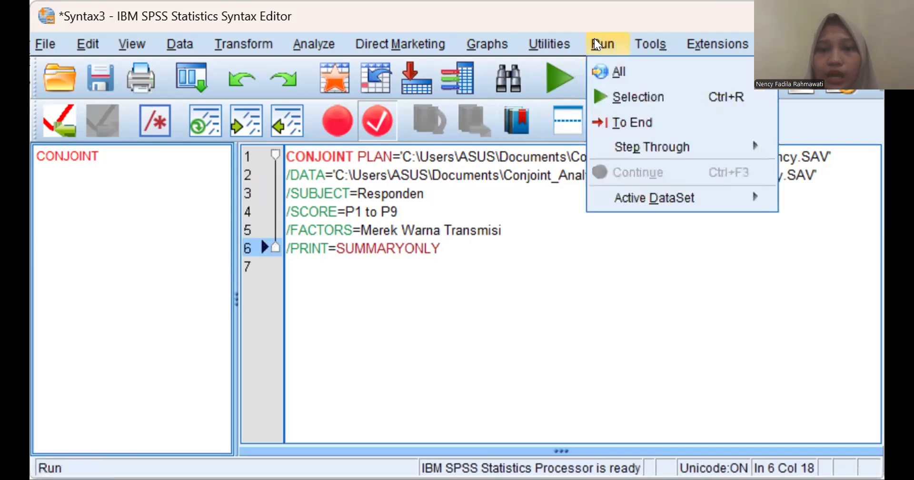
pyautogui.click(601, 69)
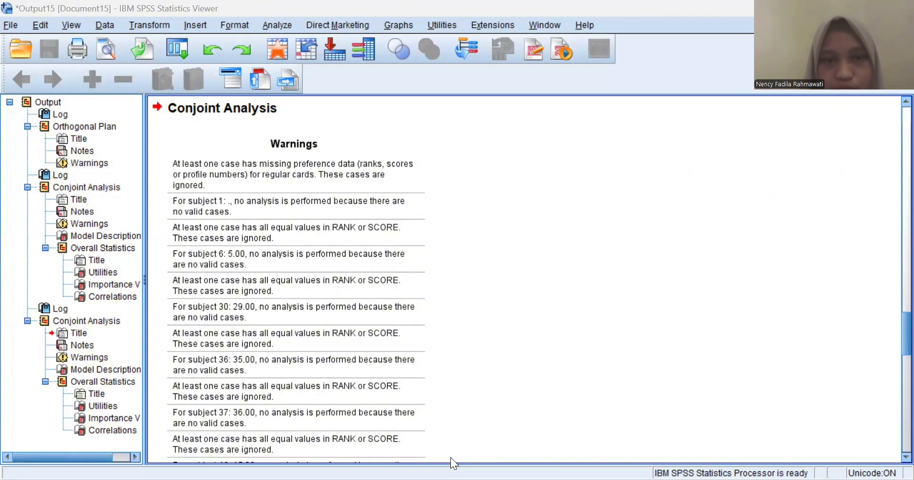
pyautogui.scroll(-10, 514, 304)
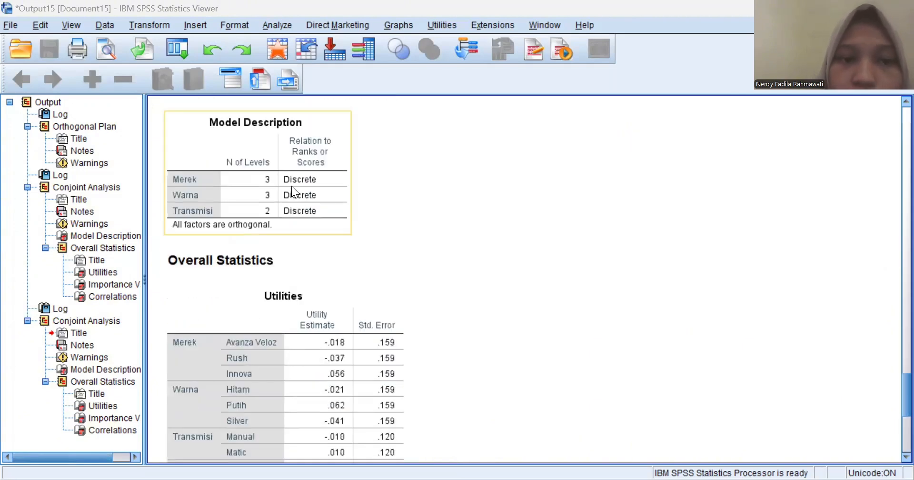
pyautogui.scroll(-5, 412, 196)
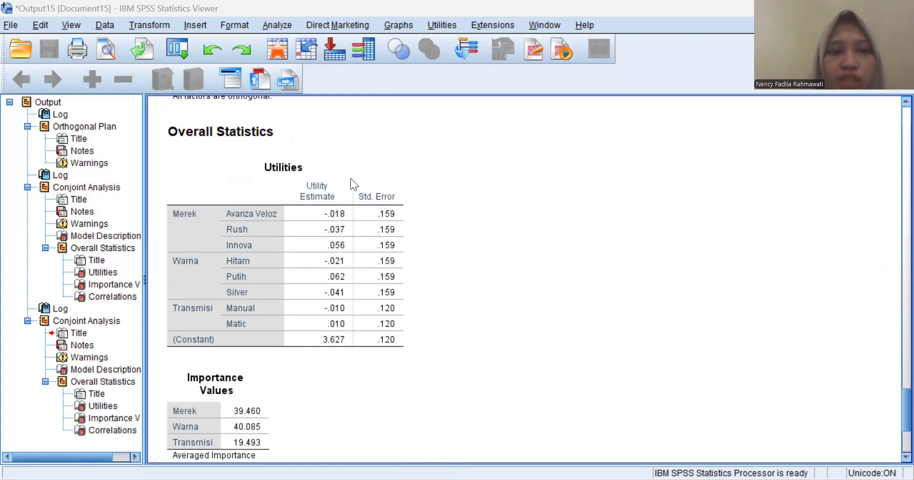
pyautogui.scroll(-5, 442, 173)
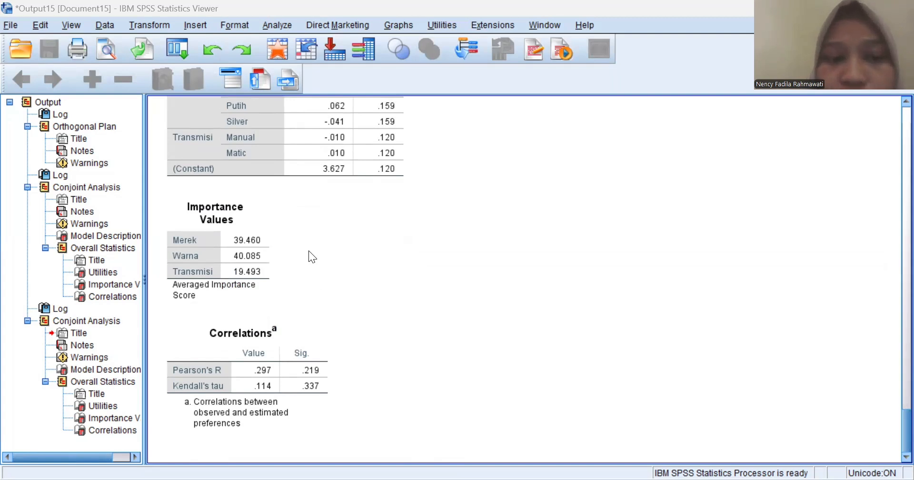
pyautogui.click(248, 262)
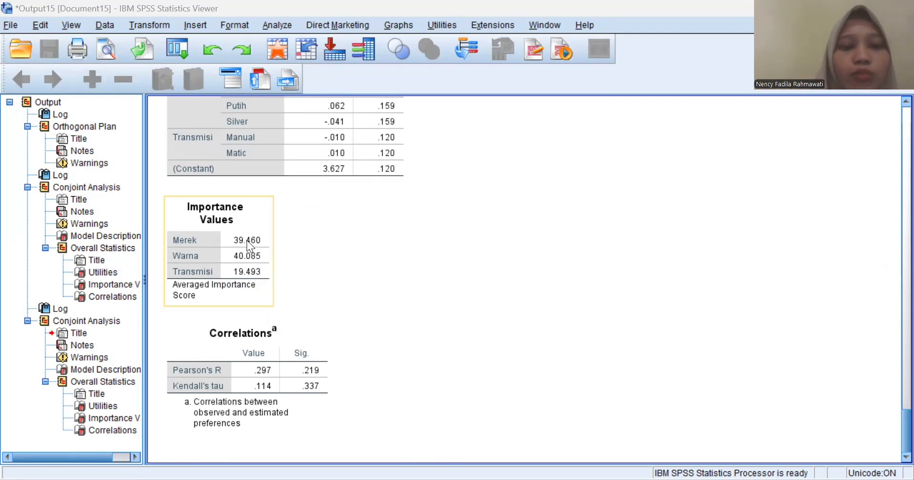
pyautogui.click(368, 240)
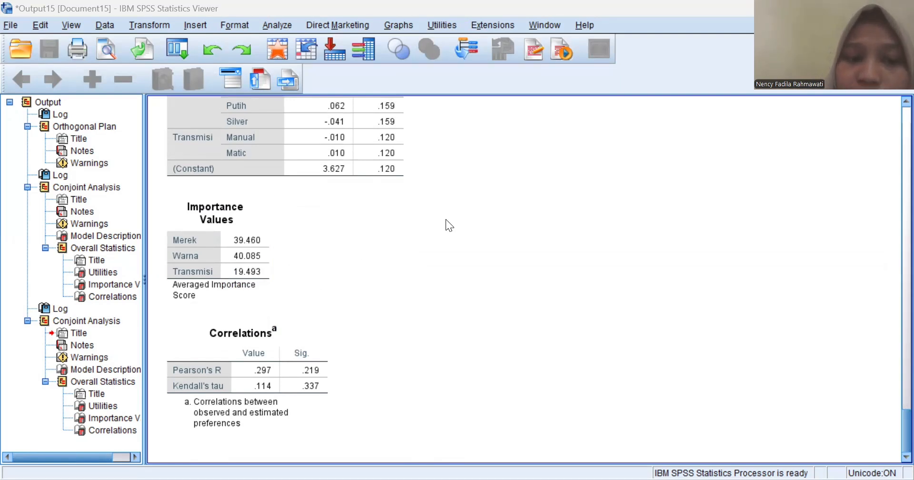